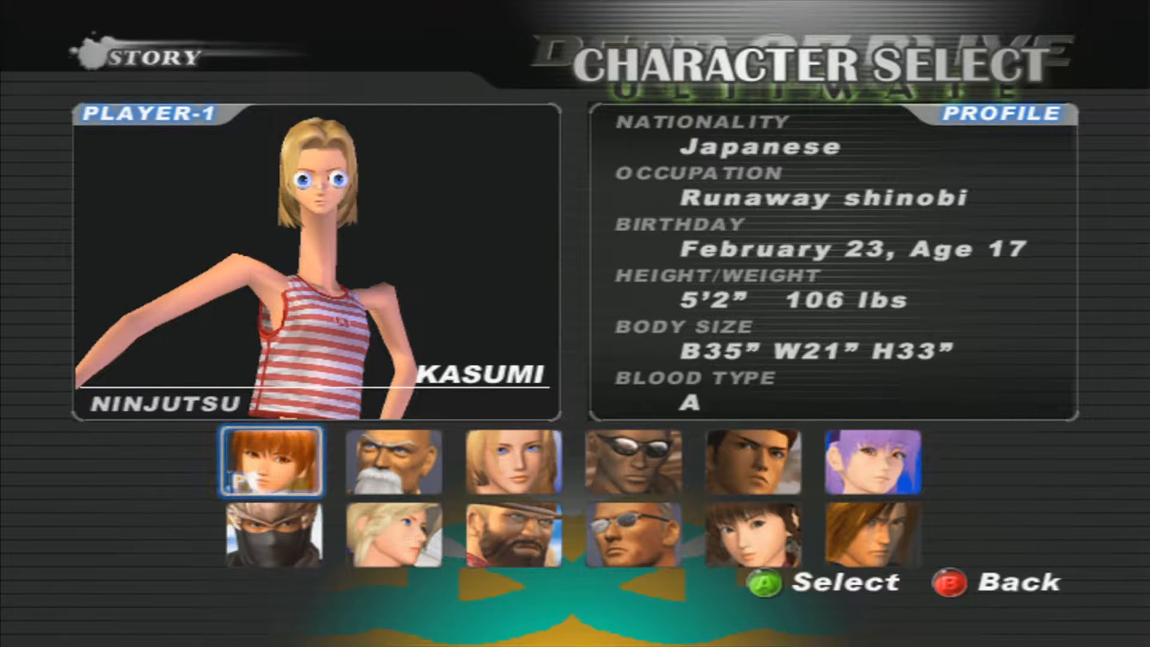
Step: Browse both rows of the story mode character roster and return to Kasumi
key(Right)
key(Right)
key(Right)
key(Right)
key(Right)
key(Right)
key(Left)
key(Down)
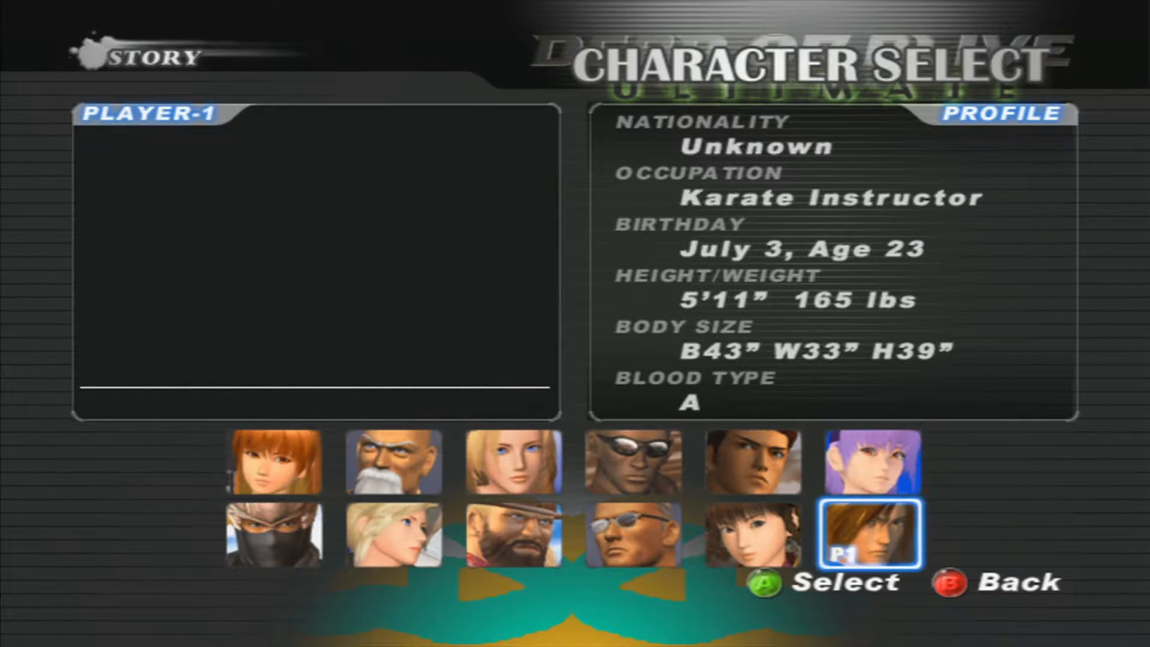
key(Left)
key(Left)
key(Left)
key(Left)
key(Left)
key(Up)
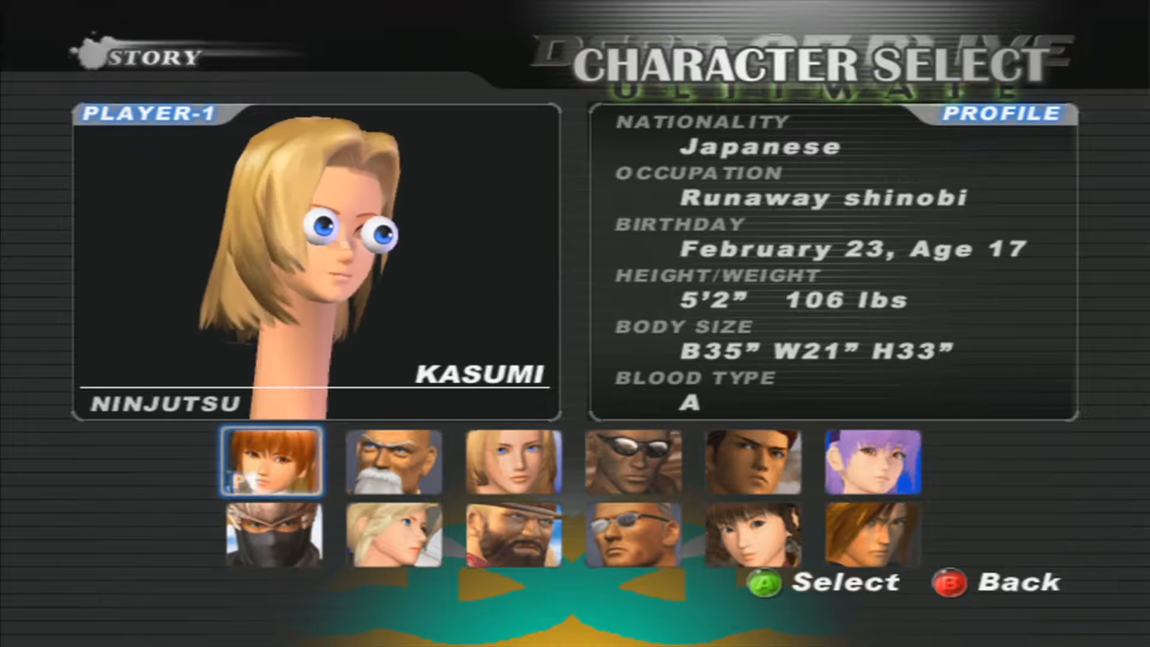
Step: Look through Kasumi's costume list down to costume 10, go back to costume 8 and leave the list
key(Return)
key(Down)
key(Down)
key(Down)
key(Down)
key(Down)
key(Down)
key(Down)
key(Down)
key(Down)
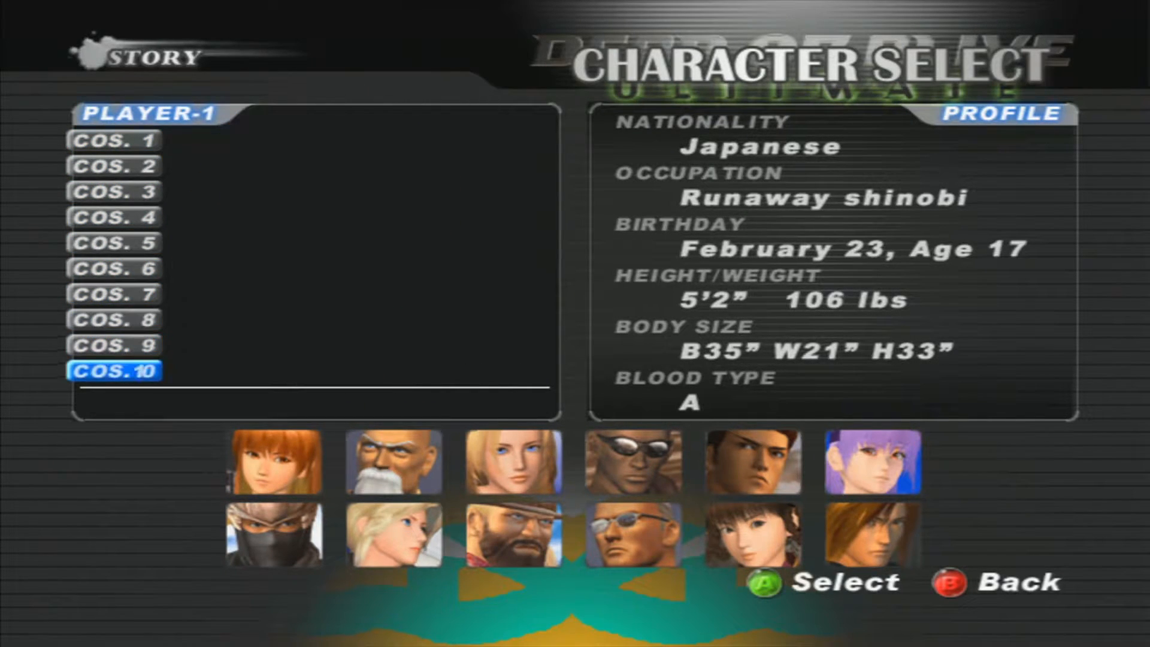
key(Up)
key(Up)
key(Escape)
key(Right)
key(Right)
key(Right)
key(Right)
key(Down)
key(Left)
key(Left)
key(Left)
key(Left)
key(Up)
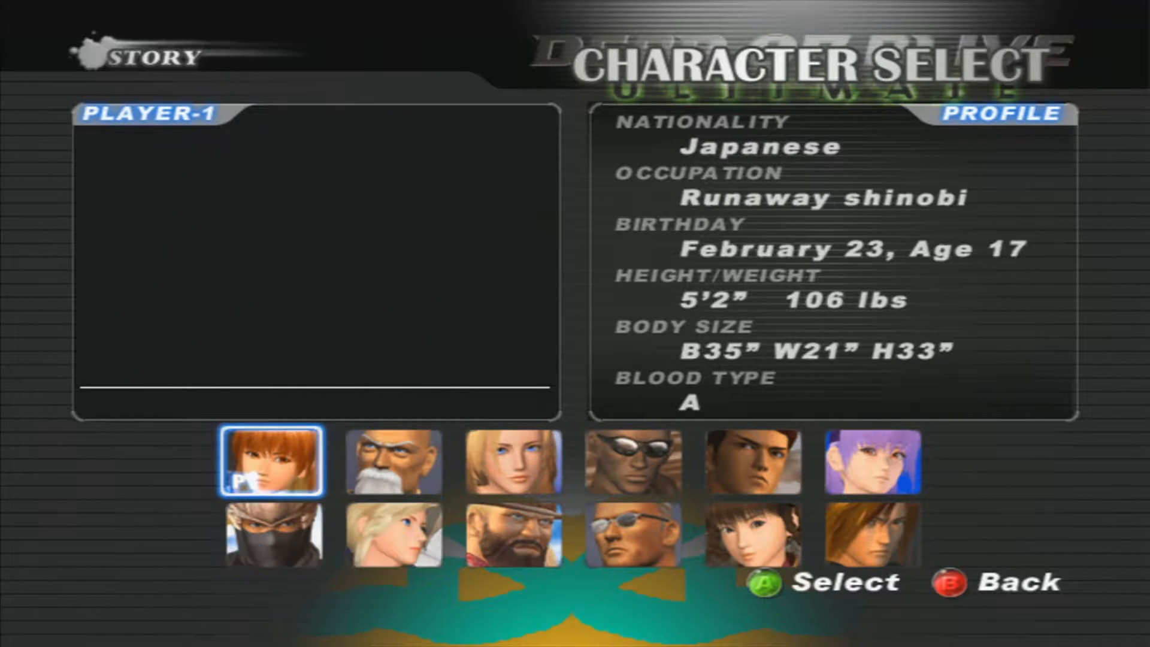
Step: Preview Kasumi's costumes from 8 up through 4 and choose costume 1
key(Return)
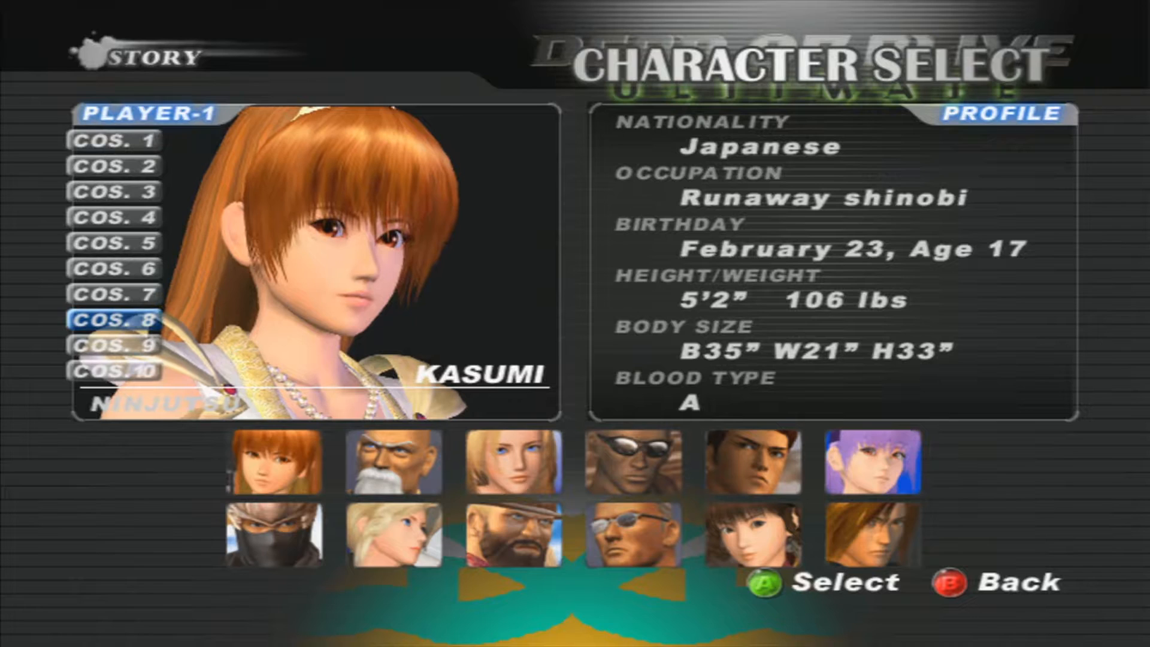
key(Up)
key(Up)
key(Up)
key(Up)
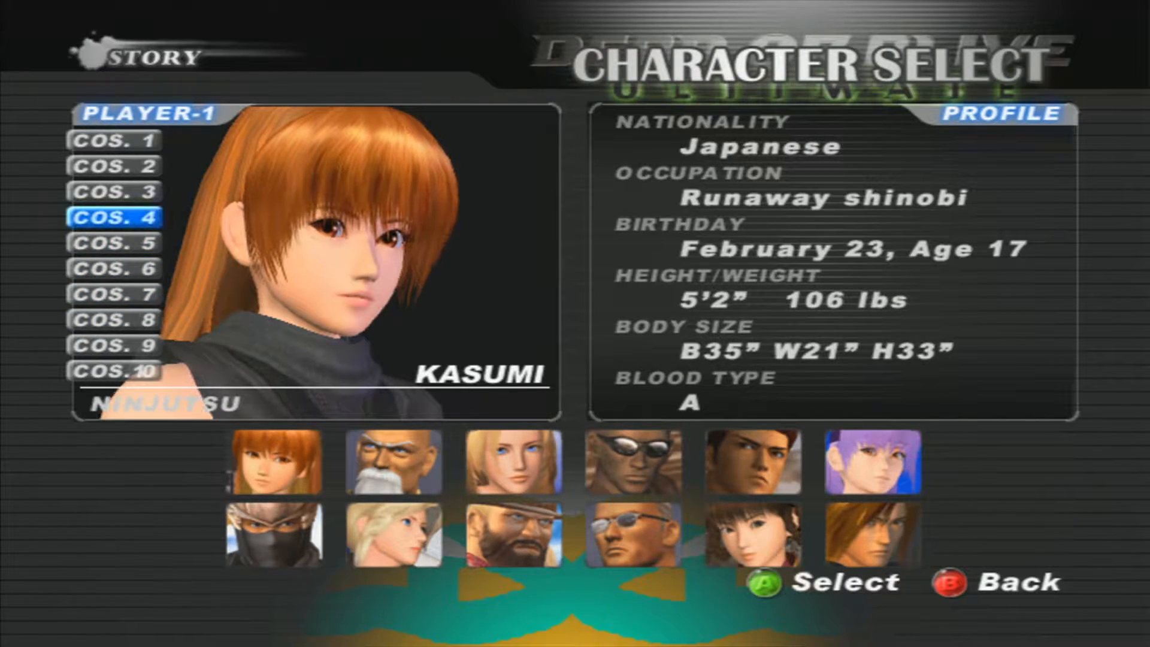
key(Up)
key(Up)
key(Up)
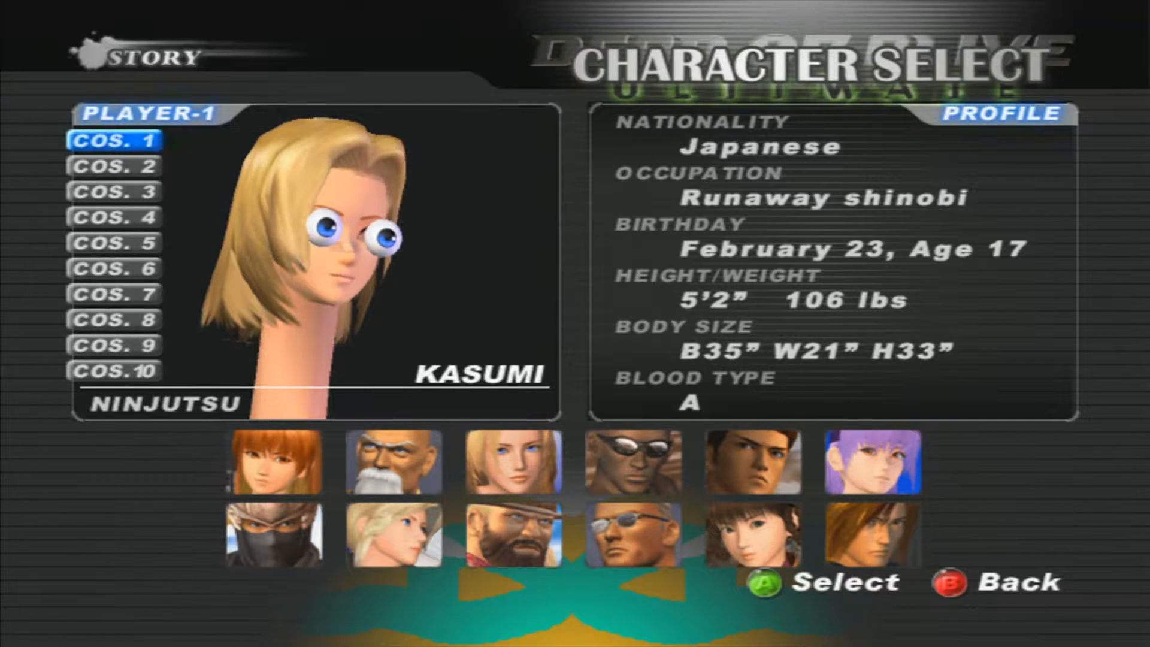
key(Return)
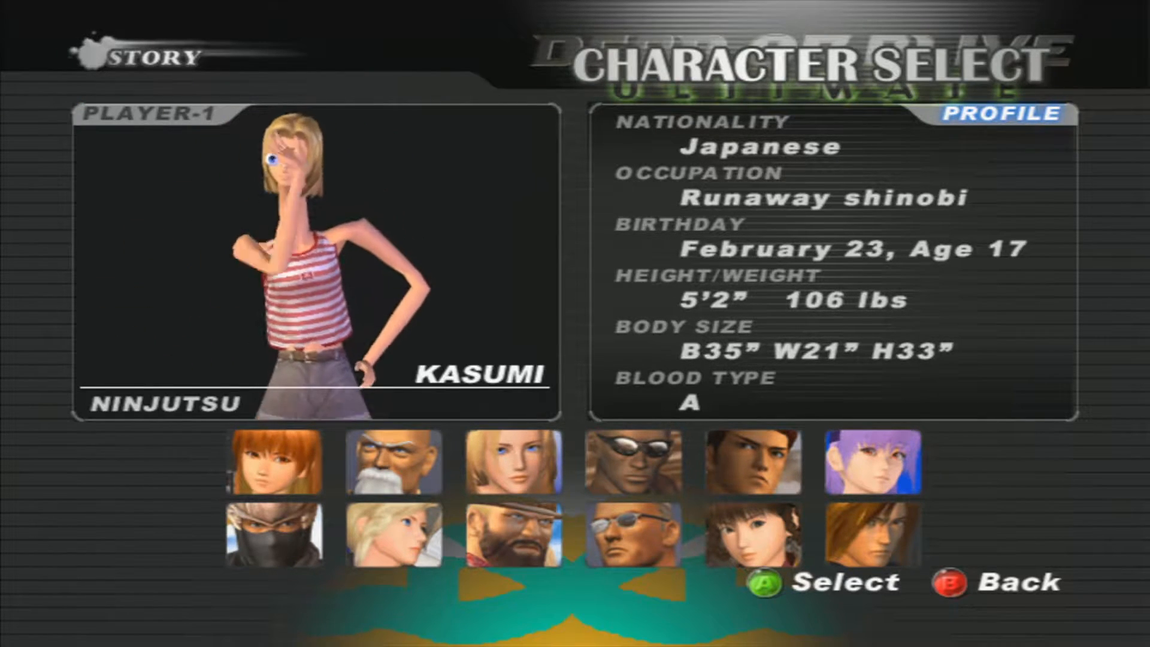
Step: Reopen Kasumi's costume list, preview costumes 5 and 6, and return to the roster
key(Return)
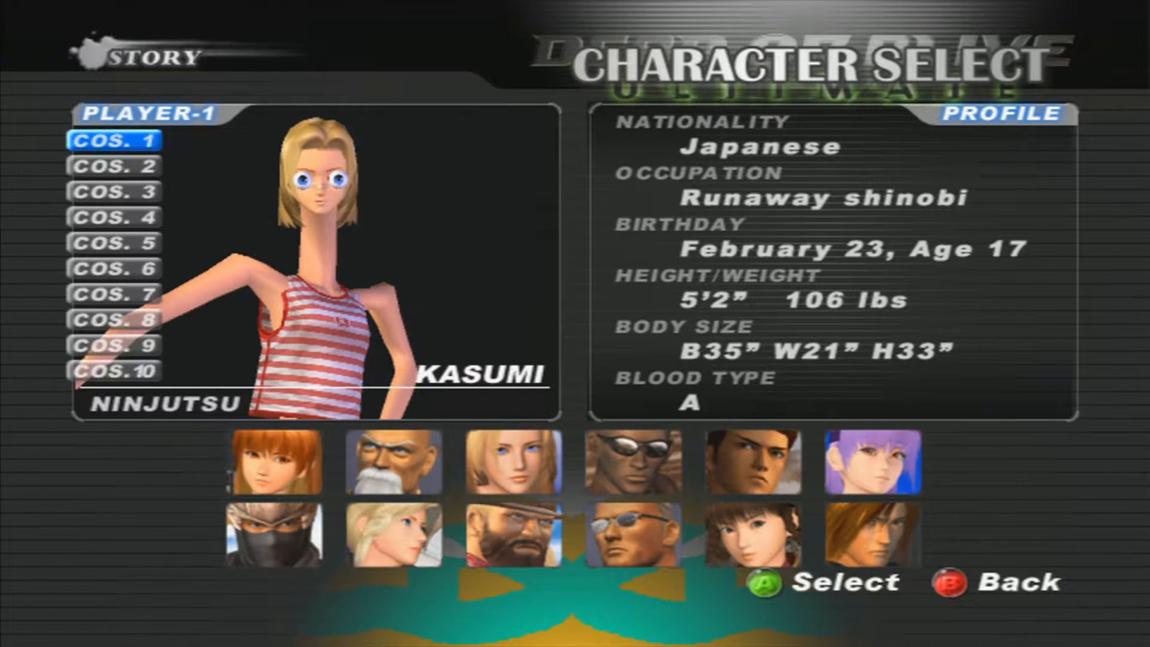
key(Down)
key(Down)
key(Down)
key(Down)
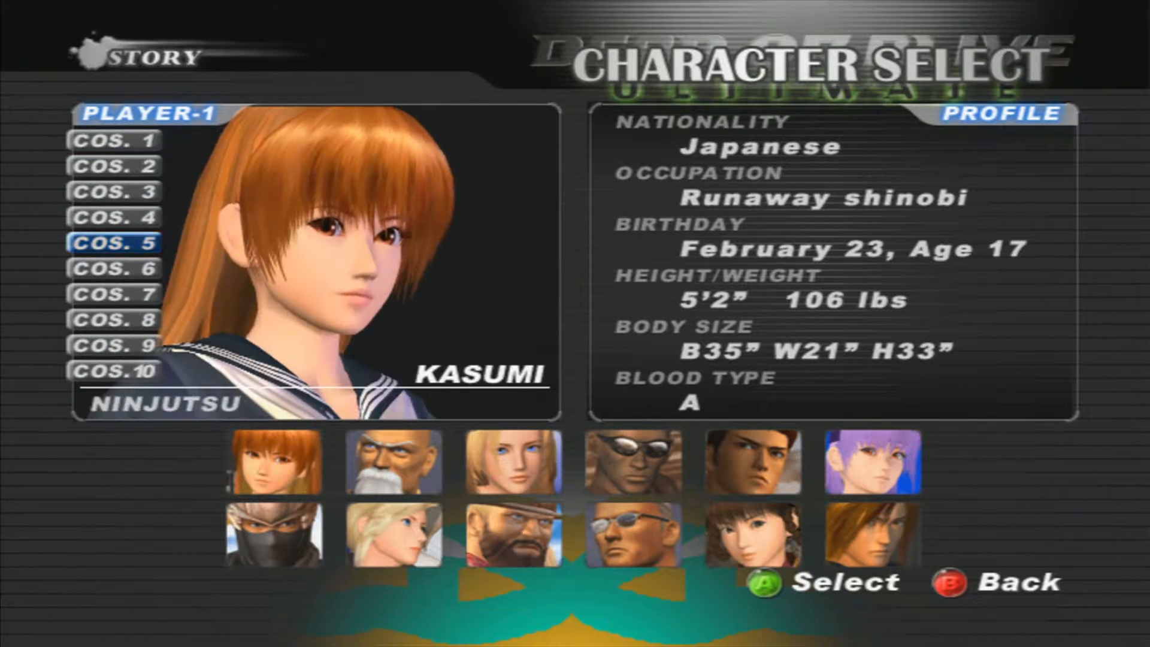
key(Down)
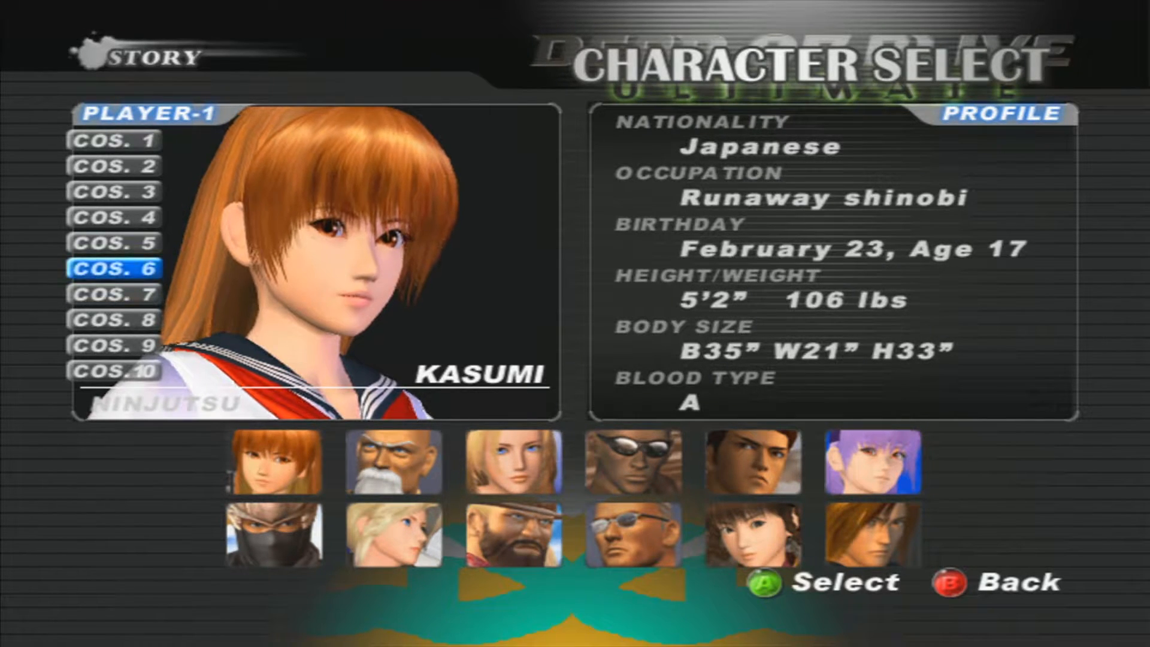
key(Escape)
Step: Select Helena and preview her costume 3
key(Down)
key(Right)
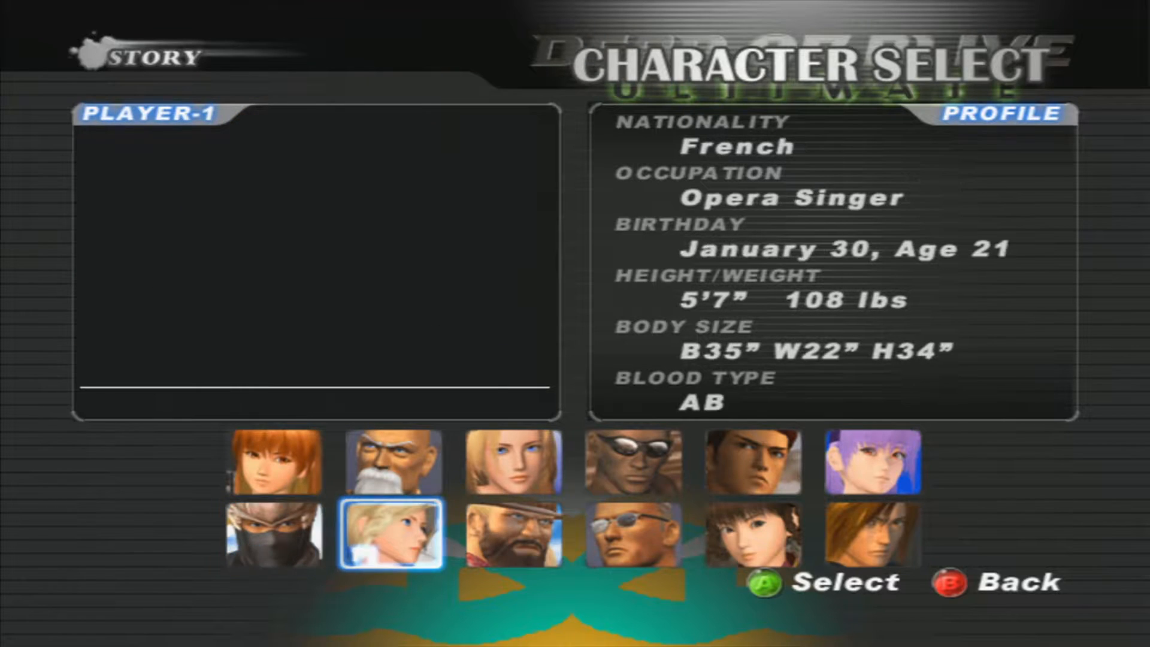
key(Return)
key(Down)
key(Down)
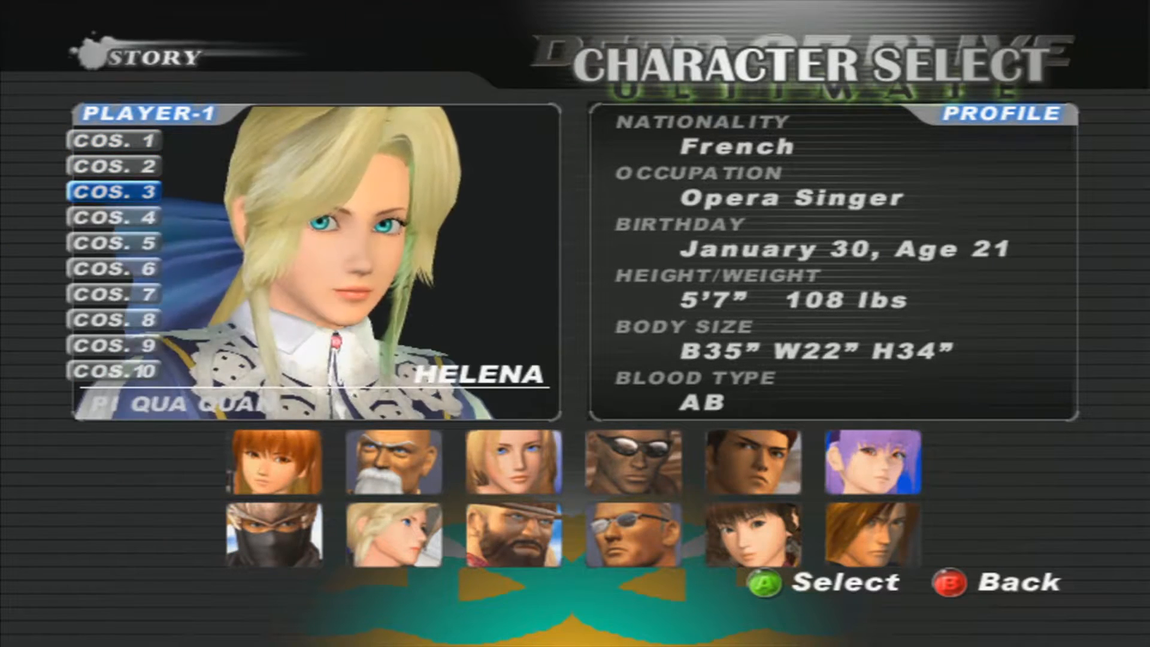
Step: Check the costume list of the bald, bearded fighter above Helena and return to Helena
key(Escape)
key(Up)
key(Return)
key(Escape)
key(Down)
Step: Preview Helena's costume 2, both in the costume list and in her roster view
key(Return)
key(Up)
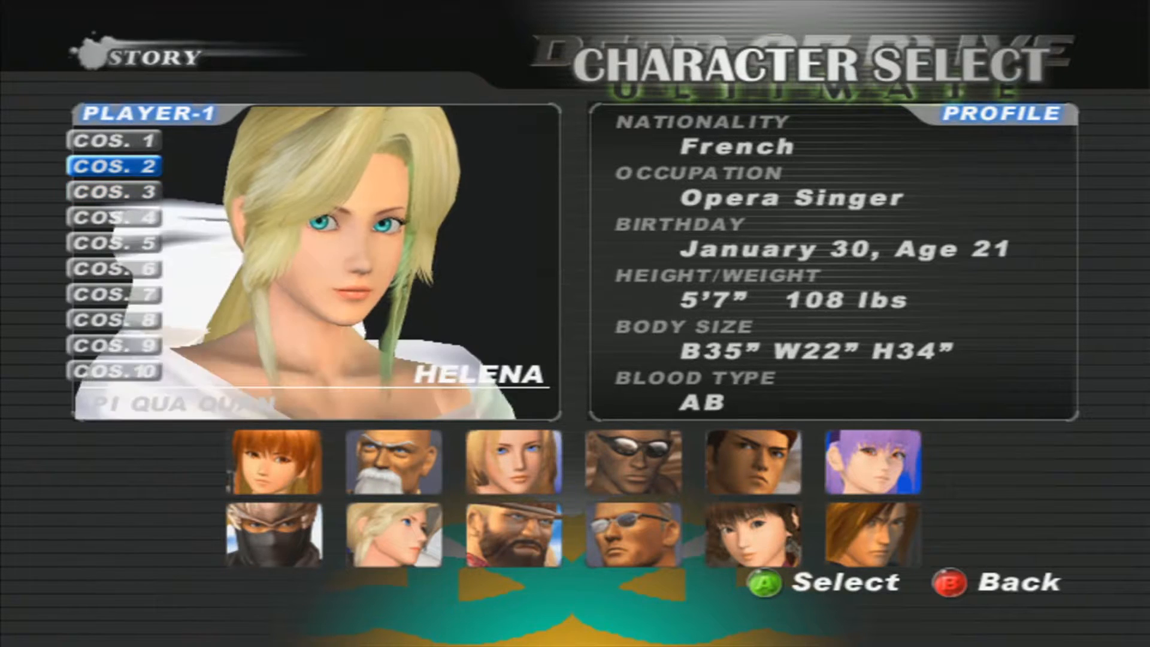
key(Escape)
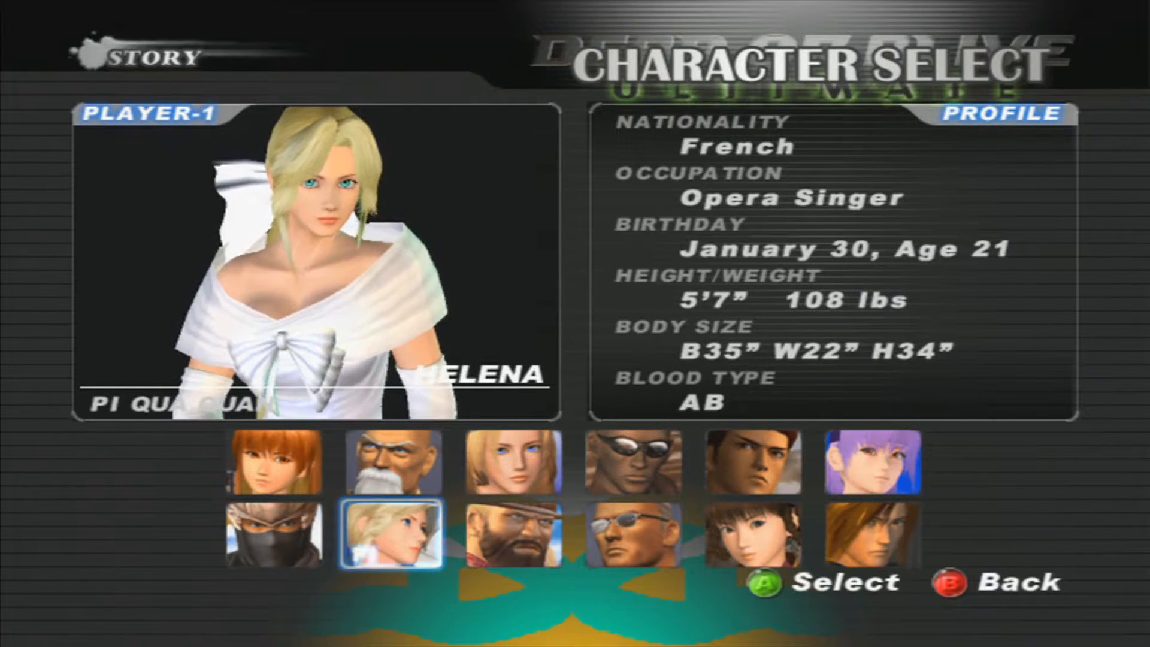
key(Return)
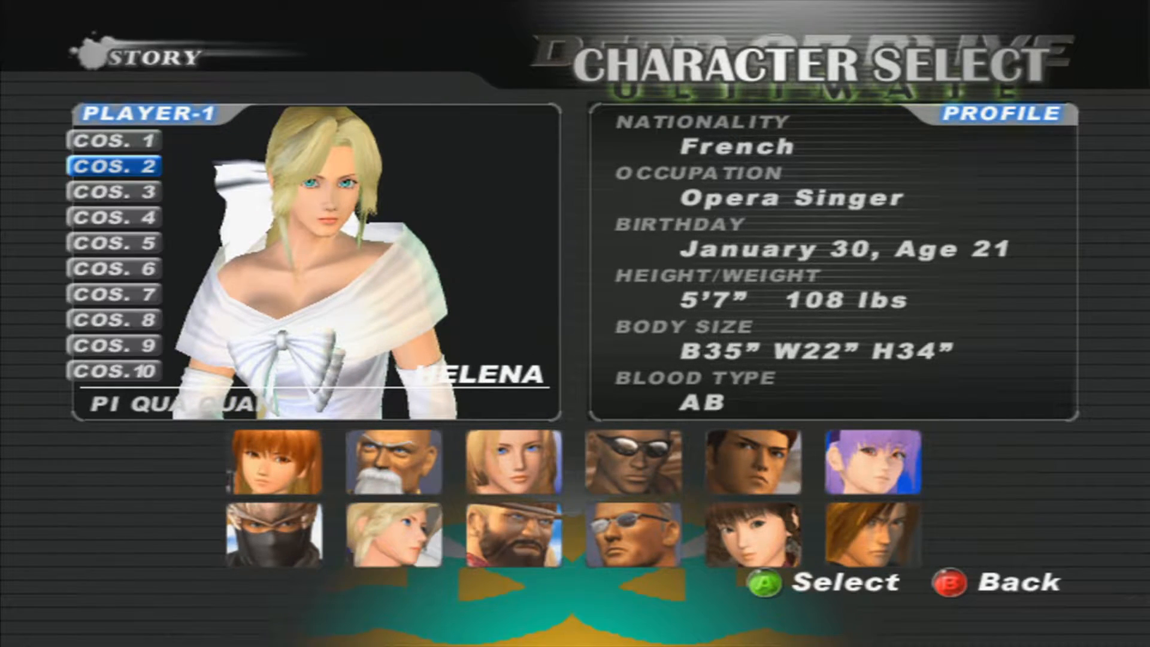
key(Up)
key(Down)
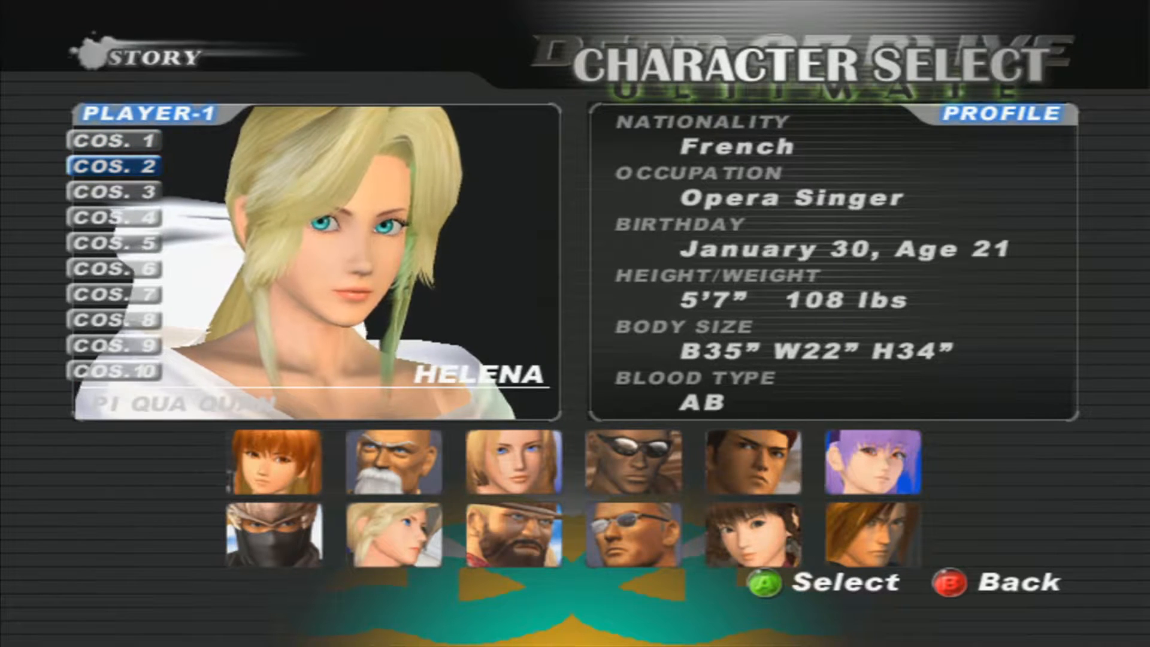
key(Return)
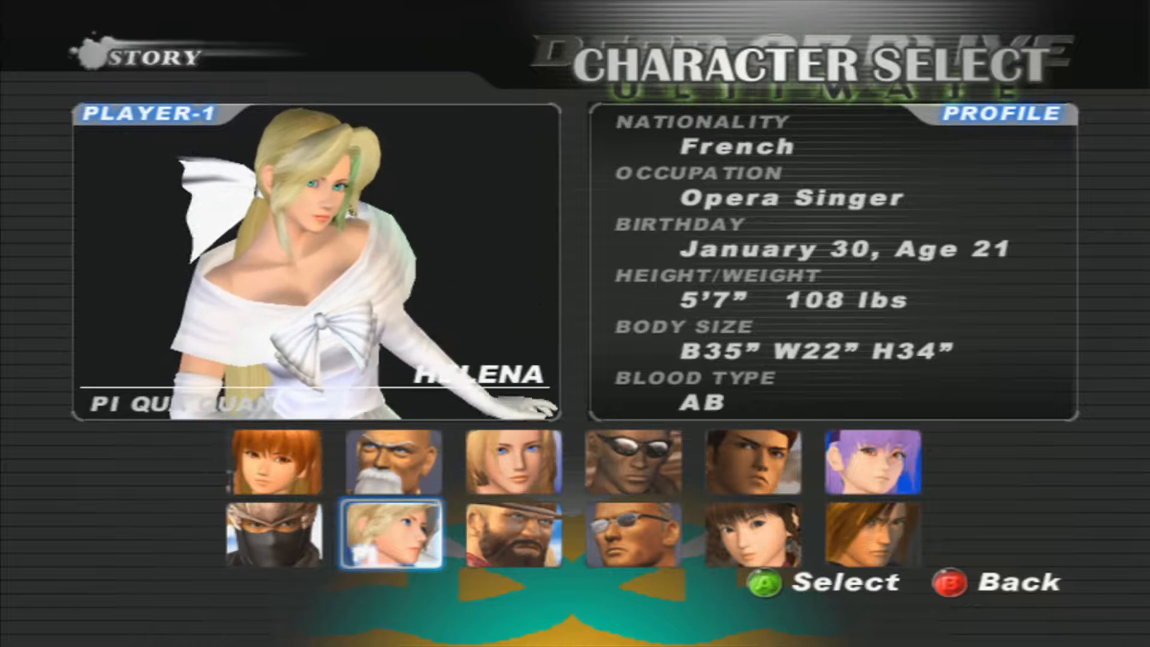
Step: Select Kasumi, choose costume 1 and start her story mode with it
key(Left)
key(Up)
key(Return)
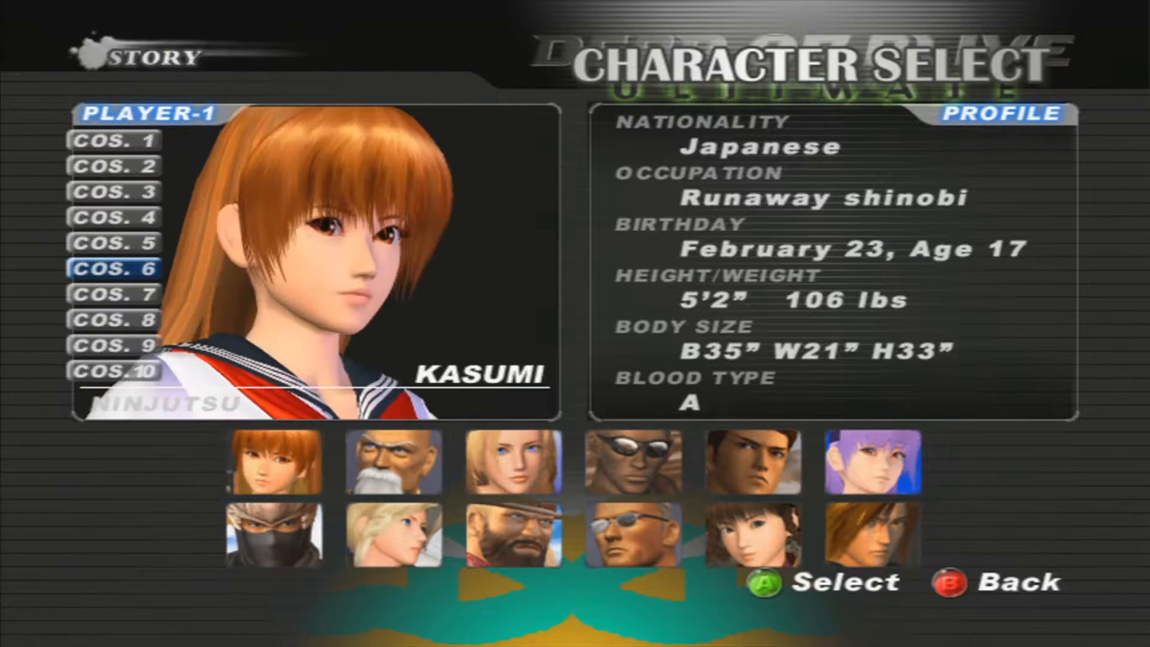
key(Up)
key(Up)
key(Up)
key(Up)
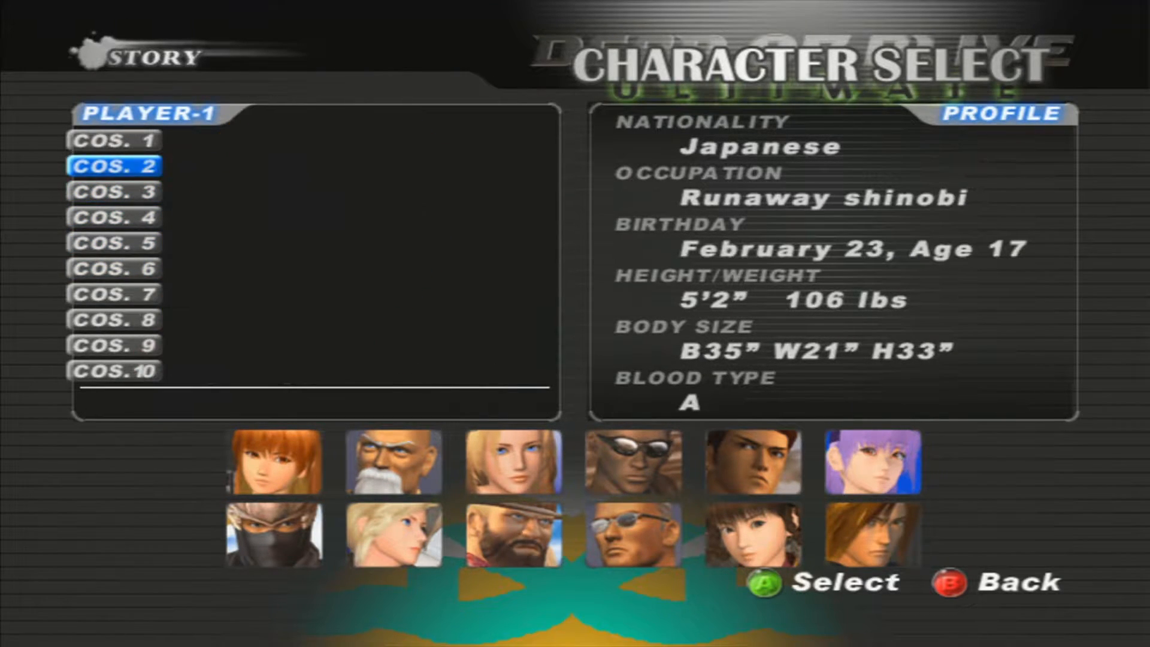
key(Up)
key(Return)
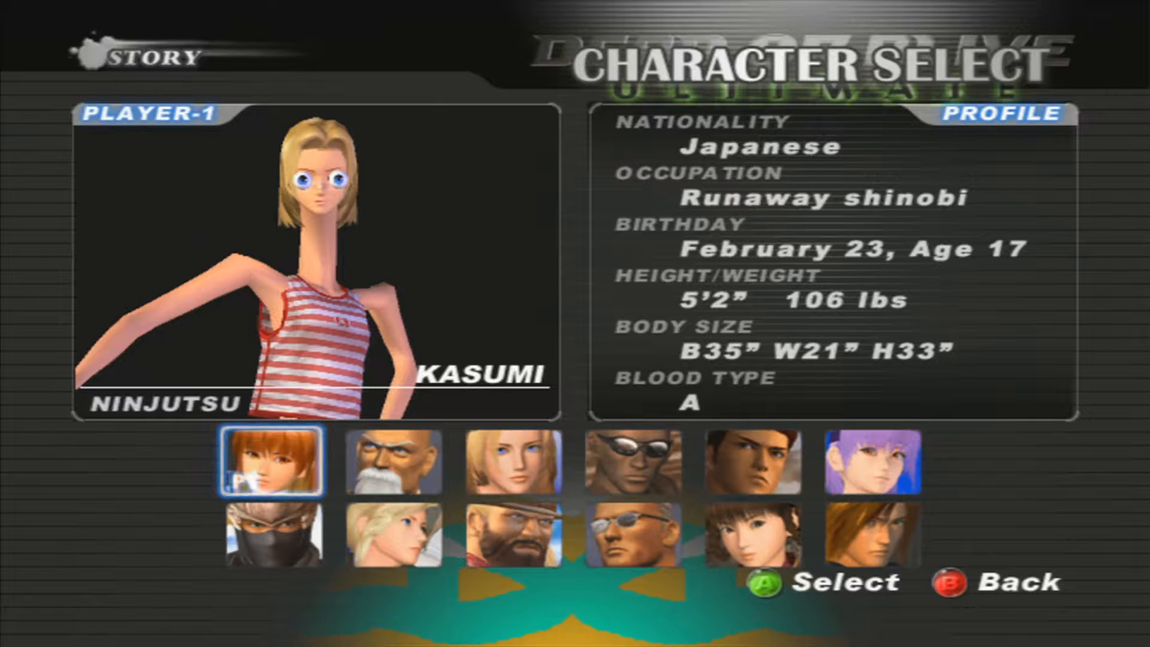
key(Return)
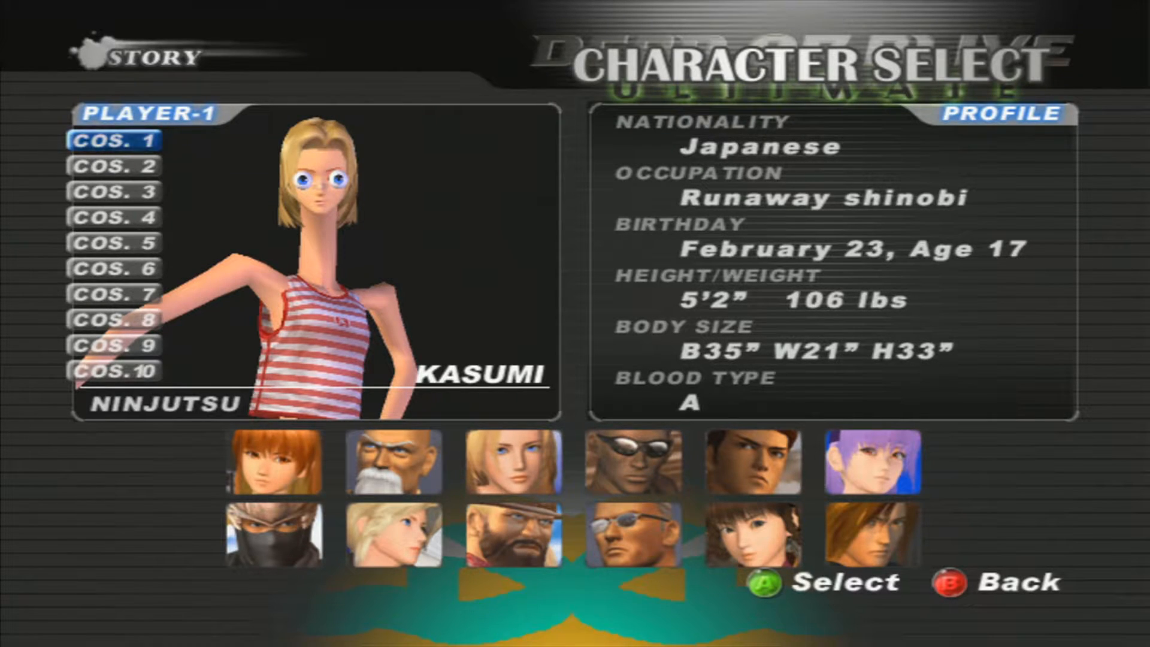
key(a)
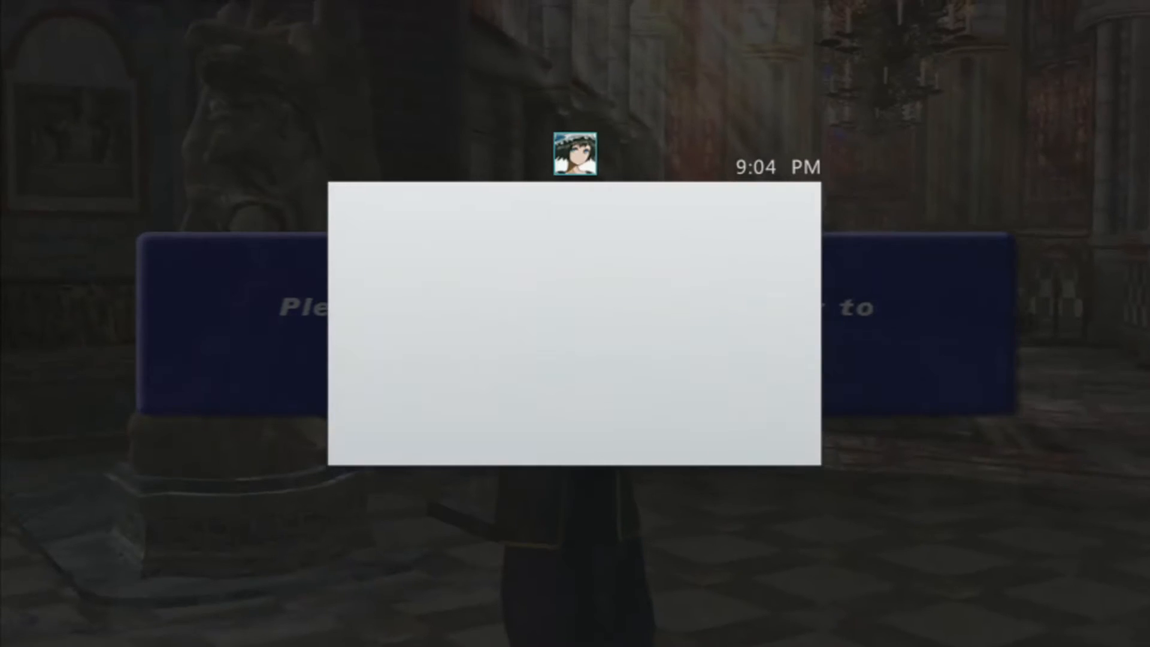
key(Up)
key(Return)
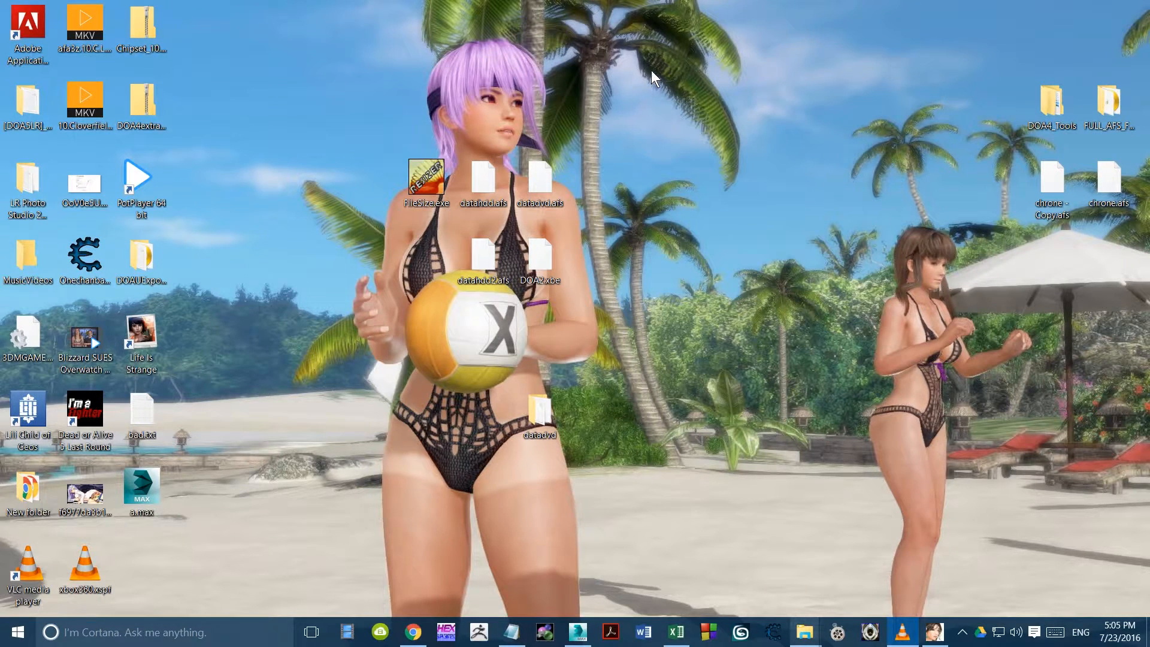
Step: Group datadvd.afs, datahdd2.afs and DOA2.xbe together on the desktop, apart from the other files
drag(669, 62, 337, 350)
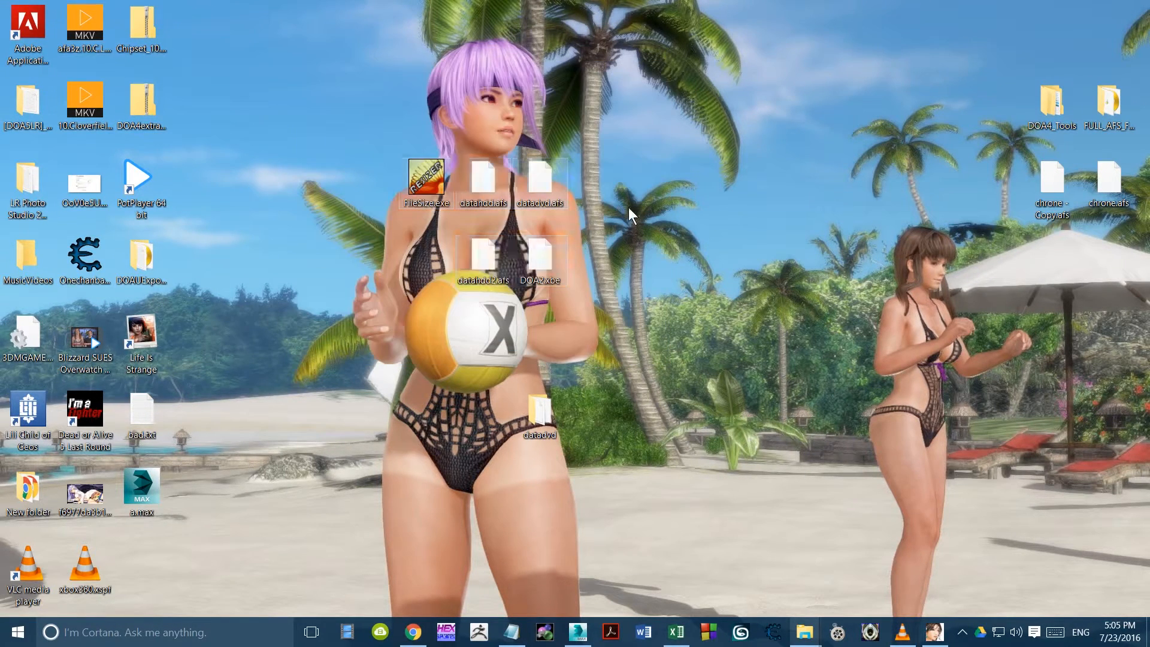
drag(627, 203, 632, 215)
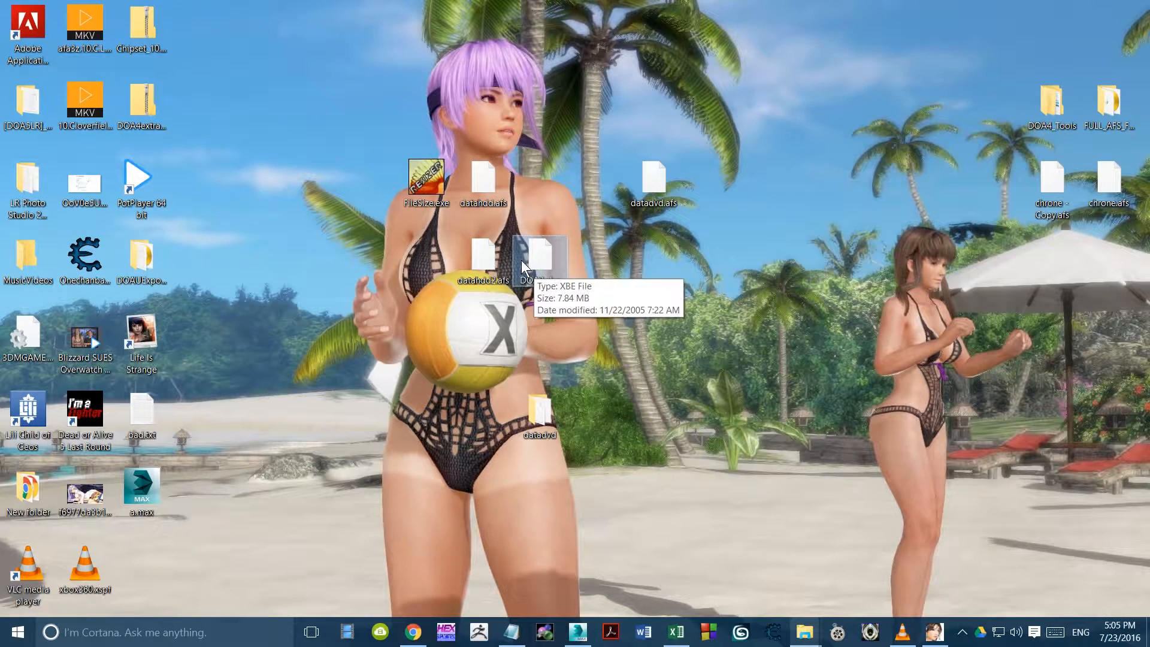
drag(472, 276, 665, 256)
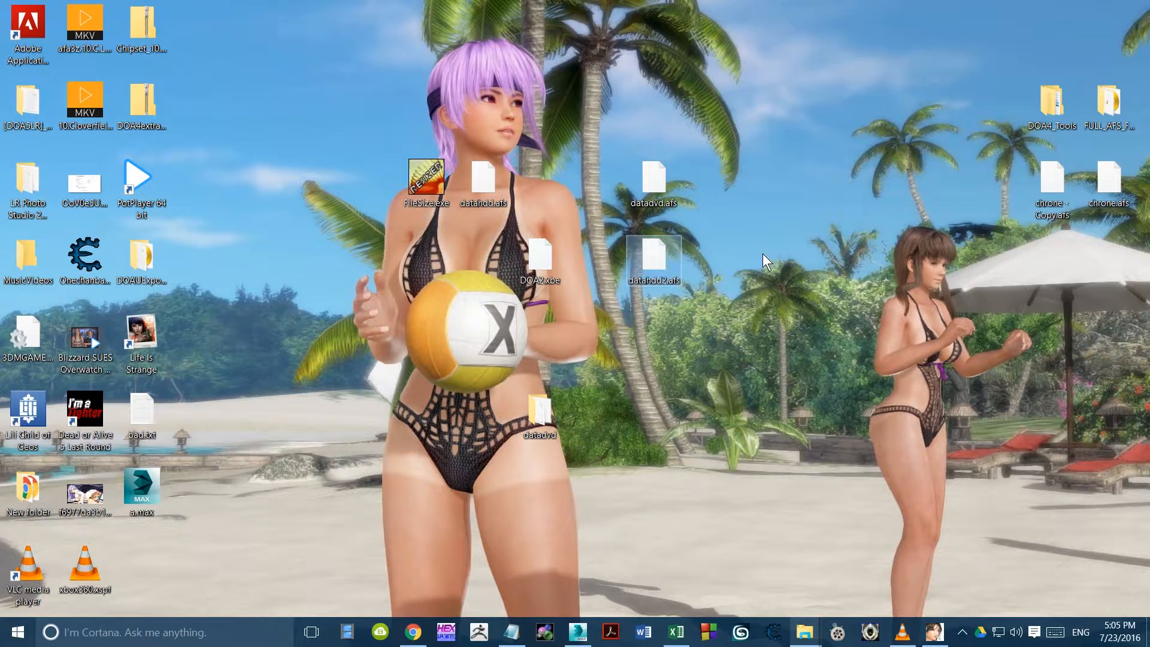
drag(544, 254, 728, 209)
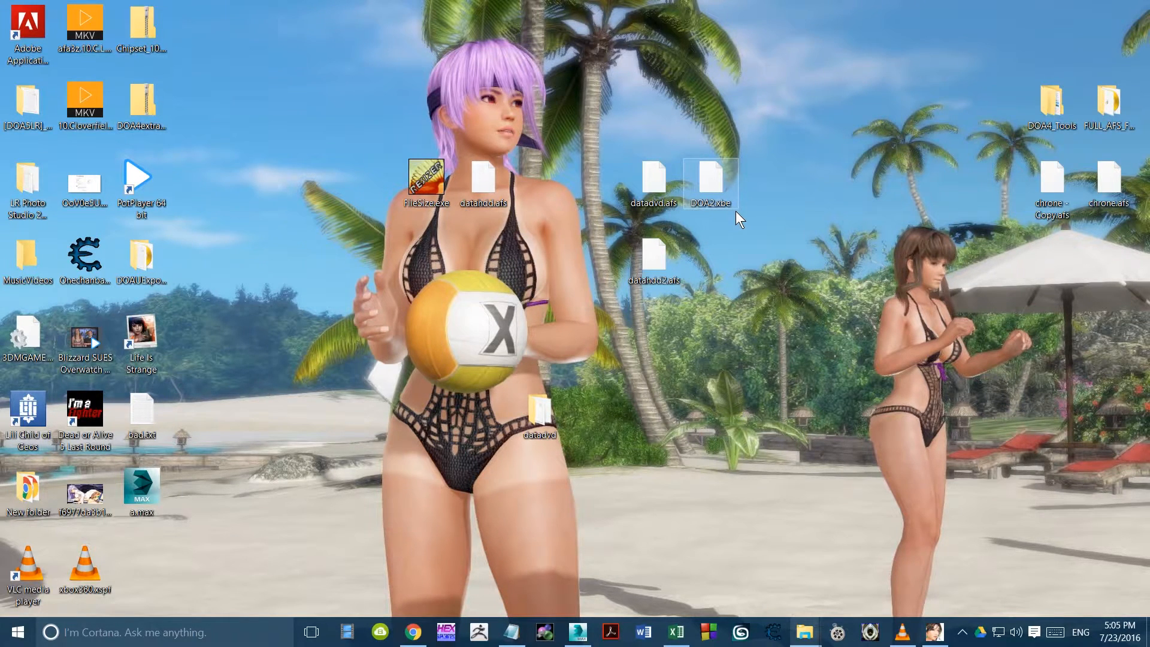
drag(798, 121, 673, 224)
click(706, 317)
Step: Separate FileSize.exe from datahdd.afs by placing FileSize.exe one row further down on the desktop
drag(493, 180, 549, 179)
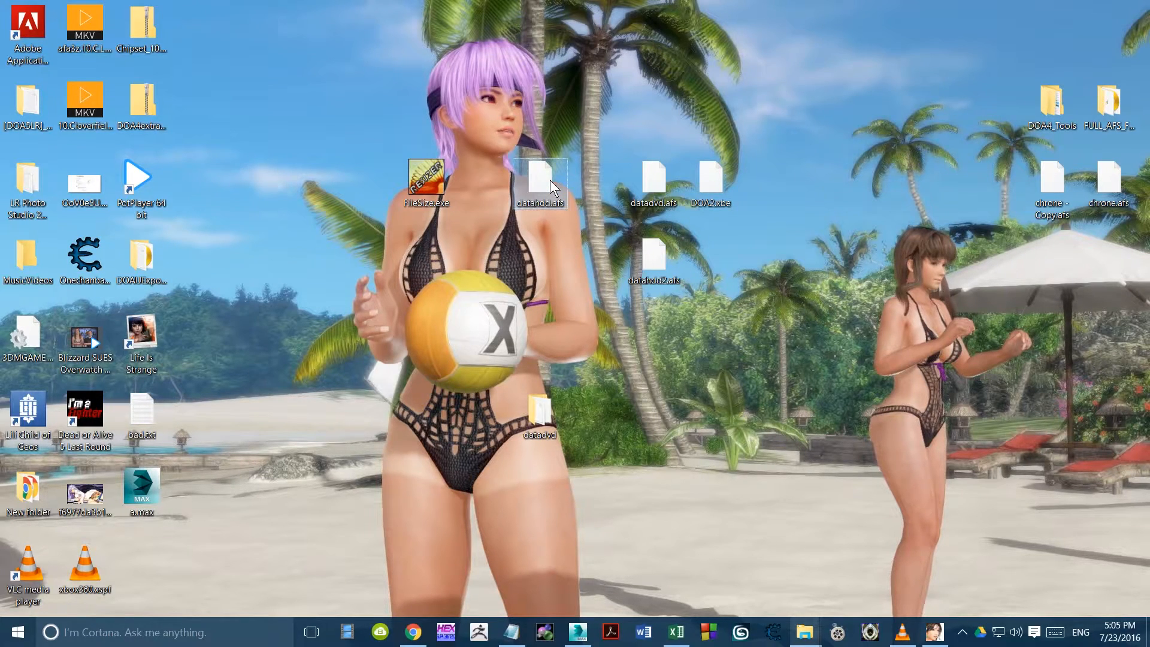
drag(581, 120, 492, 237)
drag(545, 168, 486, 175)
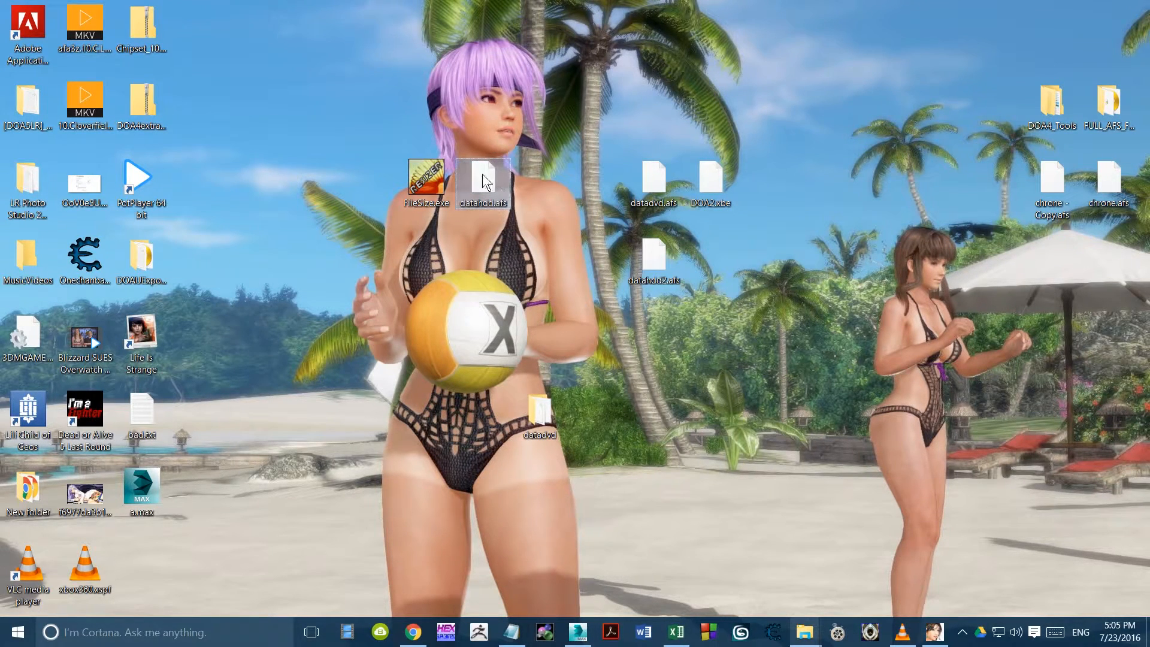
drag(433, 177, 424, 264)
Step: Bring up Greed Xplorer v0.03d beta, inspect its empty window and close it
click(805, 631)
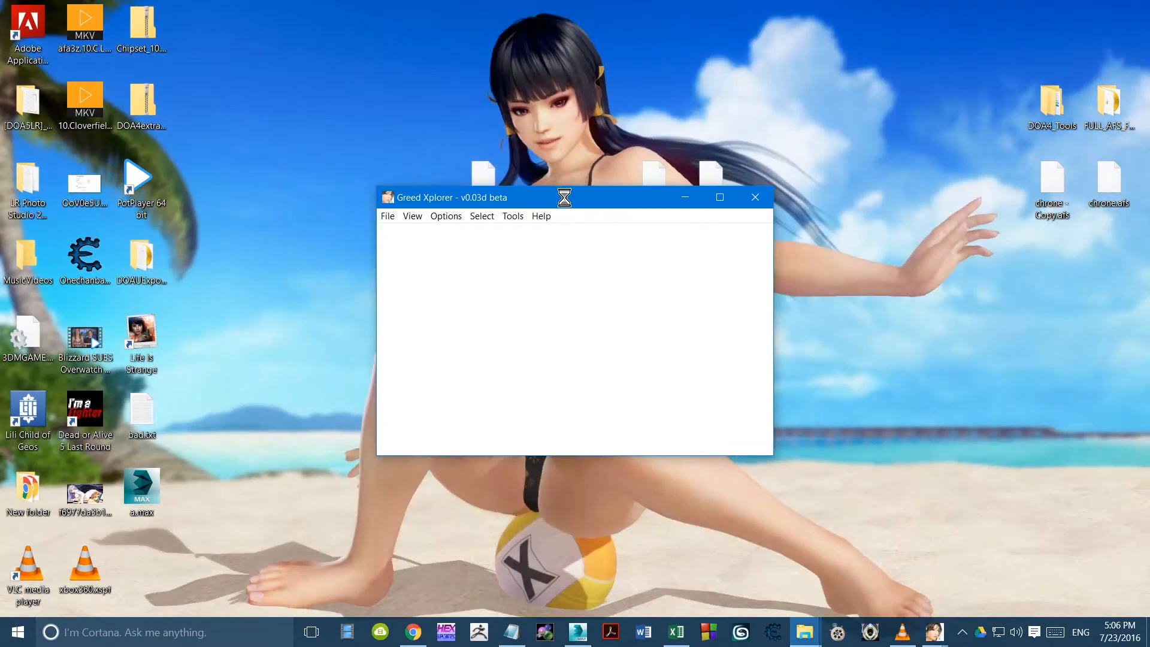
drag(598, 202, 416, 117)
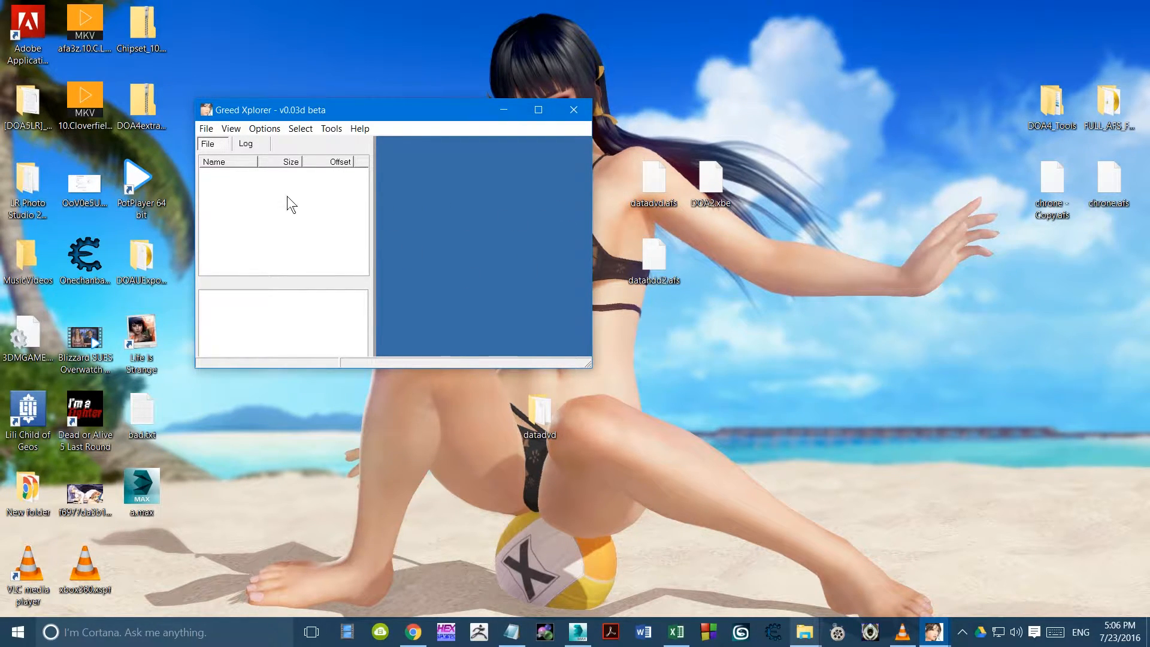
click(573, 111)
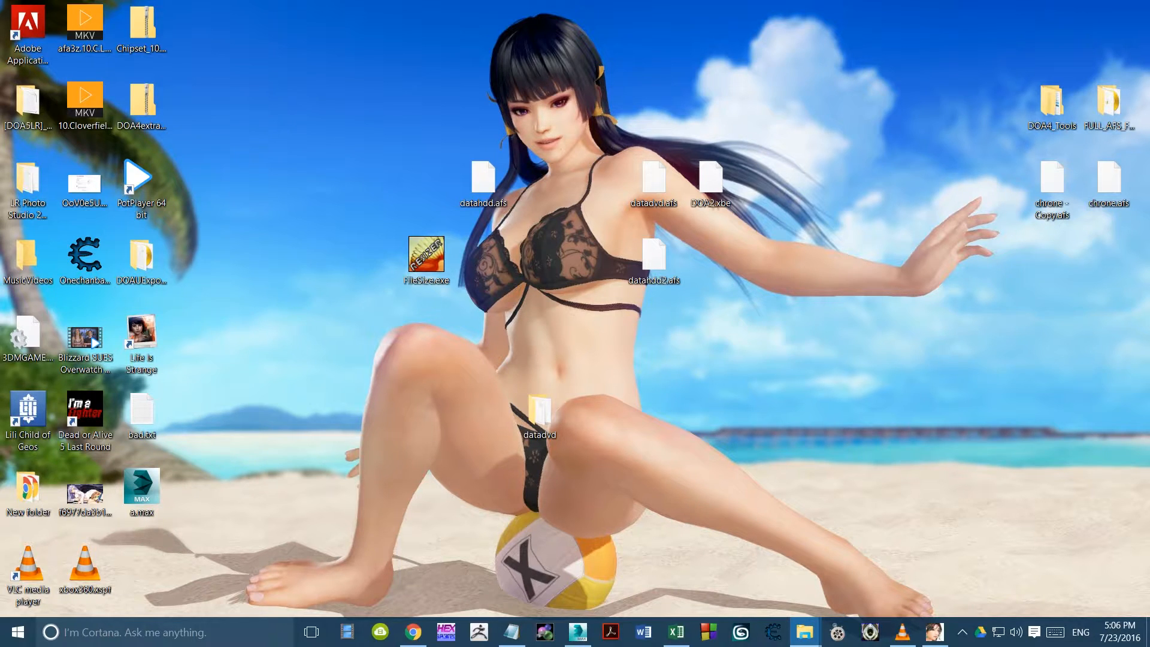
Step: Launch NinjaToolbox.exe from the NinjaToolbox folder and move the window out of the way
click(673, 293)
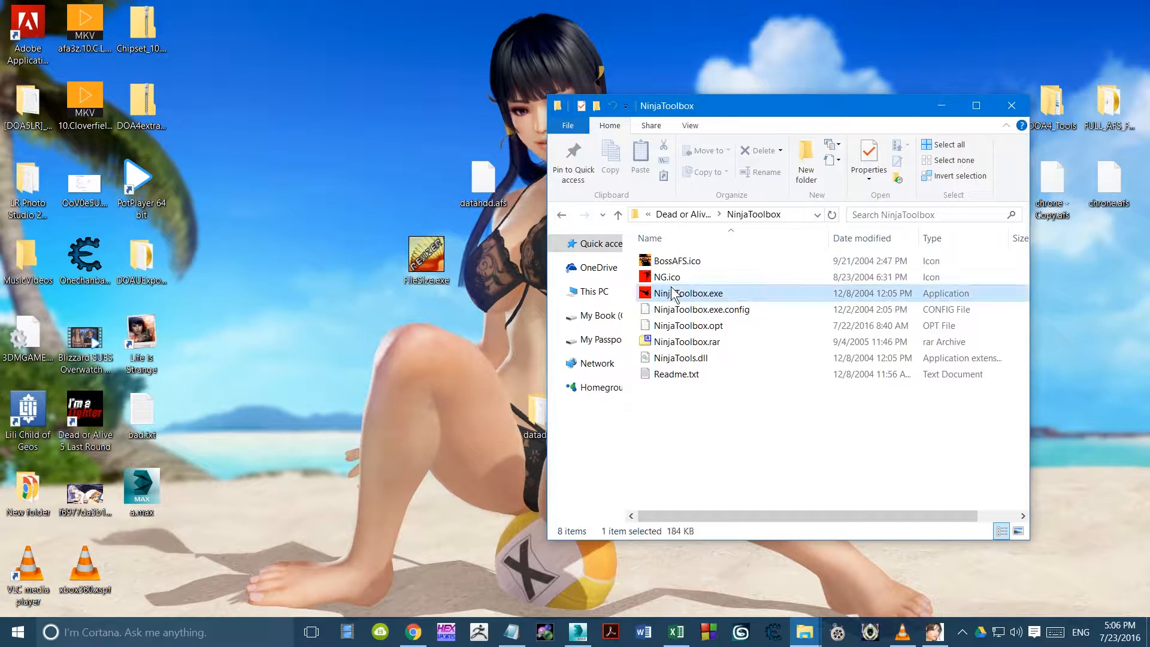
double_click(673, 292)
drag(817, 109, 1149, 204)
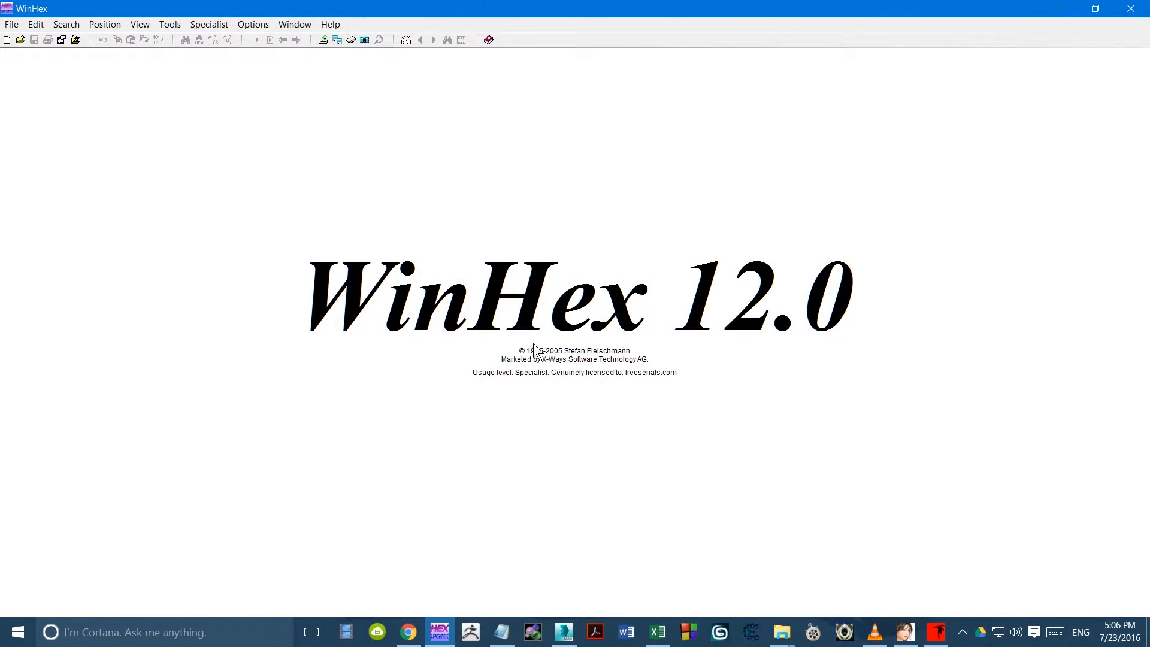
Step: Switch from WinHex to Ninja Toolbox, place the datadvd folder beside datahdd.afs on the desktop, and load datahdd2.afs as the archive
click(1060, 7)
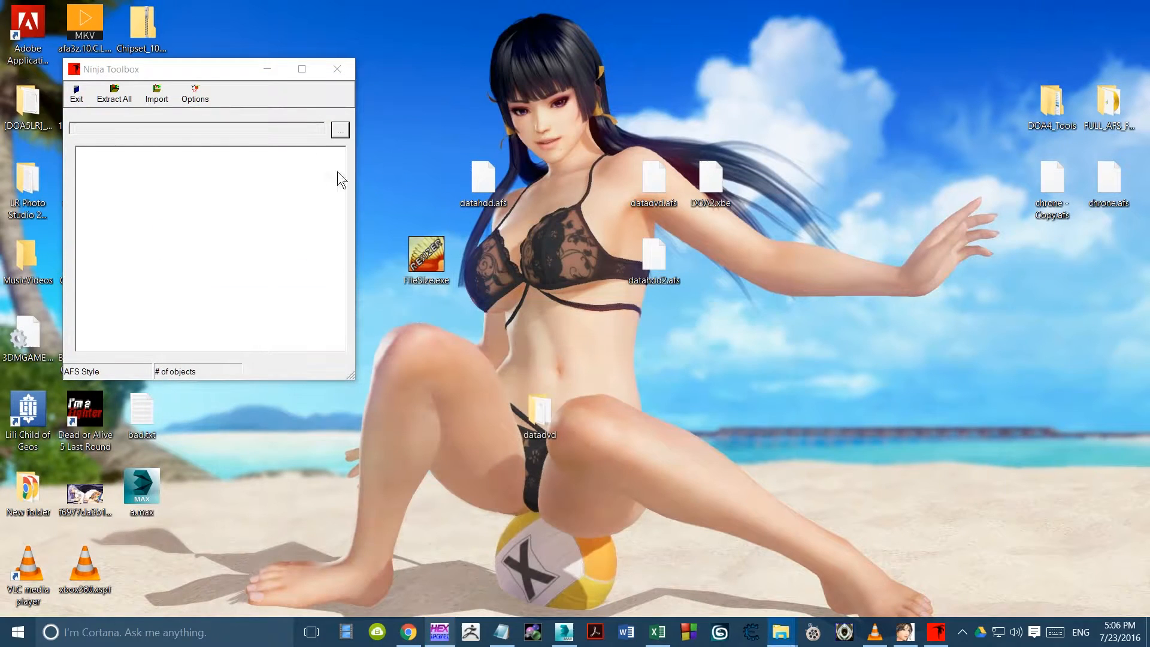
drag(145, 66, 905, 170)
drag(540, 405, 549, 175)
click(1100, 233)
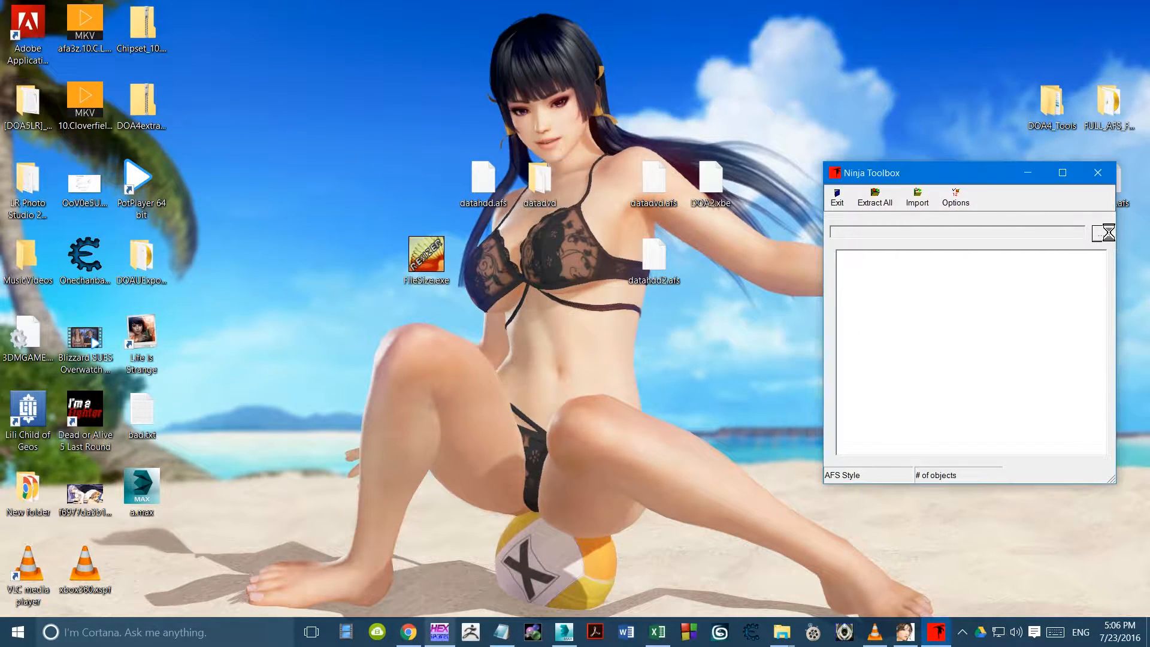
scroll(778, 314, down, 5)
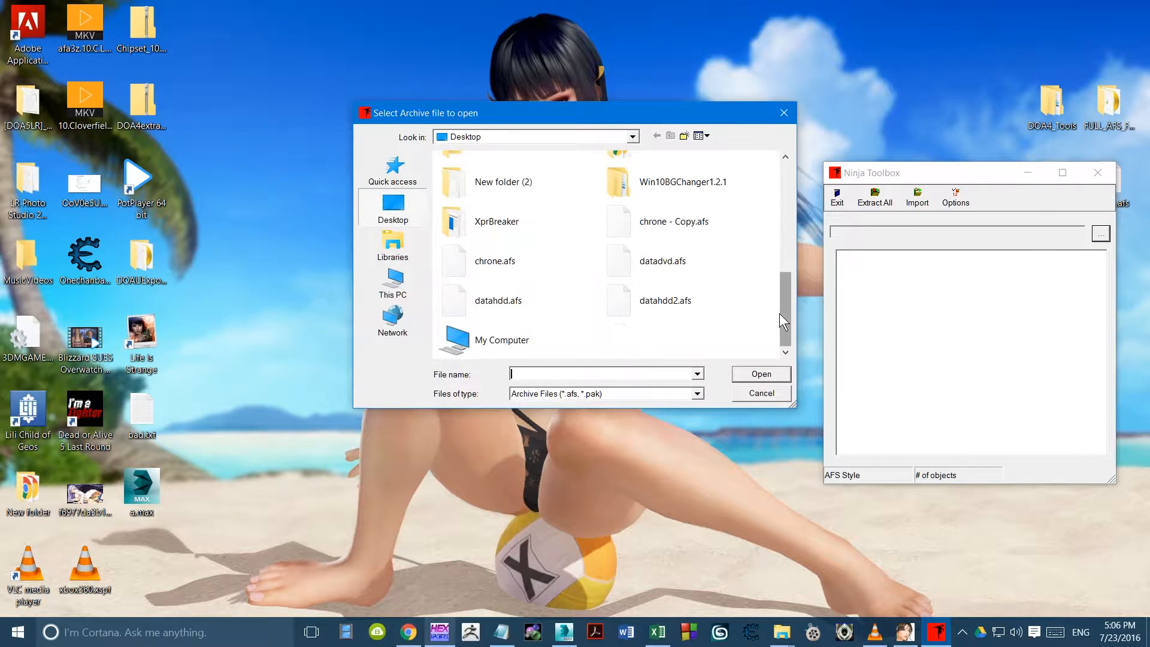
double_click(655, 304)
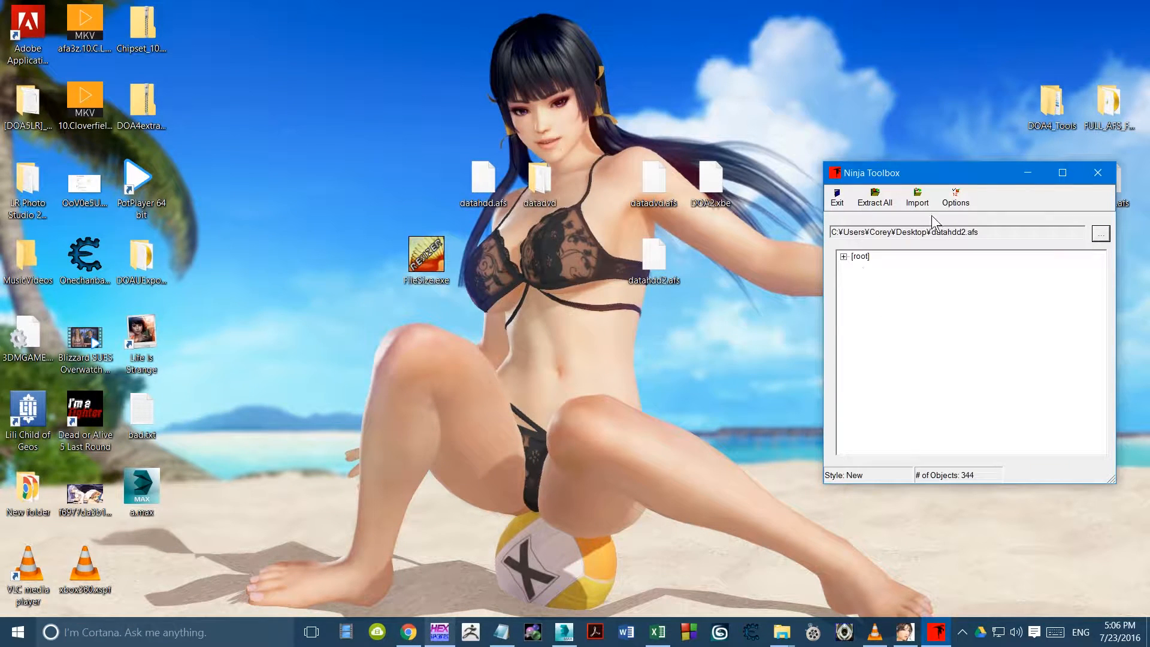
Step: Extract all objects of the loaded archive into a new desktop folder named datahdd2
click(889, 193)
scroll(624, 293, down, 3)
scroll(624, 292, up, 3)
click(511, 406)
text(datahdd2)
key(Return)
key(Return)
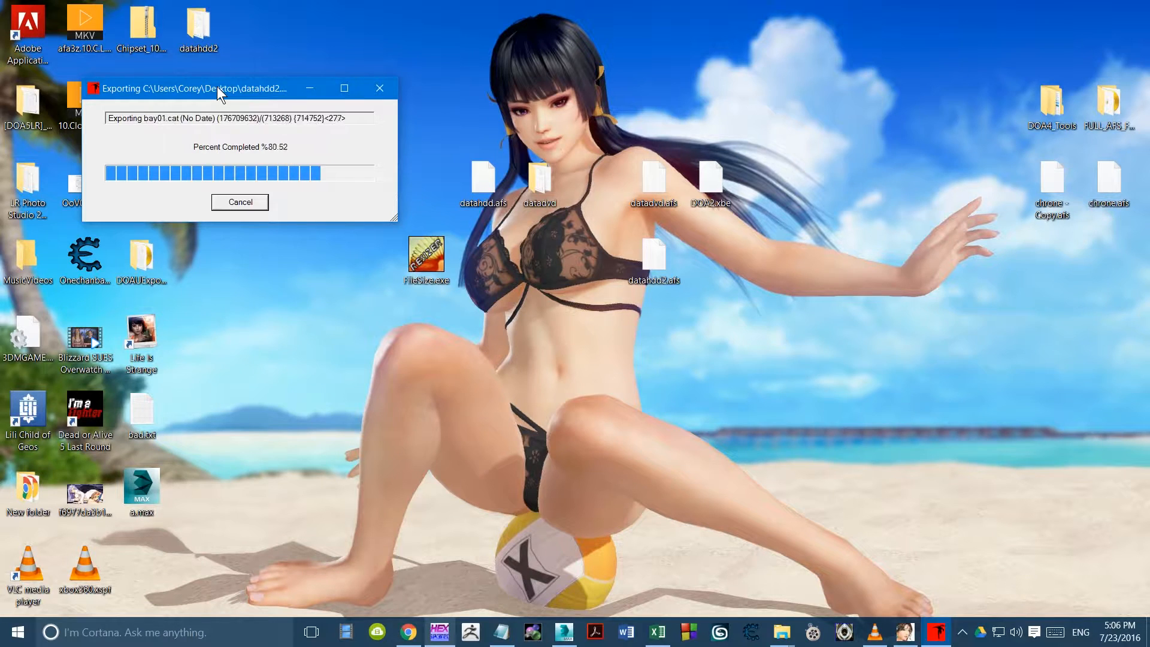
click(675, 367)
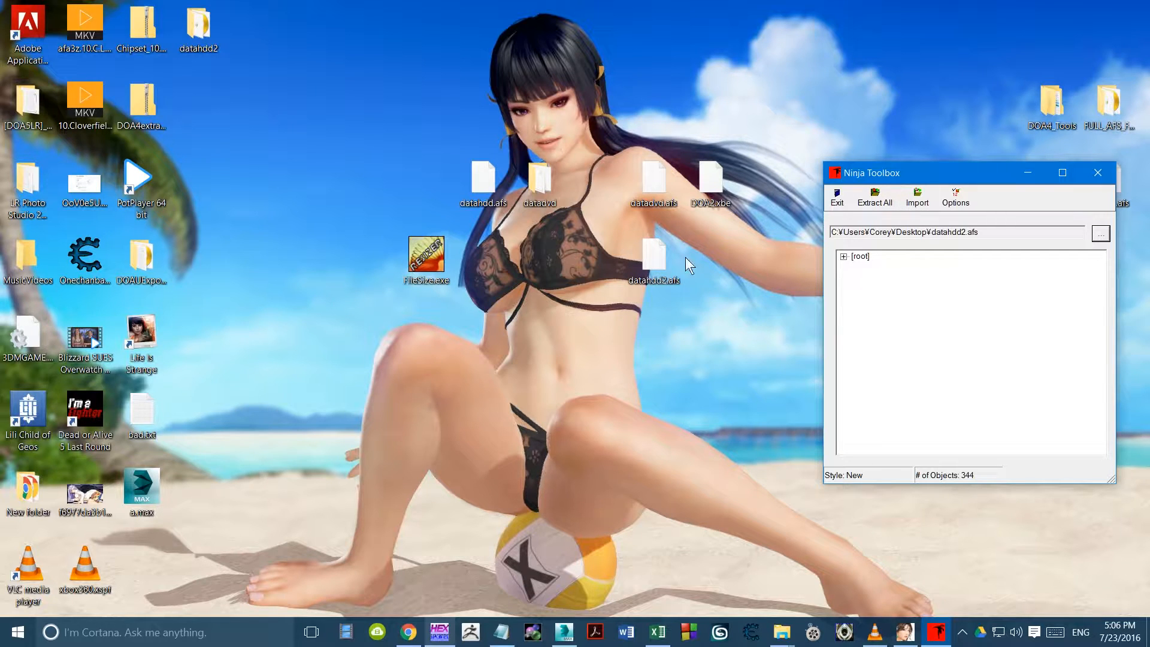
Step: Line up the extracted datahdd2 folder and the datadvd folder beside datahdd2.afs on the desktop
drag(210, 21, 607, 254)
drag(551, 188, 550, 266)
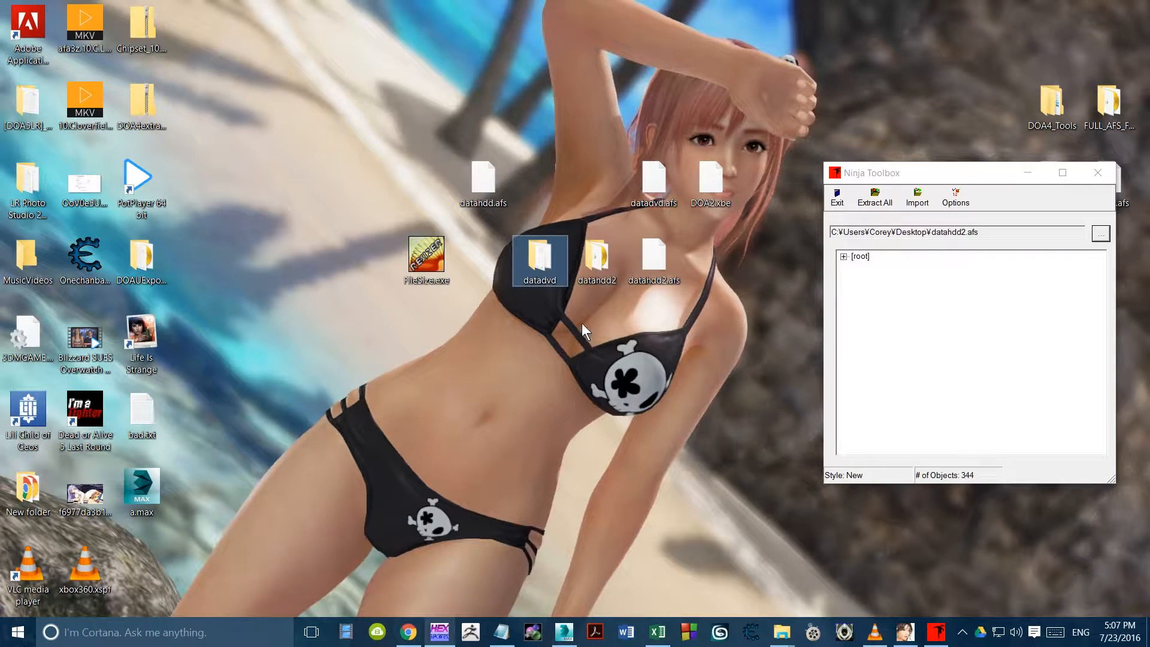
click(581, 322)
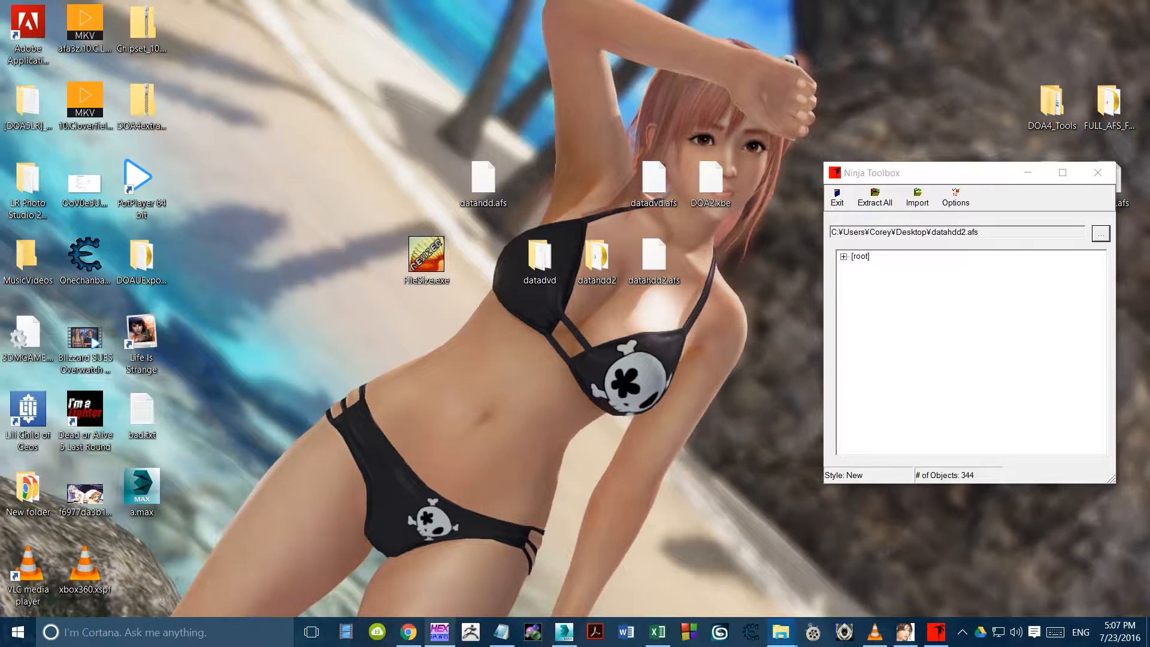
Step: Arrange a narrowed datadvd folder window and the Ninja Toolbox window apart, leaving the desktop files between them accessible
drag(517, 194, 153, 110)
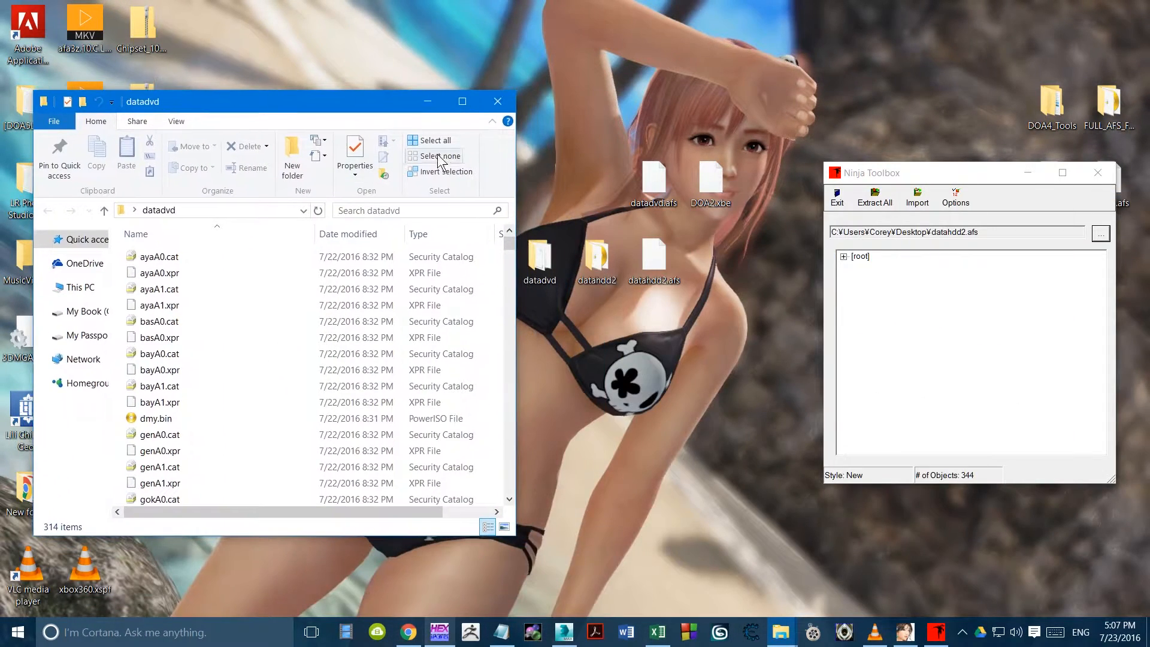
drag(513, 149, 428, 150)
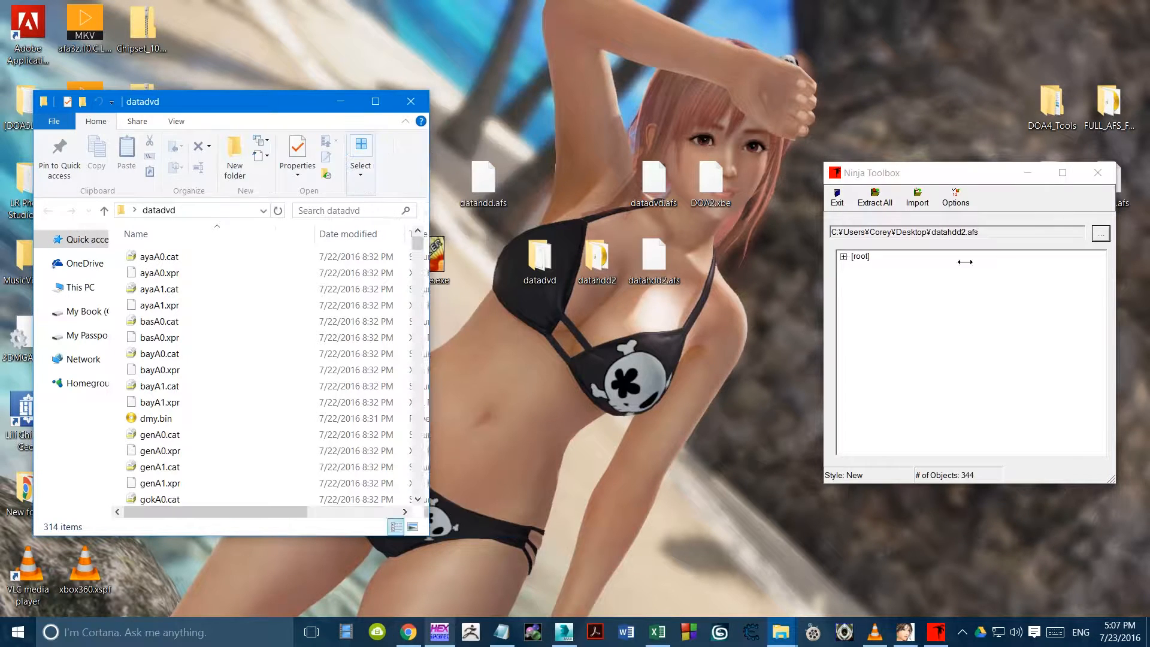
click(1000, 171)
drag(989, 175, 947, 214)
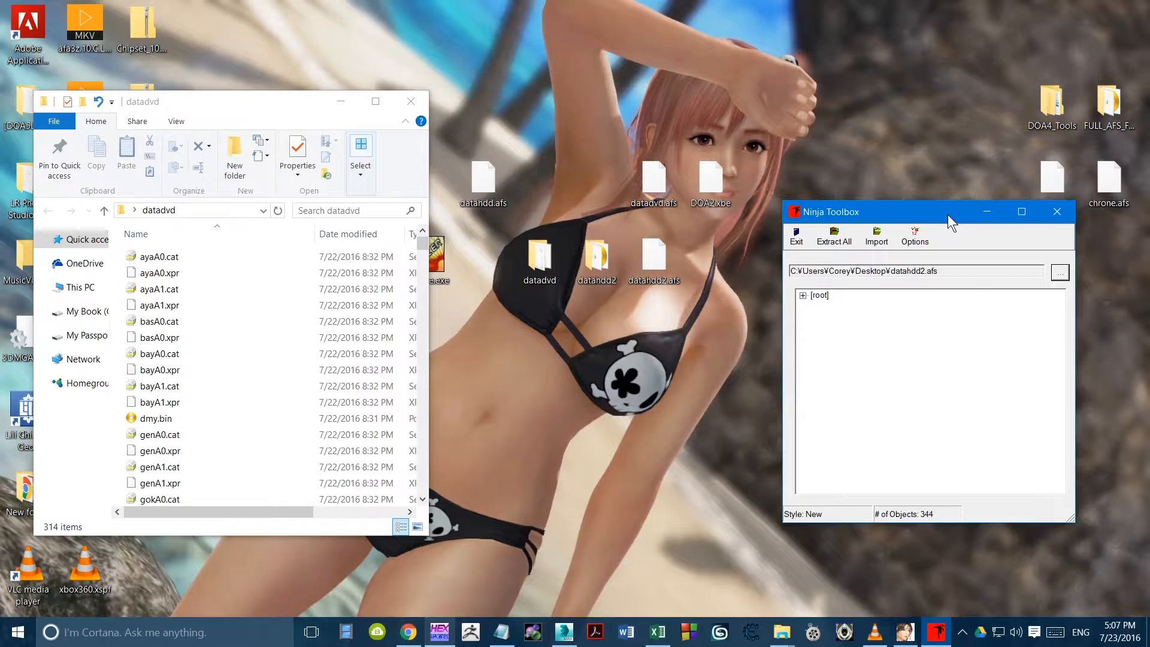
double_click(551, 245)
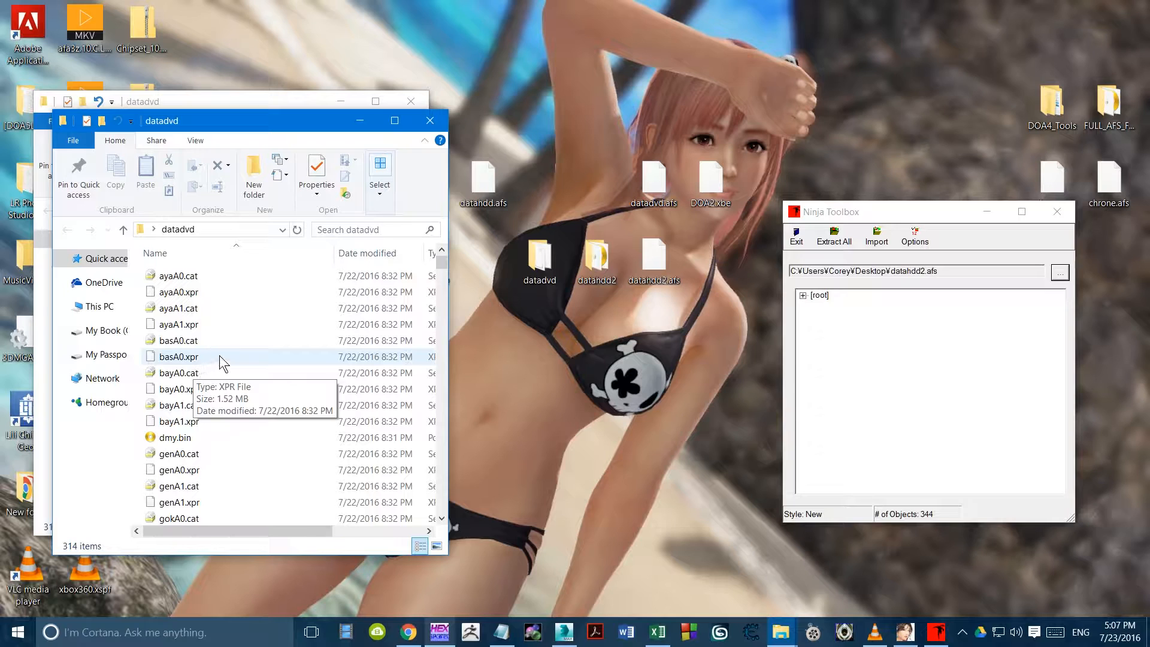
click(436, 117)
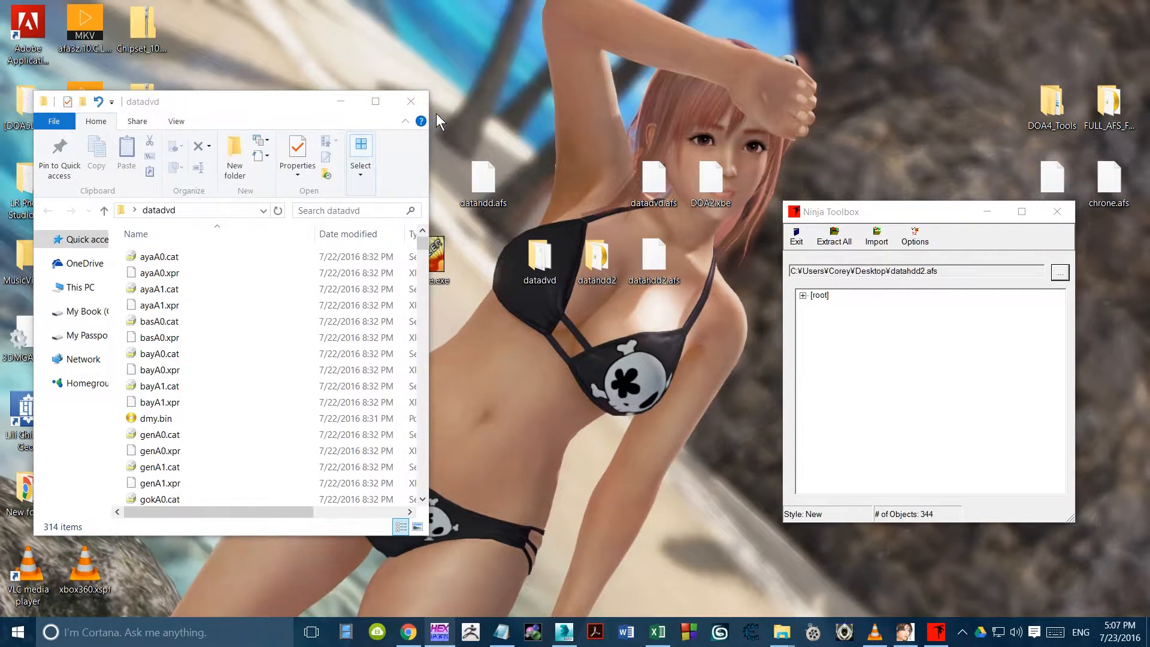
Step: Open the datahdd2 folder beside the datadvd window, look through its character files and go to bas00.cat
double_click(601, 268)
drag(259, 135, 670, 149)
click(635, 375)
text(j)
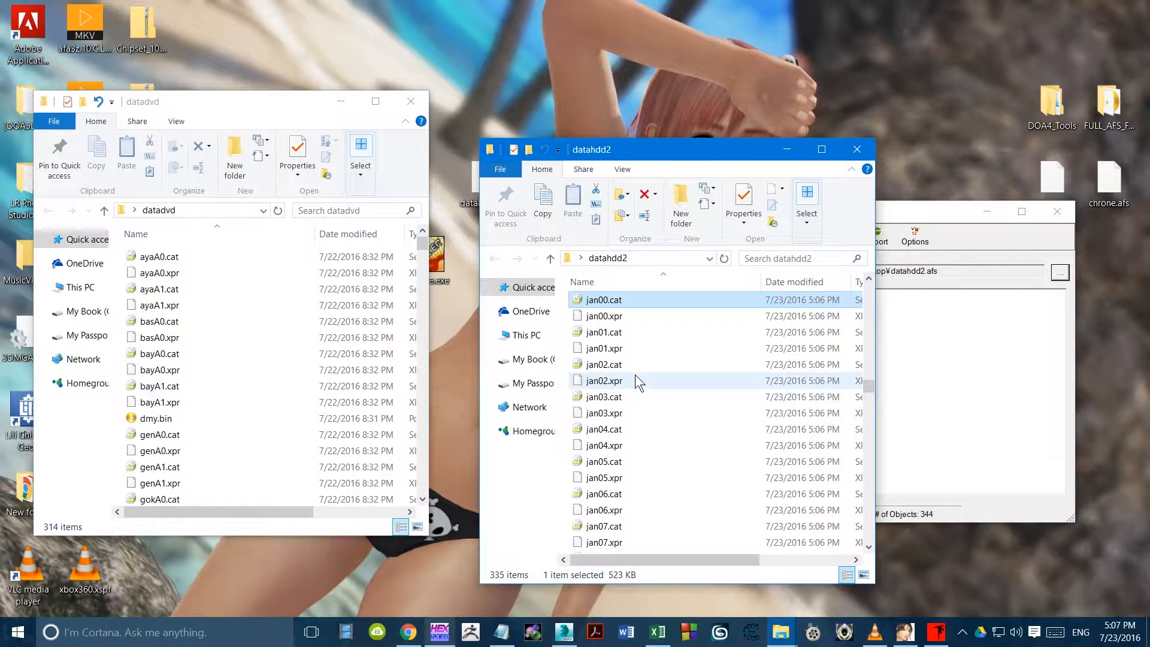
scroll(635, 373, down, 20)
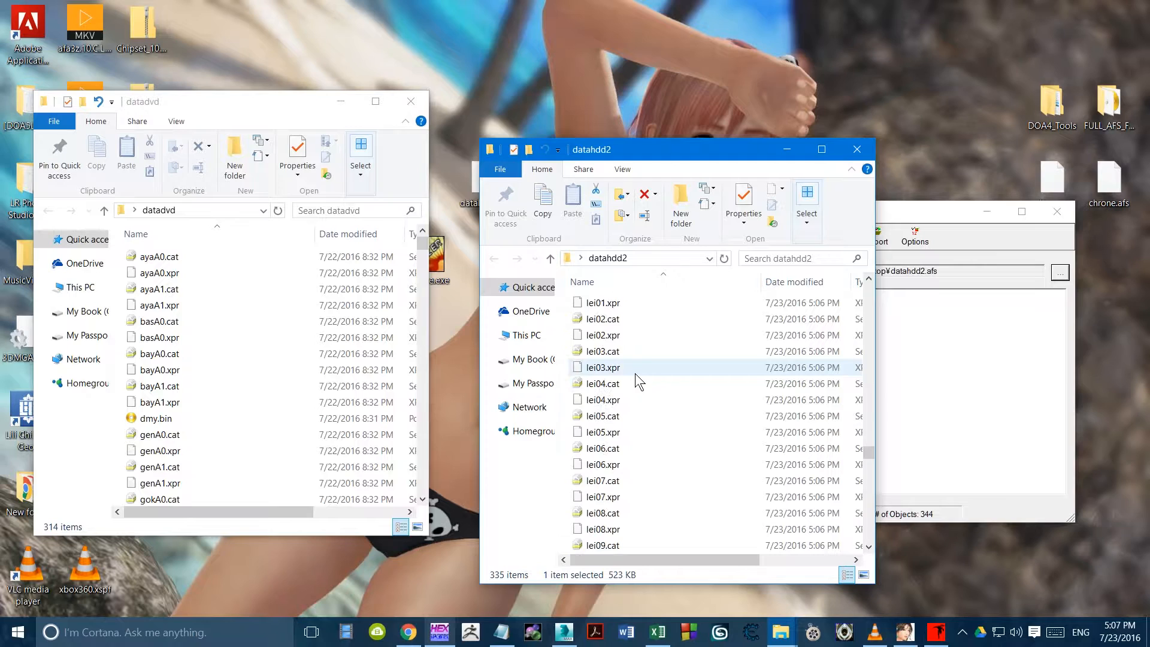
scroll(635, 372, down, 4)
scroll(635, 372, down, 20)
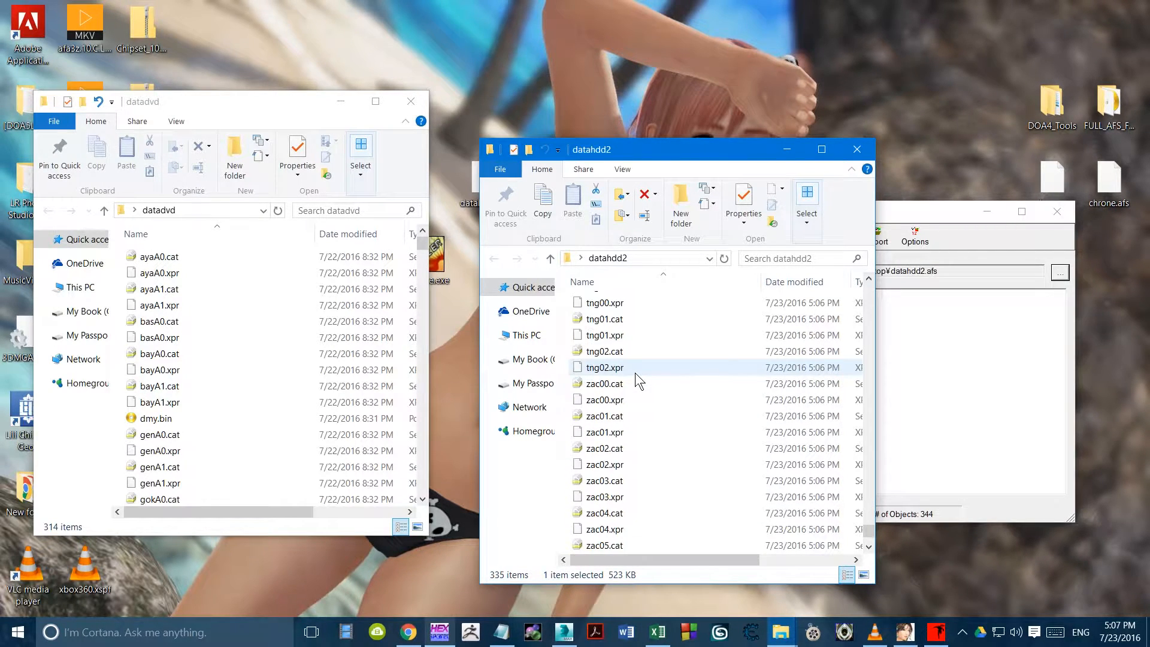
scroll(635, 372, up, 5)
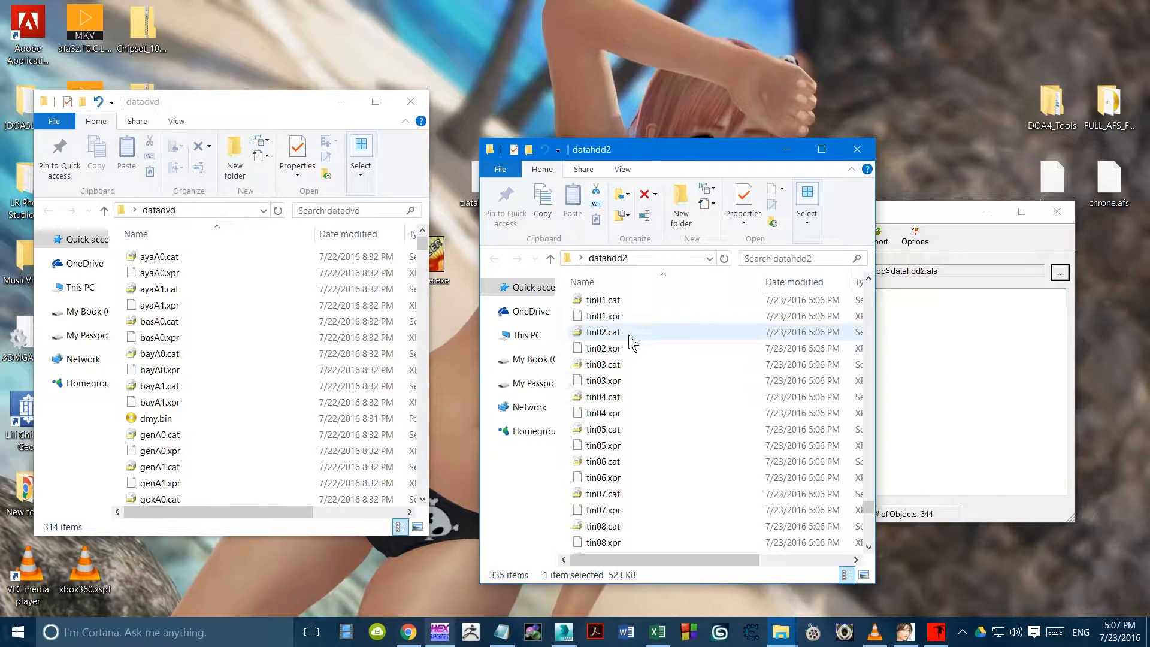
key(b)
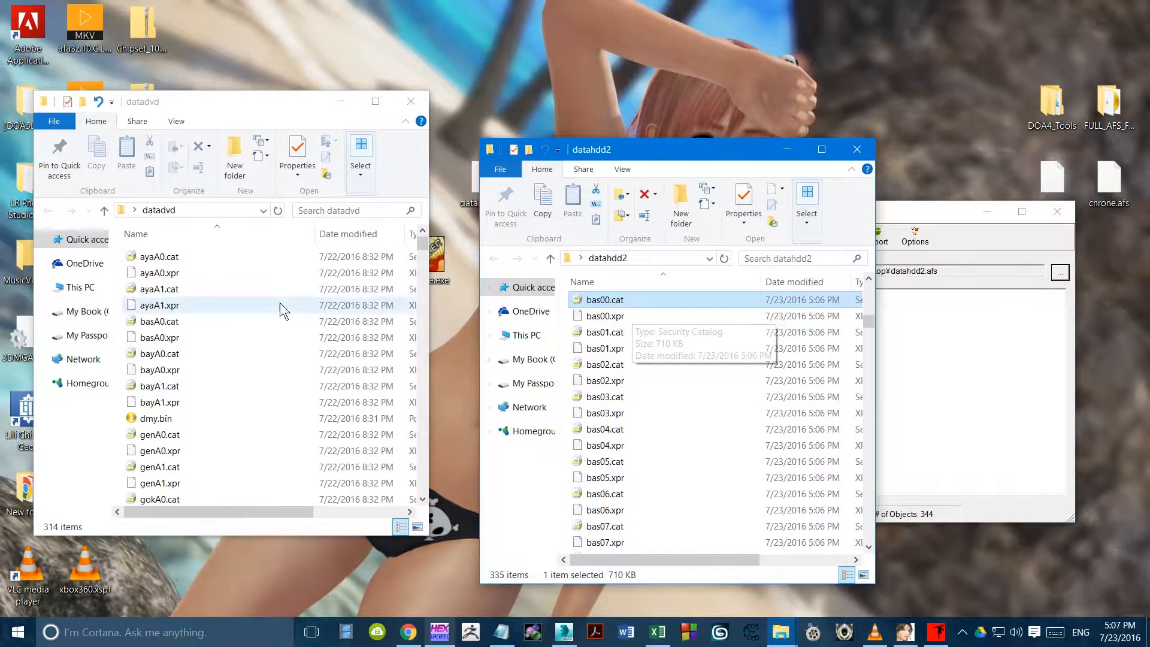
Step: Copy yti00.cat and yti00.xpr from the datadvd folder to the desktop
click(260, 302)
key(y)
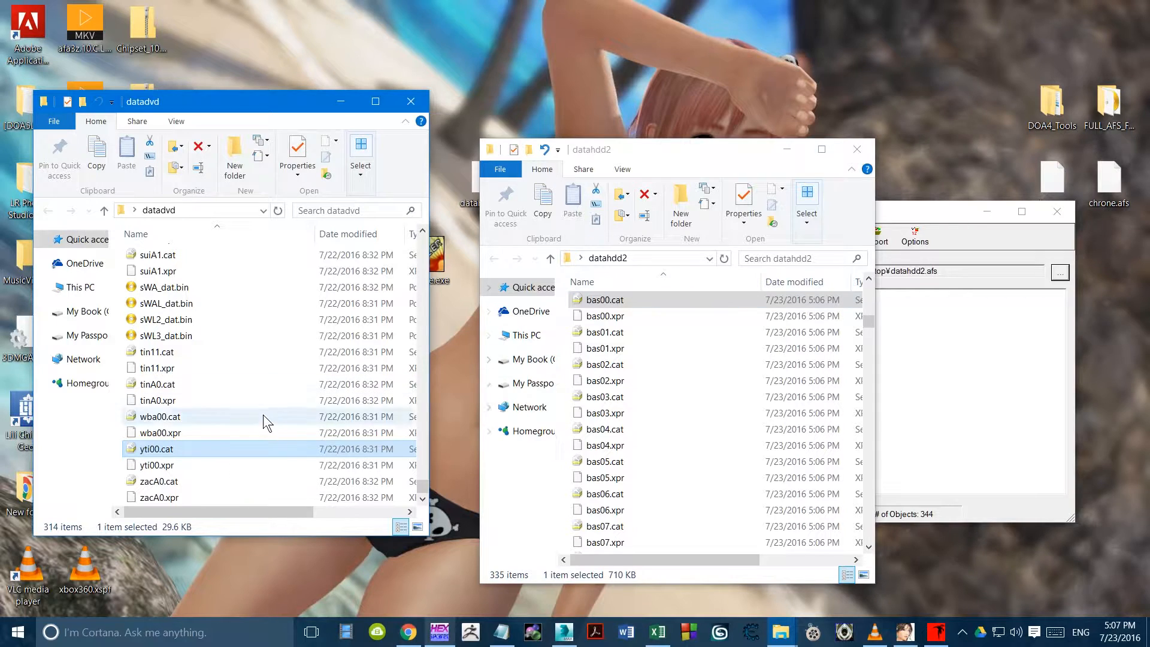
shift+click(167, 464)
drag(165, 459, 476, 96)
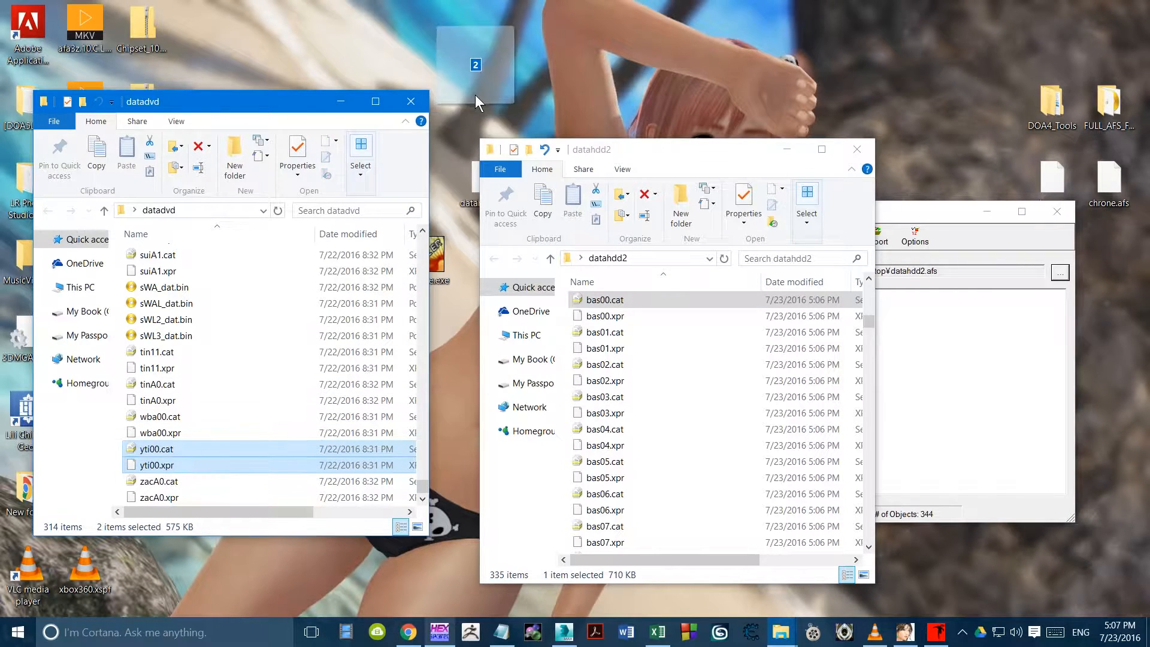
click(499, 131)
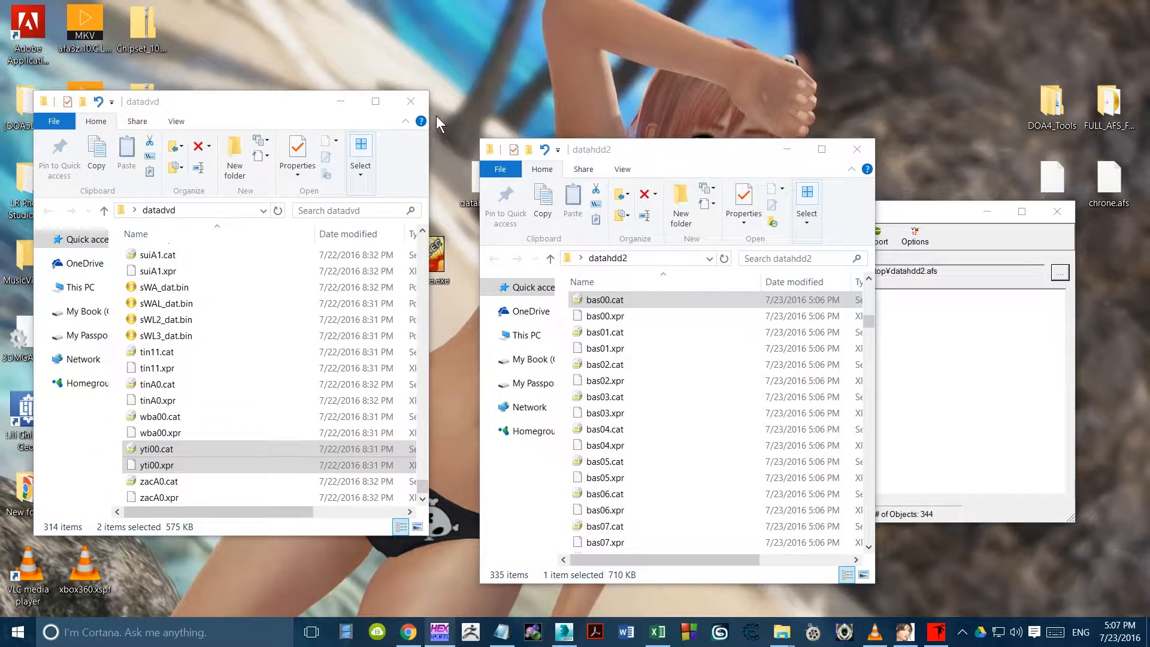
Step: Minimize the datadvd window, shift the datahdd2 window aside, and place the copied yti00 files in an empty desktop area
click(341, 101)
click(587, 149)
drag(587, 149, 723, 84)
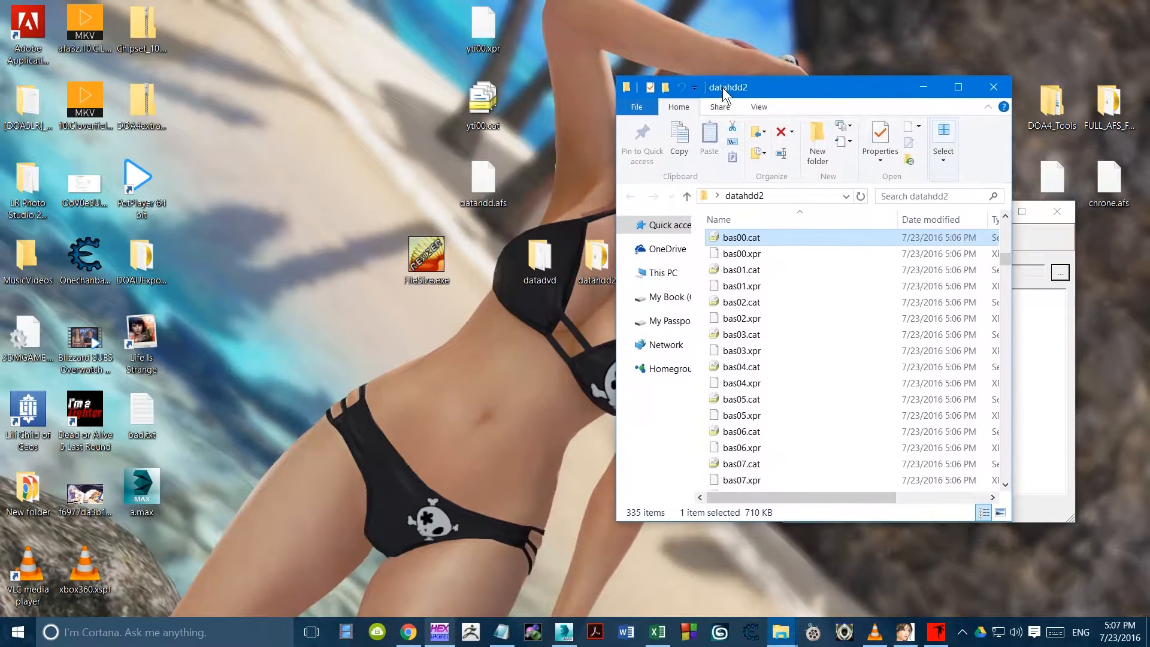
click(491, 91)
drag(491, 91, 264, 321)
Step: Rename the desktop copies yti00.xpr and yti00.cat as bas00.xpr and bas00.cat
click(262, 280)
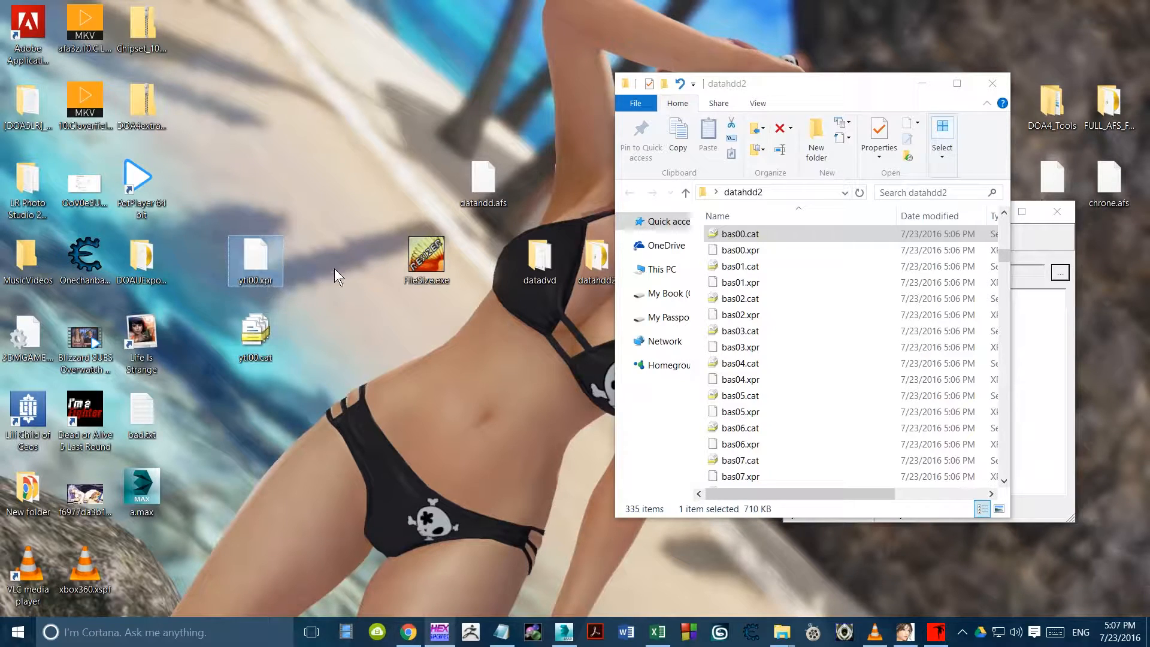
text(bas00.xpr)
key(Return)
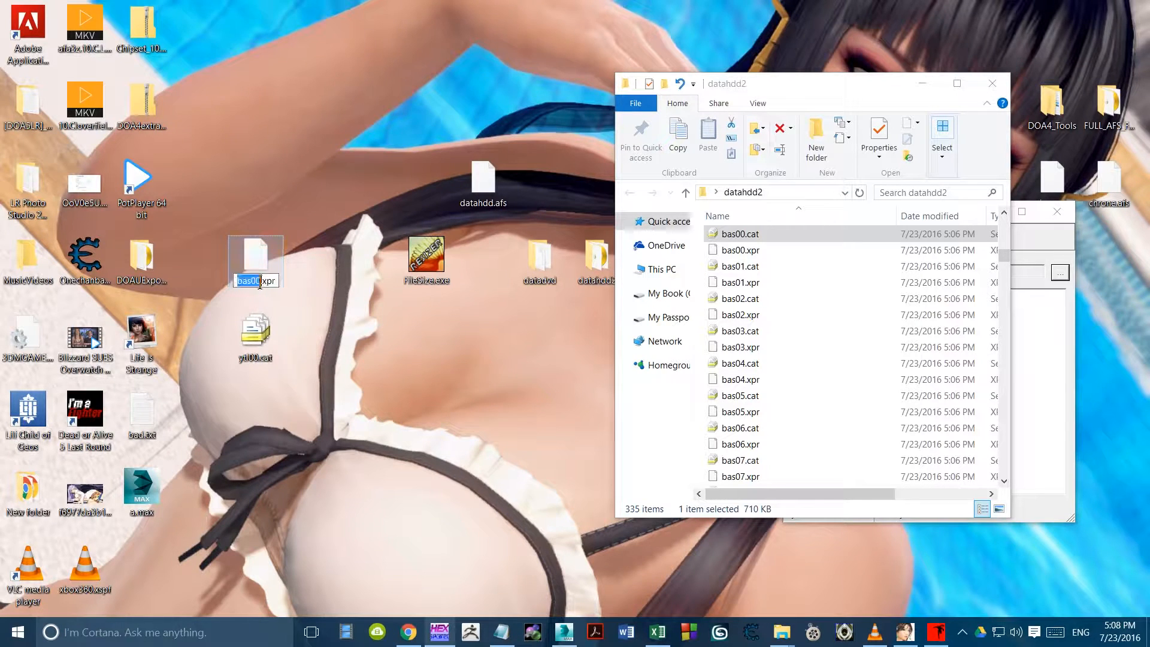
click(258, 339)
click(260, 358)
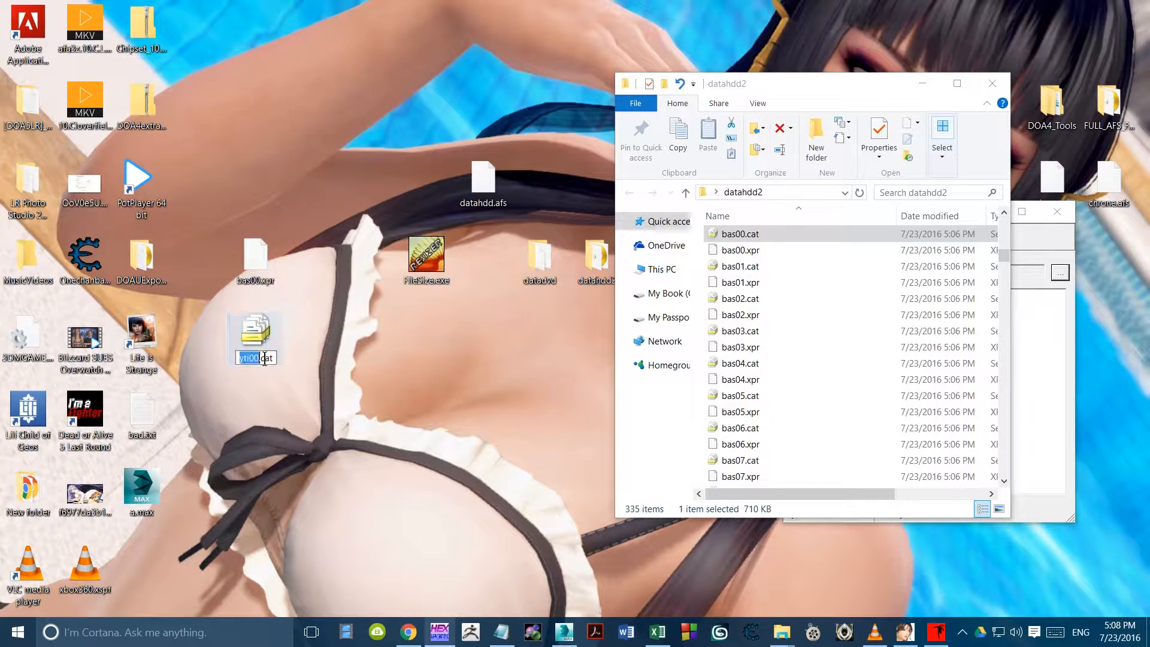
text(bas00)
key(Return)
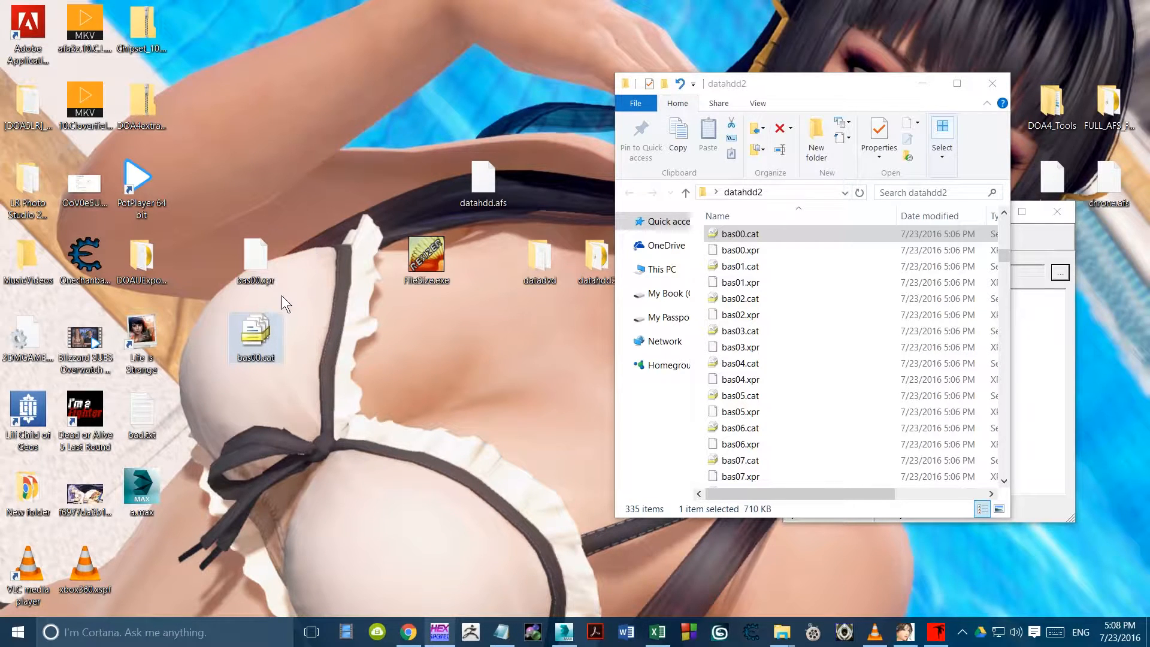
Step: Move the desktop bas00.xpr into the datahdd2 folder, replacing the file of the same name
drag(310, 306, 229, 390)
mouse_move(245, 319)
mouse_down()
mouse_move(305, 327)
mouse_move(250, 329)
mouse_up()
click(265, 266)
drag(256, 258, 796, 283)
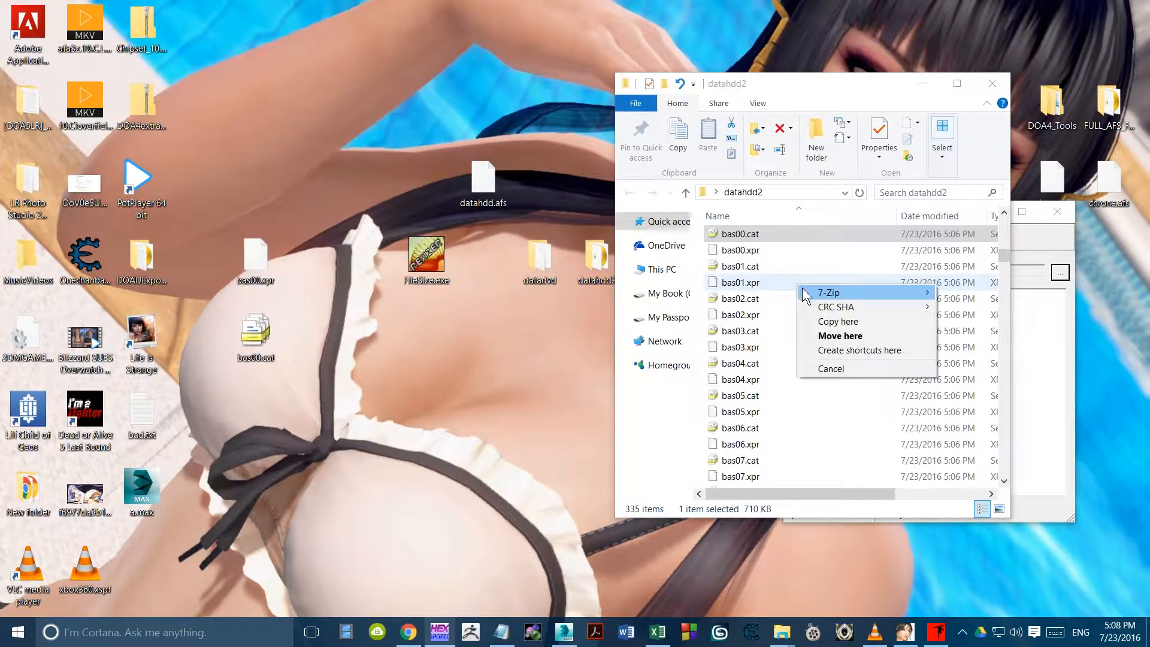
click(830, 337)
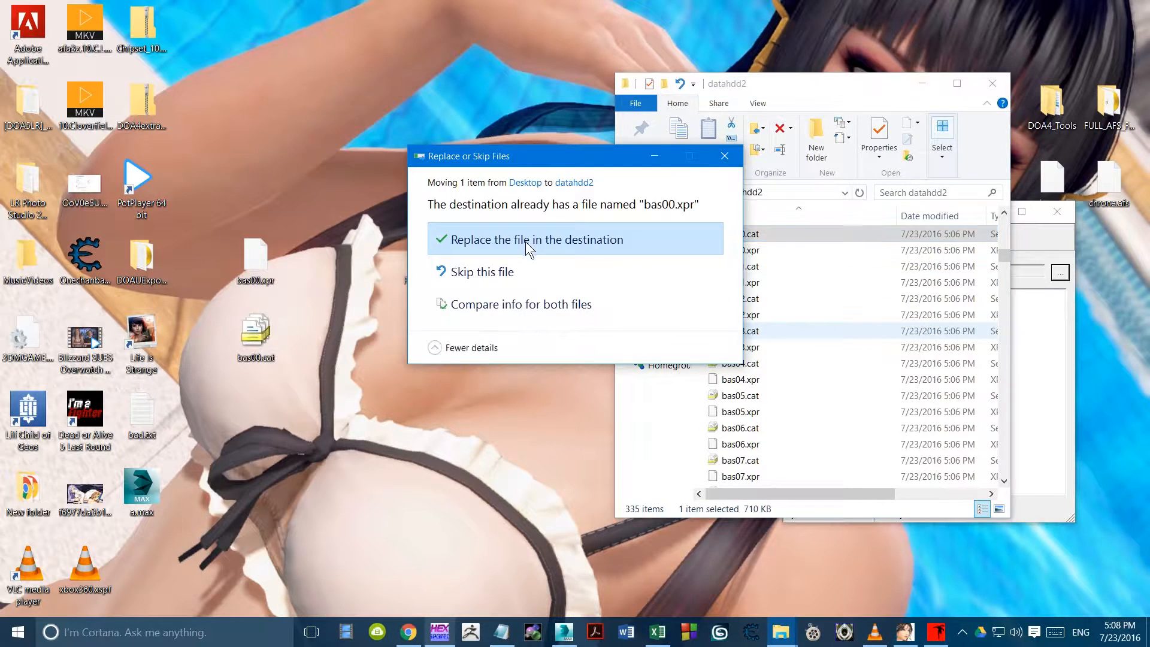
click(525, 240)
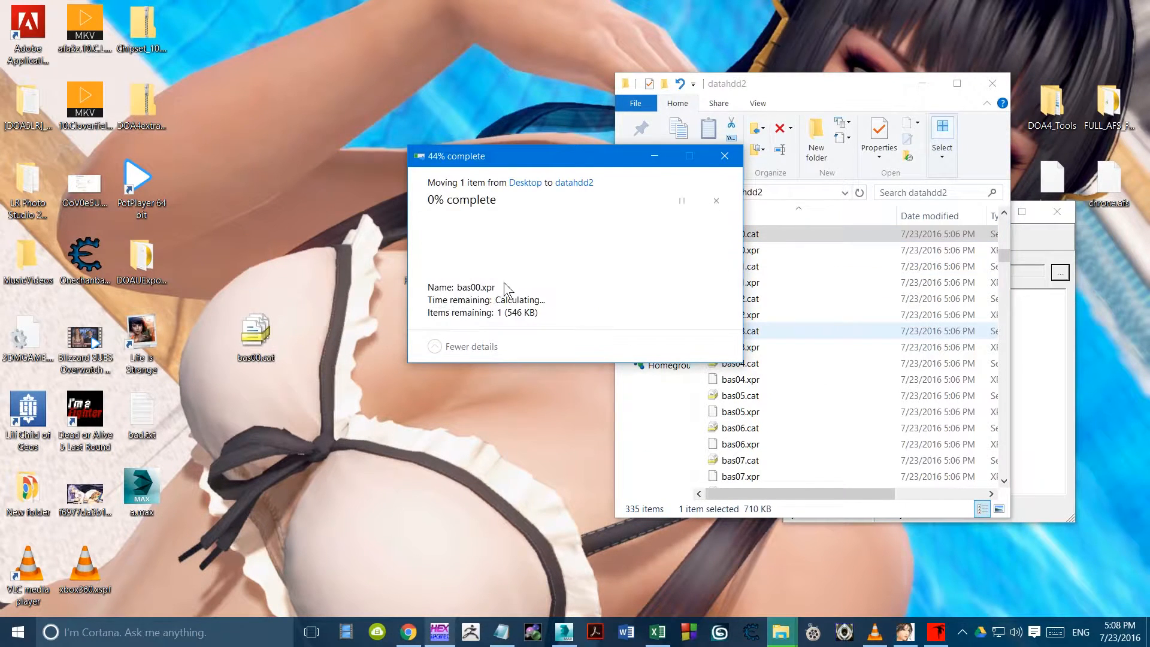
Step: Open the FileSize.exe resizer, load bas00.cat from the desktop, and reposition the File Resizer window
click(253, 339)
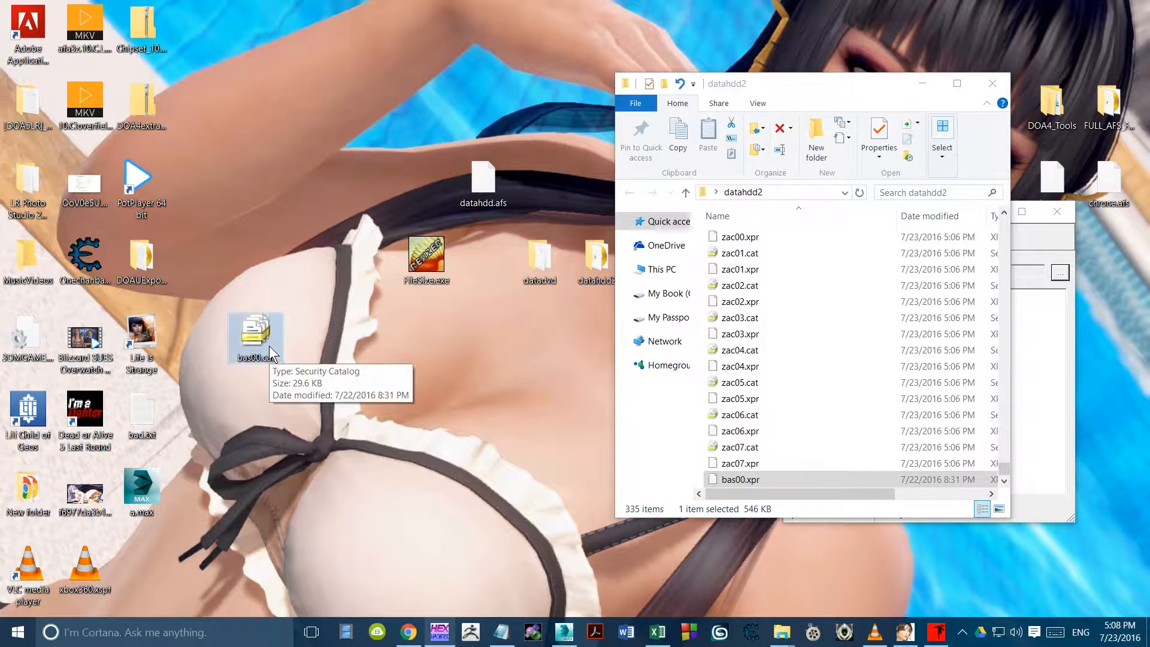
click(431, 263)
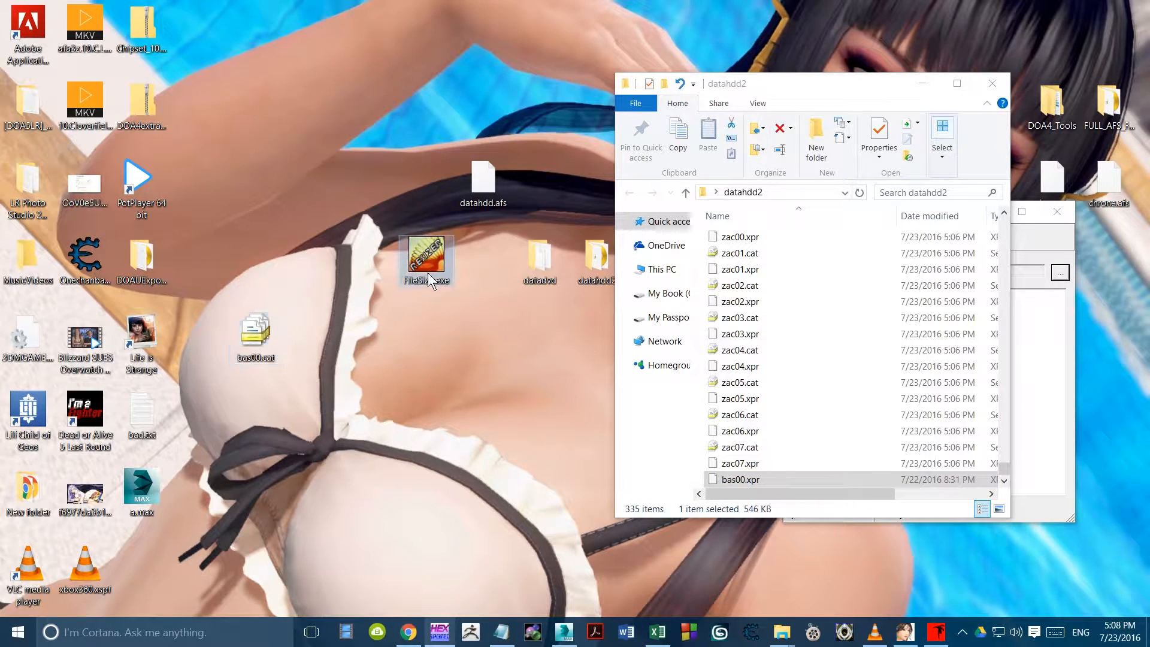
double_click(442, 242)
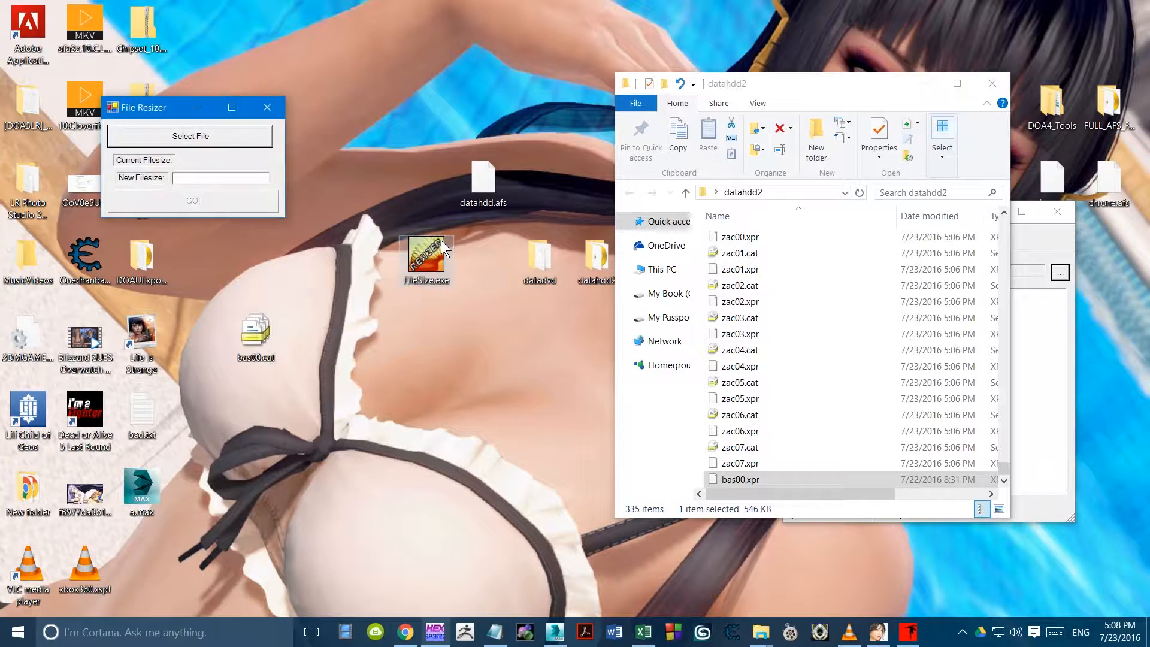
key(Return)
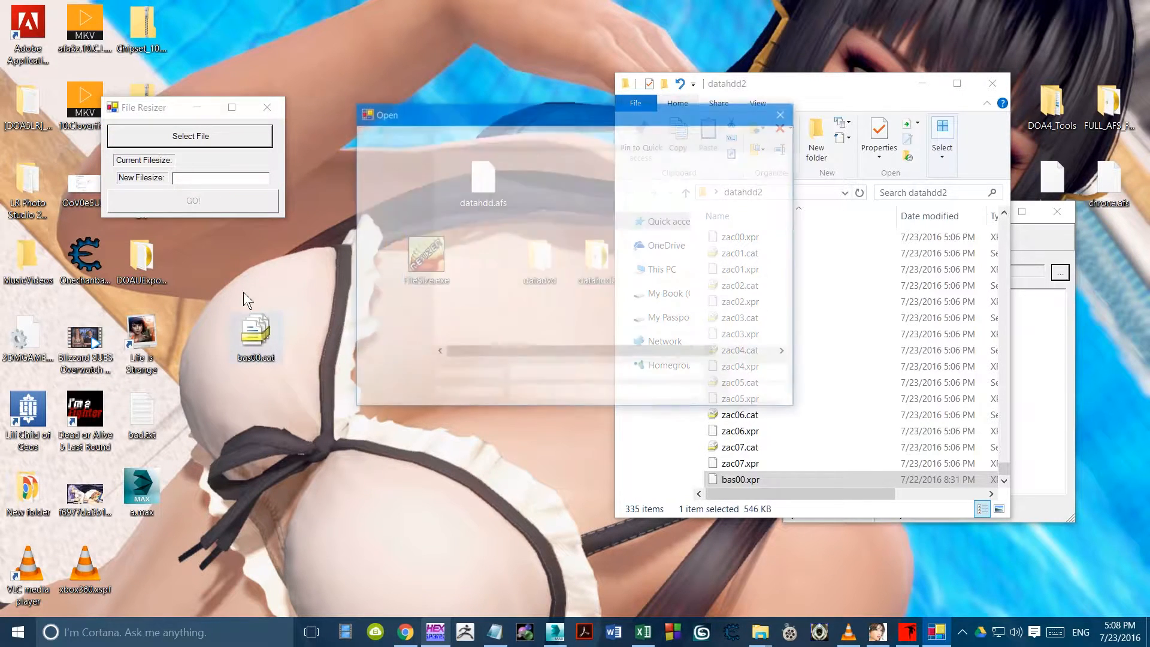
click(421, 220)
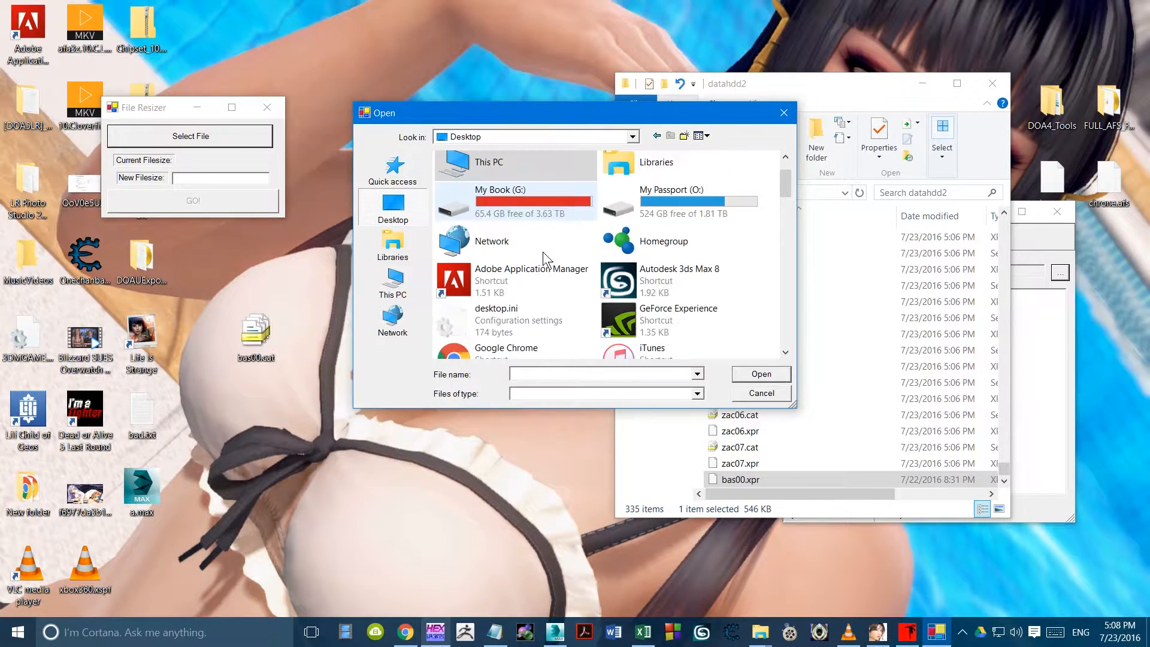
scroll(543, 252, up, 3)
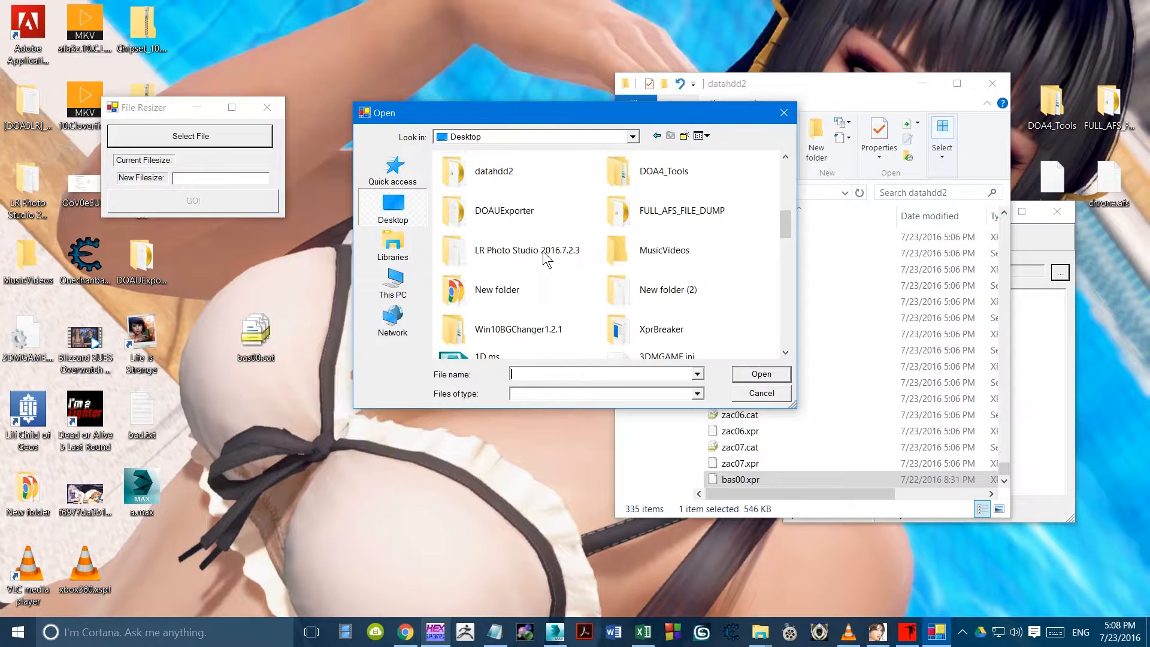
click(542, 251)
key(b)
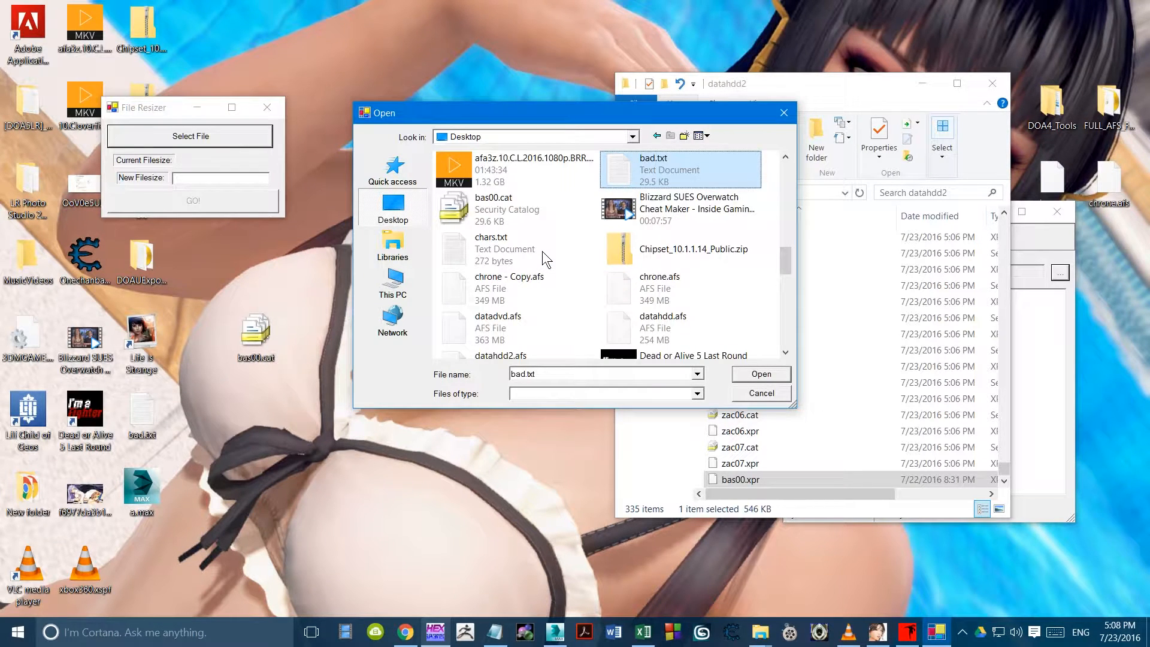
double_click(471, 203)
drag(176, 108, 242, 146)
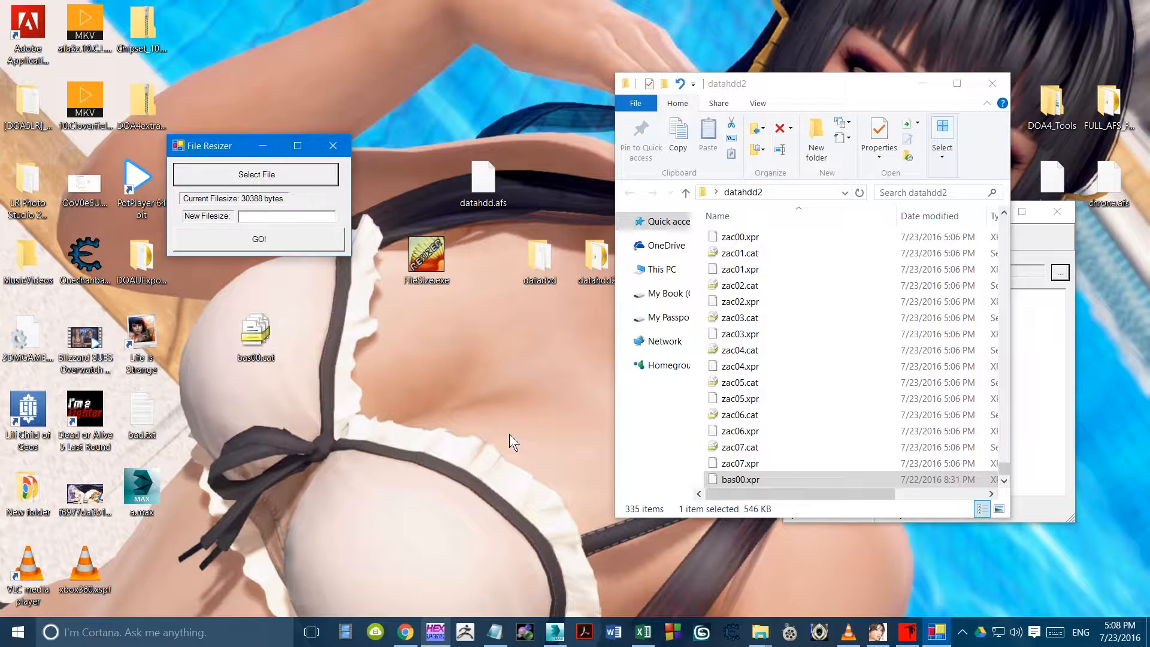
Step: Switch to WinHex, launch its calculator, minimize WinHex, and place the calculator beside the File Resizer window
click(435, 632)
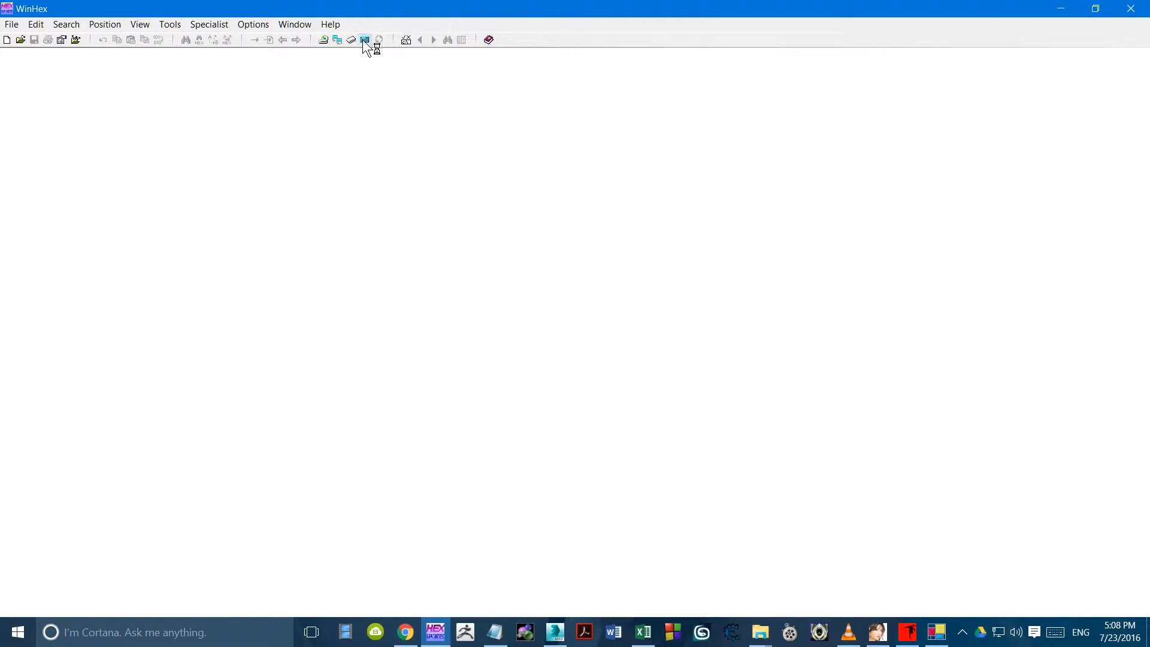
click(365, 40)
click(1060, 9)
click(183, 163)
click(157, 178)
drag(213, 142, 429, 149)
click(423, 161)
click(398, 196)
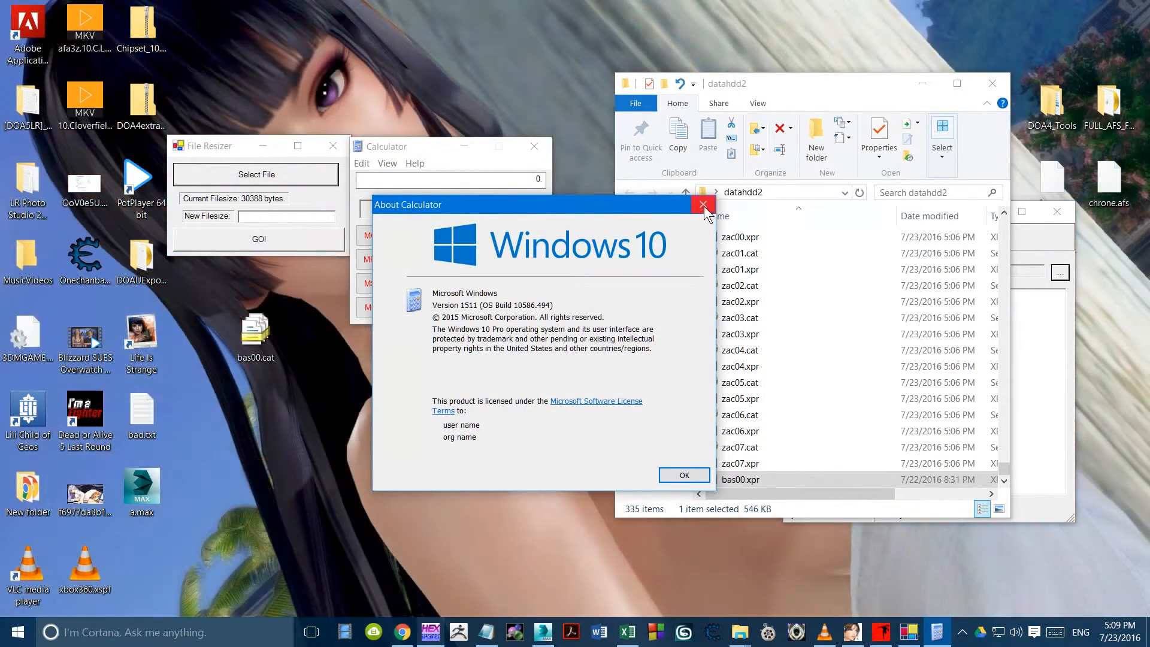
click(703, 204)
Step: Switch the calculator to Scientific mode and position it next to the File Resizer window
drag(427, 151, 451, 145)
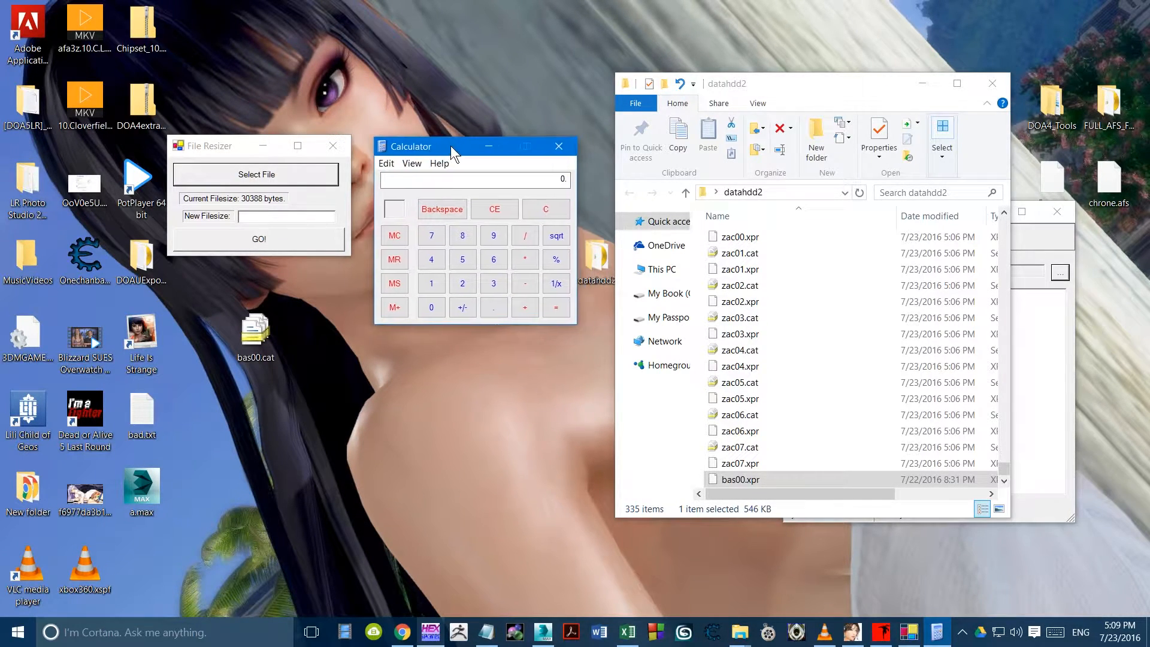
click(418, 163)
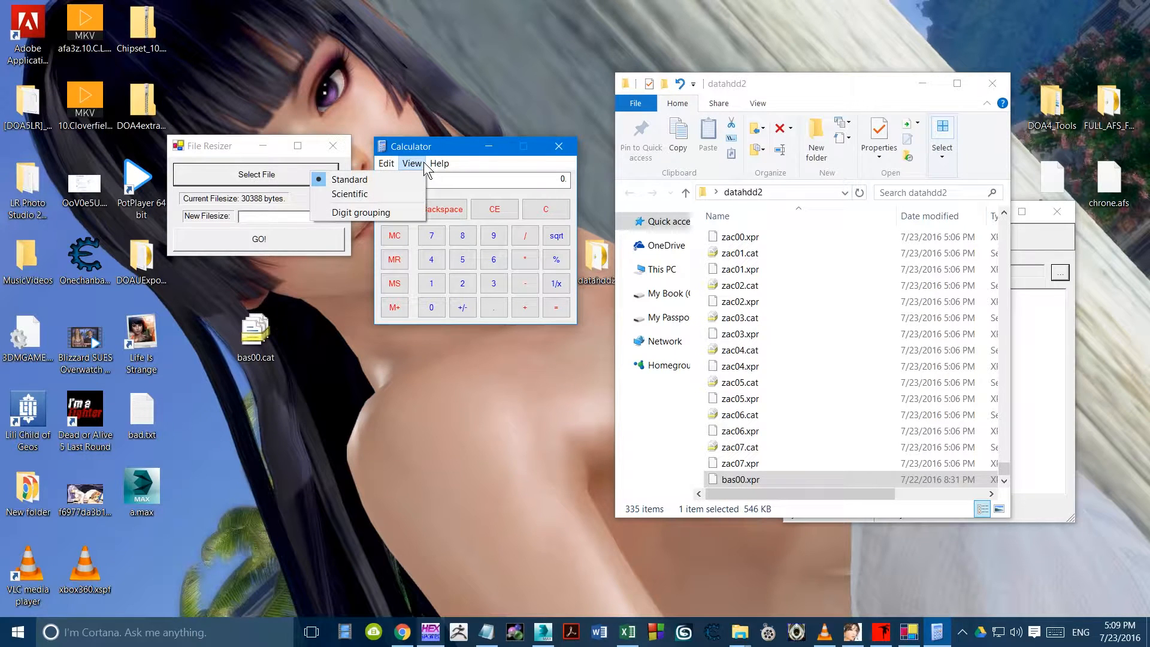
click(368, 193)
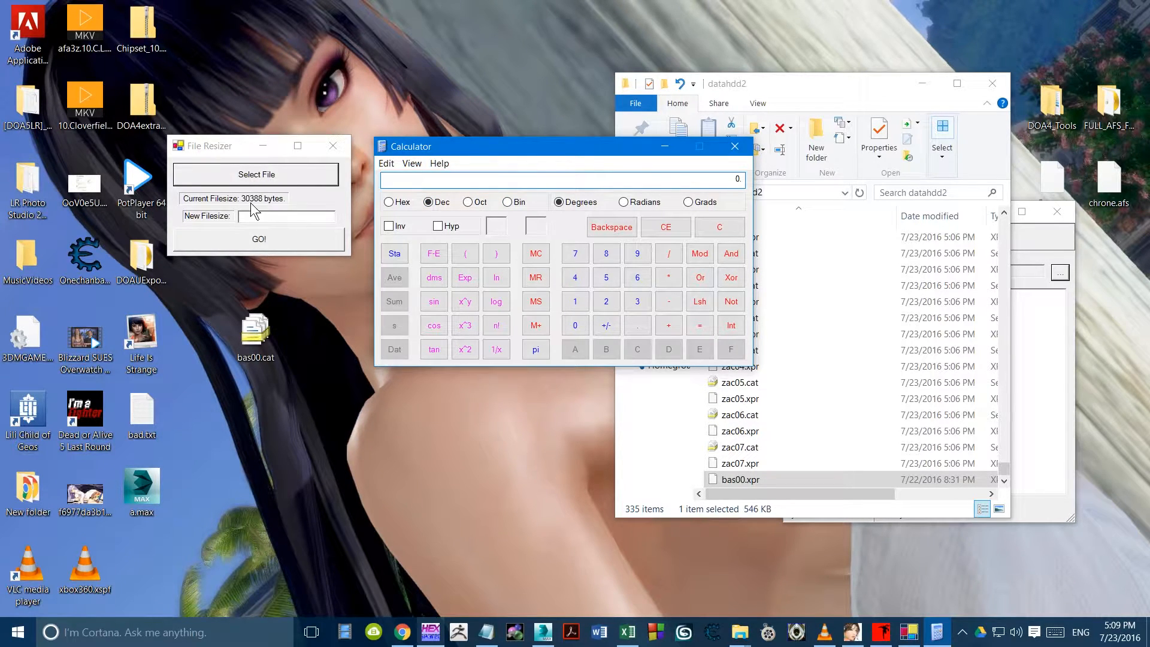
drag(448, 150, 430, 175)
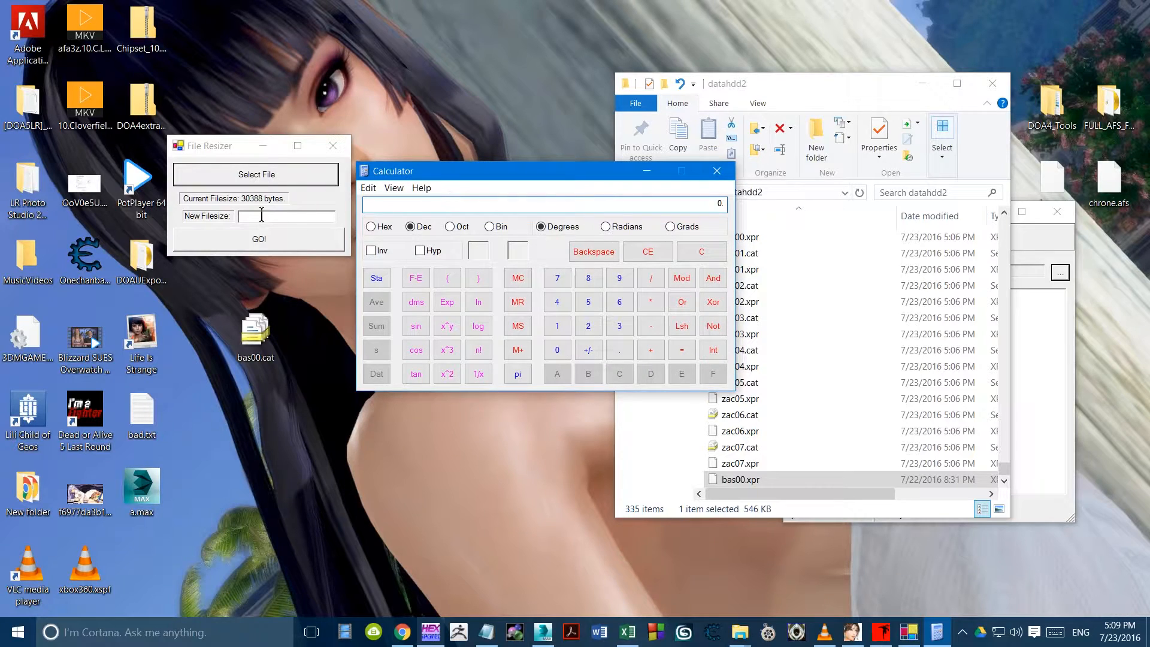
Step: Calculate the padded file size on the calculator in decimal by adding 392 to 30388
click(389, 229)
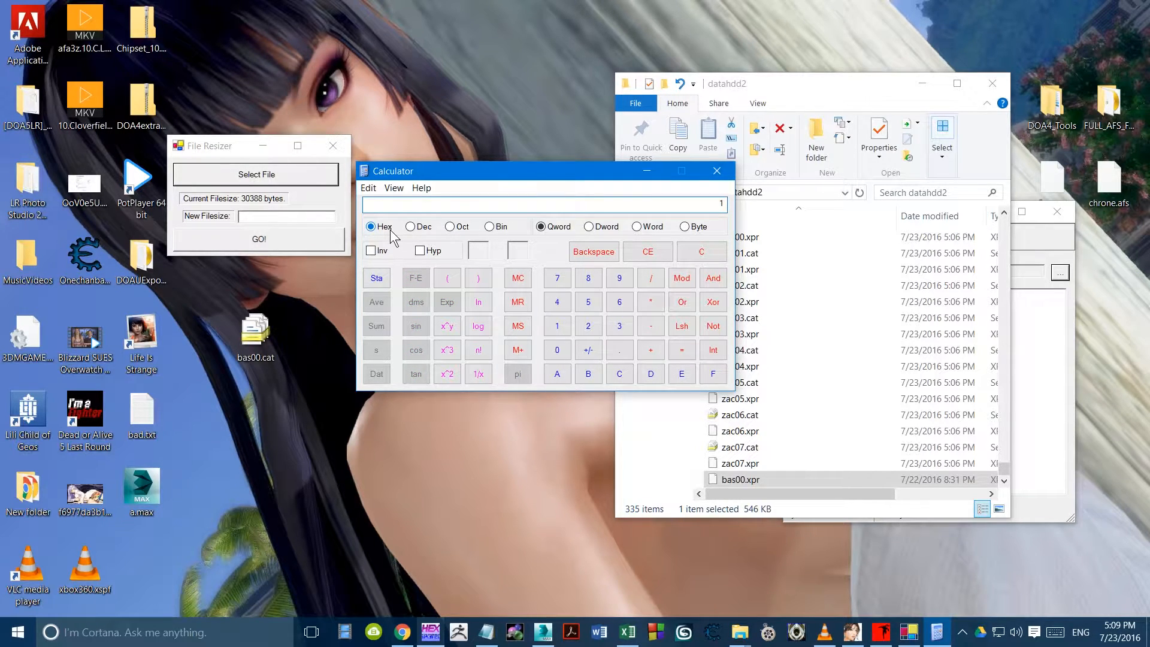
click(409, 226)
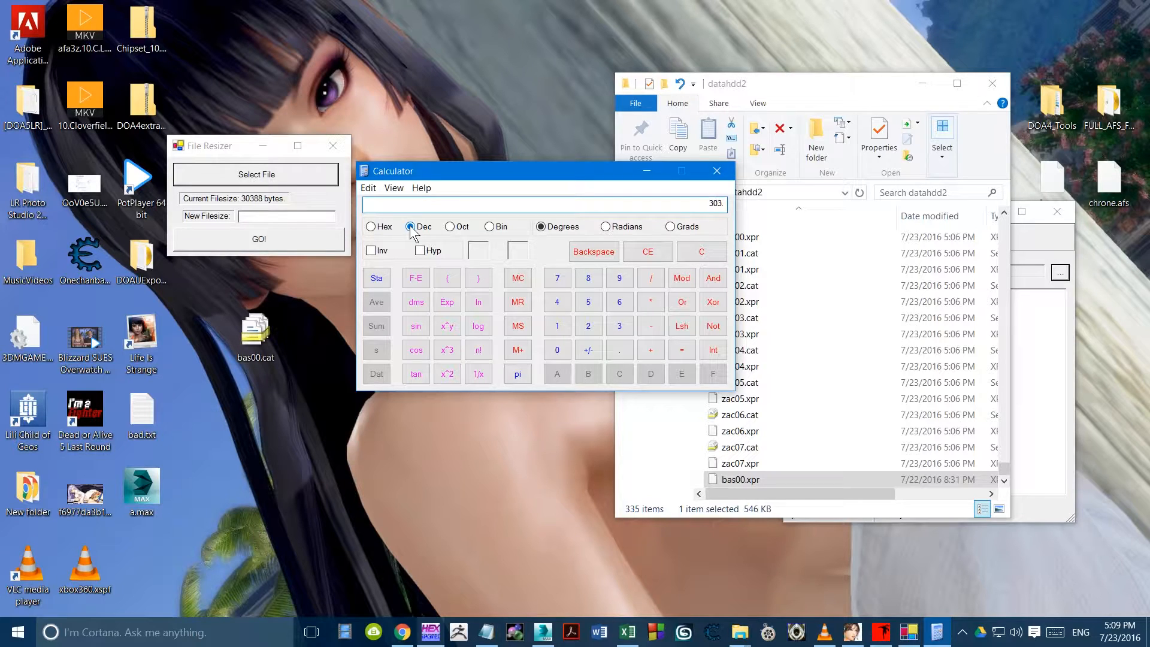
text(392)
key(Return)
Step: Write a copy of bas00.cat with a new file size of 30780 bytes and place it beside the original on the desktop
click(263, 217)
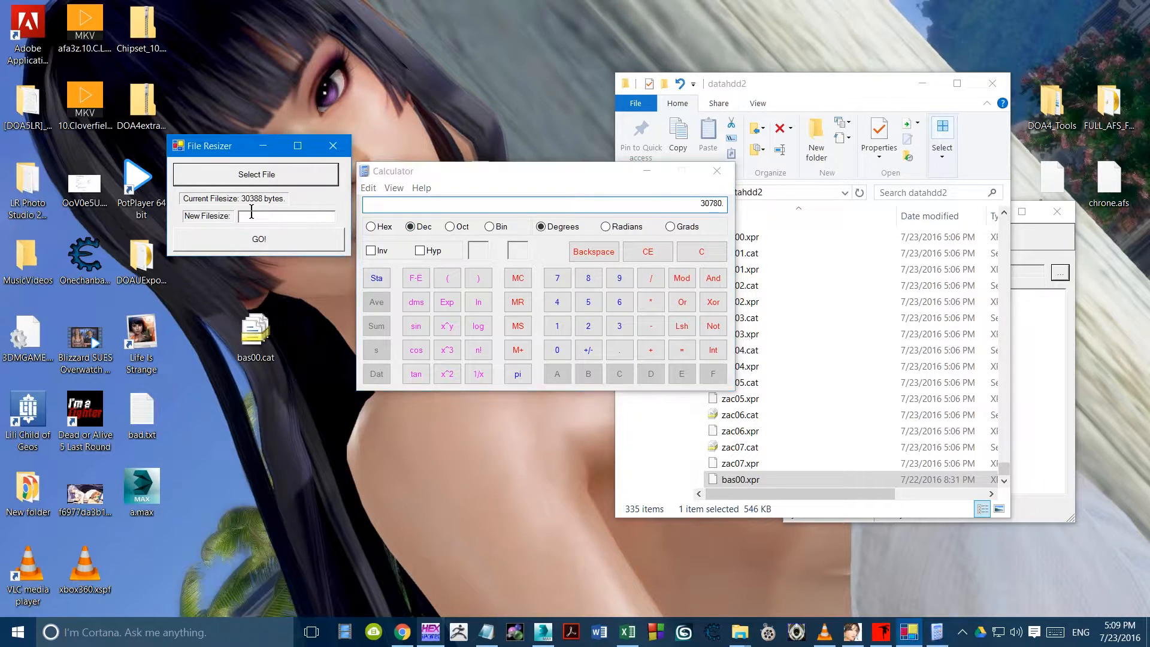
text(30)
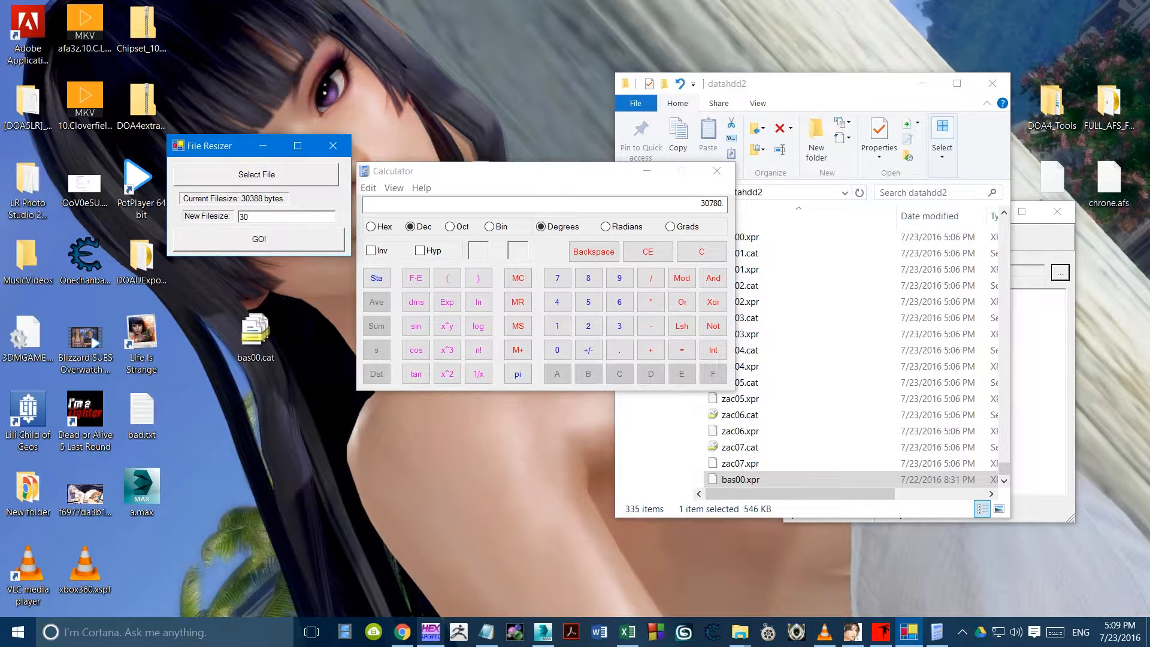
text(780)
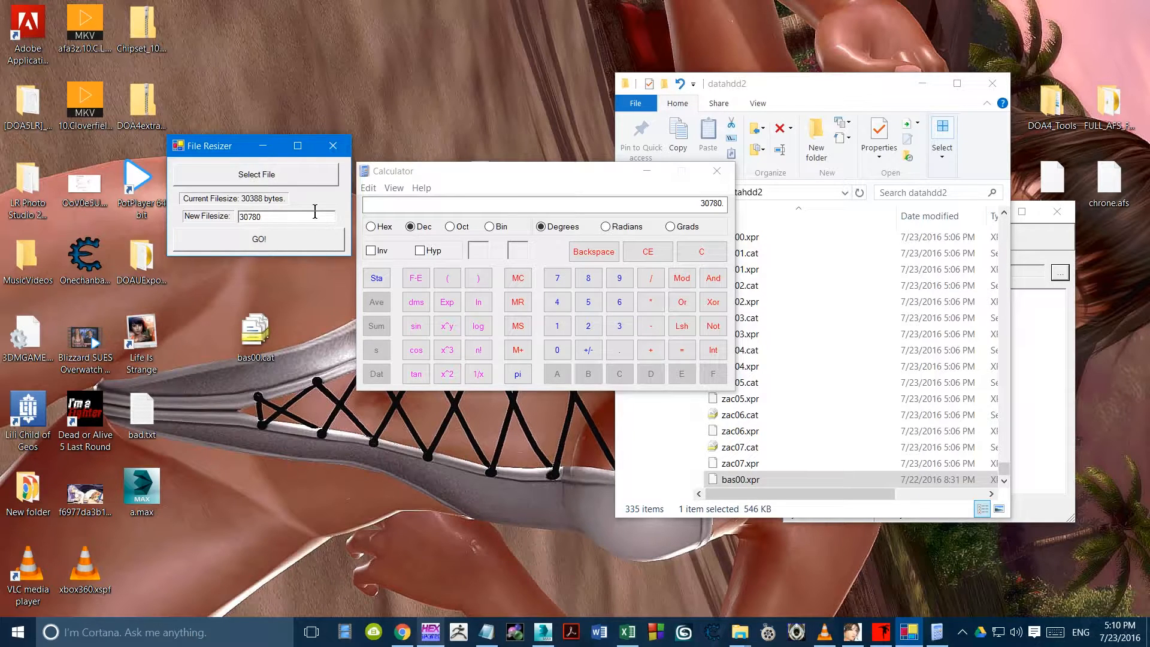
click(268, 234)
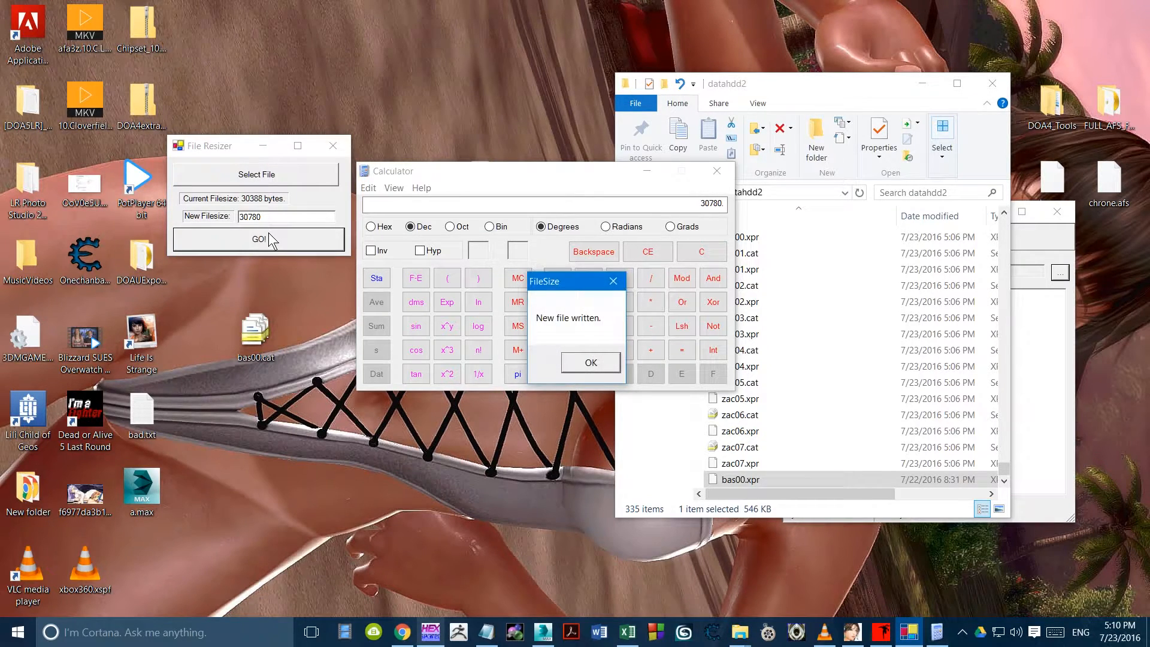
click(610, 369)
drag(214, 18, 214, 328)
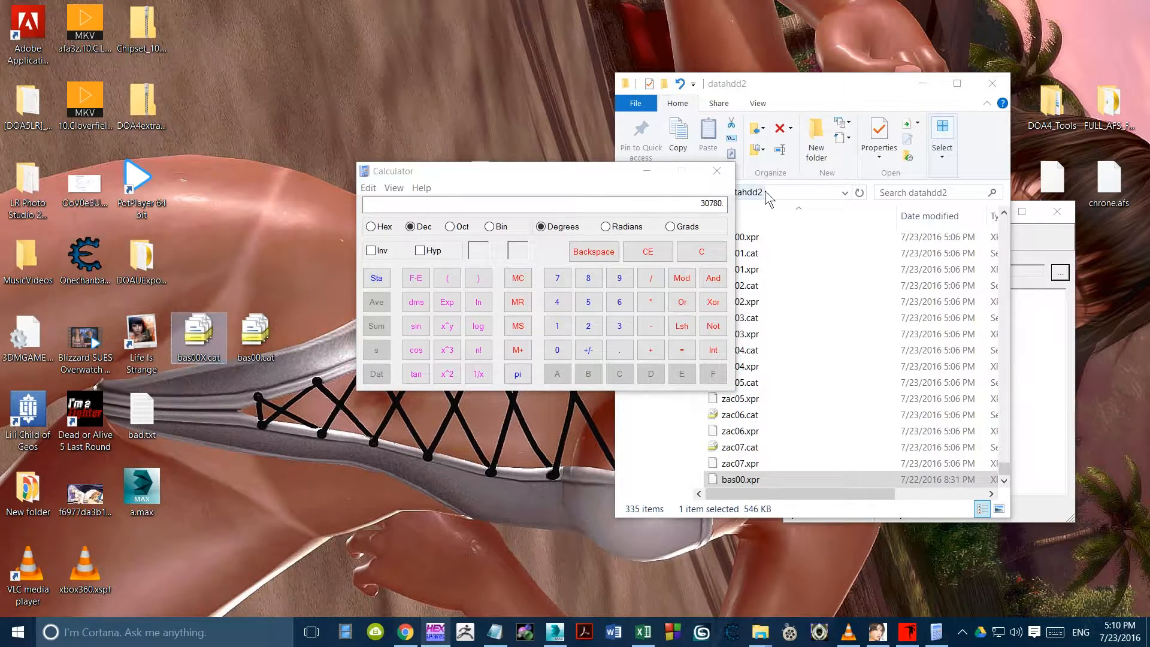
Step: Delete the original desktop bas00.cat and rename the resized copy bas00X.cat as bas00.cat
click(653, 169)
click(652, 170)
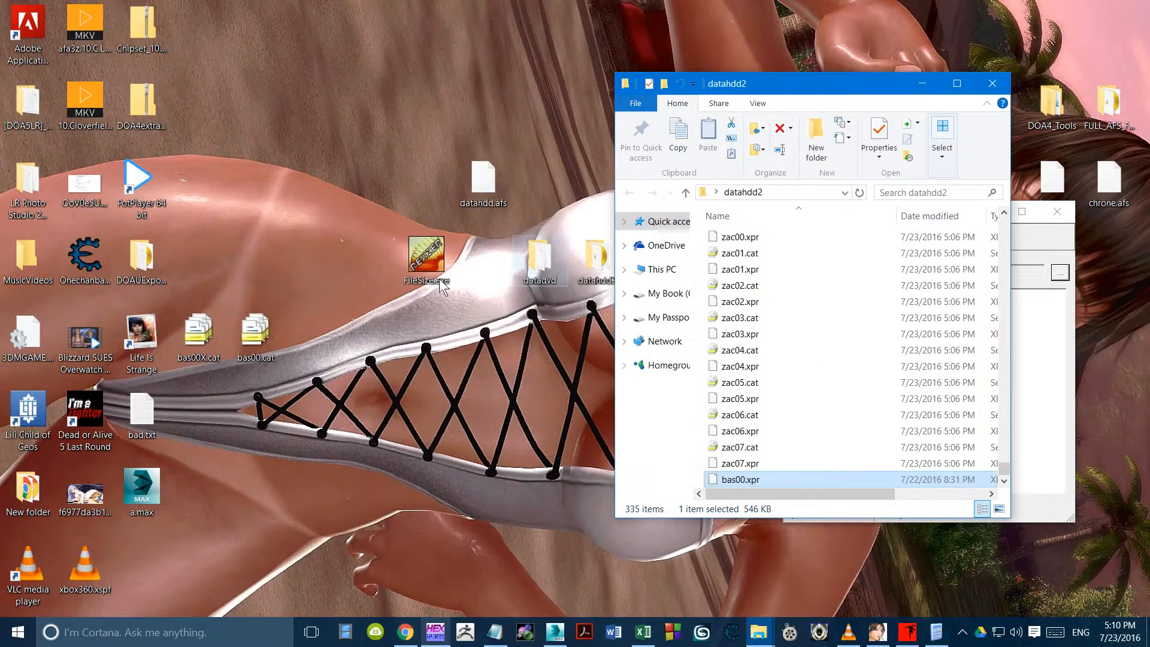
click(262, 339)
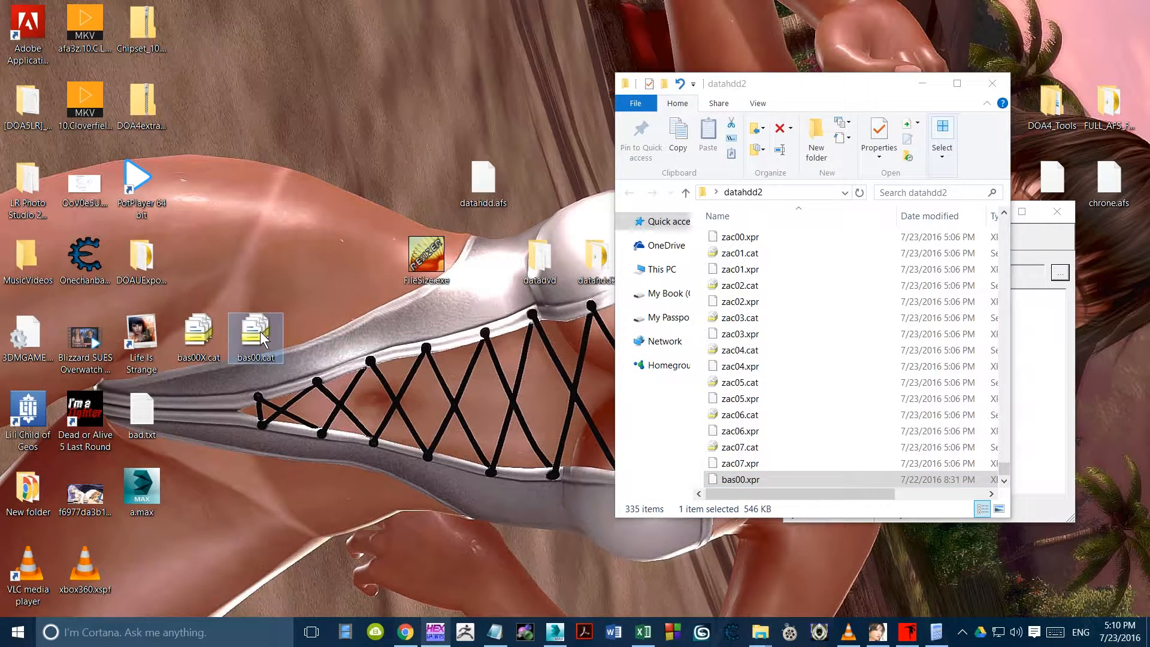
click(202, 343)
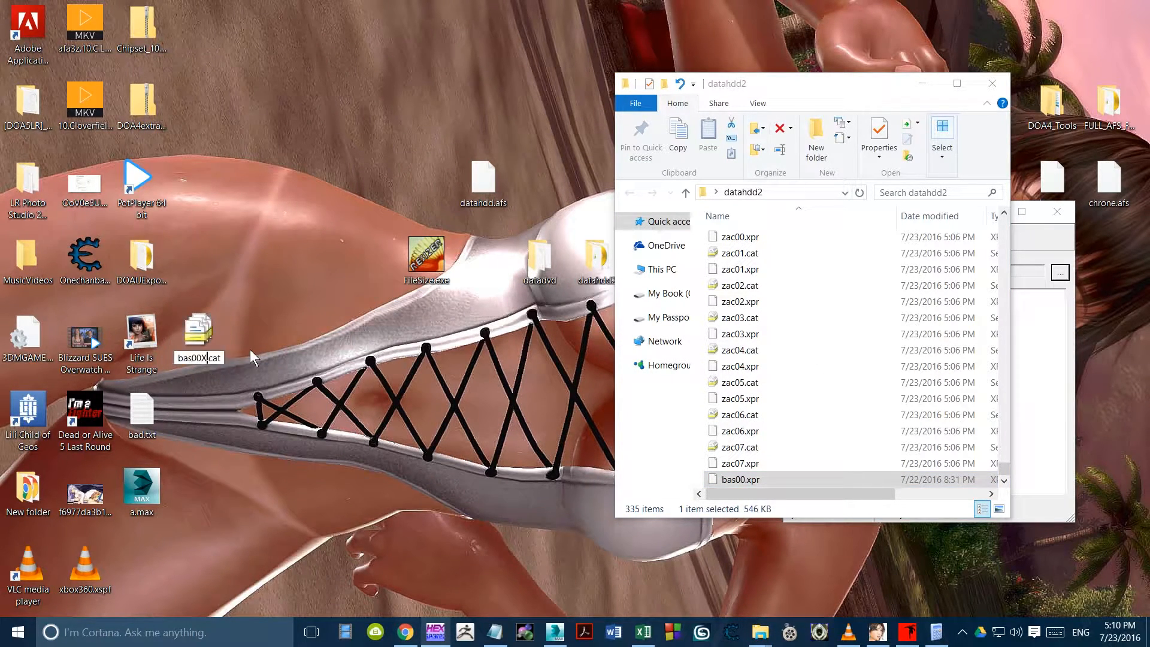
Step: Move the resized bas00.cat from the desktop into the datahdd2 folder, replacing the file of the same name
drag(207, 334, 819, 298)
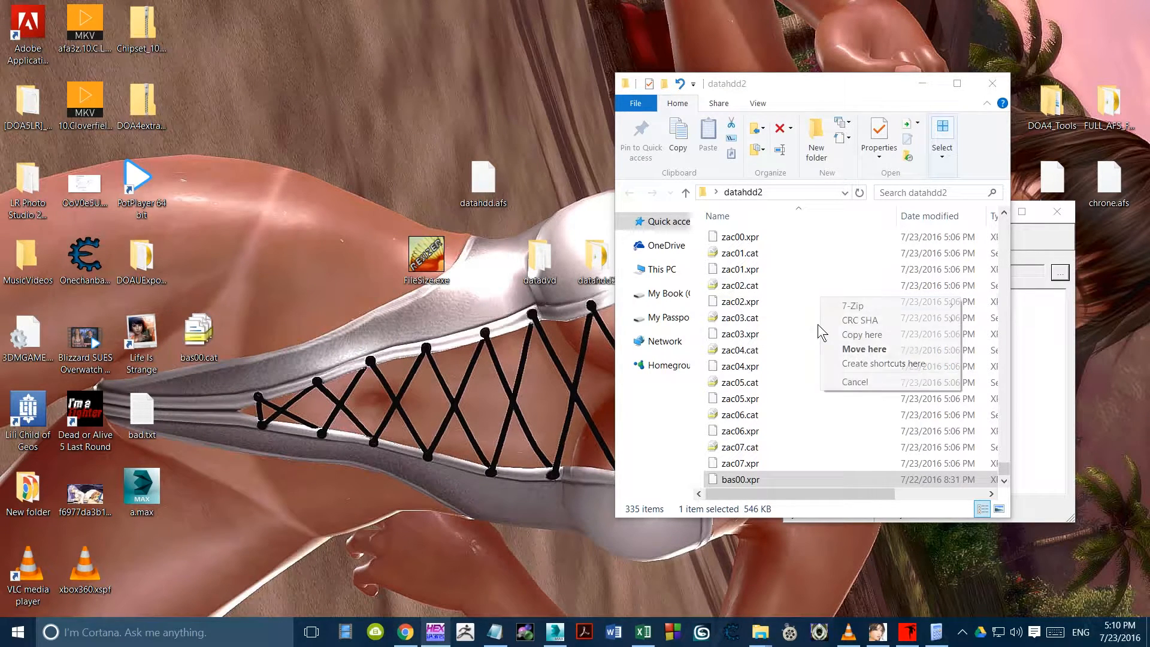
click(864, 349)
click(555, 240)
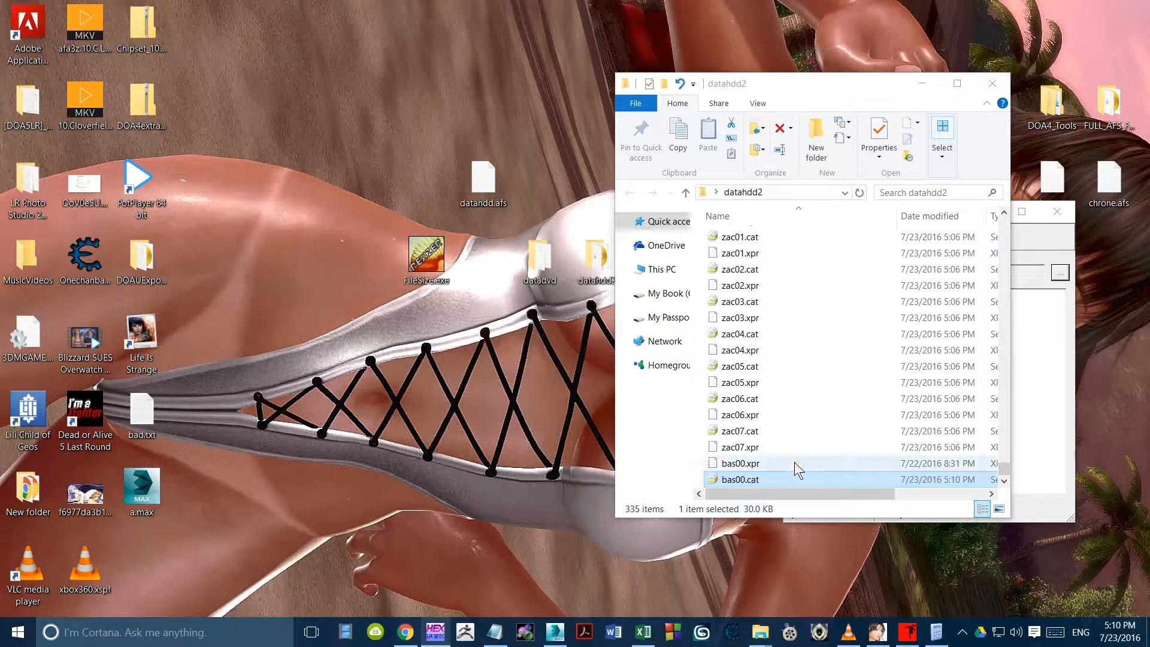
Step: Close the datahdd2 window and set the desktop datahdd2 folder as the source directory for a Ninja Toolbox archive import
click(991, 85)
drag(844, 213, 752, 218)
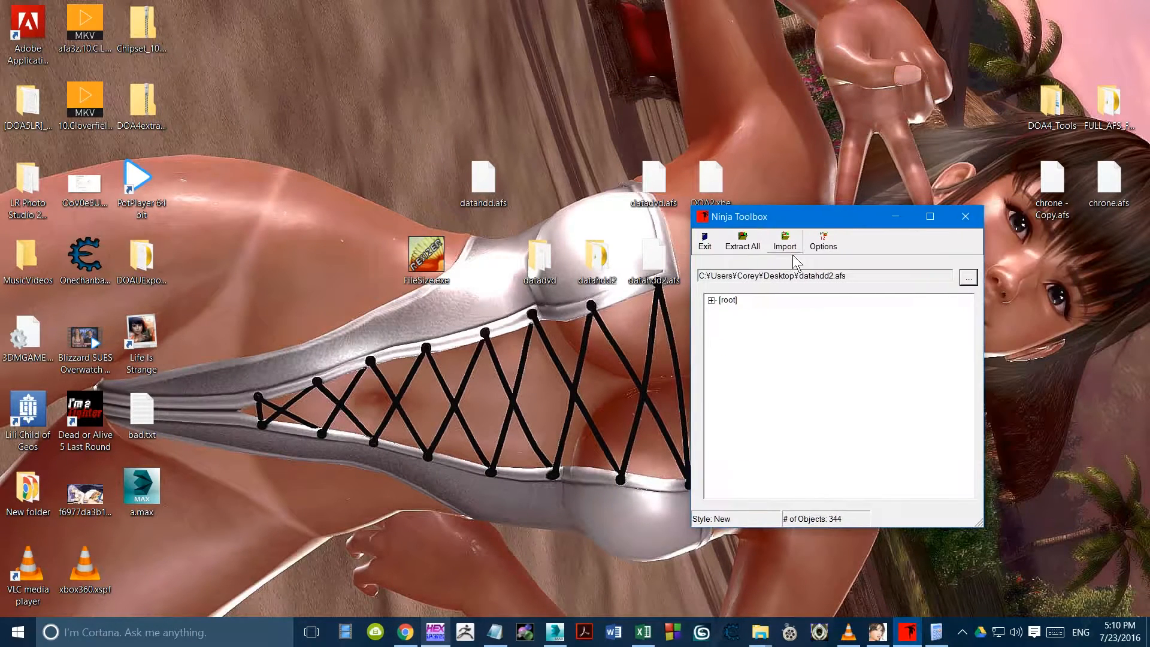
click(777, 254)
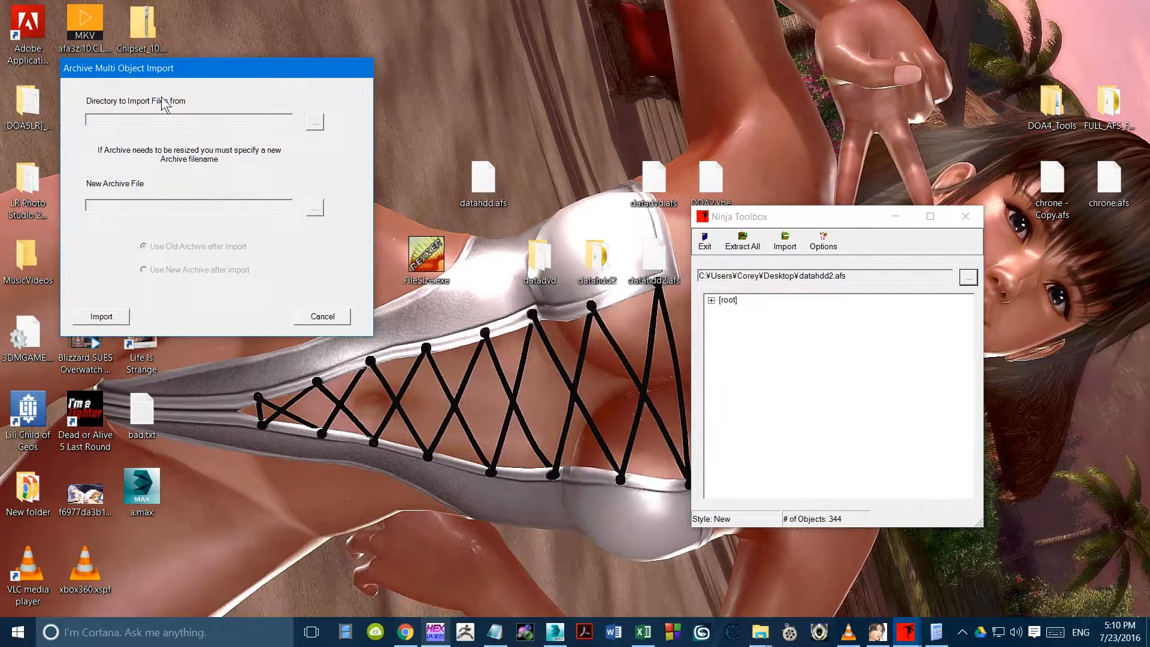
click(315, 122)
scroll(597, 344, down, 5)
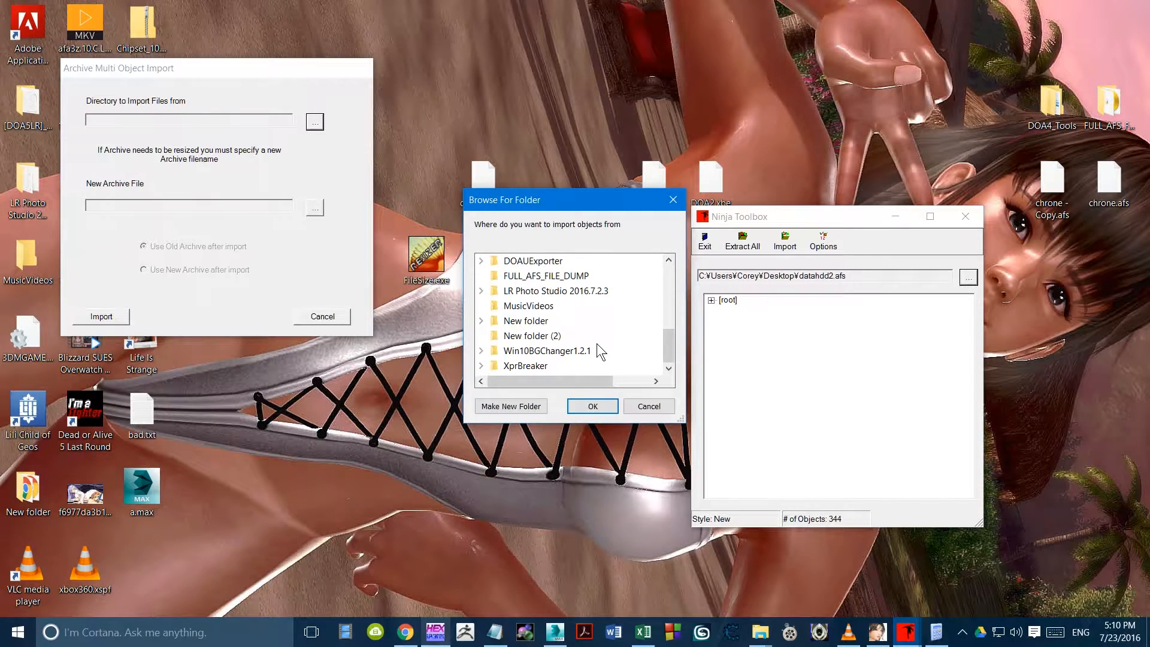
scroll(545, 366, up, 1)
click(515, 277)
click(590, 407)
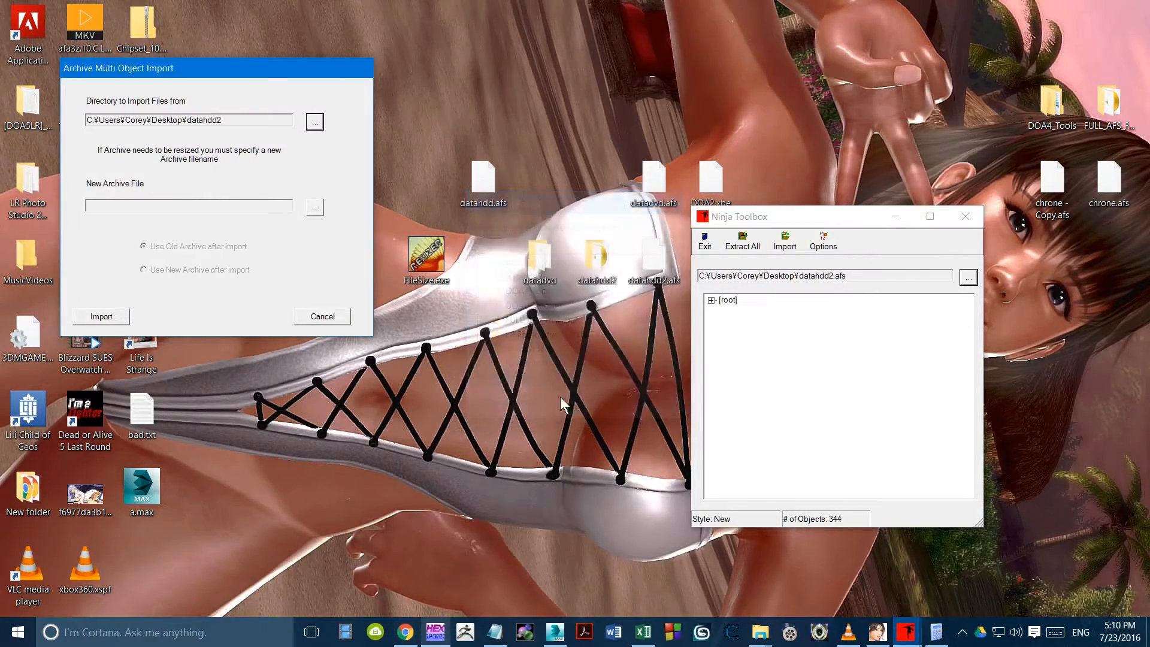
Step: Name the new archive NEWFILE on the desktop and import the folder's files into it
click(315, 207)
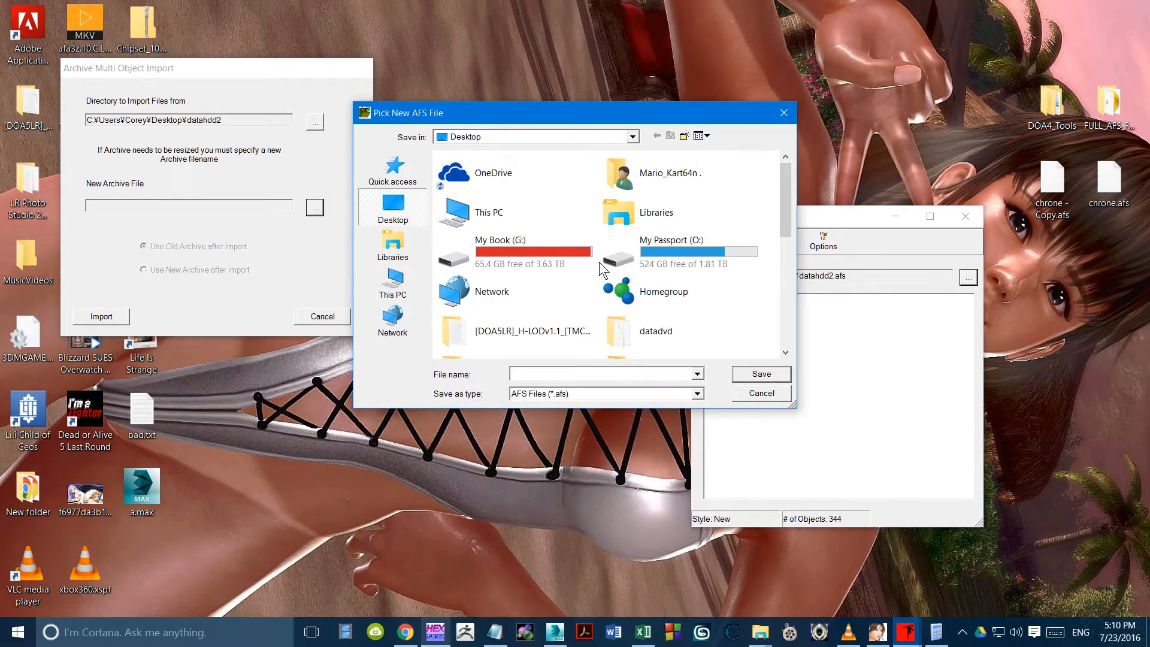
scroll(733, 274, down, 4)
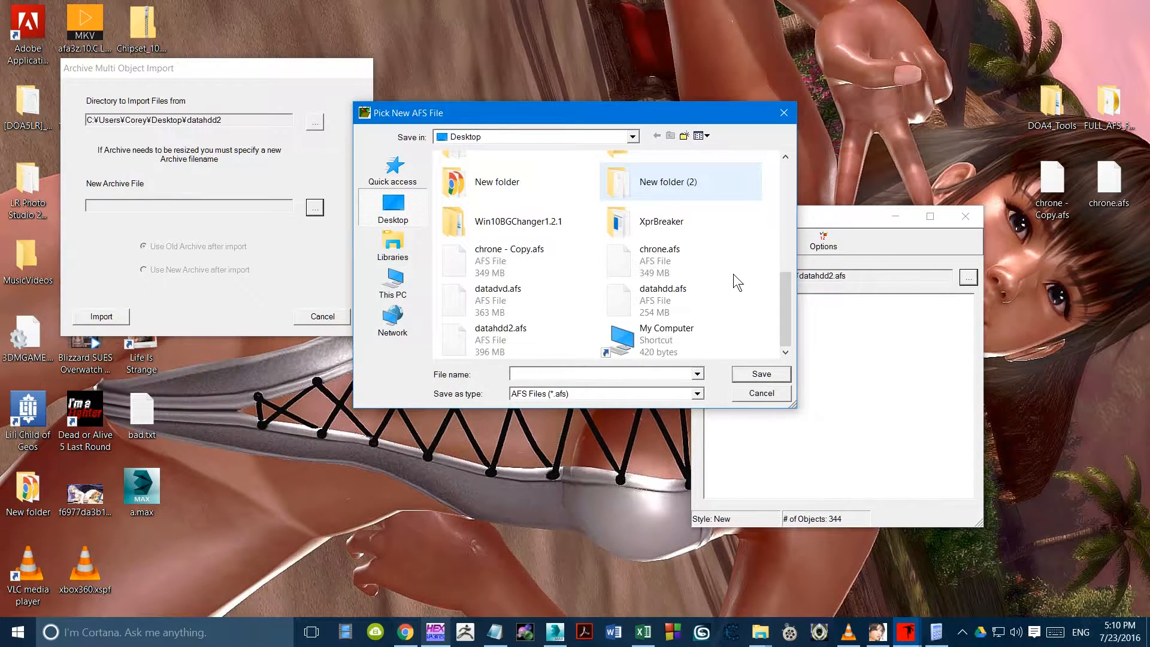
text(NEWFI)
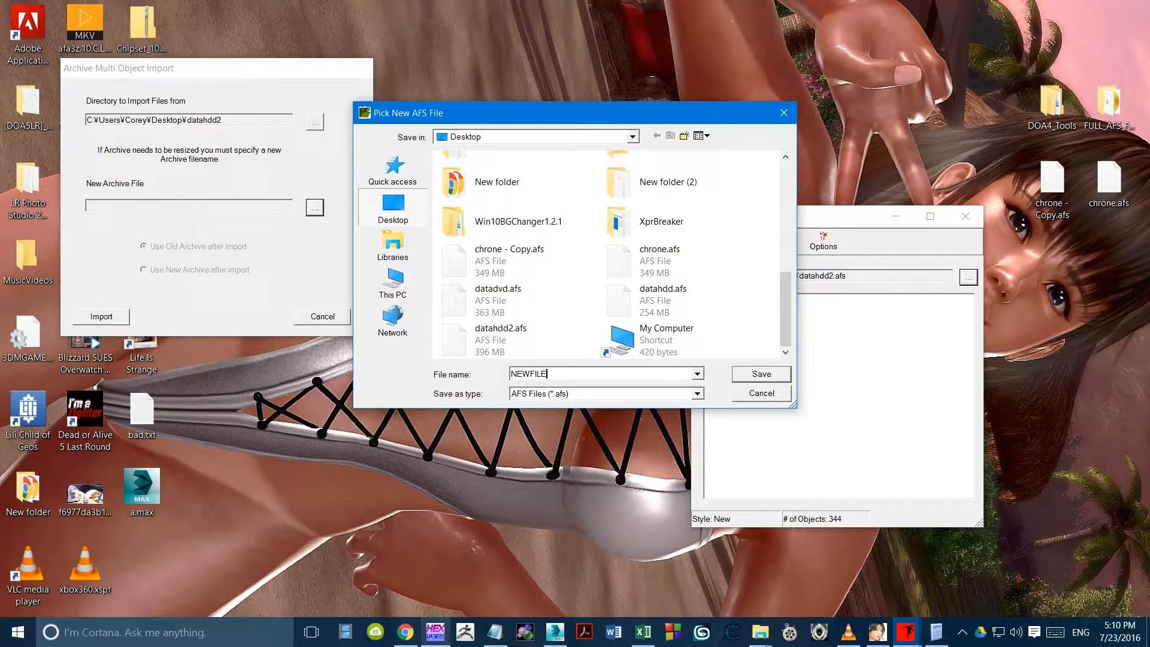
text(LE)
key(Return)
click(101, 315)
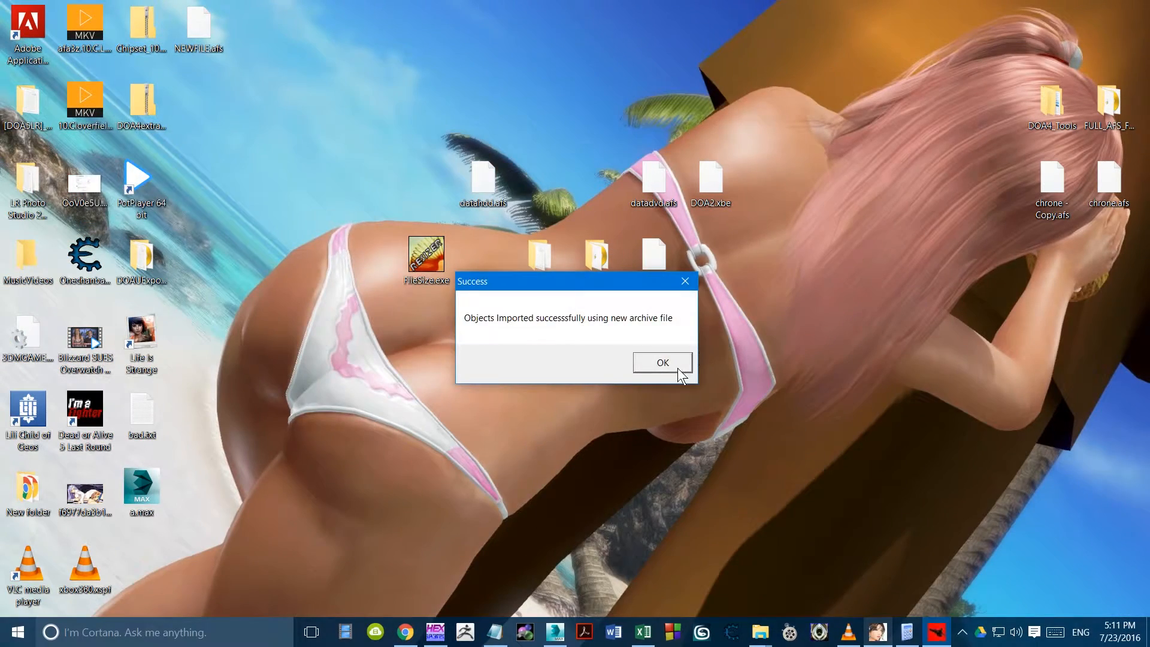
click(677, 368)
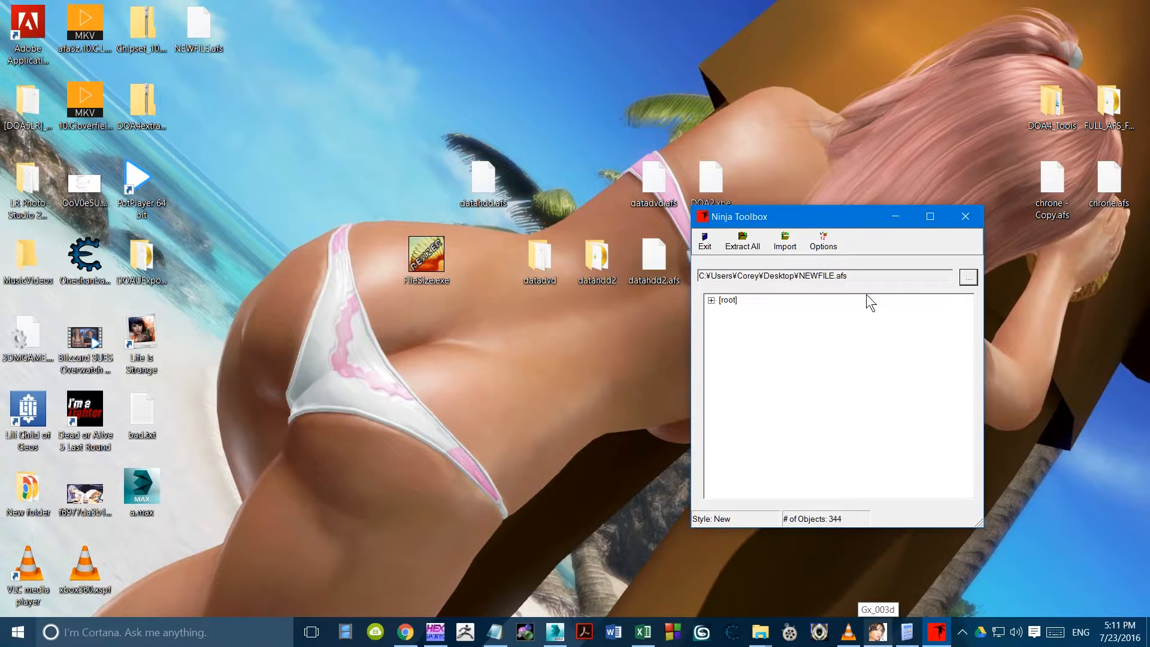
Step: Open the desktop archive datadvd.afs in Ninja Toolbox and find yti00.cat in its cat group
click(965, 276)
scroll(657, 231, down, 5)
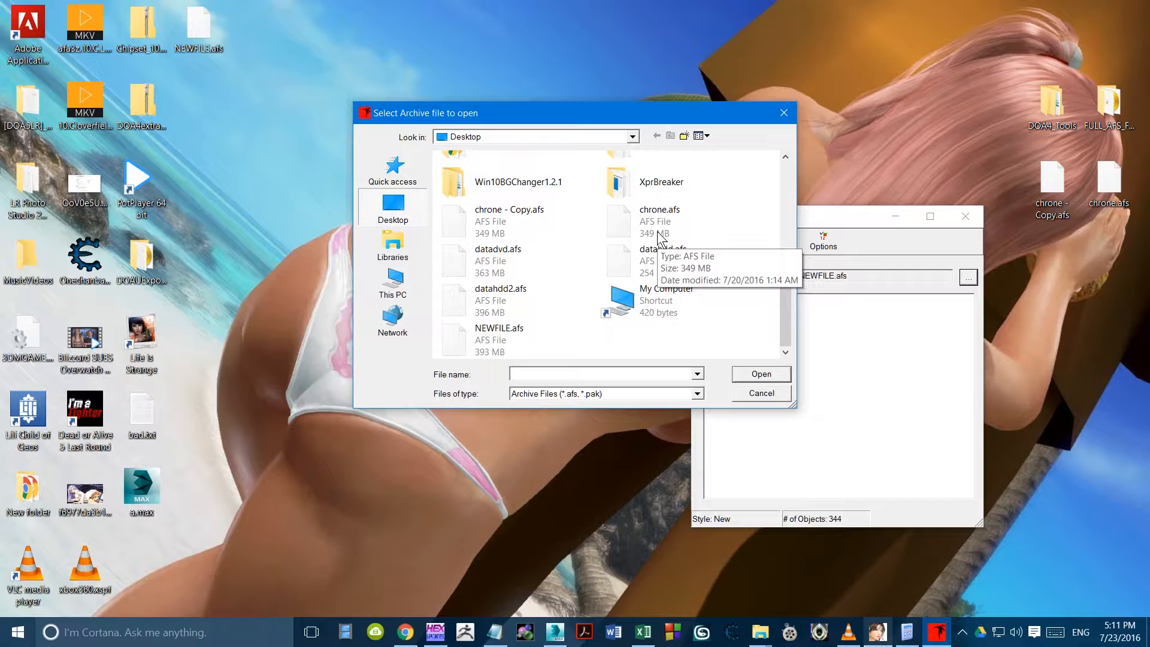
double_click(498, 256)
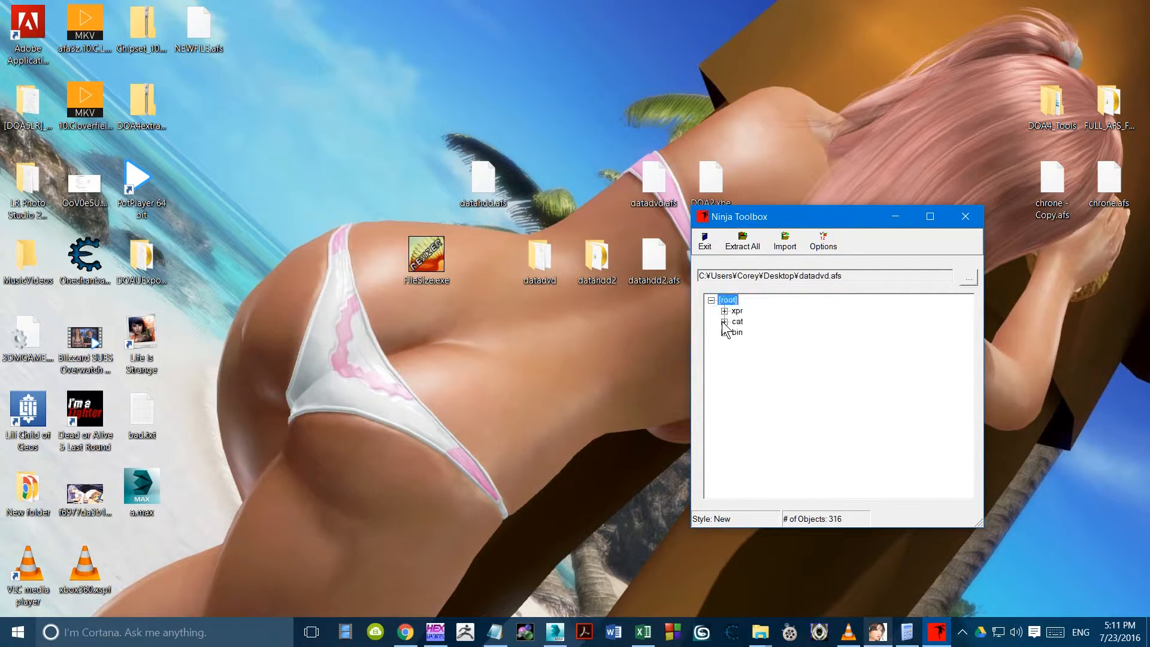
click(724, 321)
scroll(742, 353, down, 10)
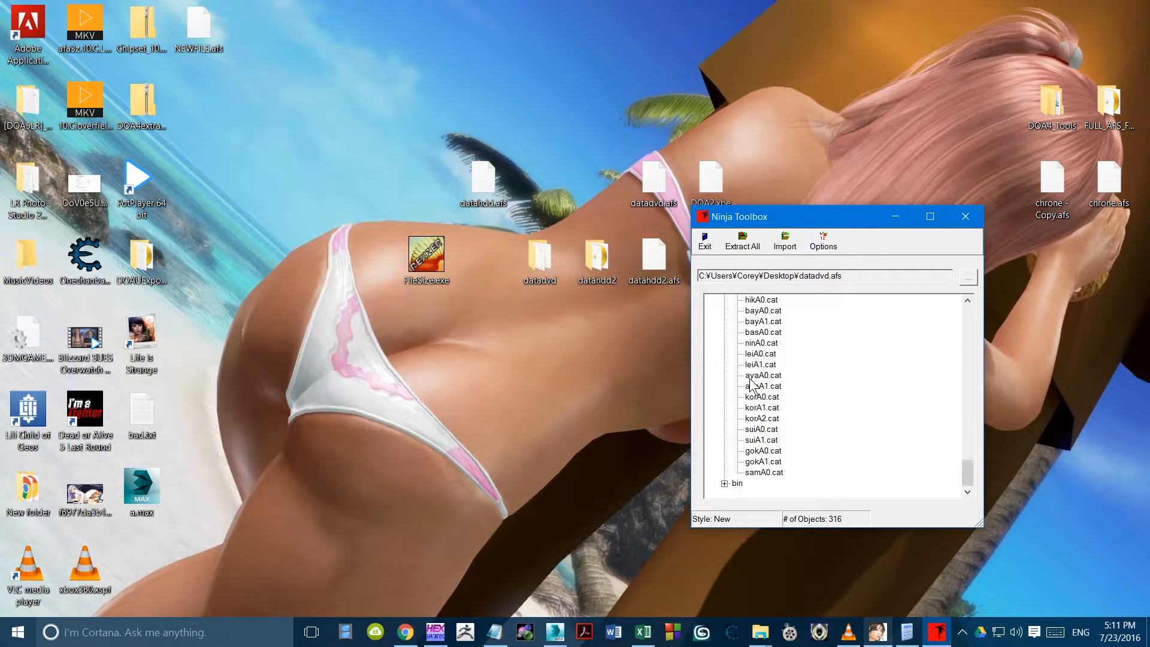
scroll(773, 434, up, 1)
scroll(779, 407, up, 1)
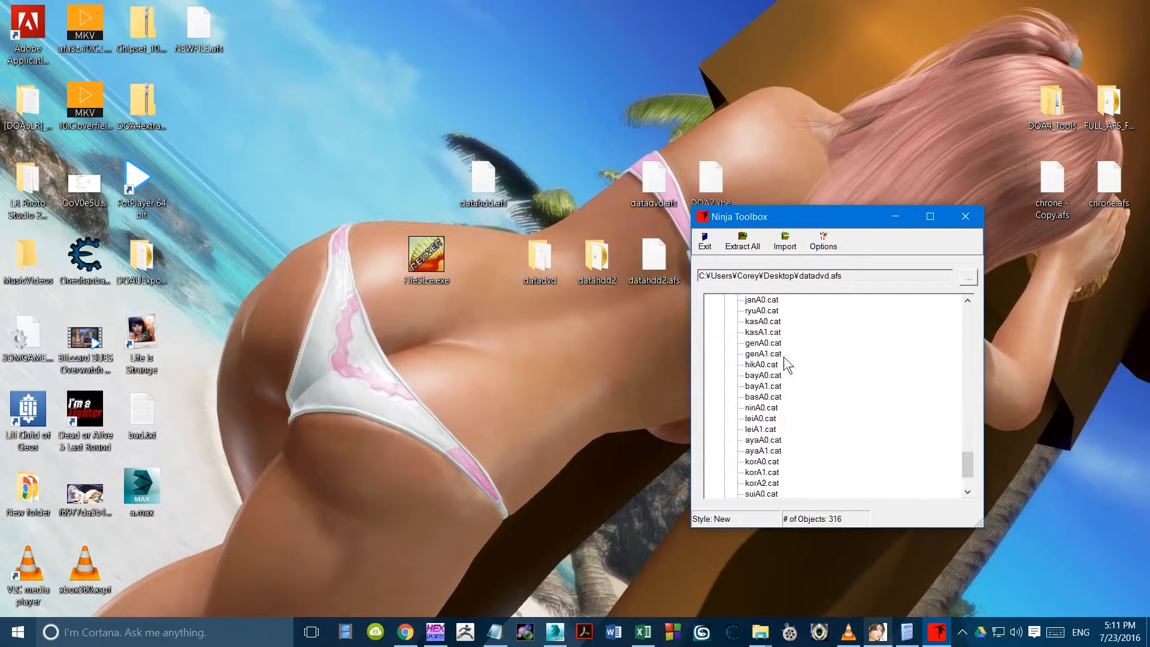
scroll(784, 346, up, 2)
Step: Export yti00.cat with decryption to the Desktop
right_click(755, 333)
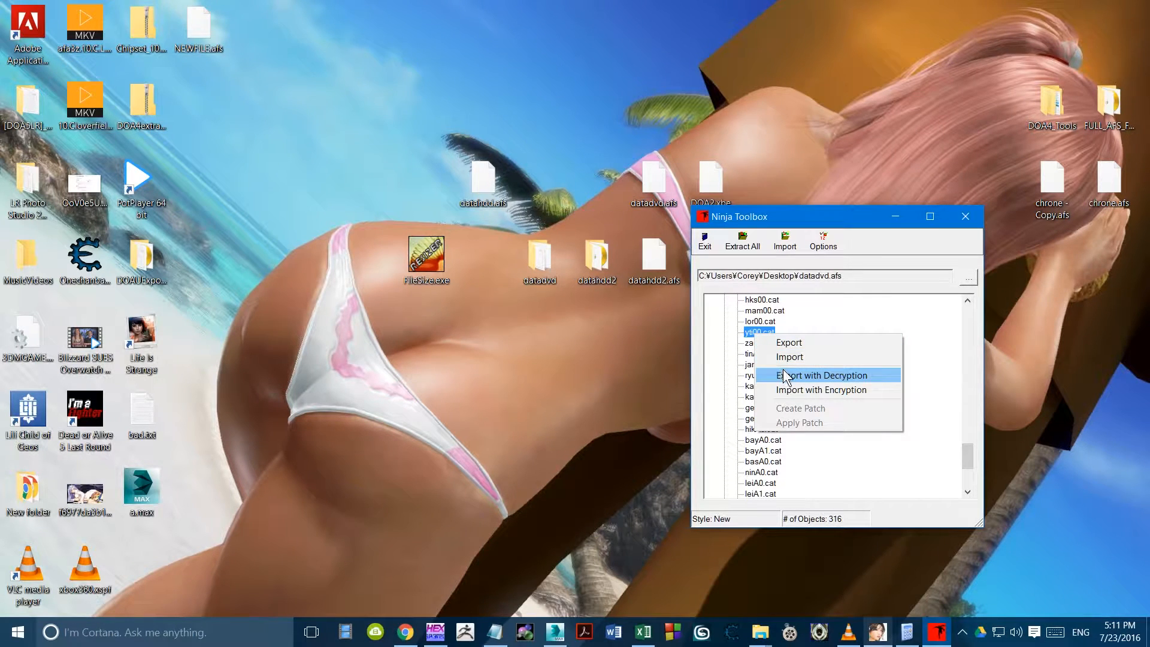
click(788, 373)
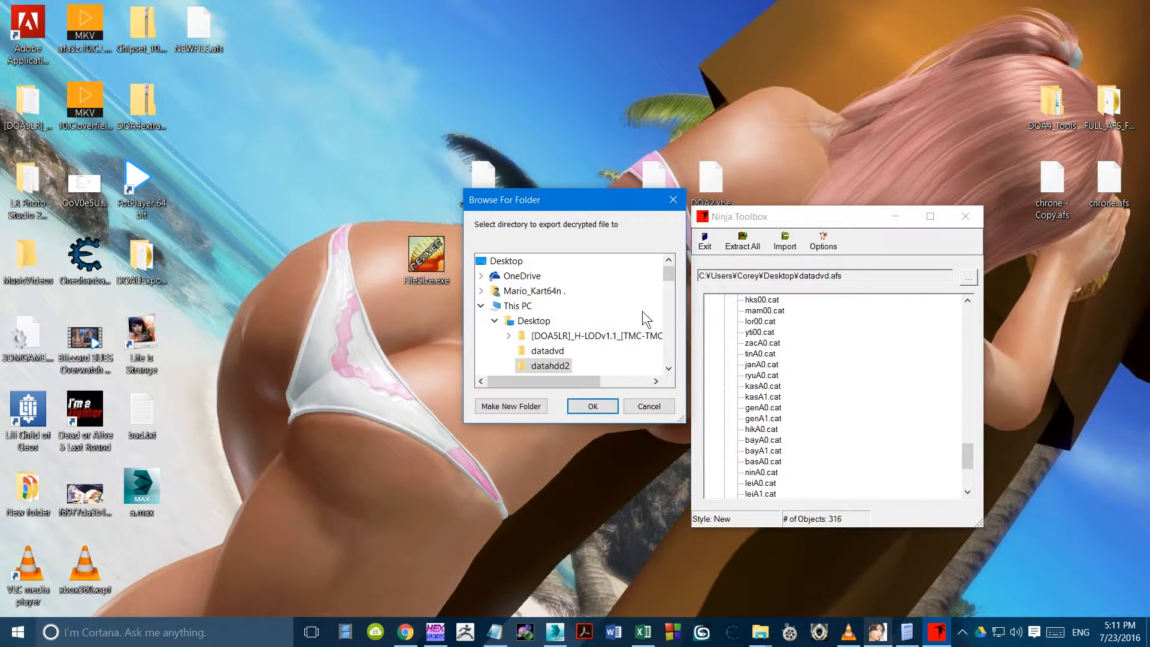
click(506, 262)
click(592, 406)
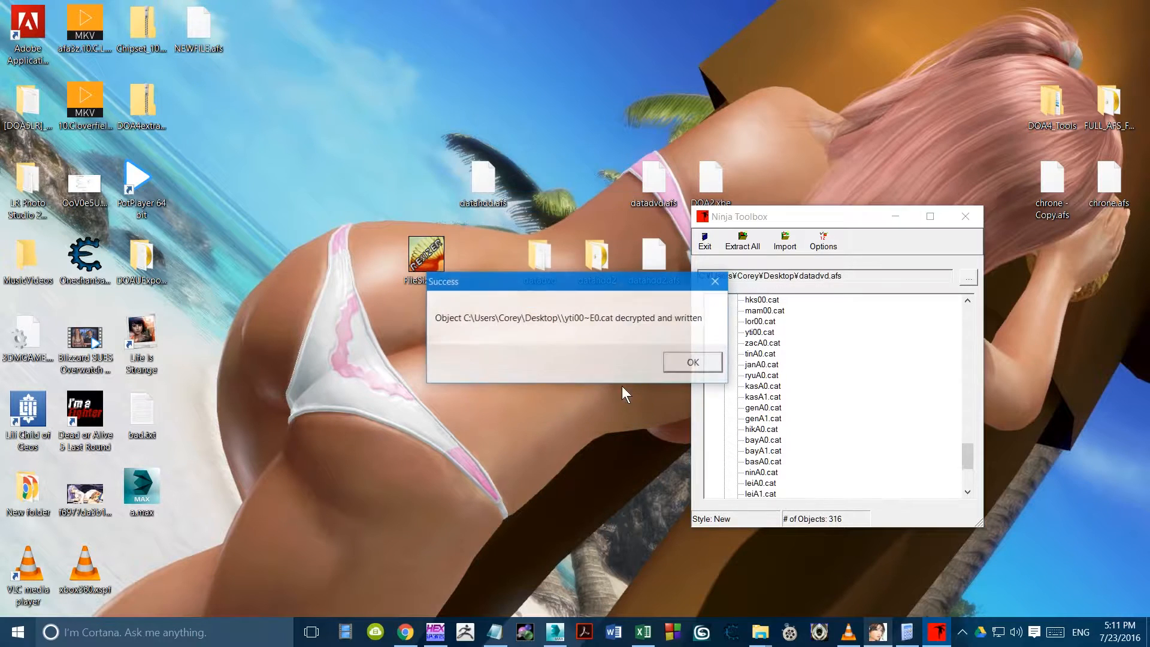
click(670, 358)
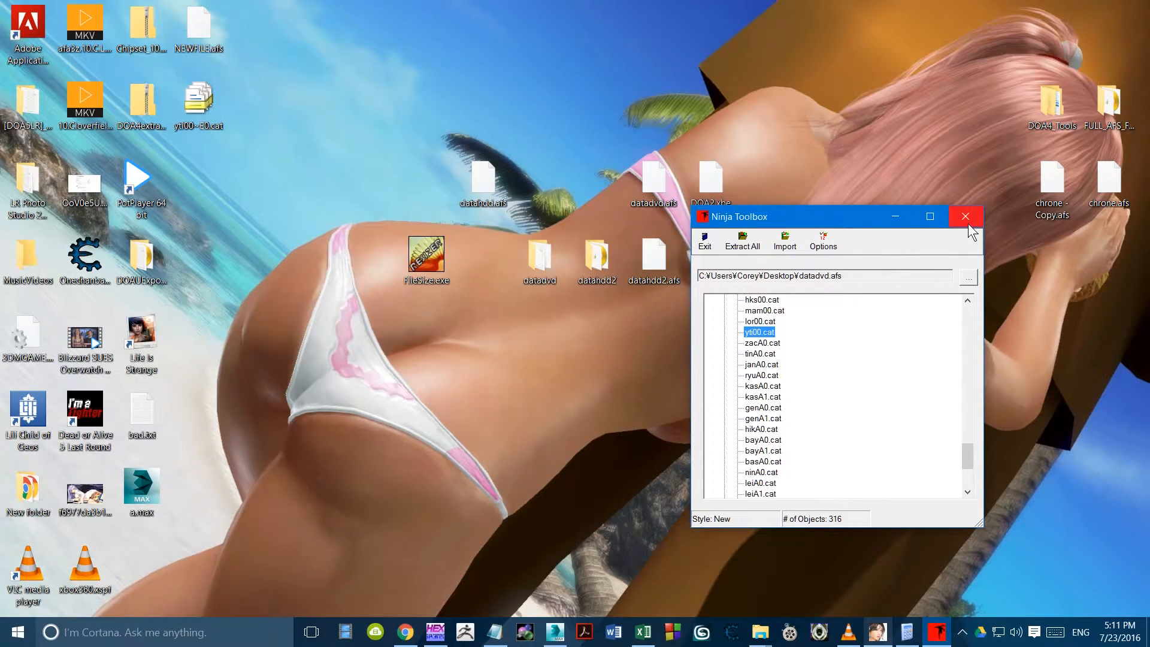
Step: Close Ninja Toolbox without opening another archive
scroll(808, 448, up, 1)
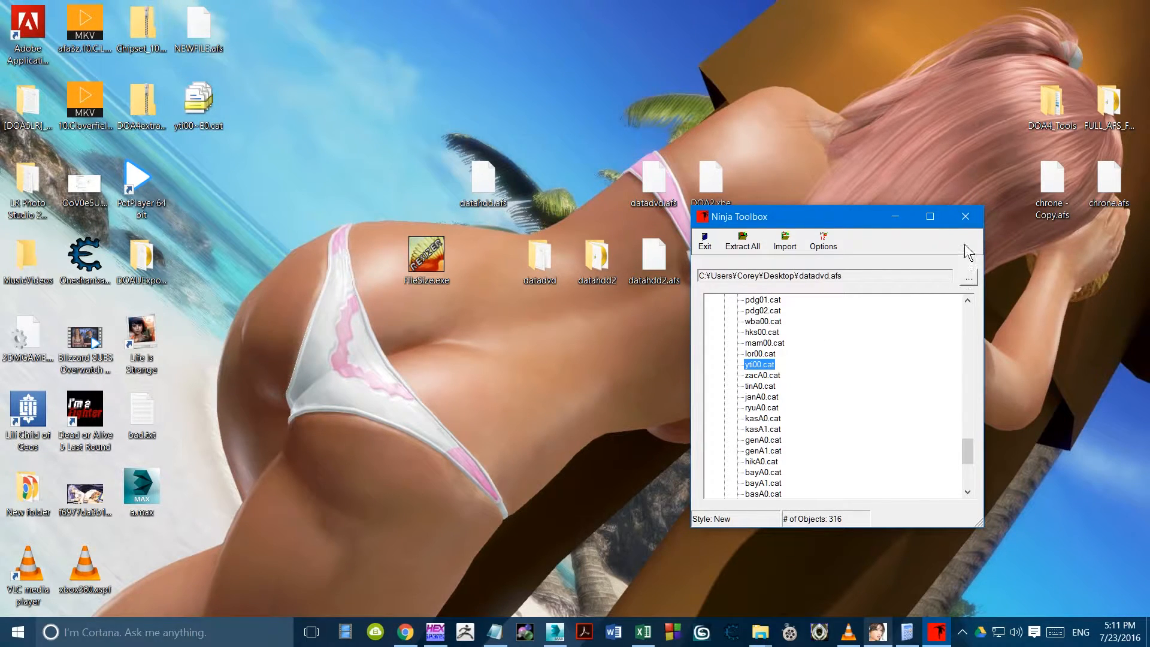
click(967, 278)
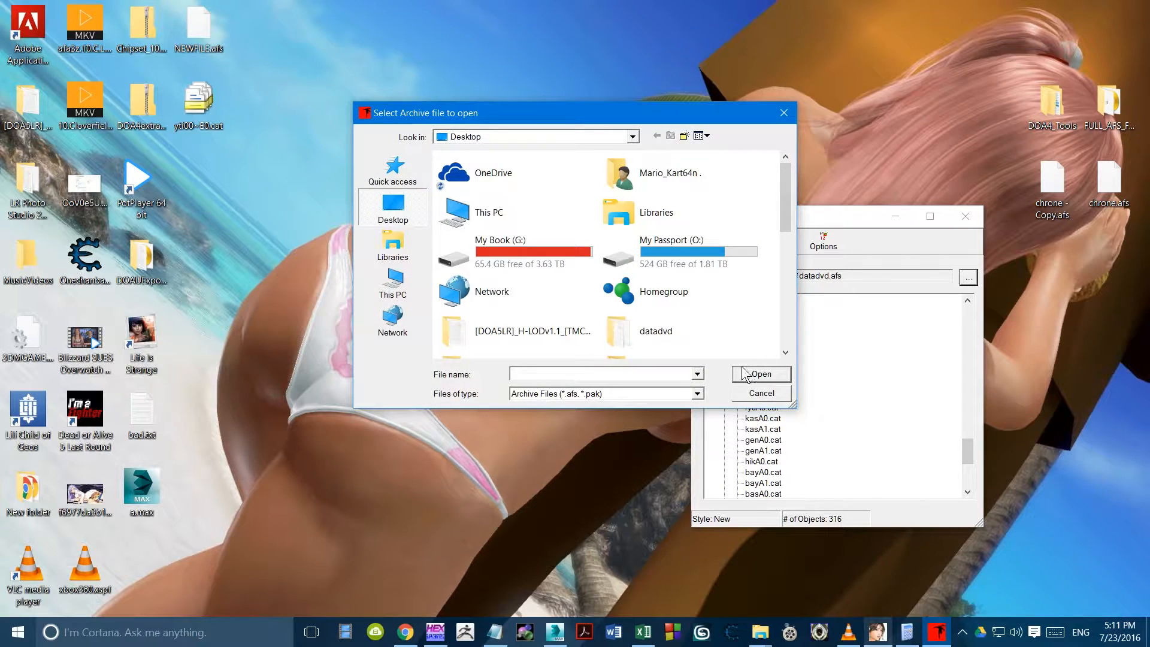
click(761, 393)
click(965, 216)
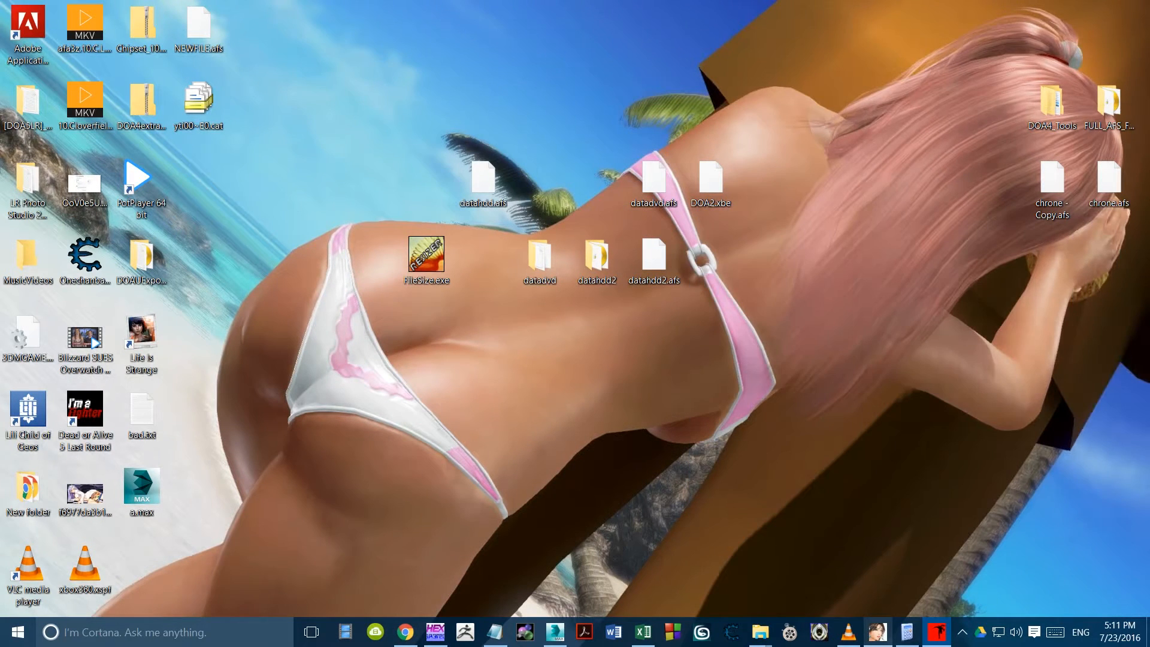
Step: Switch to WinHex, load yti00~E0.cat and DOA2.xbe from the desktop, and maximize its window
click(435, 631)
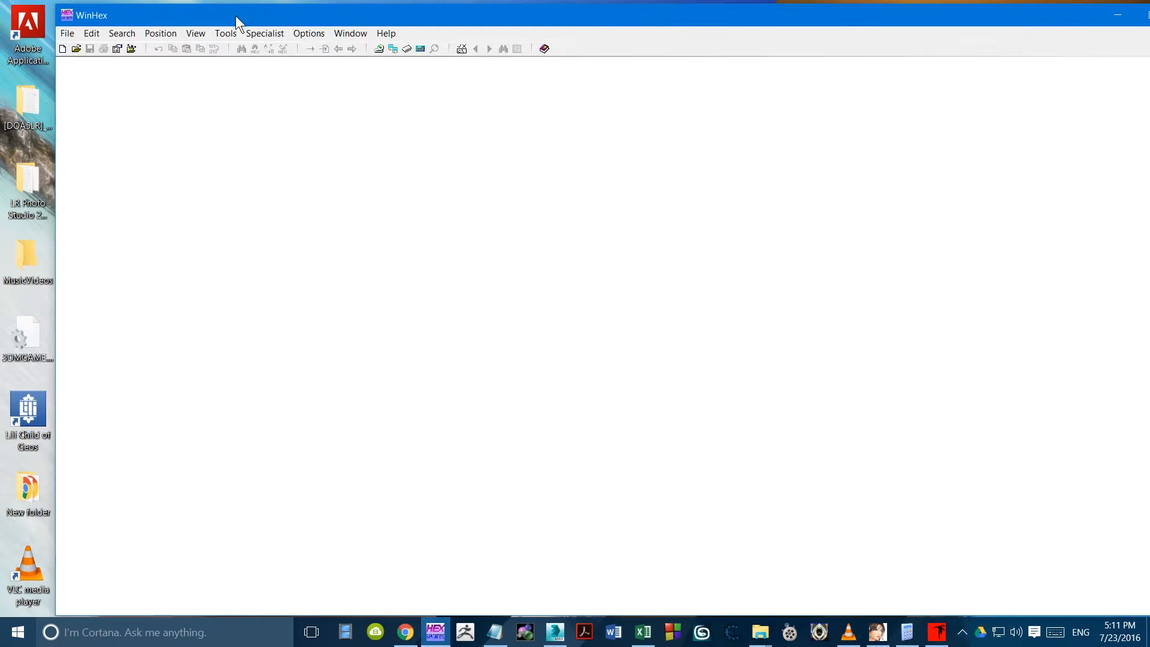
double_click(236, 16)
drag(217, 102, 482, 399)
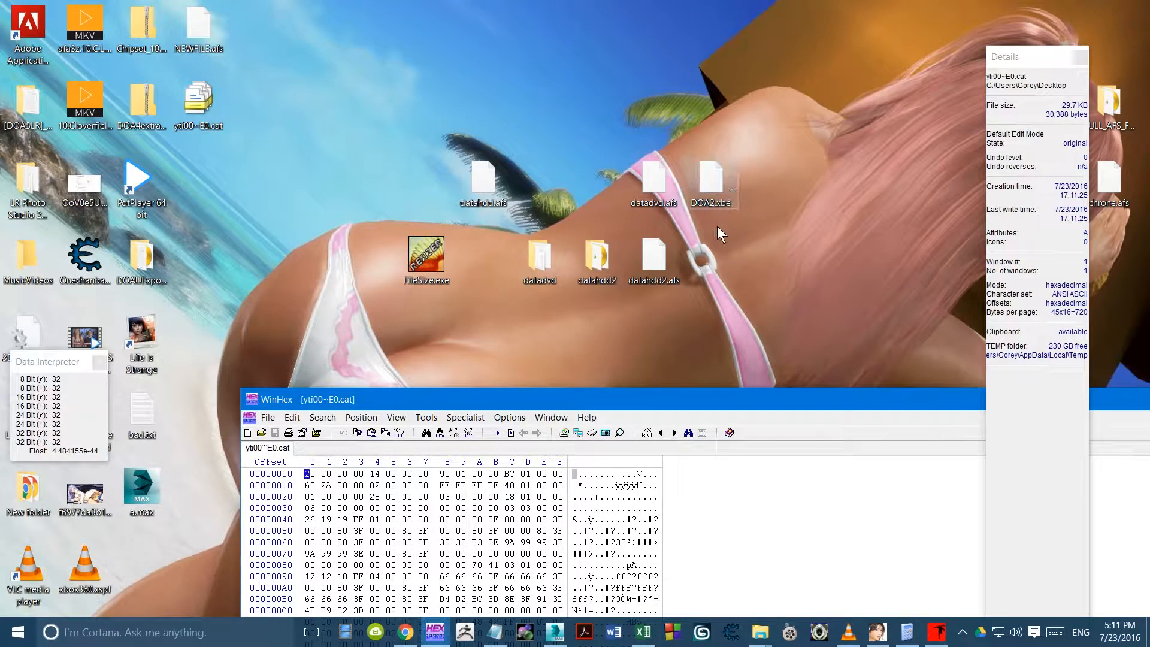
drag(716, 177, 707, 470)
drag(743, 400, 544, 107)
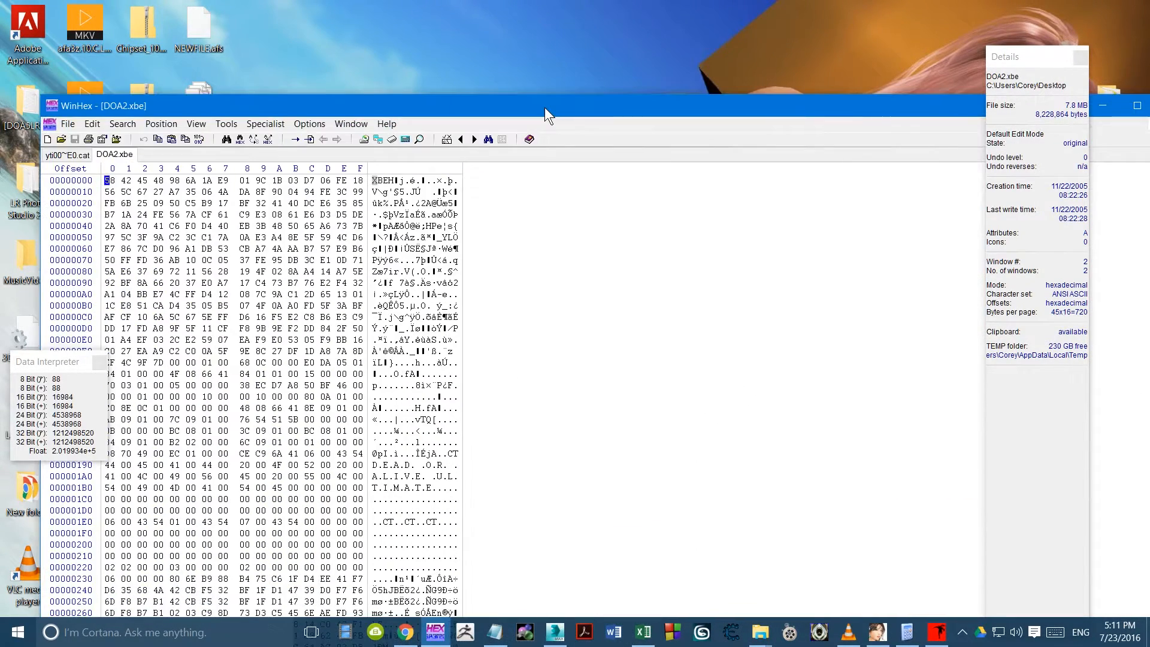
double_click(545, 106)
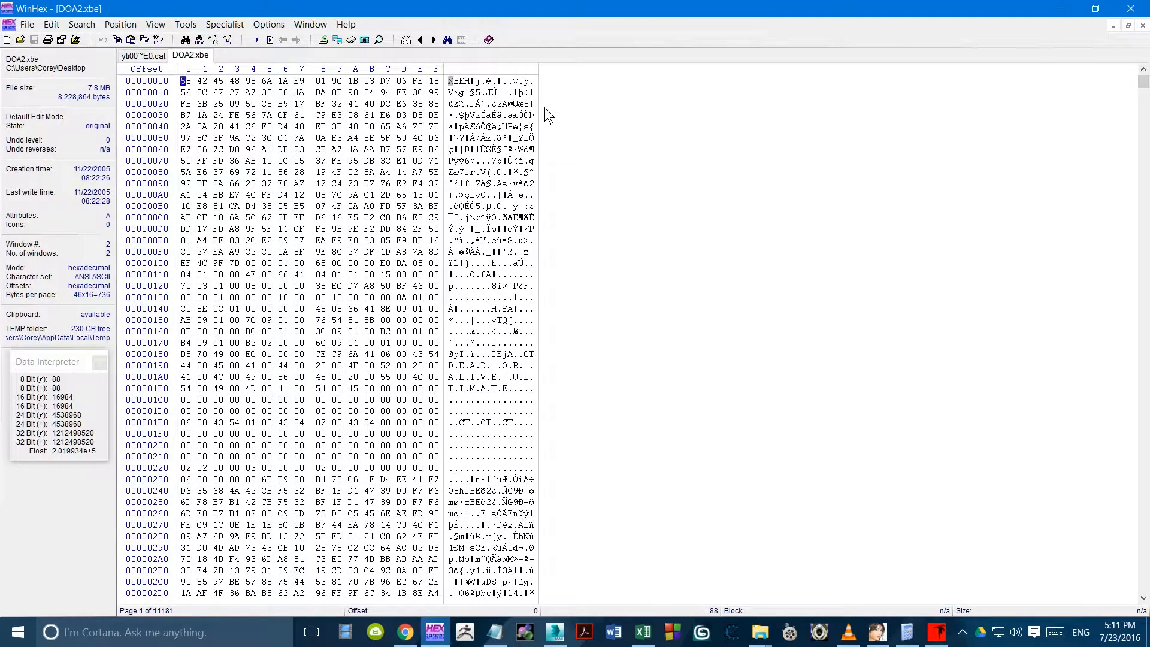
Step: Show yti00~E0.cat and mark its first four bytes, offsets 0 to 3, as a block
click(155, 58)
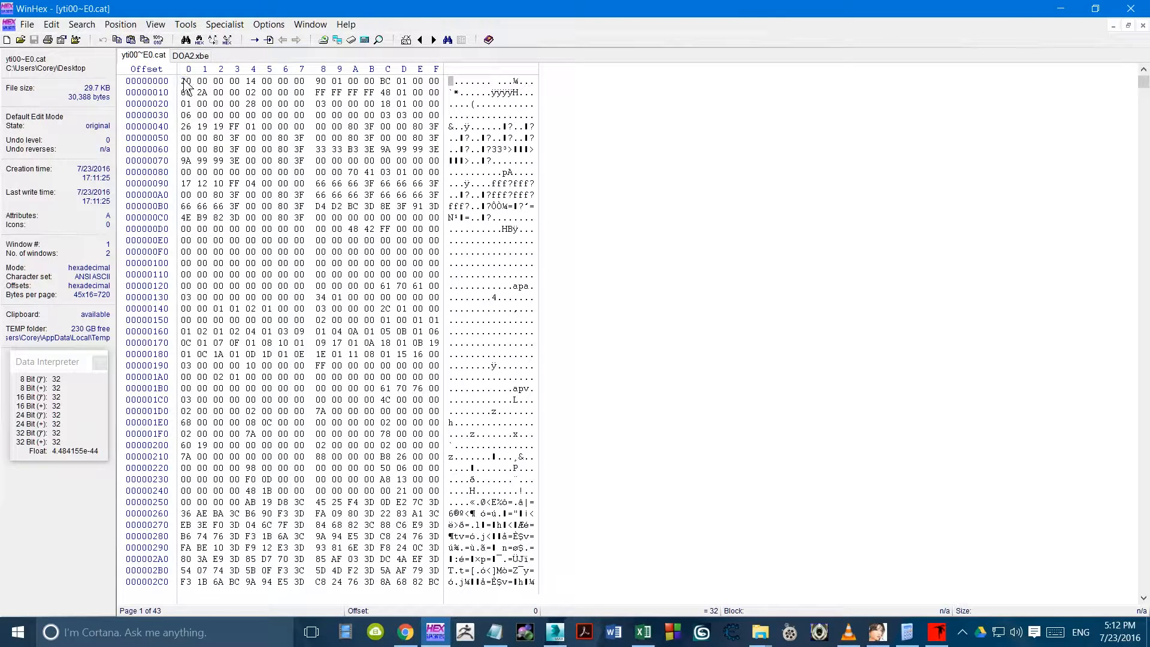
drag(250, 84, 385, 93)
drag(179, 84, 228, 86)
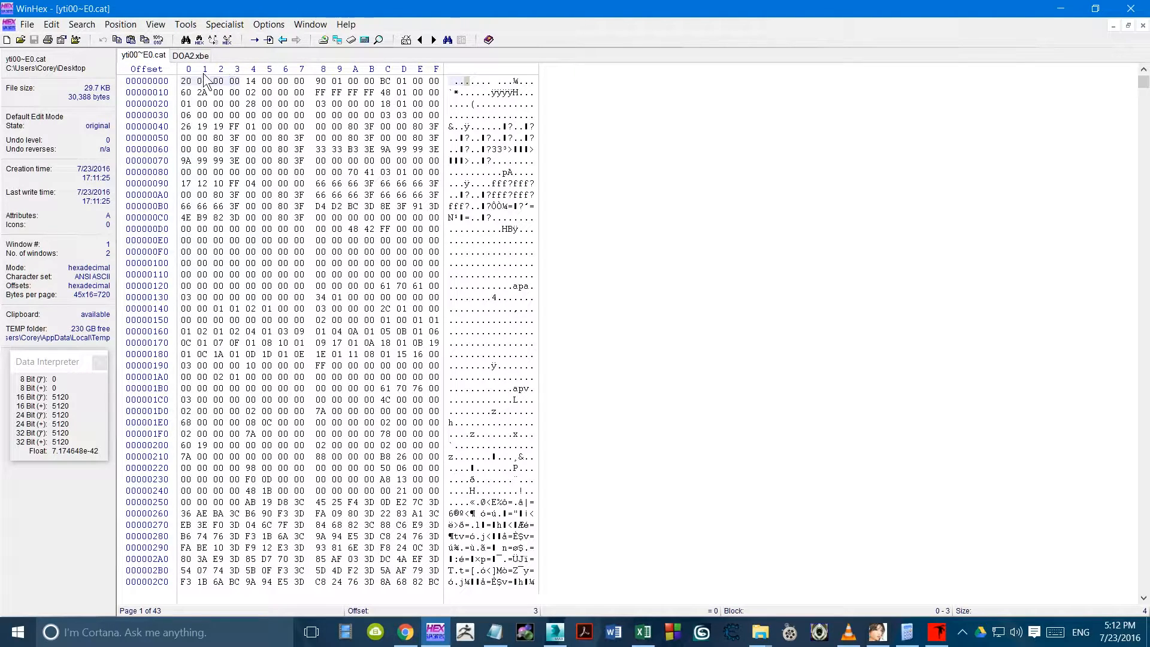
click(187, 82)
click(235, 82)
click(184, 83)
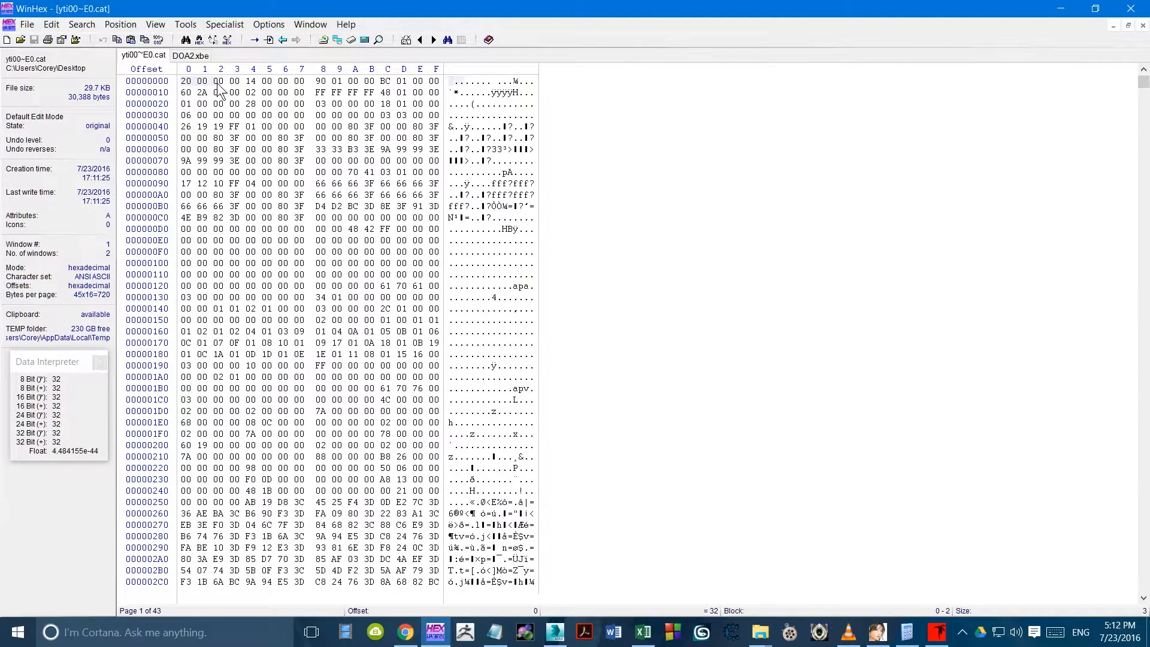
click(233, 81)
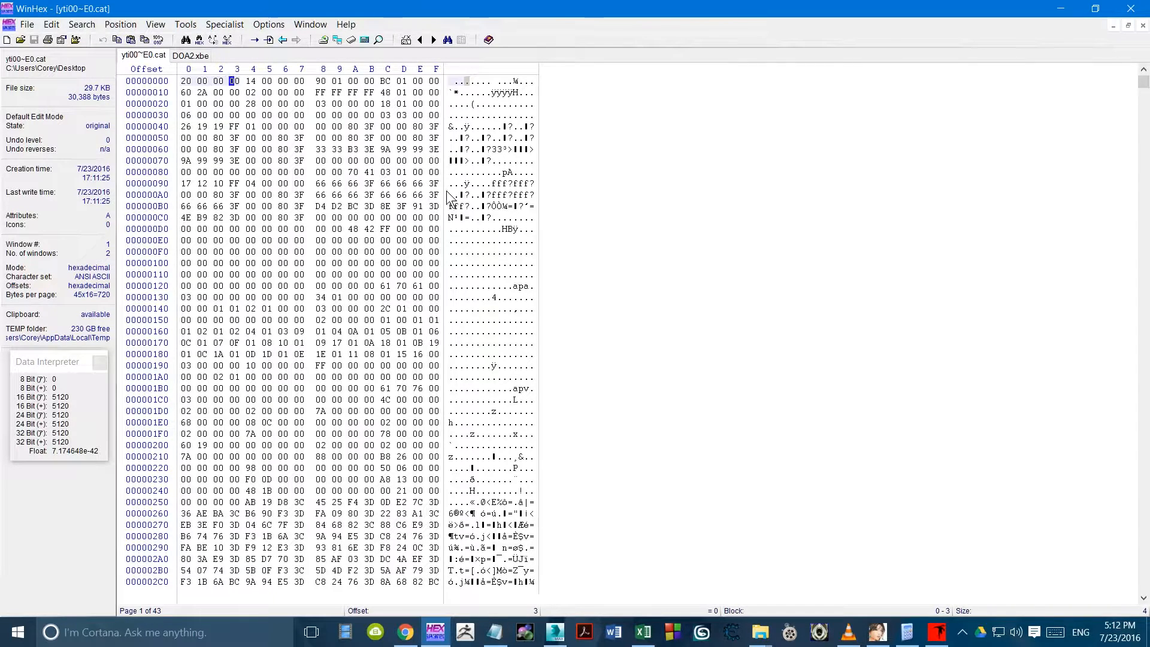
Step: Bring up chars.txt in Notepad alongside the hex view
key(alt+Tab)
click(1067, 197)
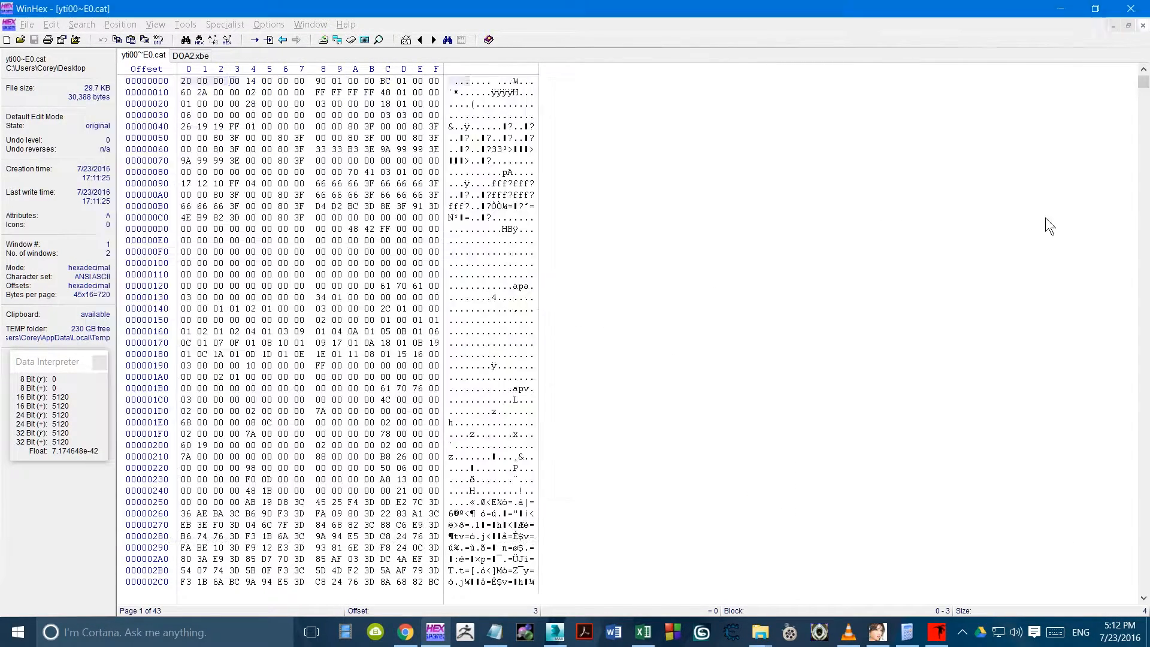
click(507, 619)
right_click(506, 627)
click(1032, 404)
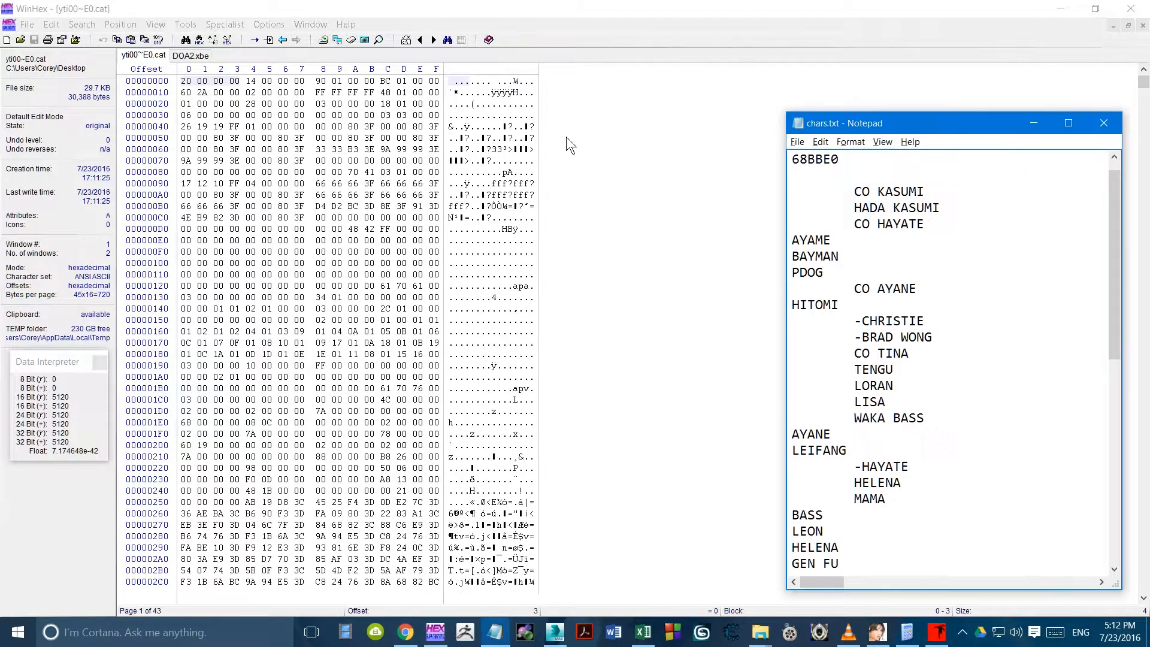
Step: Insert blank lines above 68BBE0 in chars.txt and enter 00002 on the first line
key(Return)
key(Return)
key(Return)
key(Return)
key(Return)
key(Return)
key(Return)
key(Return)
key(Return)
key(Return)
key(Return)
click(840, 163)
text(00002)
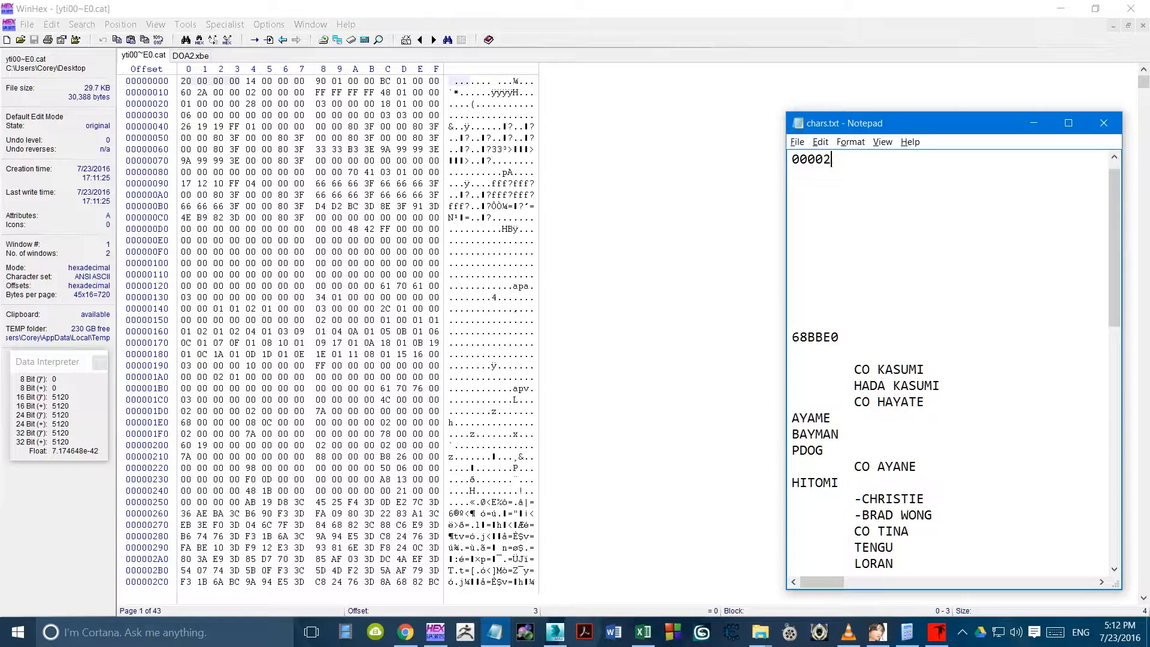
key(Return)
key(Return)
key(Return)
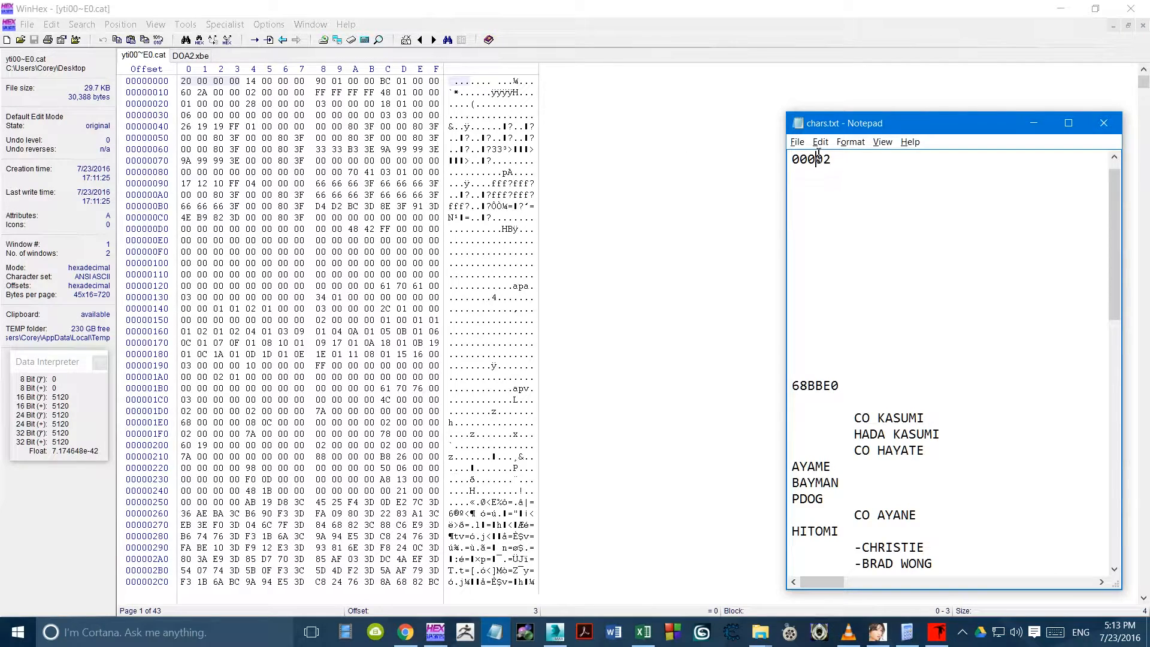
Step: Highlight the leading zeros of 00002 and enter 20 00 00 00 a few lines below it
drag(818, 159, 721, 148)
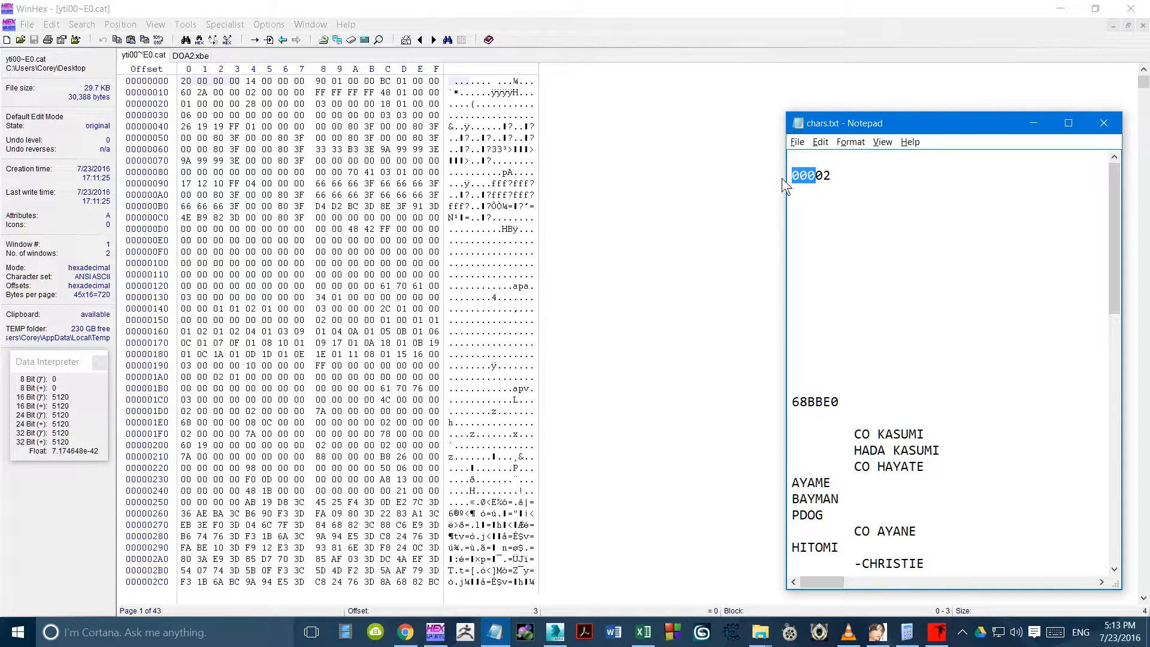
click(850, 217)
text(20 00 00 00)
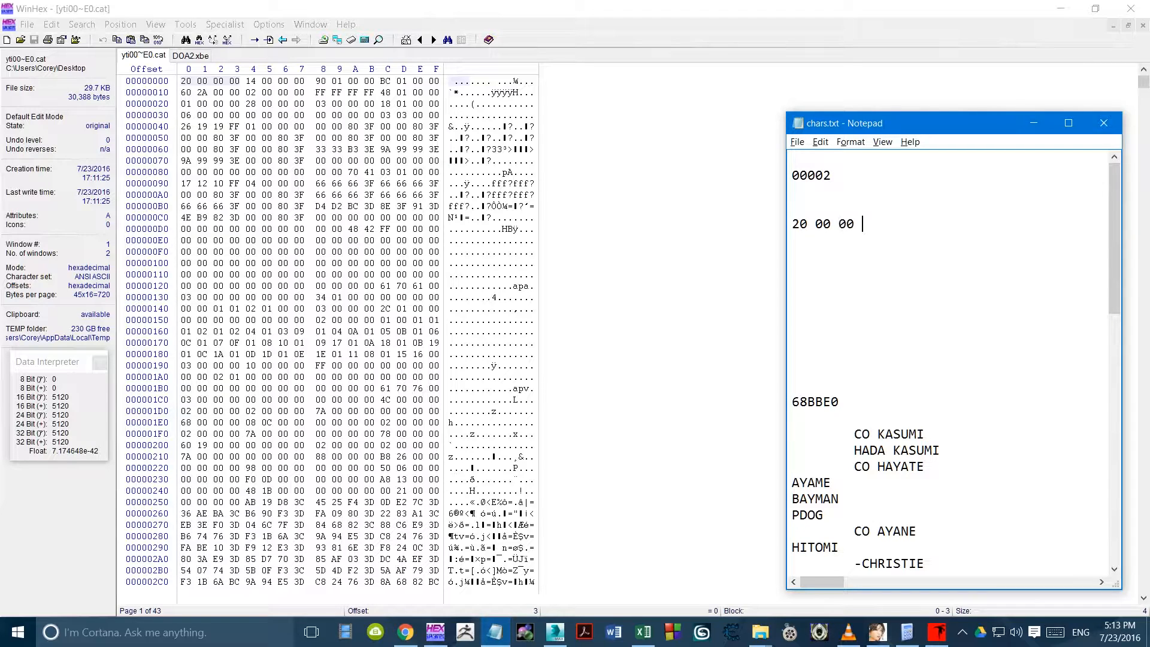
Step: Highlight the leading part of the 20 00 00 00 line in chars.txt, followed by its three trailing 00 bytes
drag(822, 229, 743, 212)
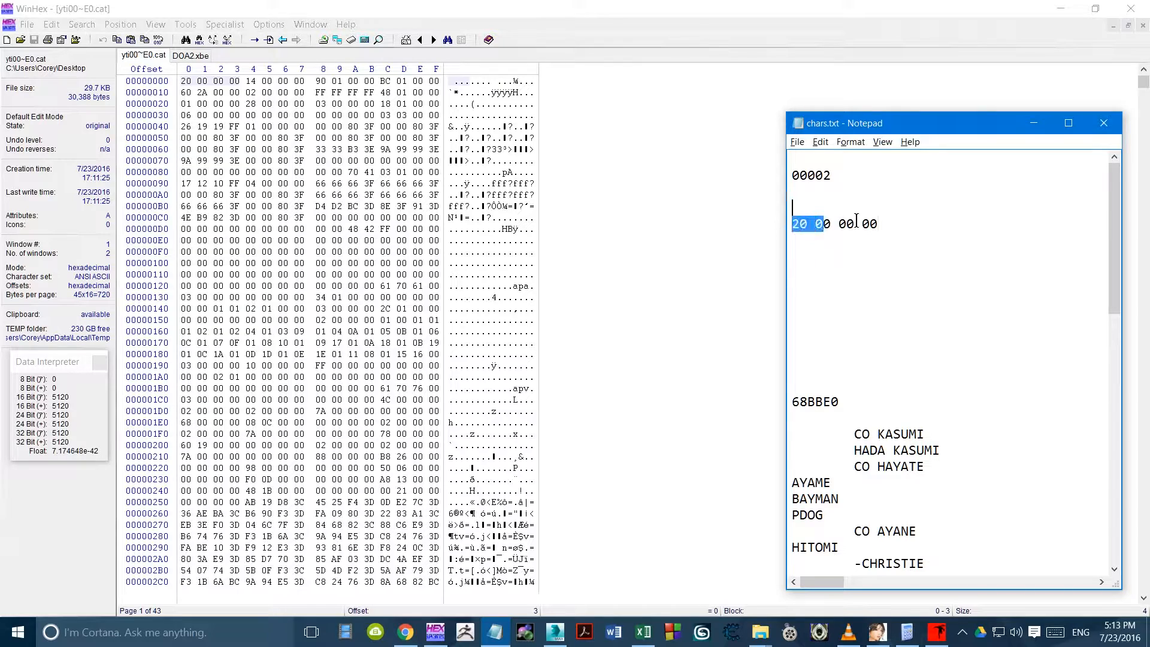
click(823, 236)
drag(823, 223, 764, 222)
click(816, 239)
drag(878, 224, 810, 217)
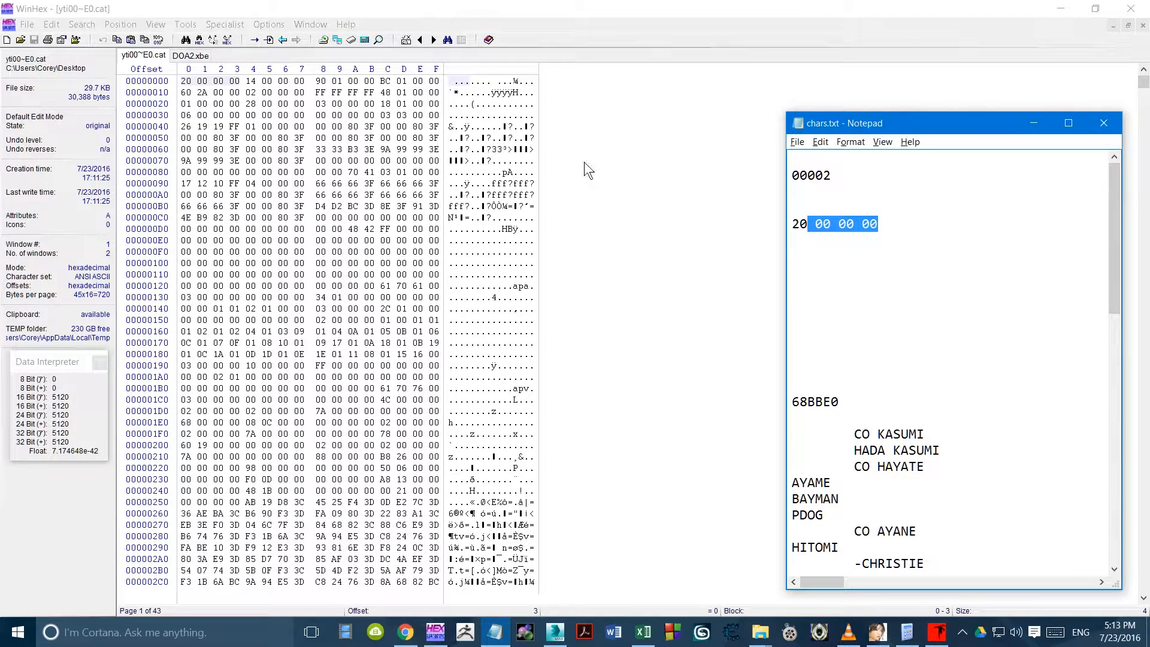
Step: Return to WinHex, mark the first four bytes and the whole first row of yti00~E0.cat, and select offset 0
click(187, 93)
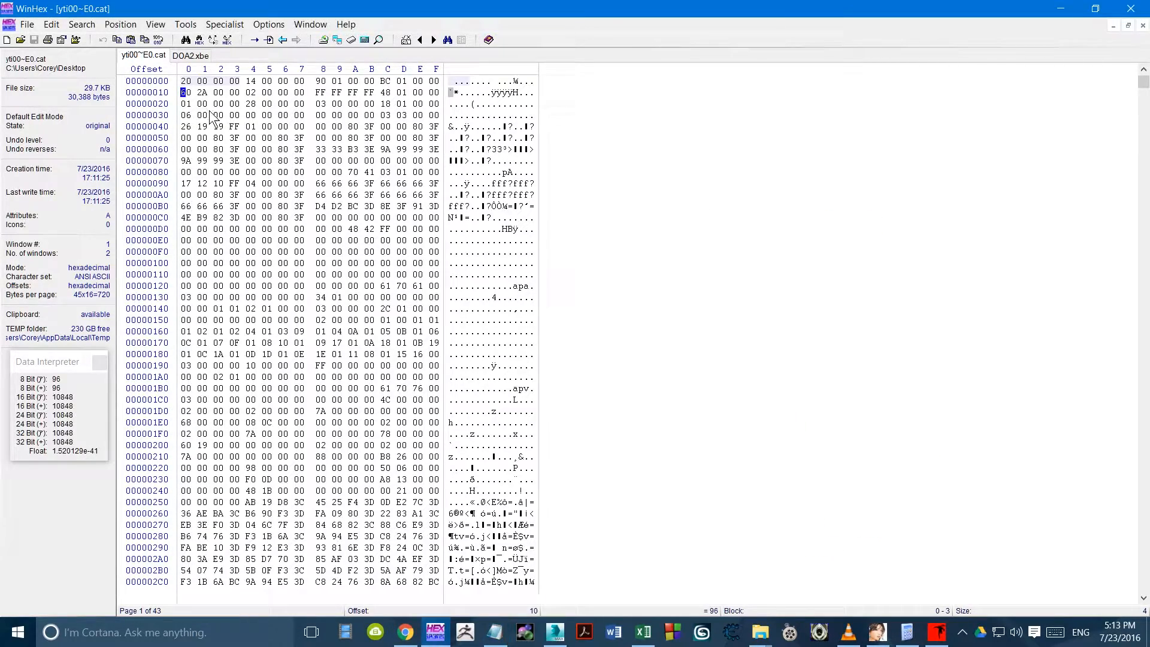
click(183, 81)
click(235, 81)
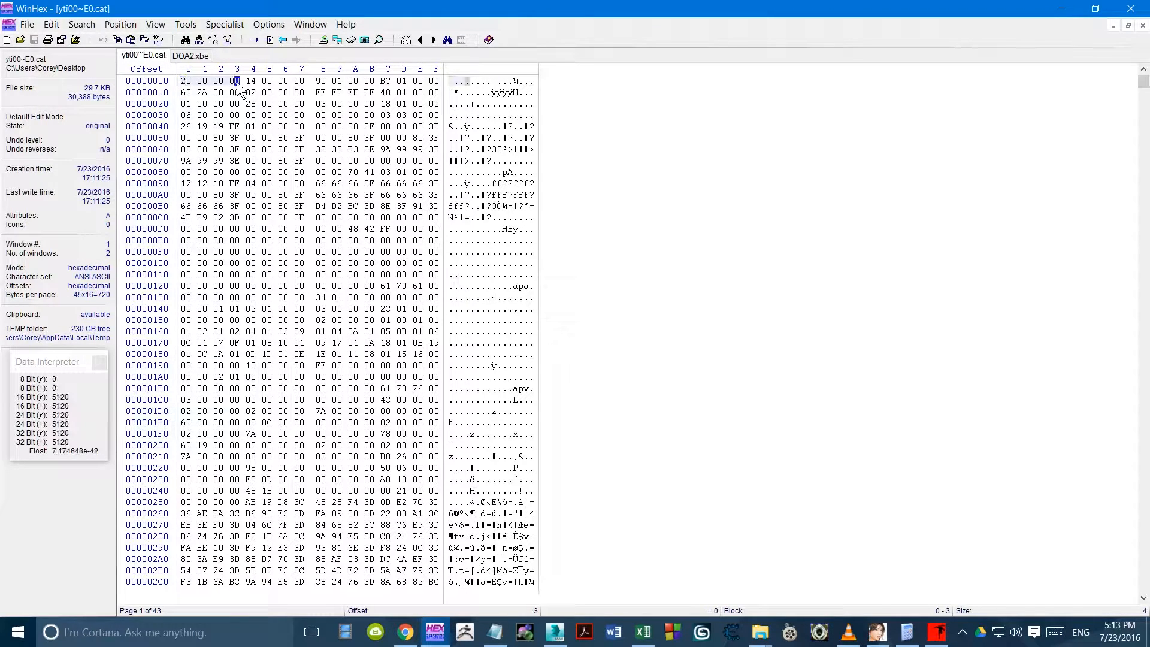
right_click(152, 85)
click(398, 208)
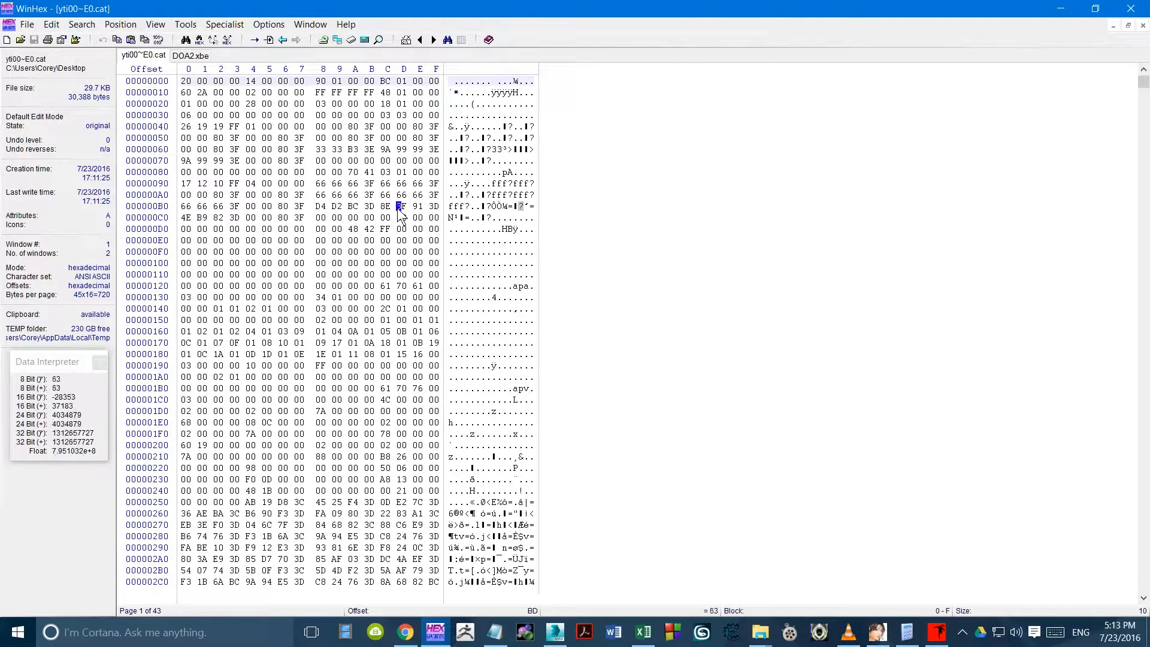
click(186, 81)
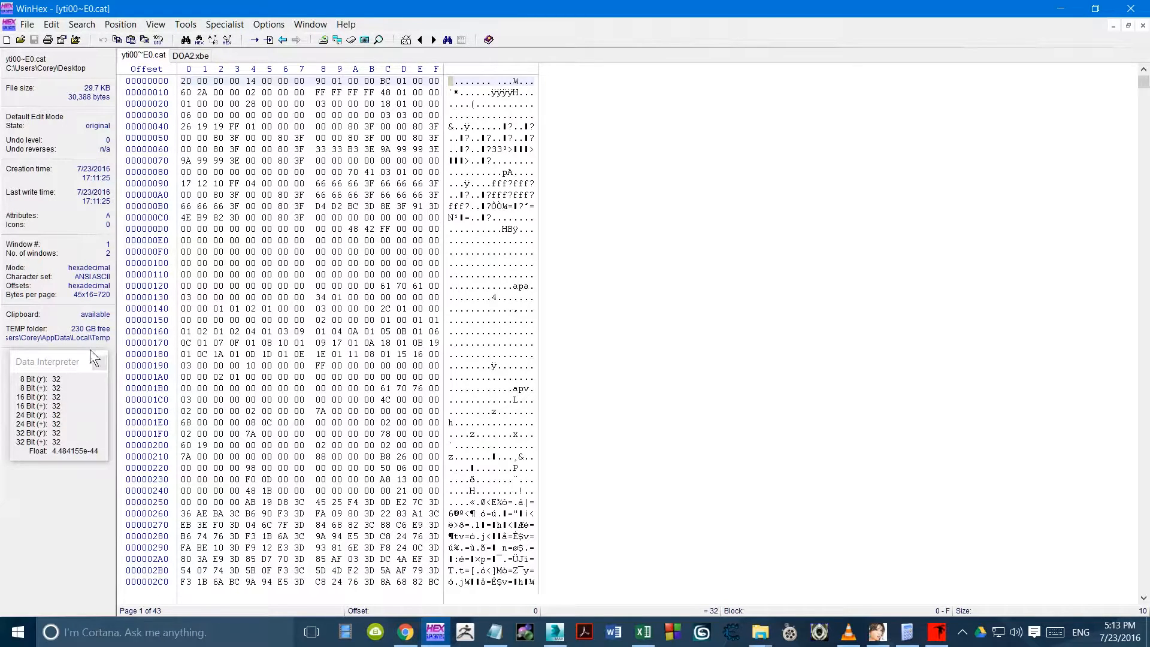
Step: Move the Data Interpreter up near the first row and compare the first byte with the four-byte block 0 to 3
drag(74, 366, 84, 114)
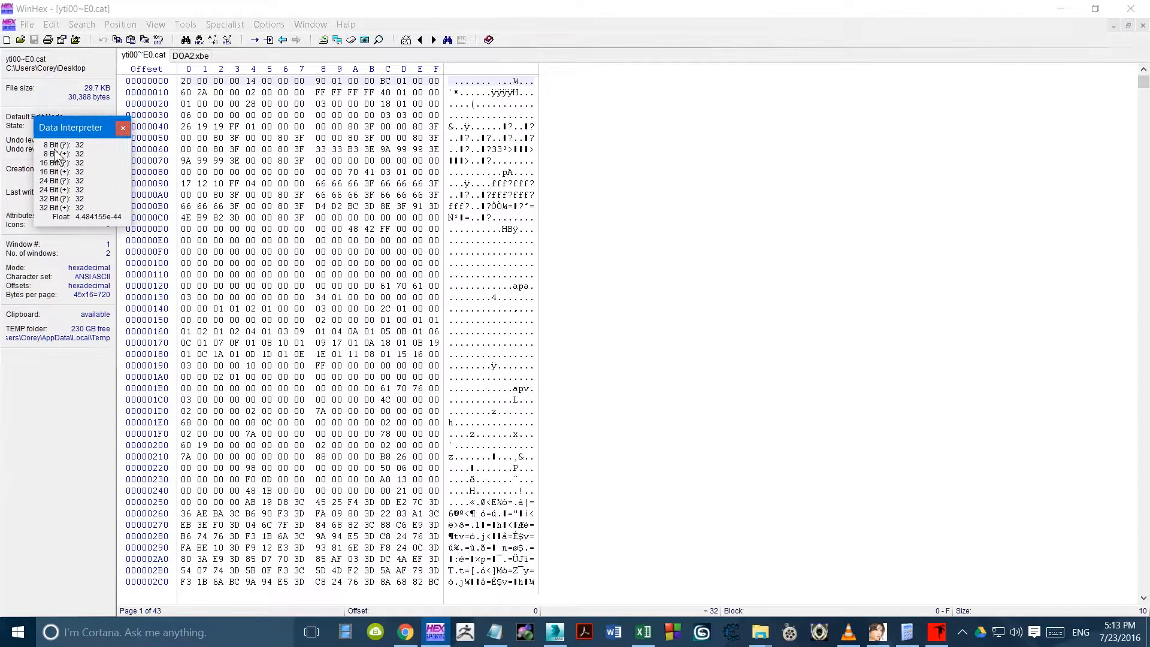
click(191, 84)
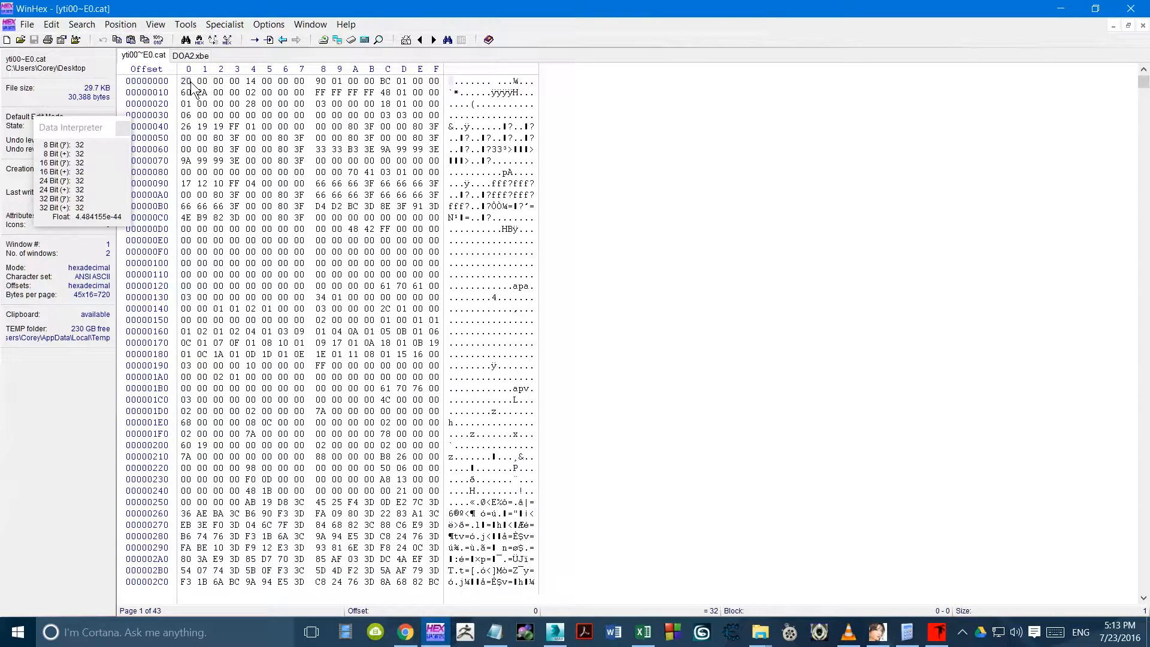
drag(192, 87, 235, 84)
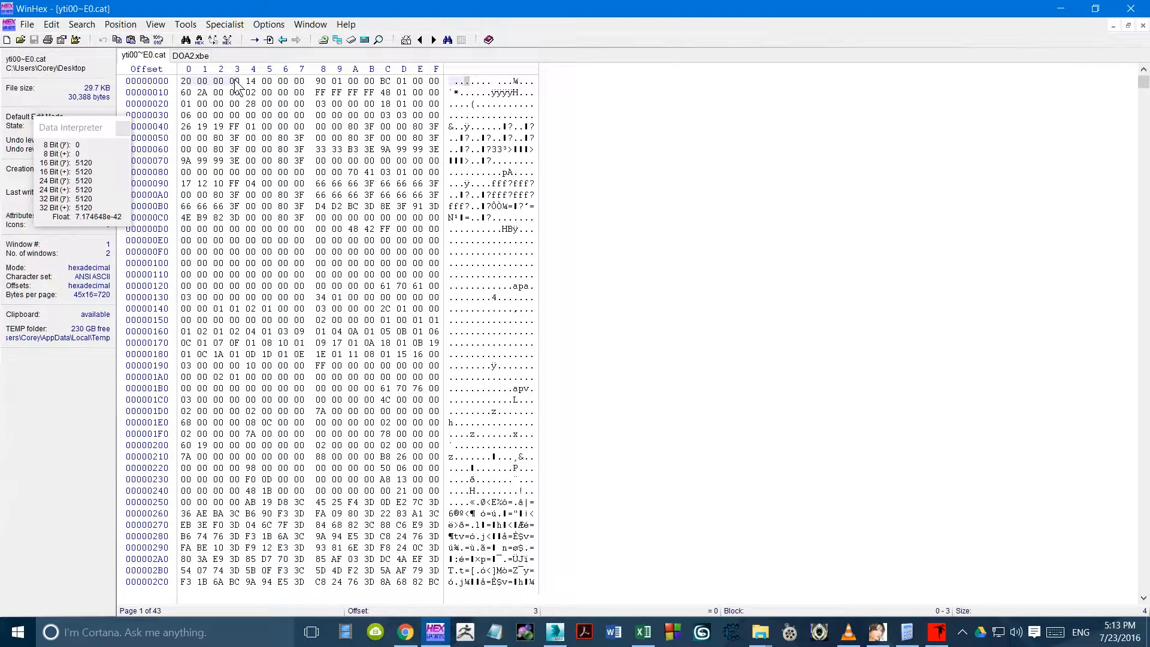
Step: Move the Data Interpreter back below the file details and walk through the first four bytes from offset 0
drag(109, 124, 72, 372)
click(183, 83)
key(Right)
key(Right)
key(Right)
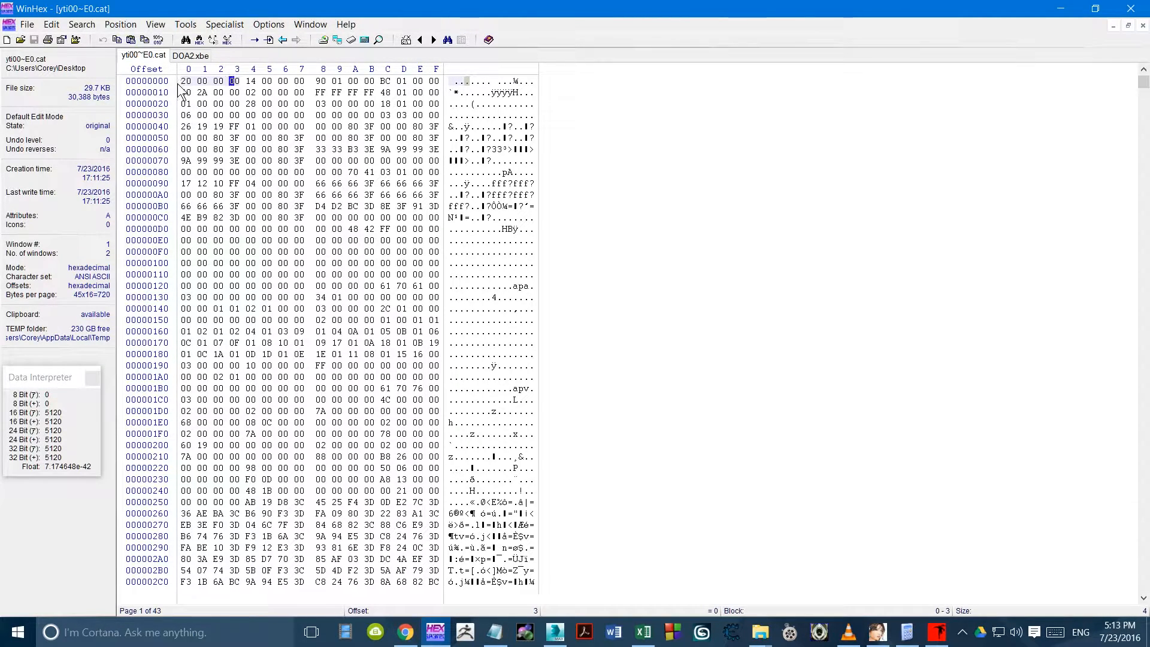
Step: Read the first byte at offset 0, and mark the remaining values across the first two rows of yti00~E0.cat
click(182, 82)
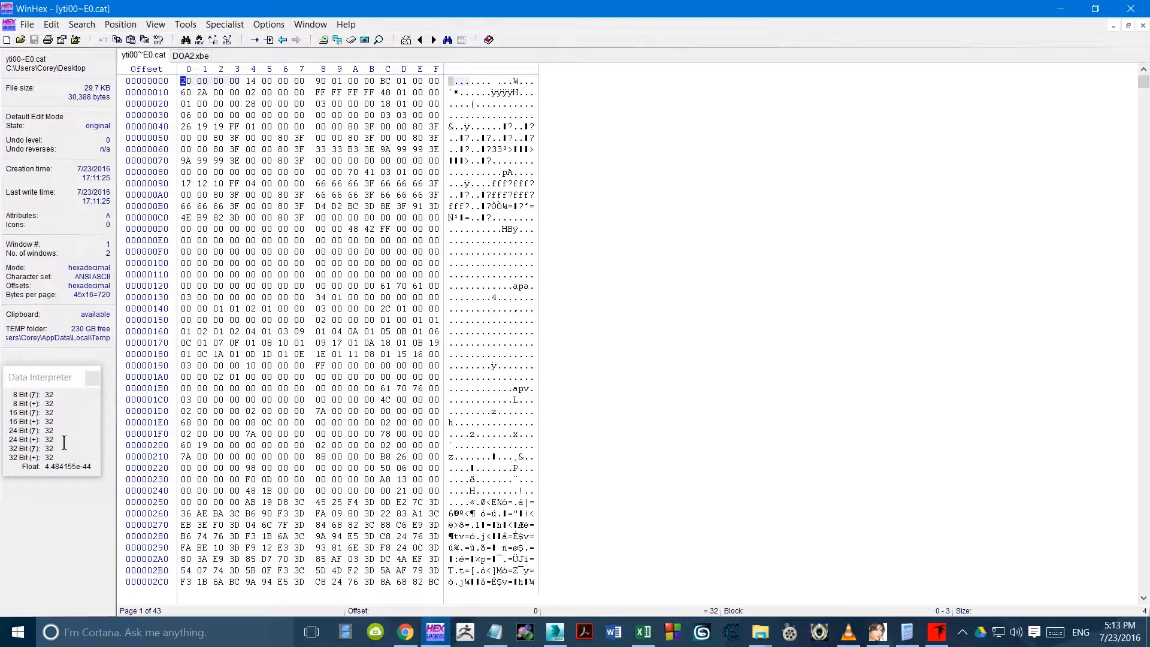
click(38, 462)
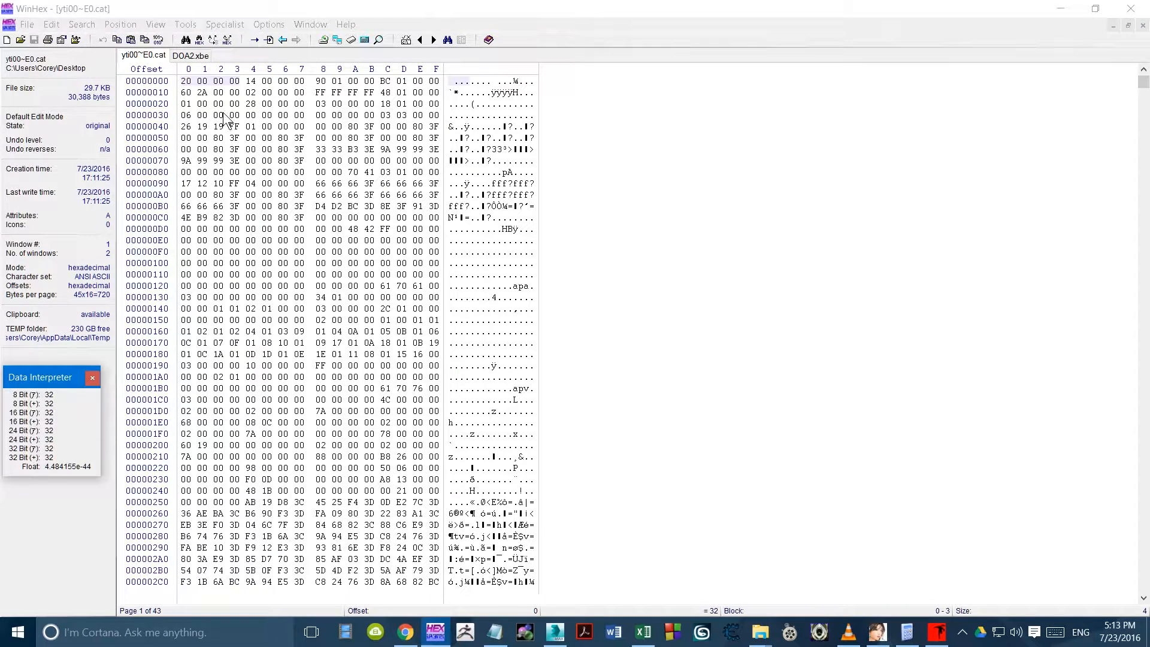
drag(253, 81, 436, 82)
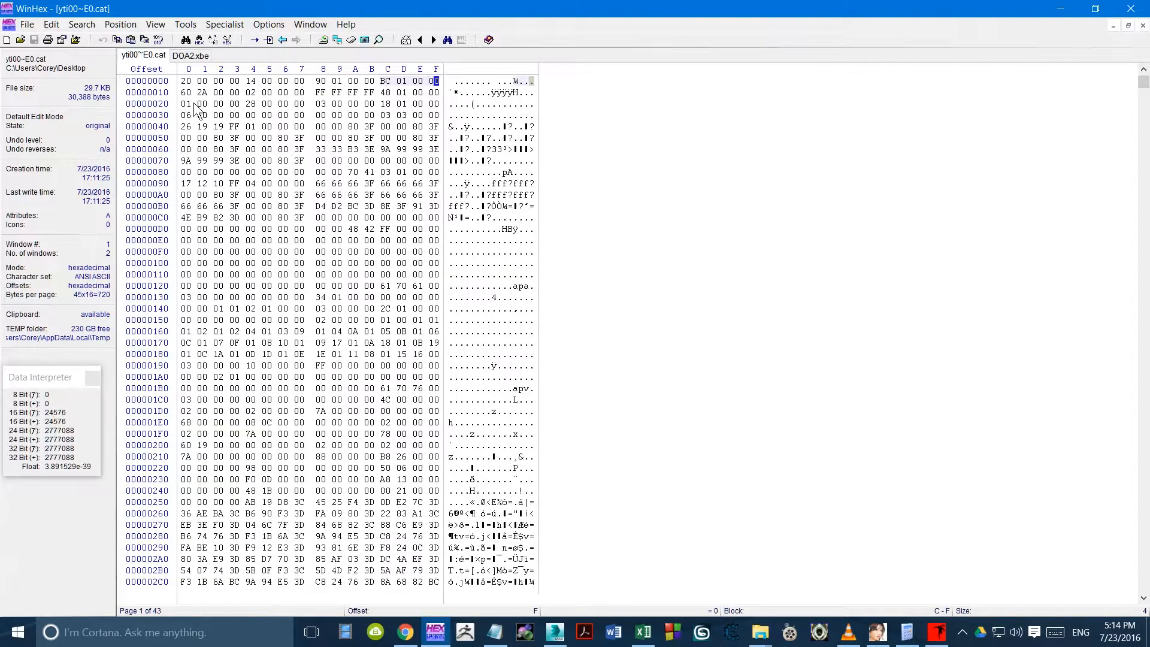
drag(253, 93, 434, 96)
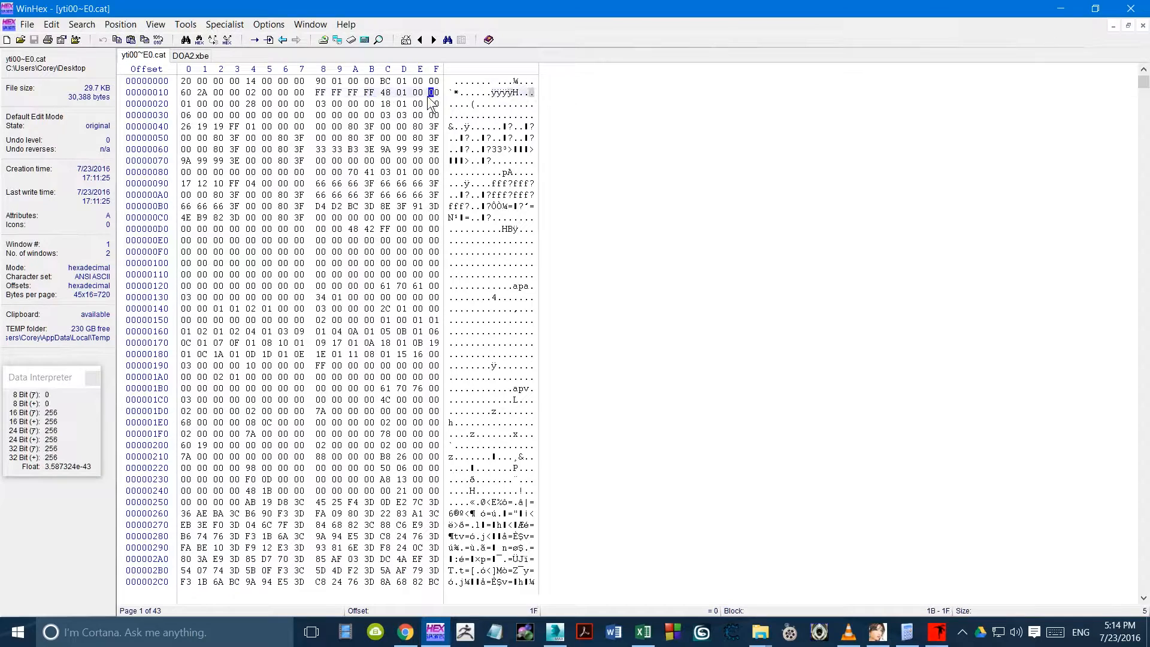
drag(185, 81, 372, 84)
drag(403, 84, 420, 84)
click(419, 83)
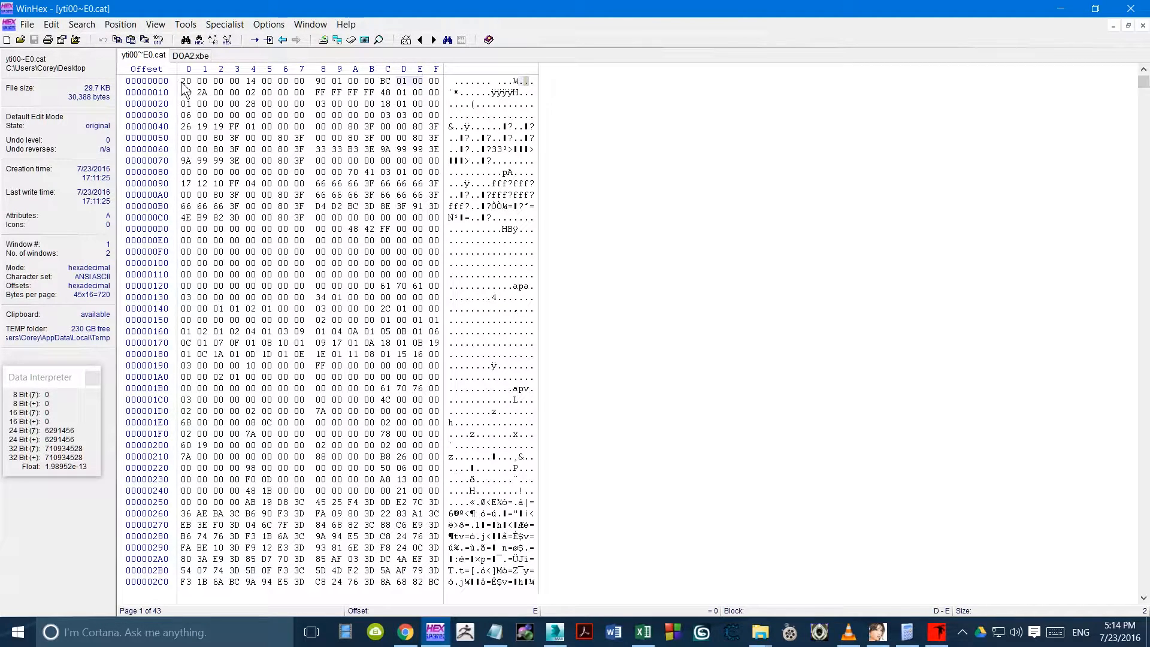
Step: Mark the header block 0 to 2F, followed by its leading four bytes 0 to 3, and select offset 0
drag(185, 82, 436, 113)
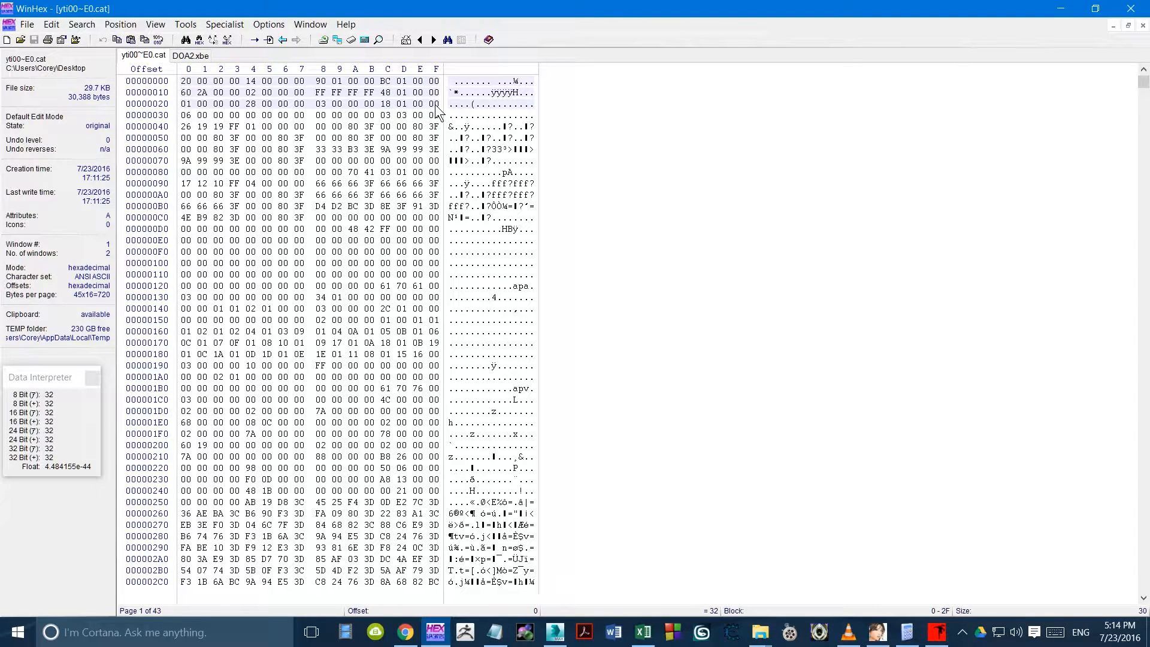
drag(436, 112, 437, 105)
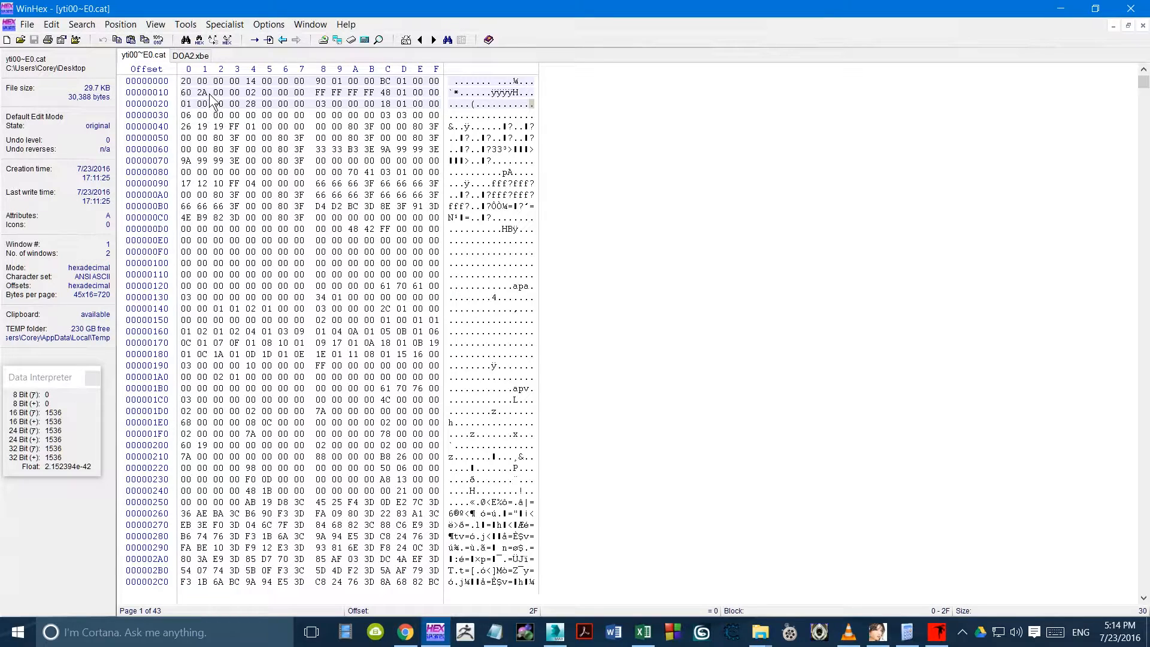
drag(186, 81, 286, 82)
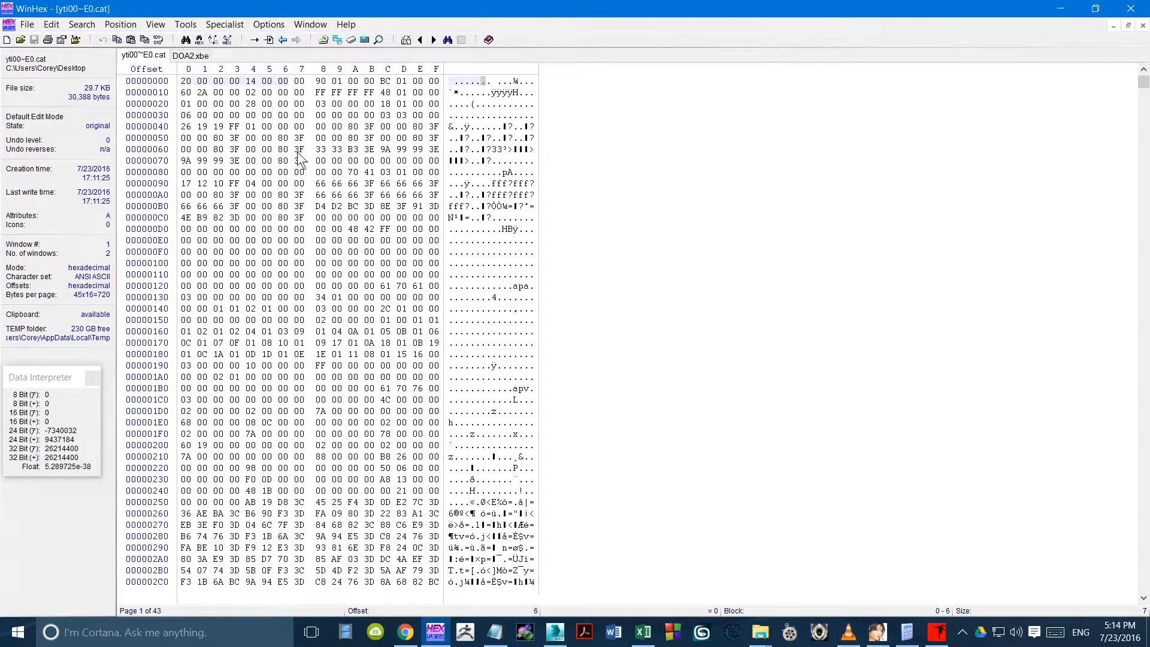
drag(184, 84, 235, 92)
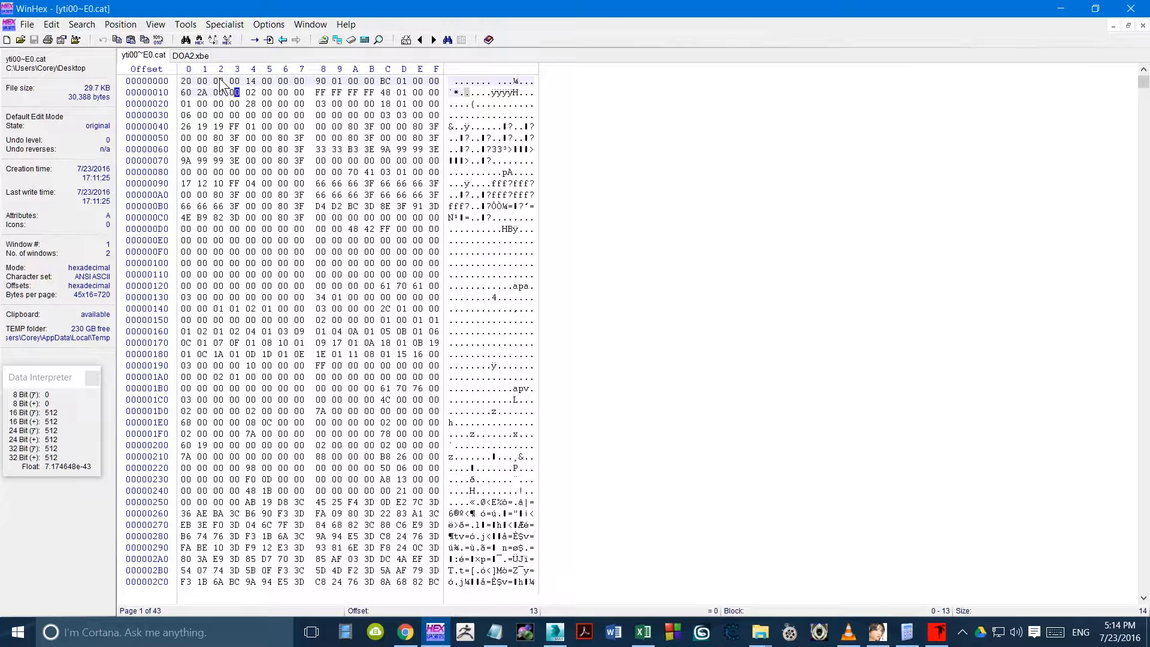
drag(186, 84, 236, 88)
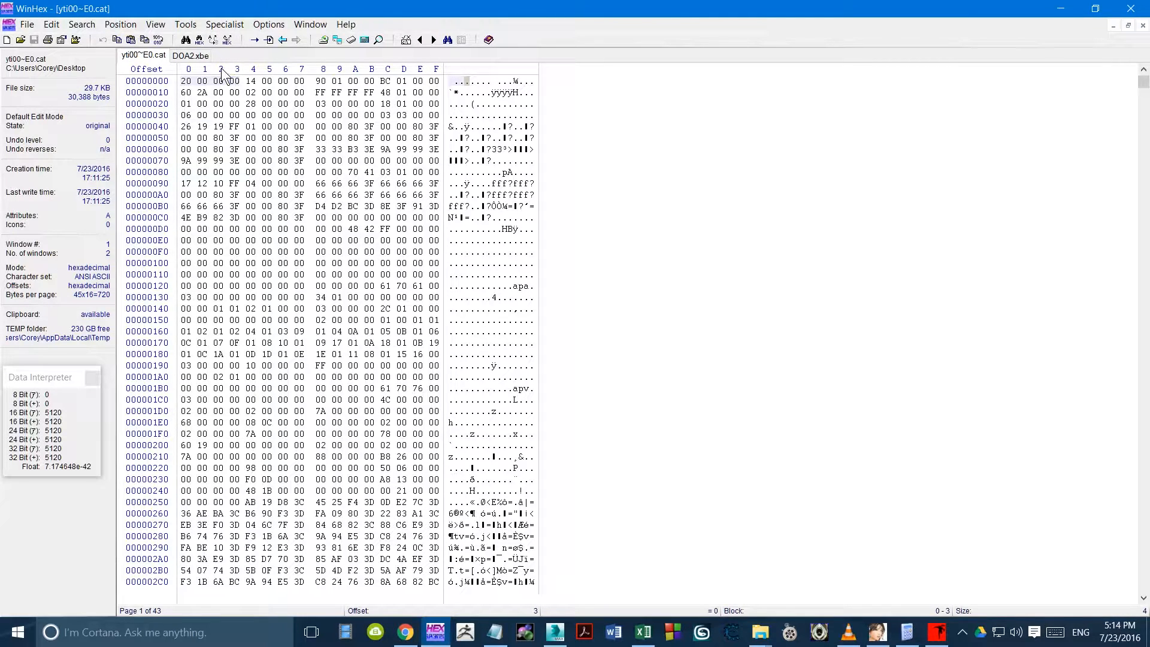
click(185, 80)
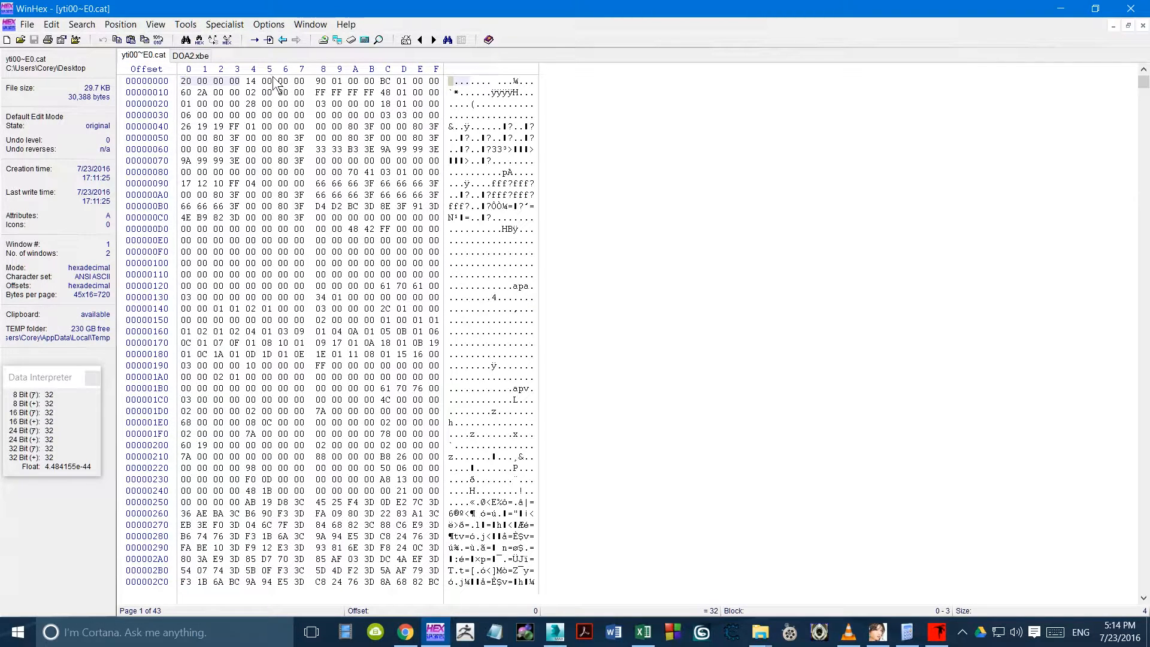
Step: Go to offset 14, the value stored at offset 4, and mark the data from there to 178
mouse_move(250, 80)
mouse_down()
mouse_move(268, 79)
mouse_move(232, 92)
mouse_up()
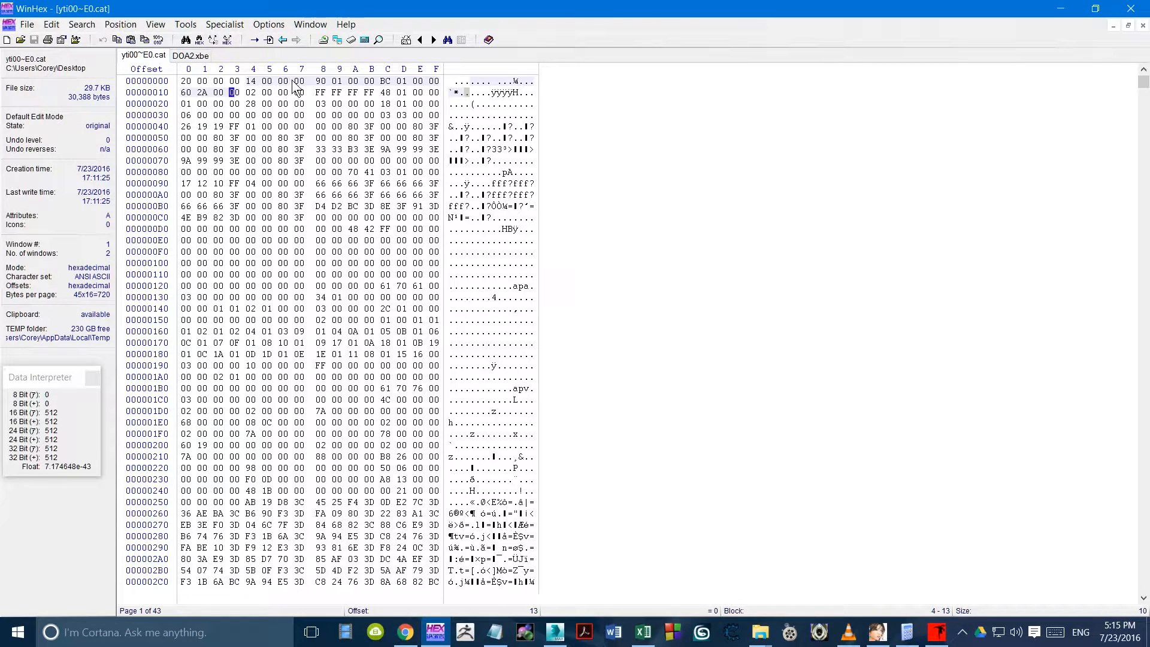
click(252, 84)
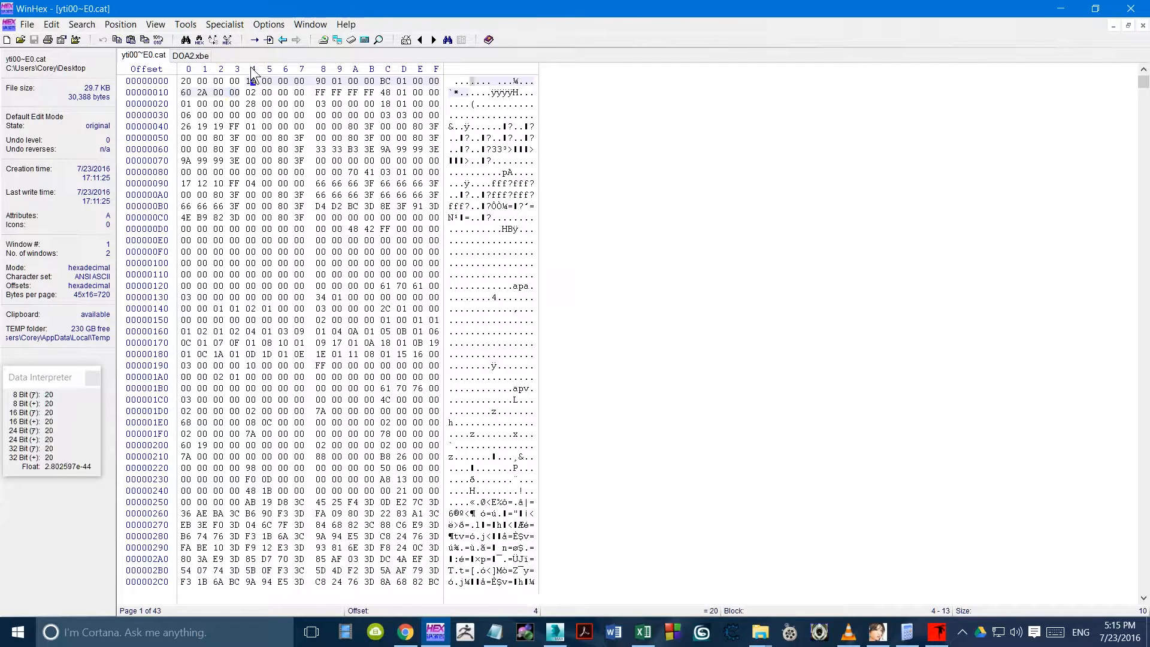
click(254, 39)
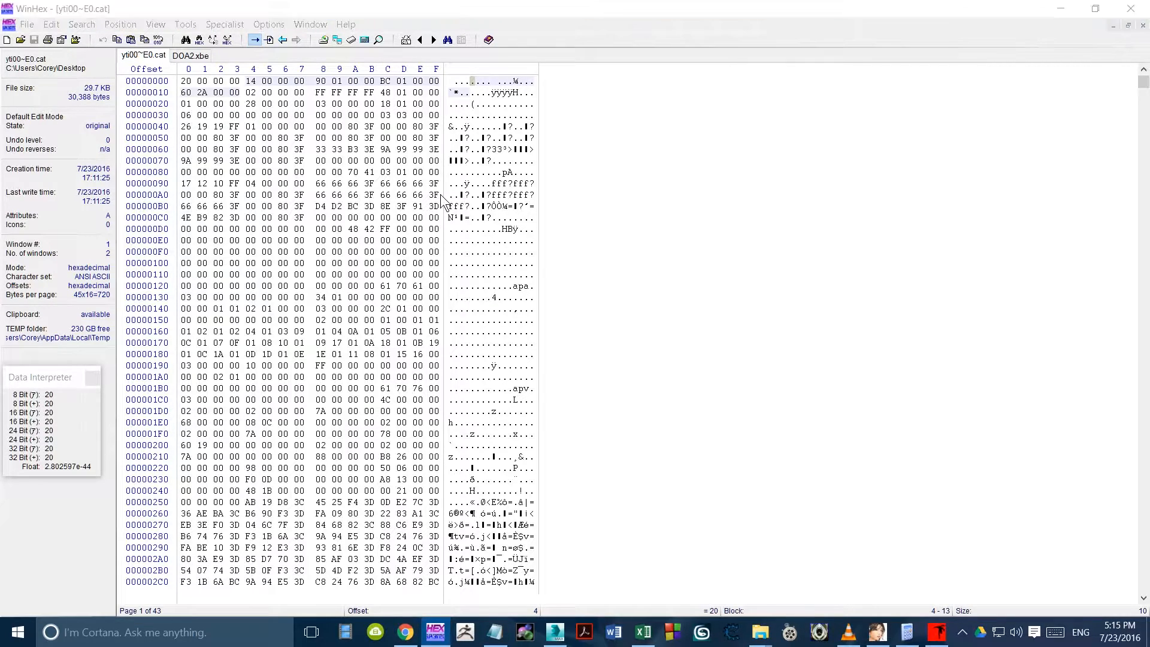
click(553, 306)
double_click(555, 288)
text(14)
click(491, 370)
shift+click(318, 342)
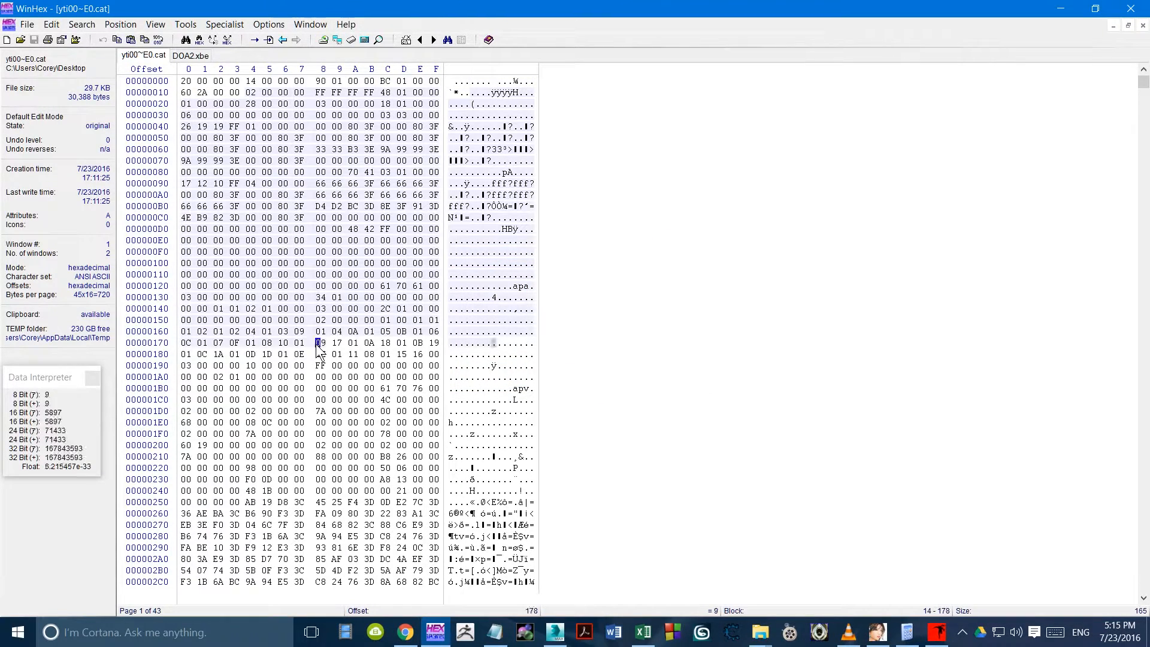
Step: Go to offset 190, the value stored at offset 8, and mark the data from there to 2FF
click(320, 82)
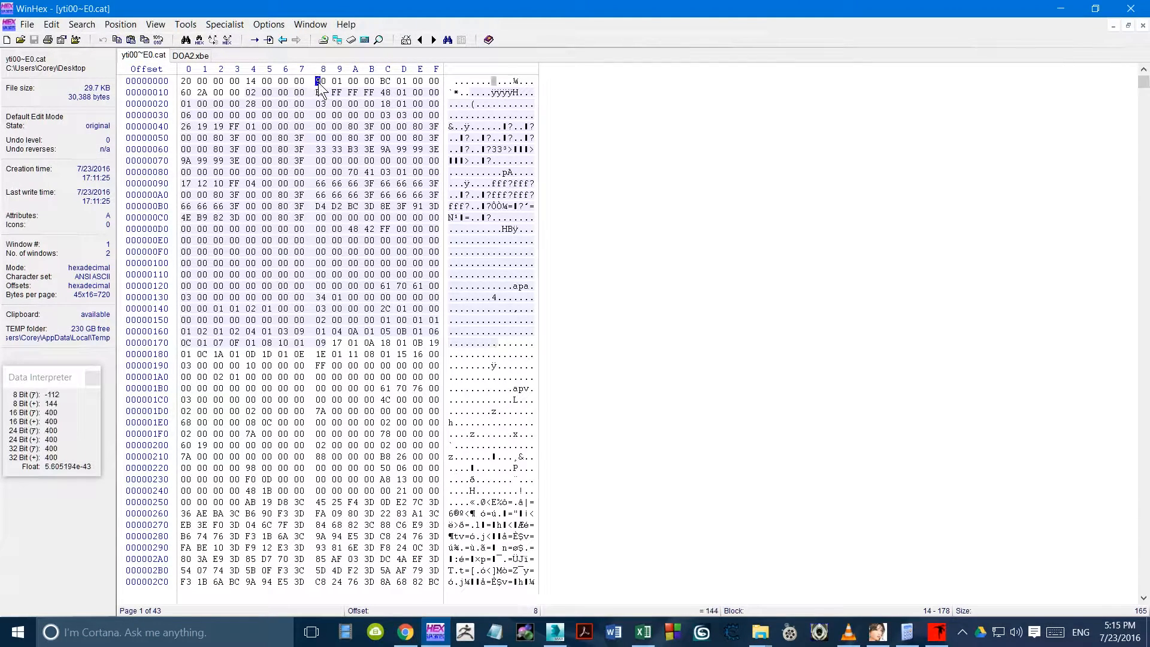
click(254, 40)
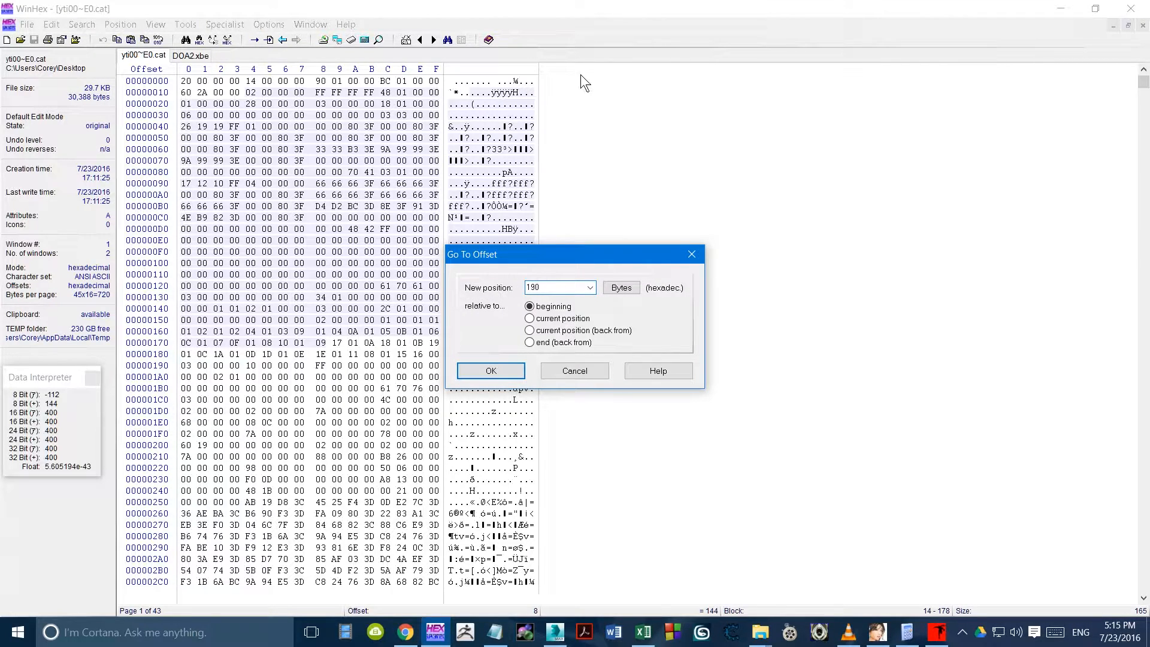
click(496, 372)
drag(191, 365, 292, 618)
scroll(321, 184, up, 1)
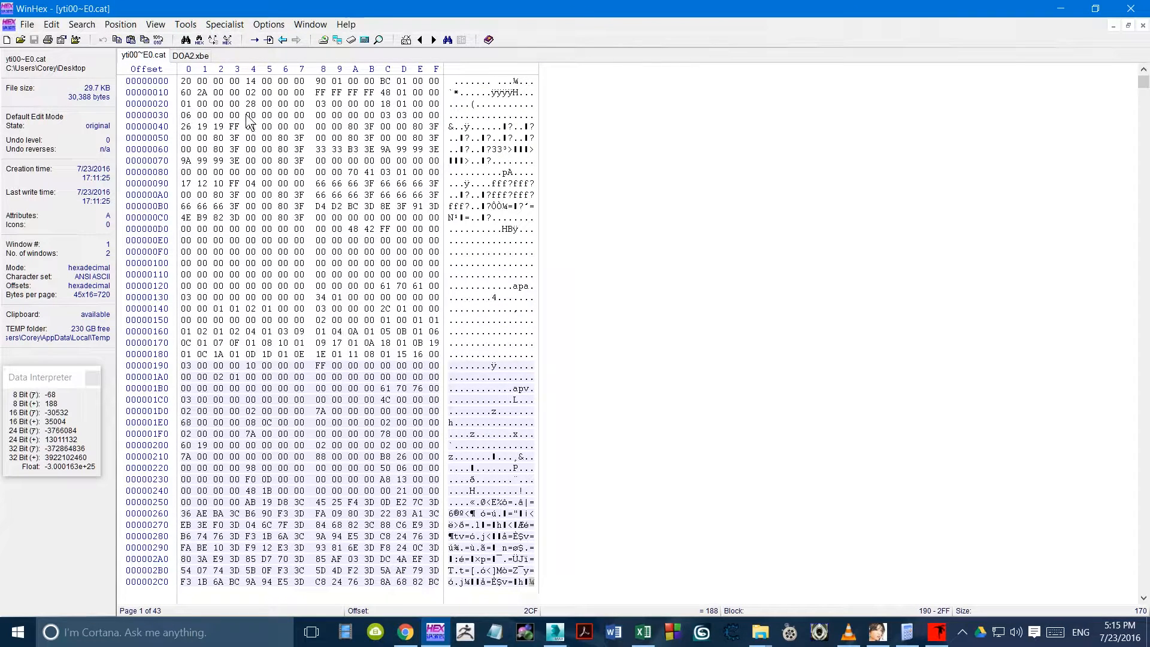
Step: Mark the section 14 to 18F, walk down through the data from offset 14, and return to the start of the file
drag(254, 92, 433, 356)
click(247, 94)
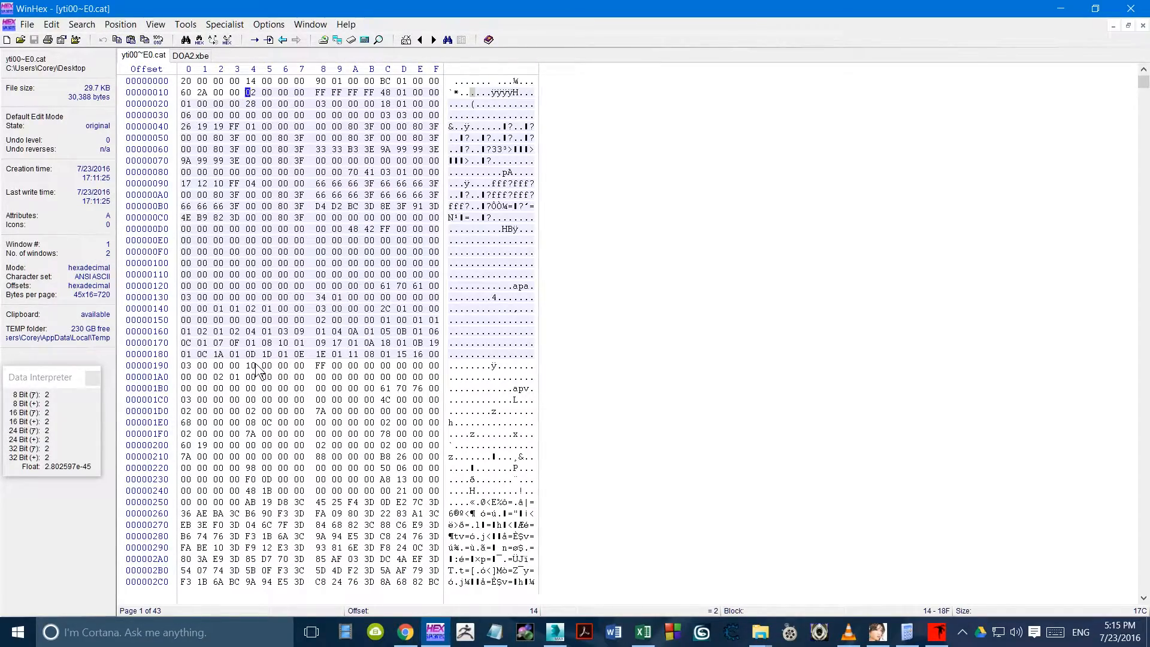
key(Down)
key(Down)
key(Down)
key(Down)
key(Down)
key(Down)
key(Down)
key(Down)
key(Down)
key(Down)
key(Down)
key(Down)
key(Down)
key(Down)
key(Down)
key(Down)
key(Down)
key(Down)
key(Down)
key(Down)
key(Page_Up)
key(Page_Up)
Step: Mark the second half of the first row, the entry table 14 to 37, and the section 14 to 130
drag(323, 81, 438, 85)
click(371, 84)
drag(190, 94, 299, 118)
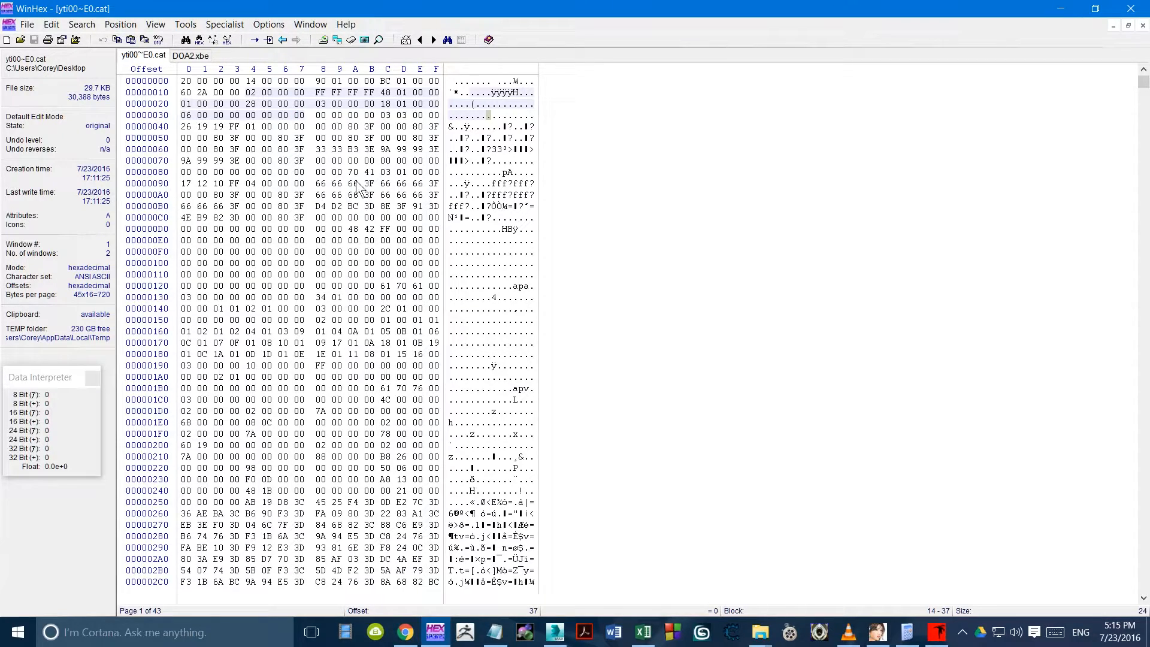
drag(189, 82, 206, 82)
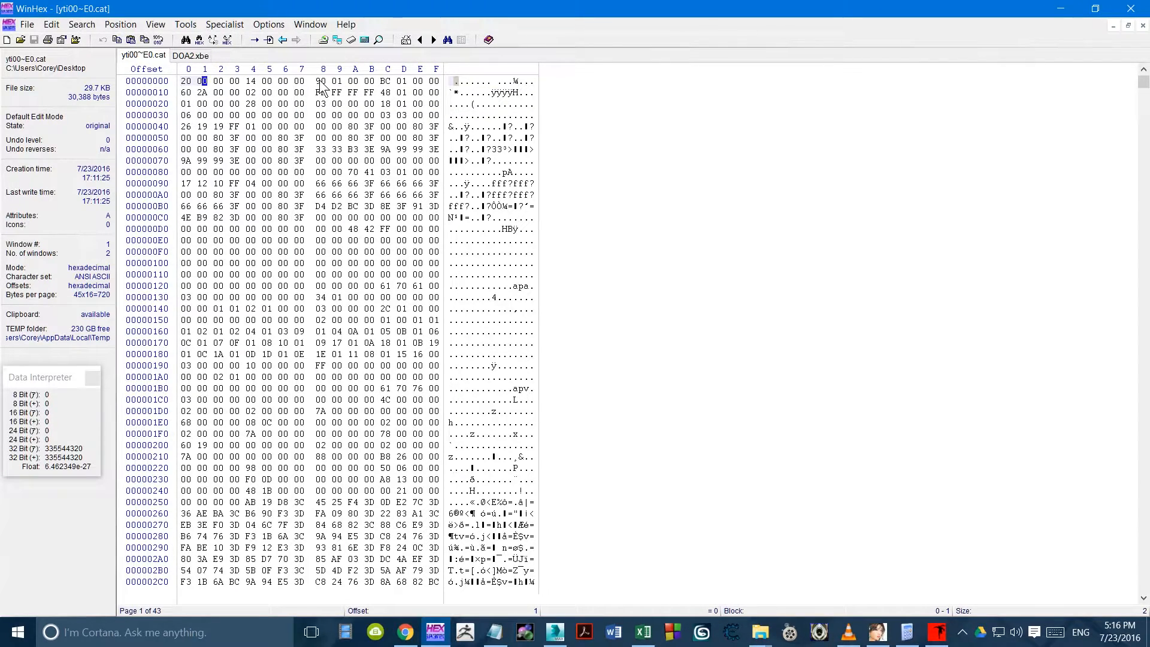
drag(253, 81, 450, 298)
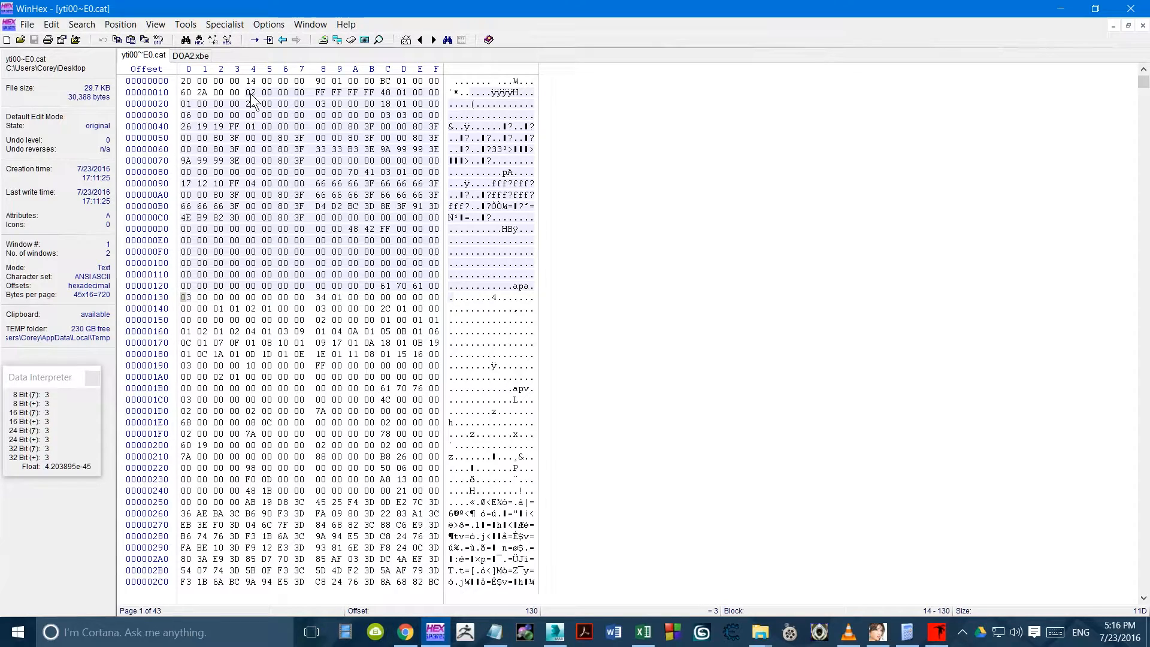
Step: Mark the eight-byte table entries one by one: 14 to 1B, 1C to 23, 24 to 2B and 2C to 33
drag(251, 94, 367, 94)
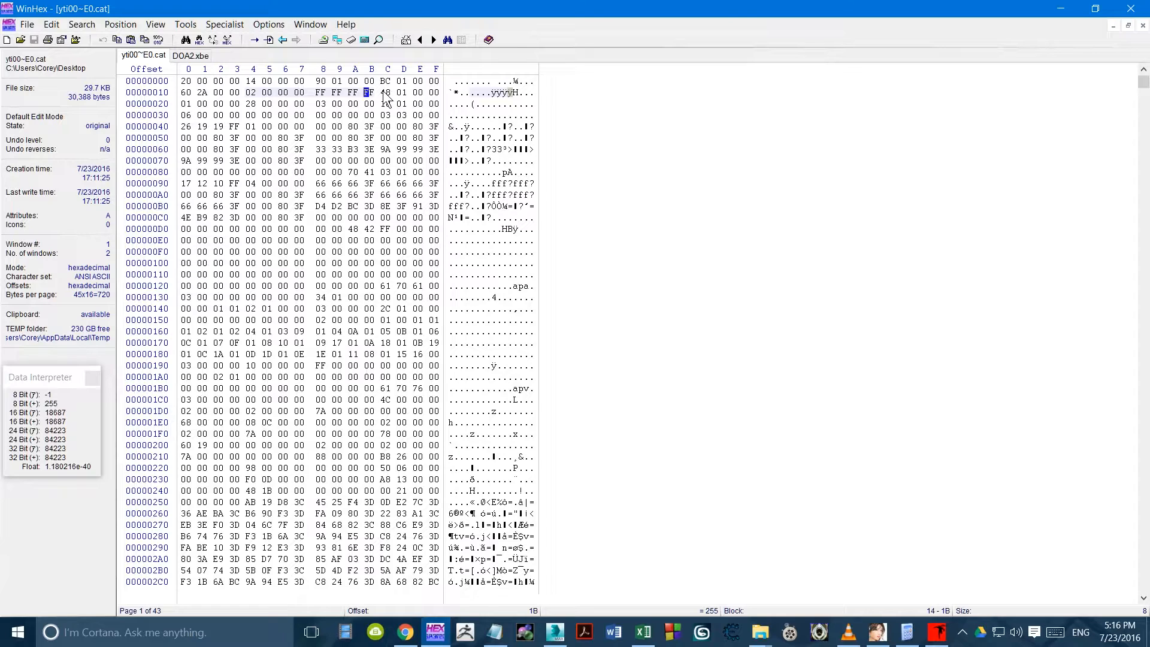
drag(384, 92, 232, 105)
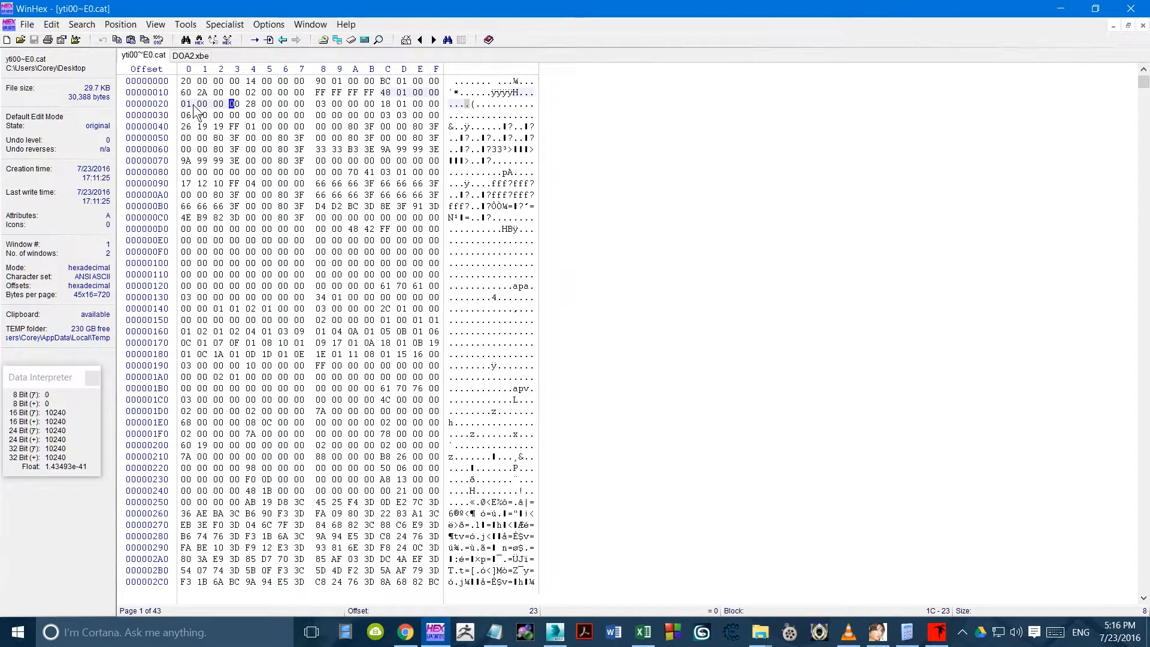
drag(251, 107, 371, 106)
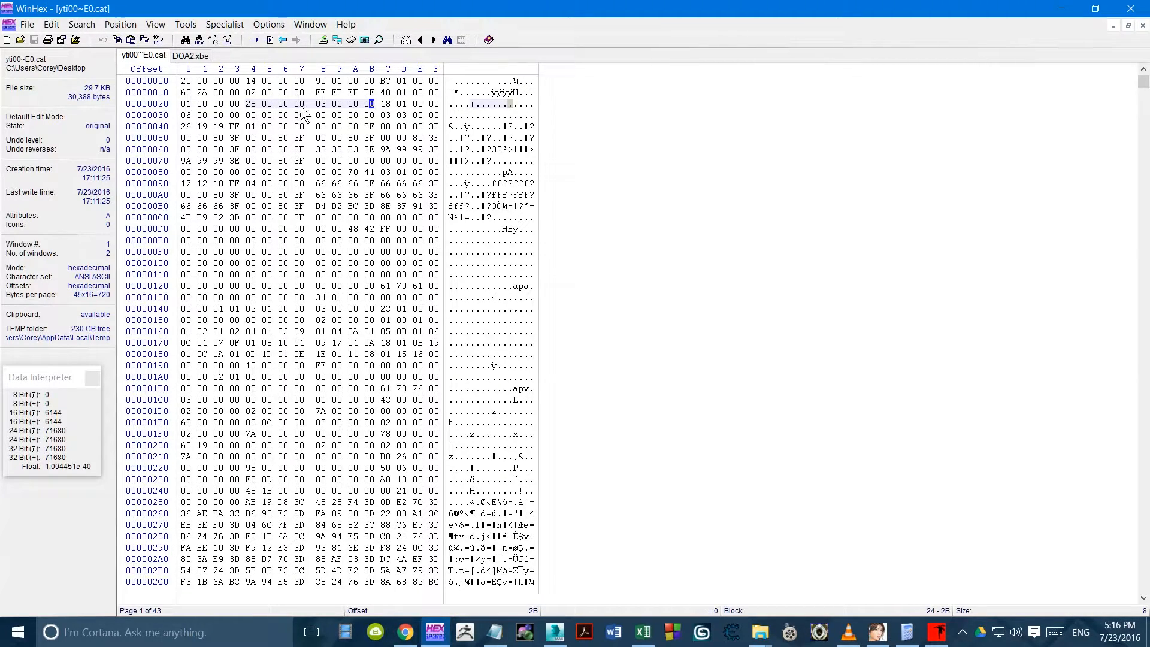
drag(388, 106, 238, 115)
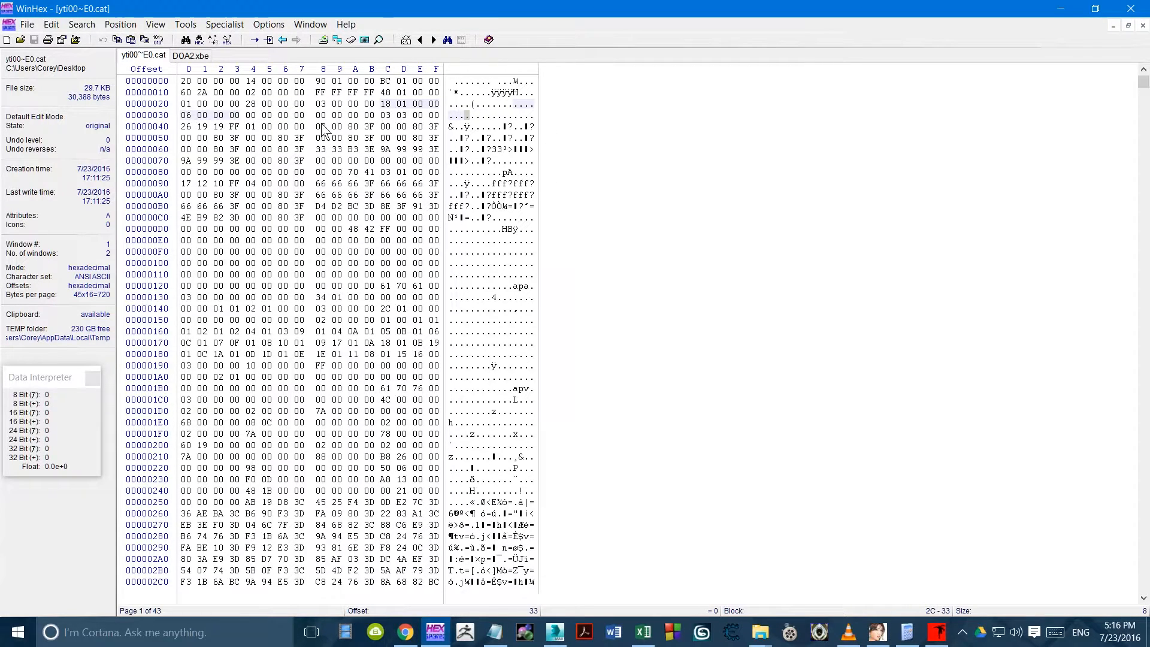
drag(387, 94, 240, 118)
drag(386, 103, 235, 116)
Step: Copy the block of eight zero bytes at offsets 34 to 3B and place the cursor at offset 34
drag(250, 104, 417, 332)
click(280, 116)
drag(248, 115, 369, 124)
click(368, 118)
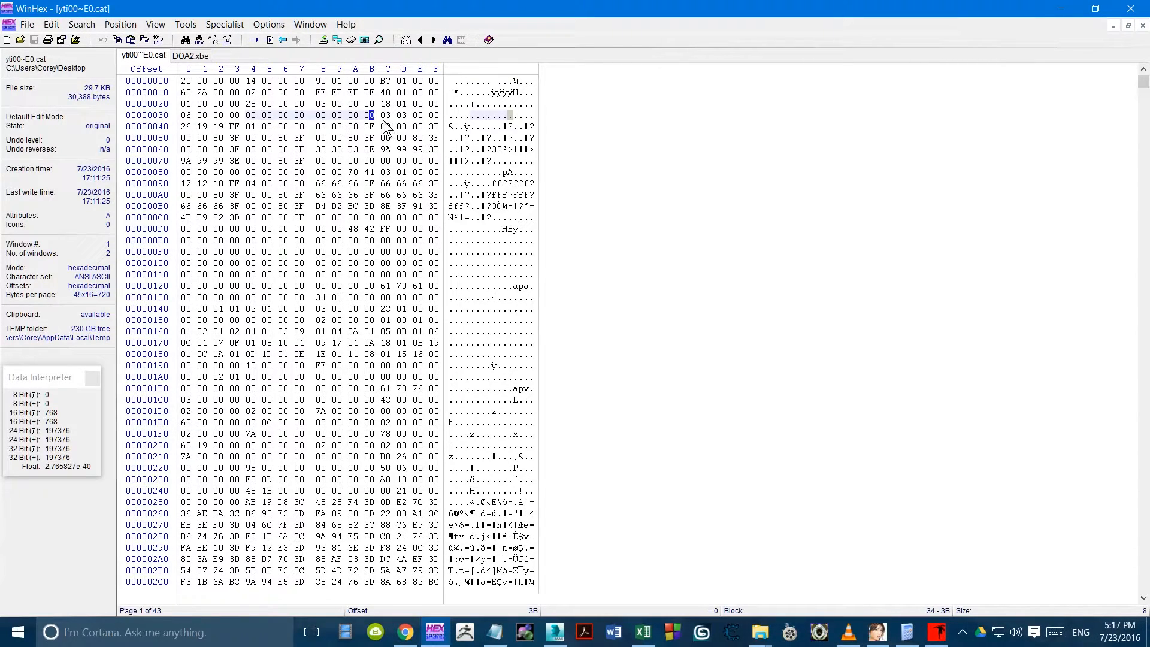
key(ctrl+c)
click(250, 114)
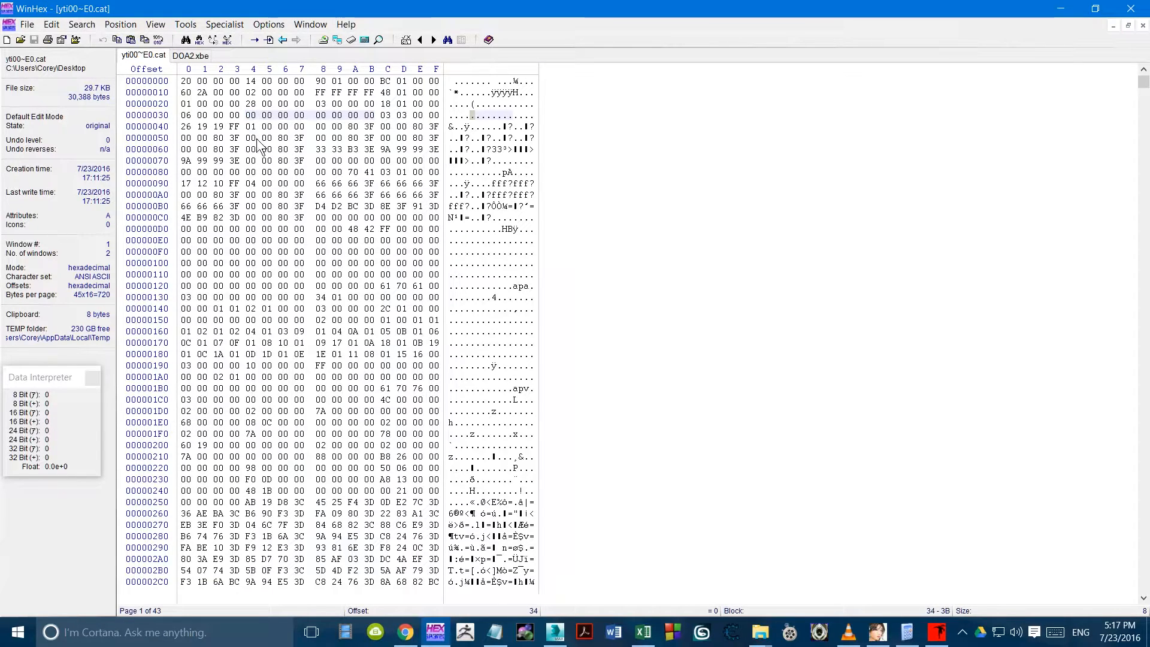
click(52, 24)
mouse_move(43, 70)
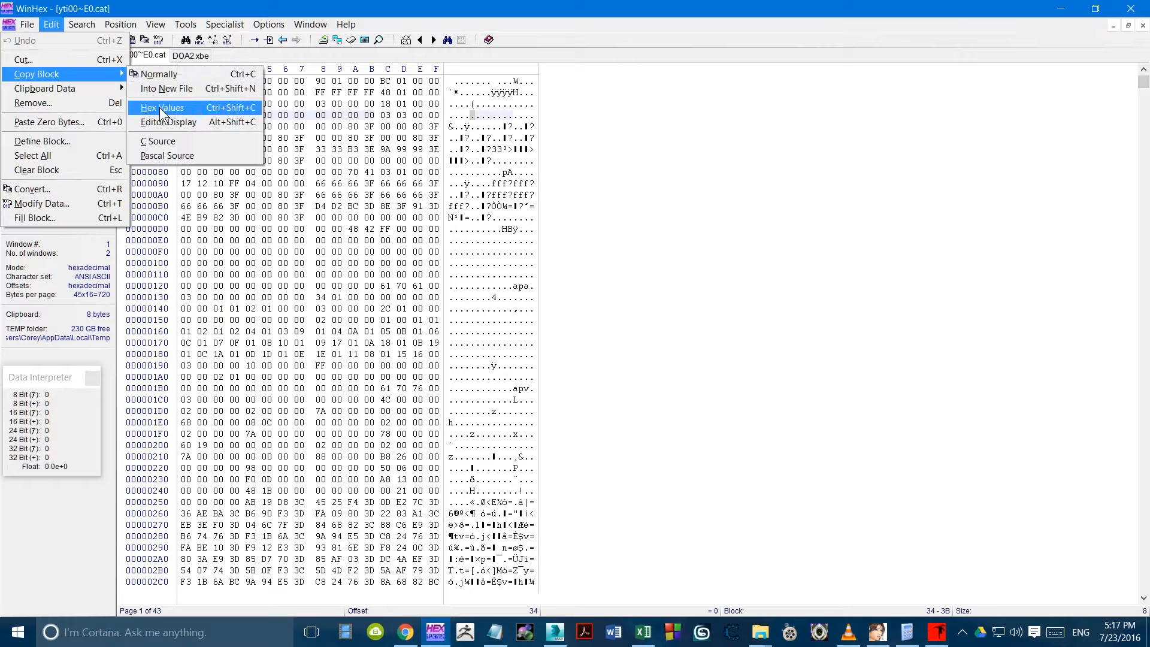
click(209, 111)
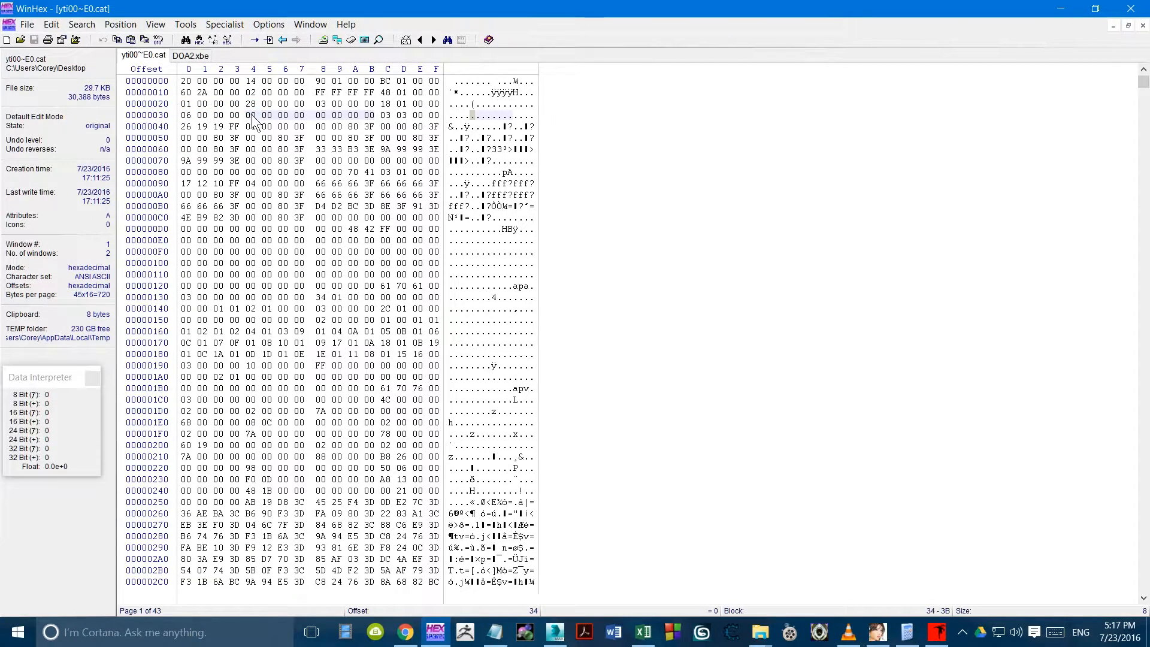
Step: Paste the copied eight bytes at offset 34, accepting the file size increase, and look over the shifted data
click(59, 24)
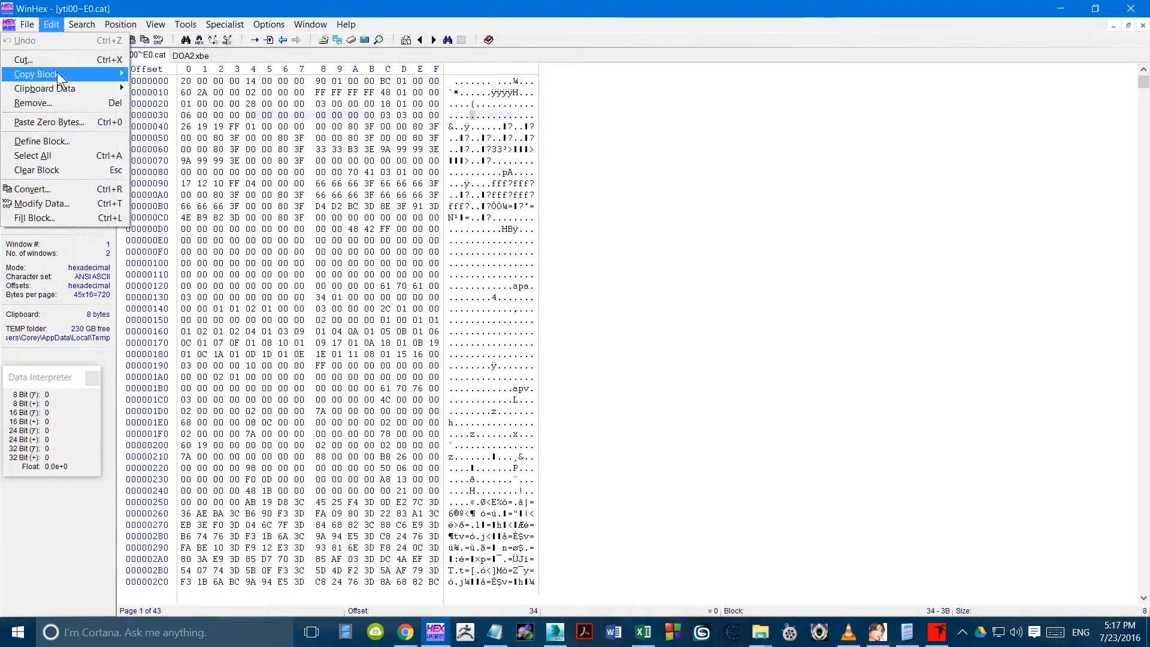
mouse_move(119, 87)
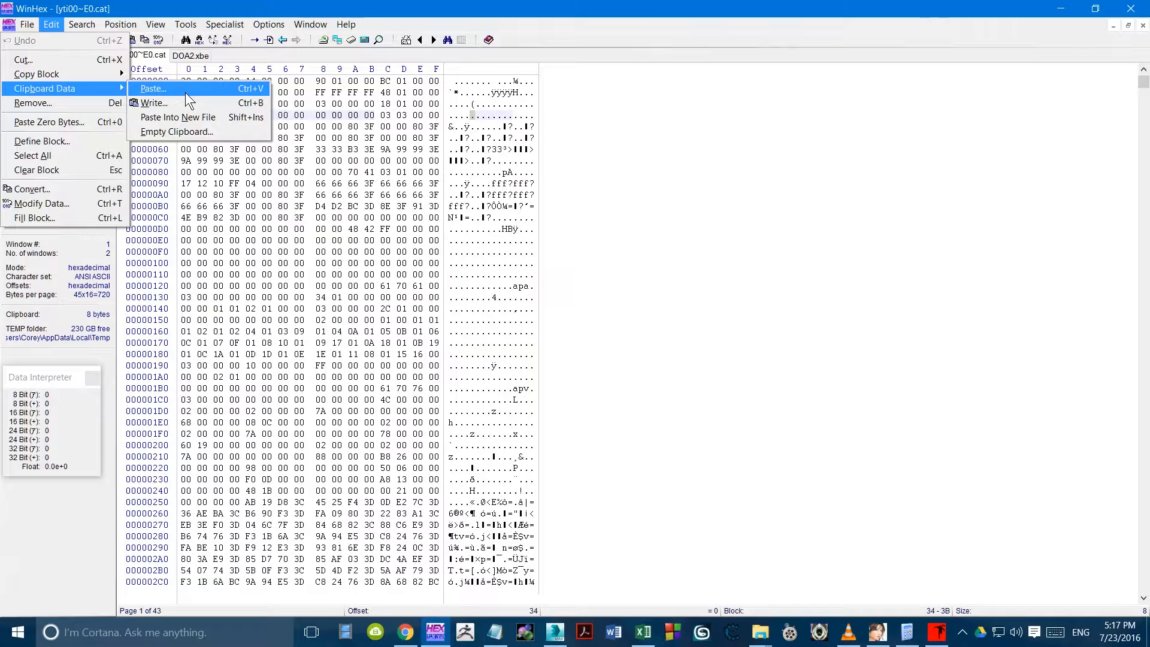
click(185, 92)
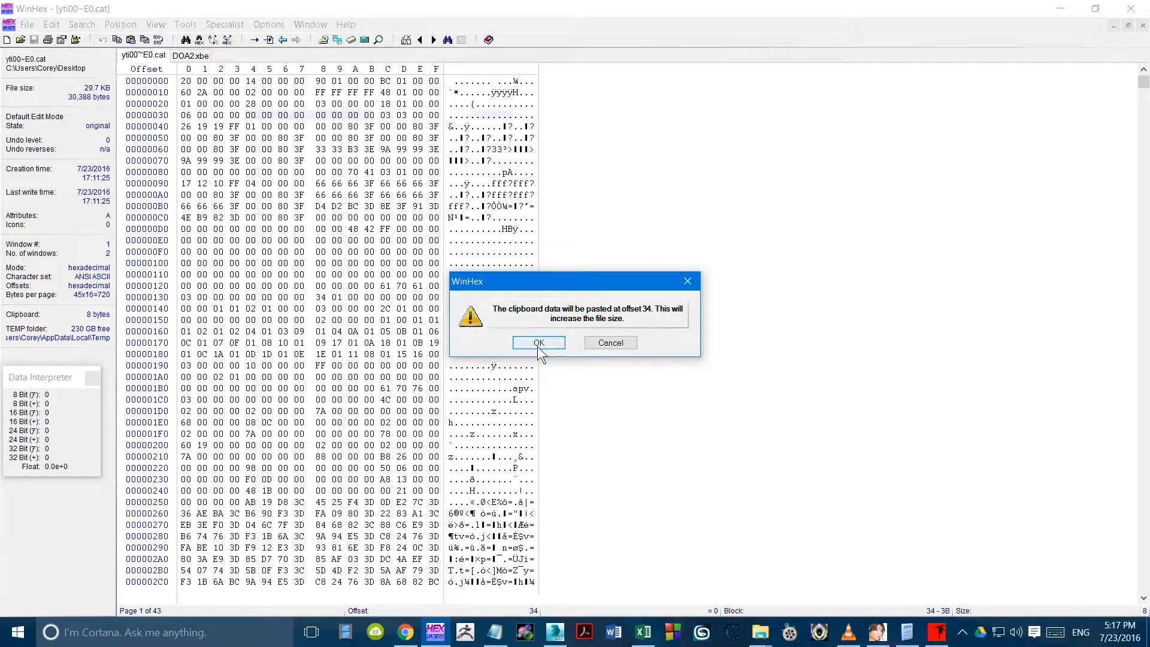
click(538, 342)
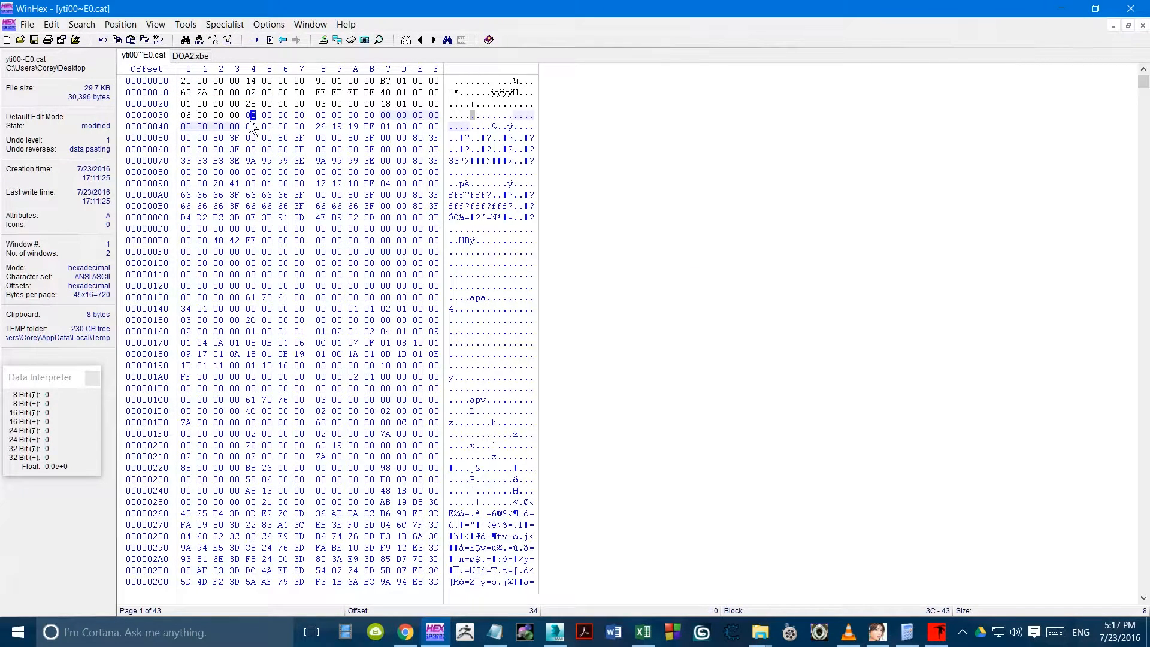
scroll(256, 210, down, 11)
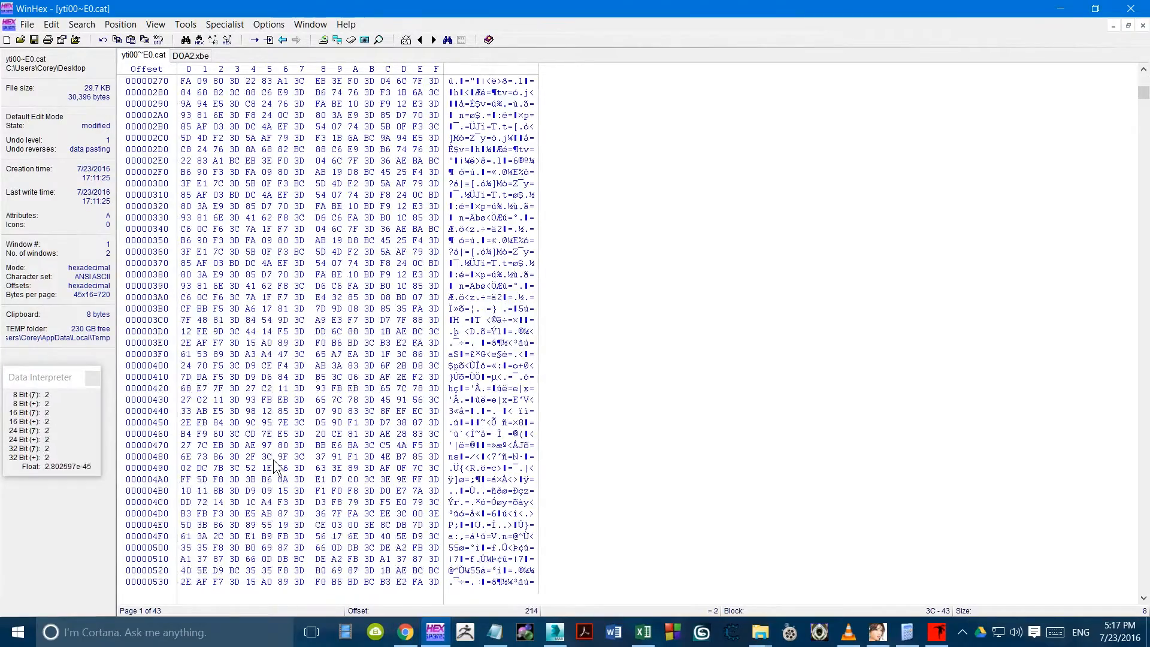
Step: Mark the inserted entry at offsets 34 to 3B, mark the block 44 to 73, and place the cursor at offset 44
scroll(276, 469, down, 2)
scroll(276, 469, up, 13)
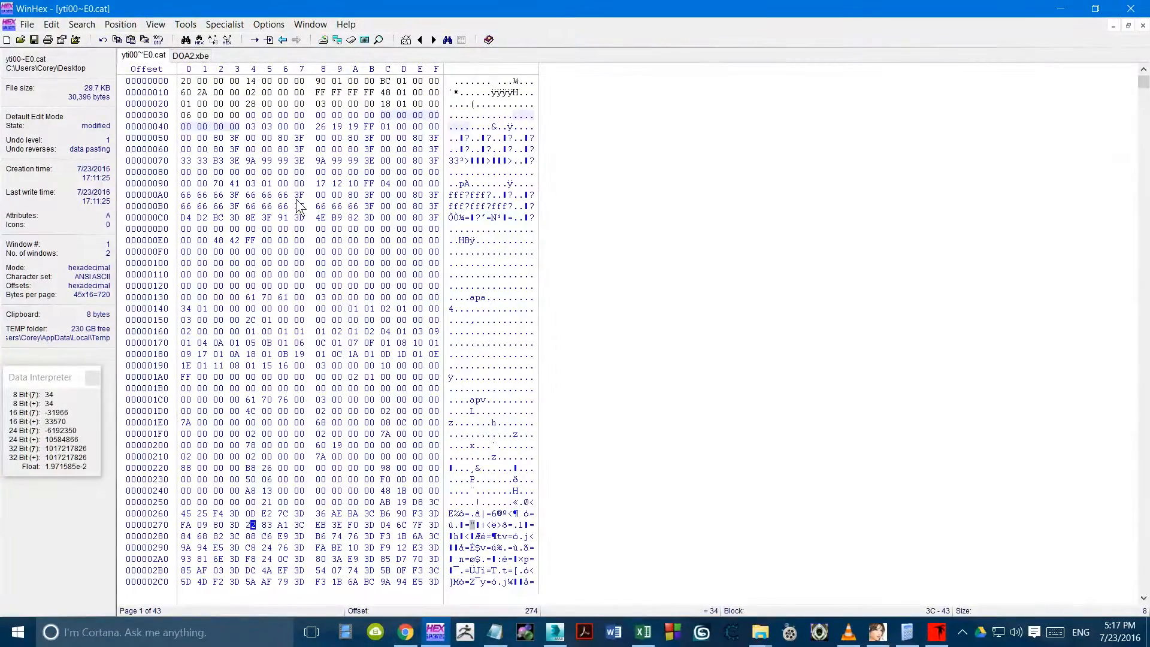
scroll(251, 162, down, 20)
scroll(795, 296, down, 20)
scroll(1144, 365, up, 20)
scroll(1144, 84, up, 20)
drag(1144, 85, 1144, 72)
drag(249, 119, 369, 117)
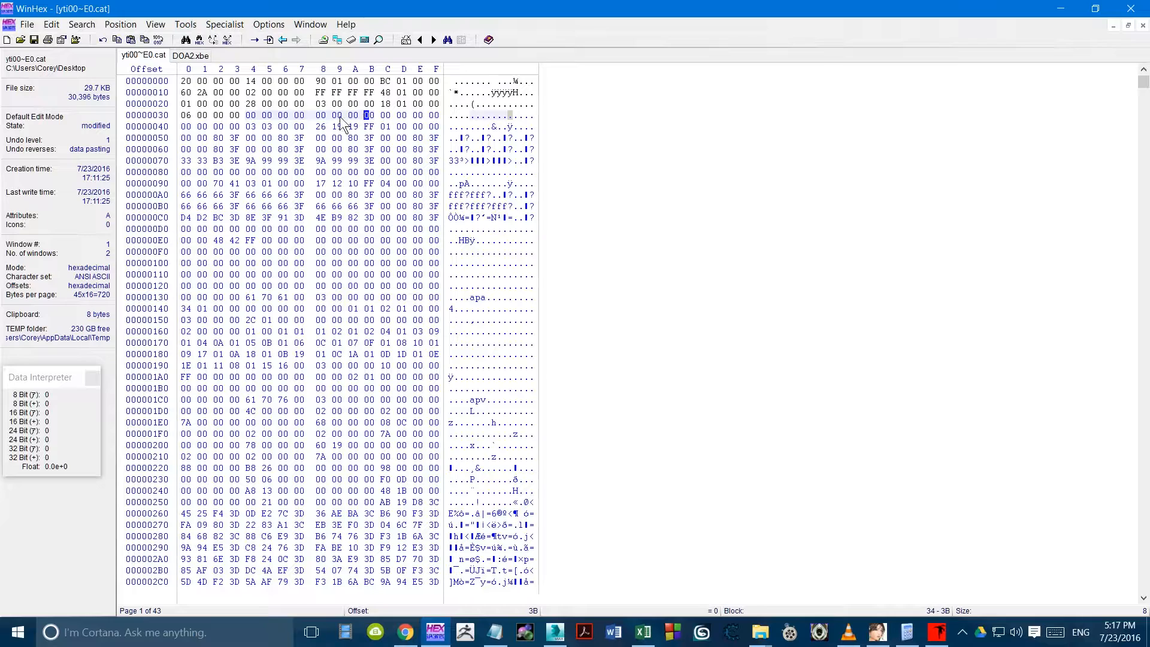
click(250, 116)
drag(250, 128, 236, 162)
click(238, 128)
click(251, 127)
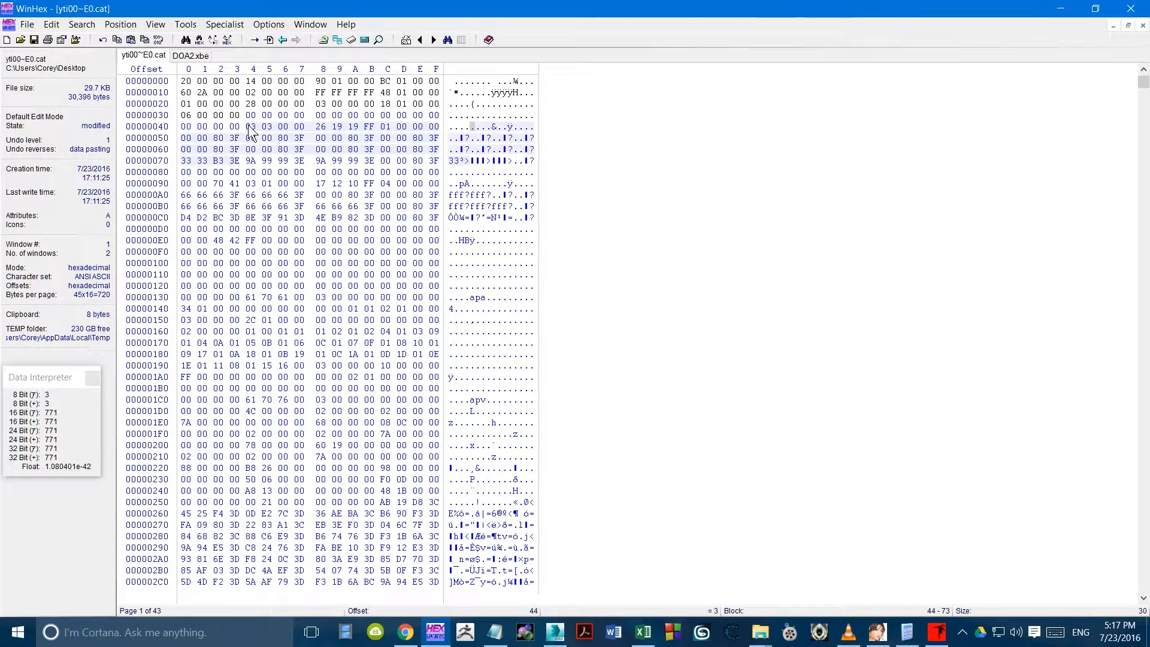
Step: Show the DOA2.xbe file and open the recent text file DOA2U XBE POS.txt in Notepad
click(202, 56)
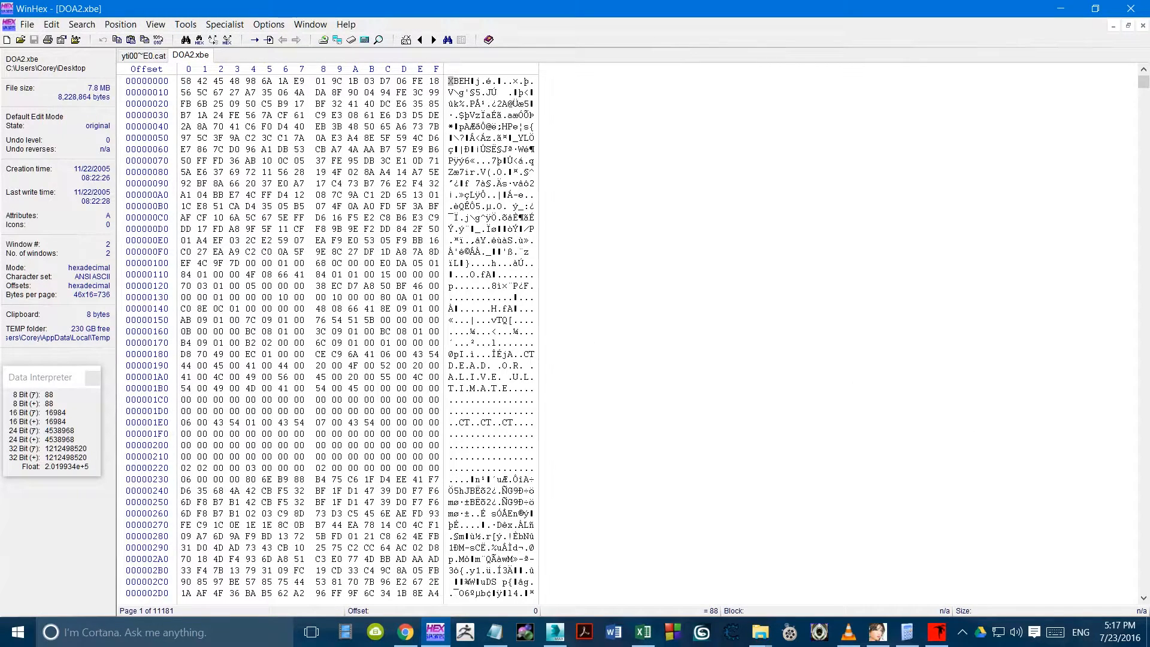
key(alt+Tab)
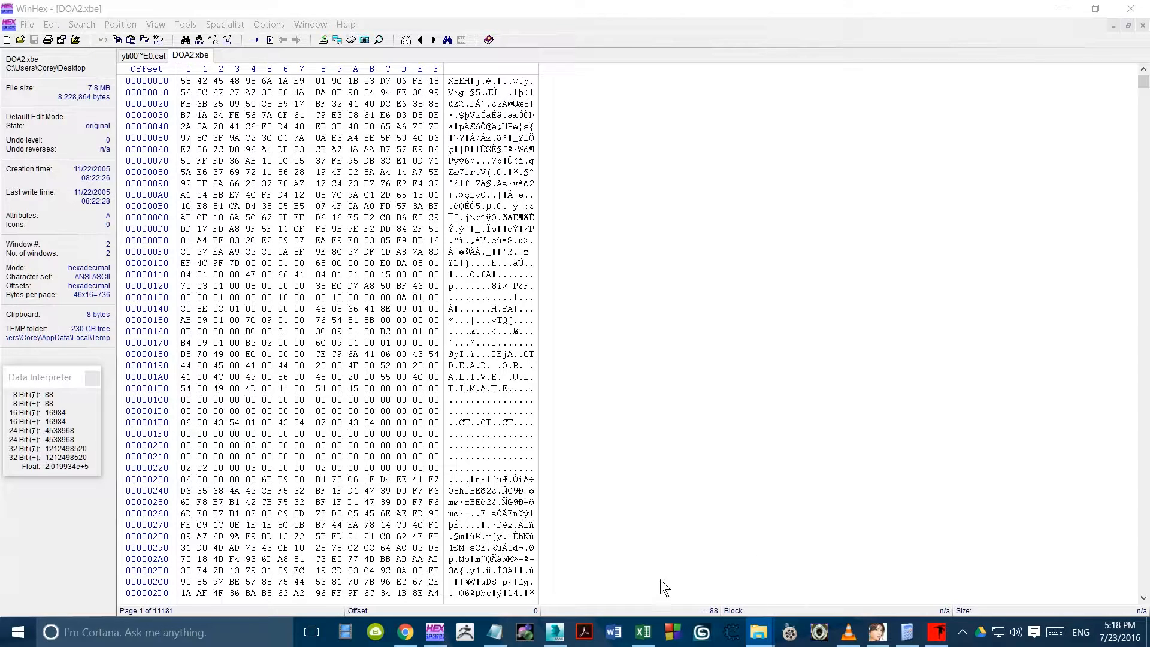
click(495, 631)
right_click(496, 632)
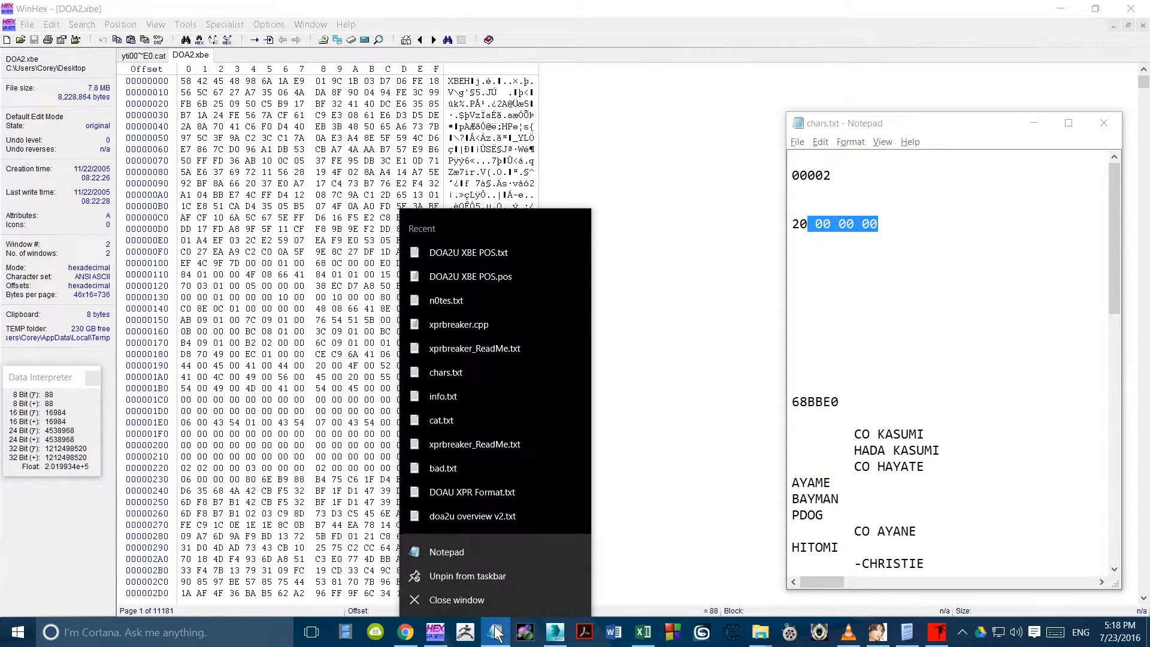
click(508, 251)
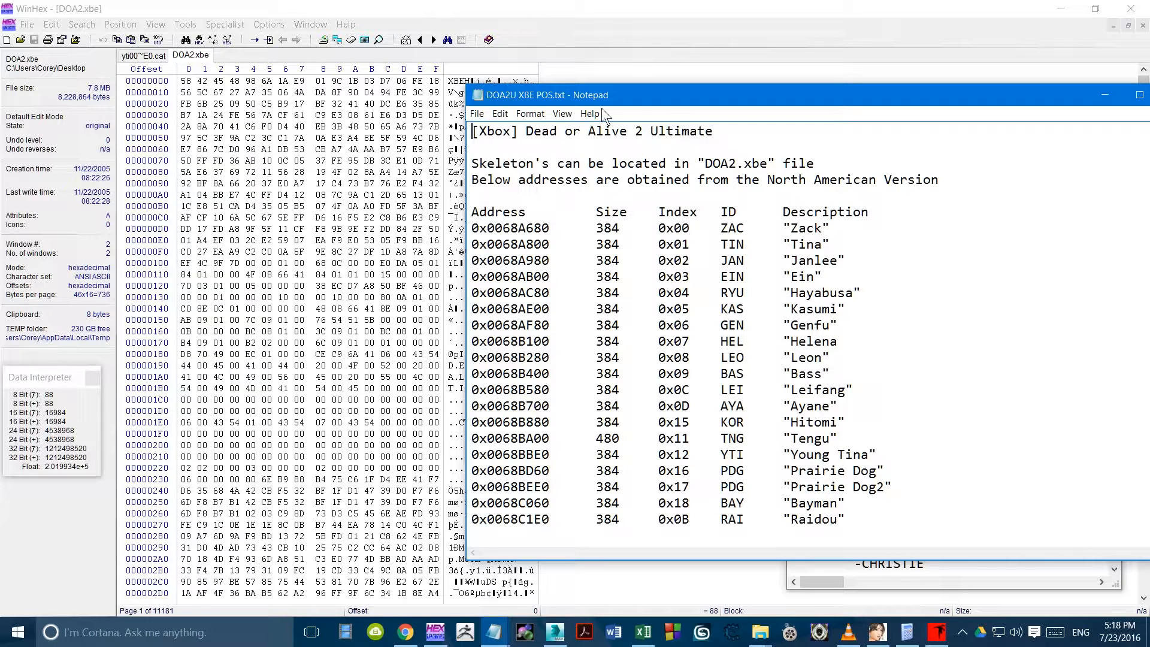
Step: Highlight the "DOA2.xbe" file mention and the words "North American Version" in the notes' introduction
drag(827, 162, 689, 154)
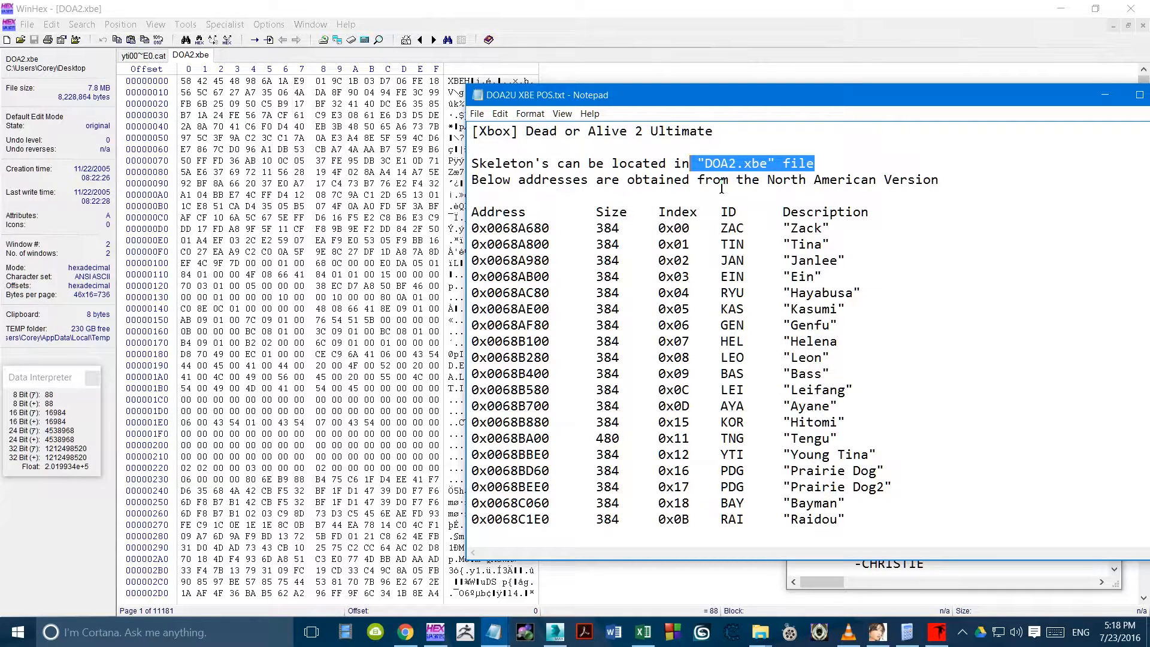
click(965, 181)
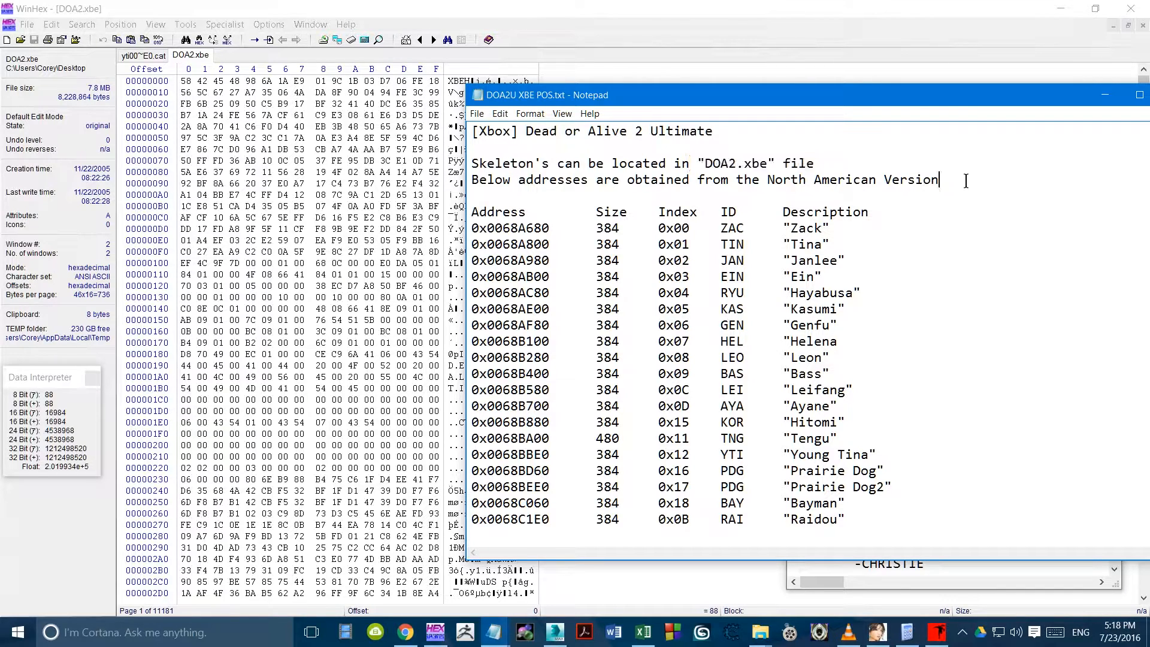
drag(963, 181, 766, 185)
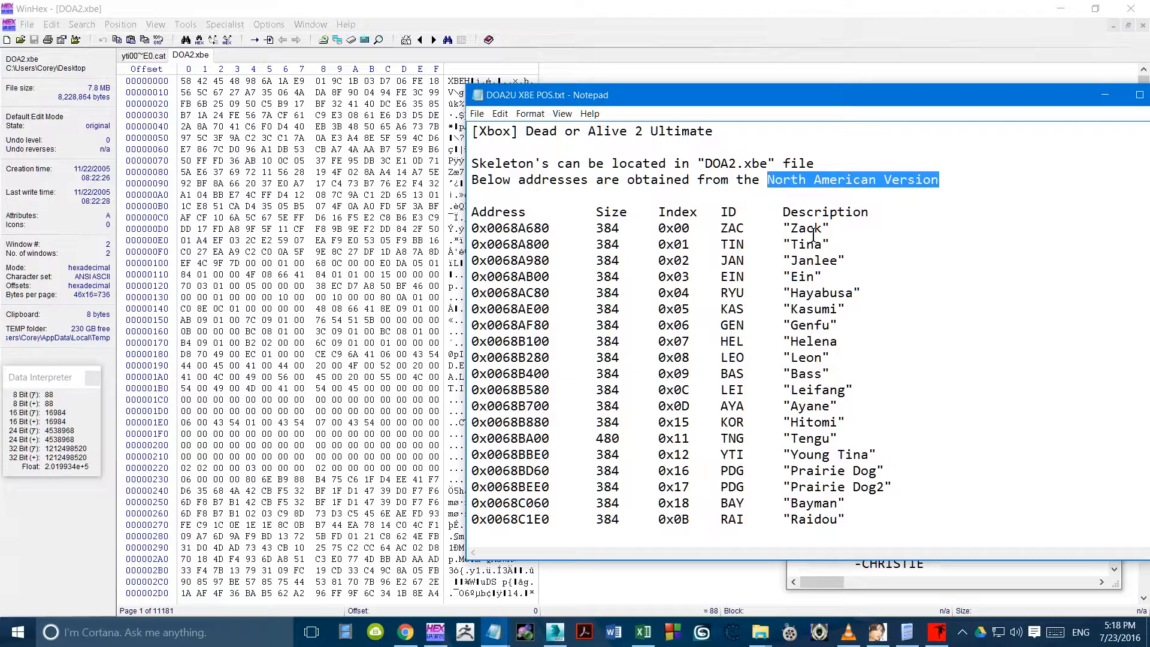
Step: Highlight the skeleton address table, first with its header row, then only the character rows from Zack to Raidou
drag(877, 519, 802, 462)
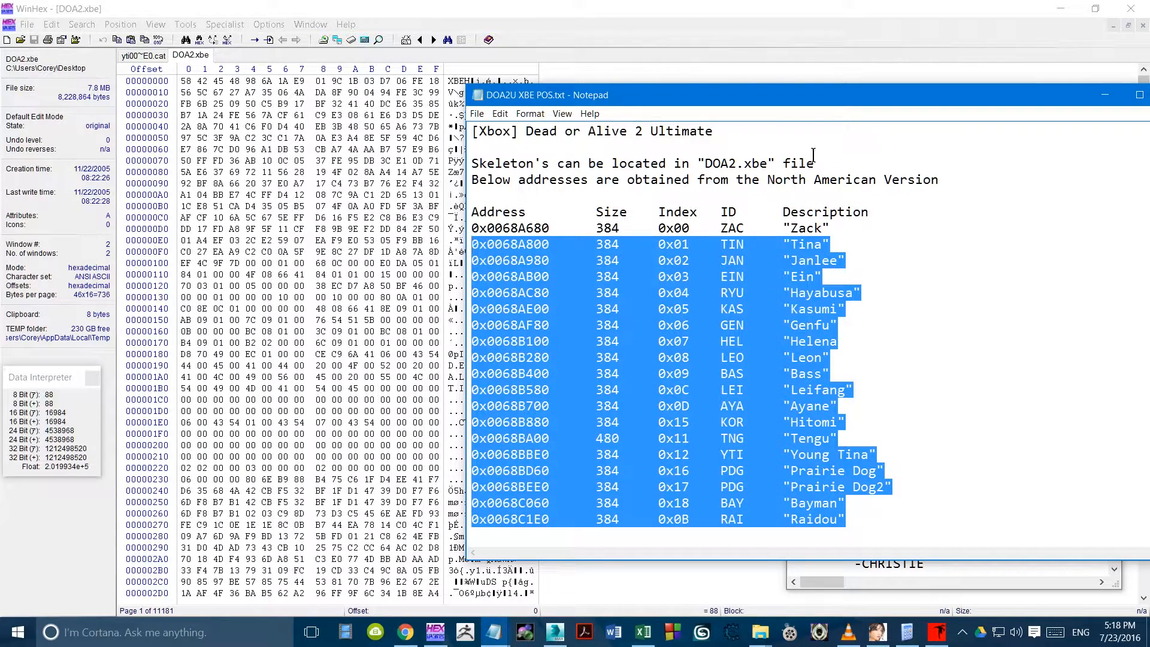
click(814, 154)
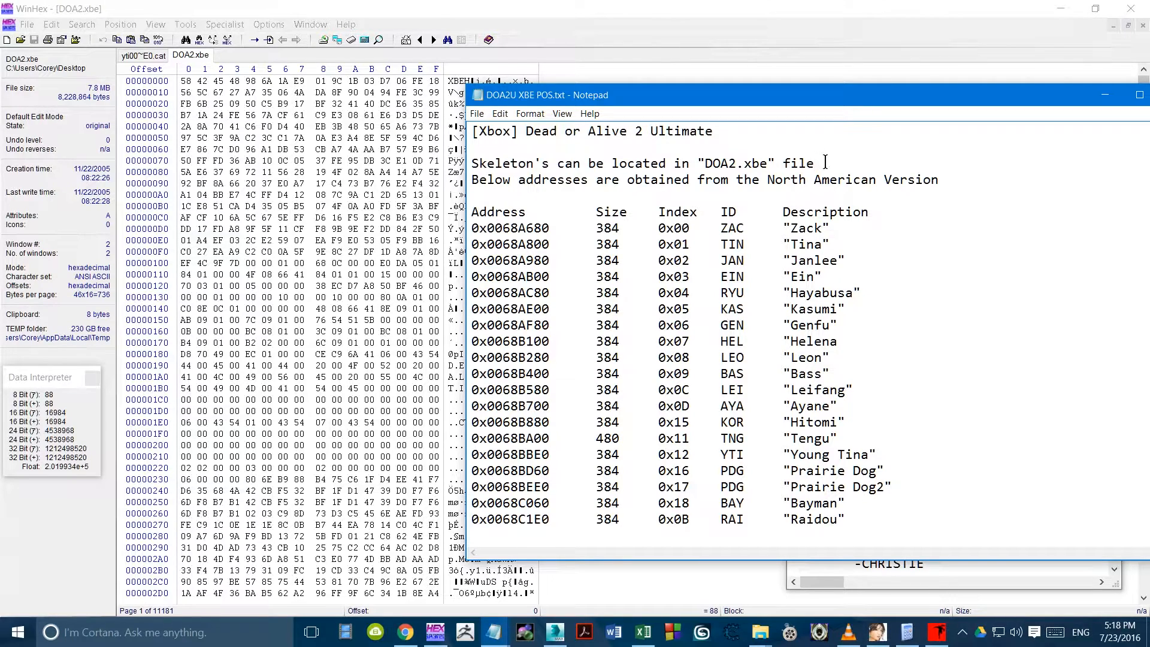
drag(881, 519, 448, 214)
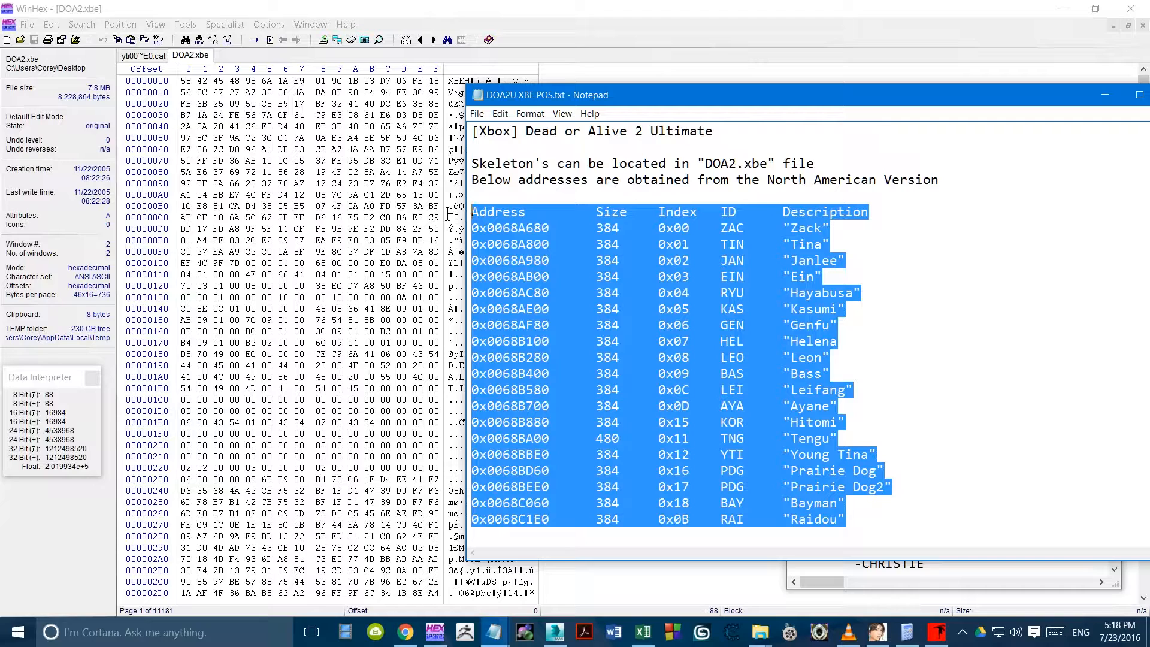
drag(448, 214, 472, 228)
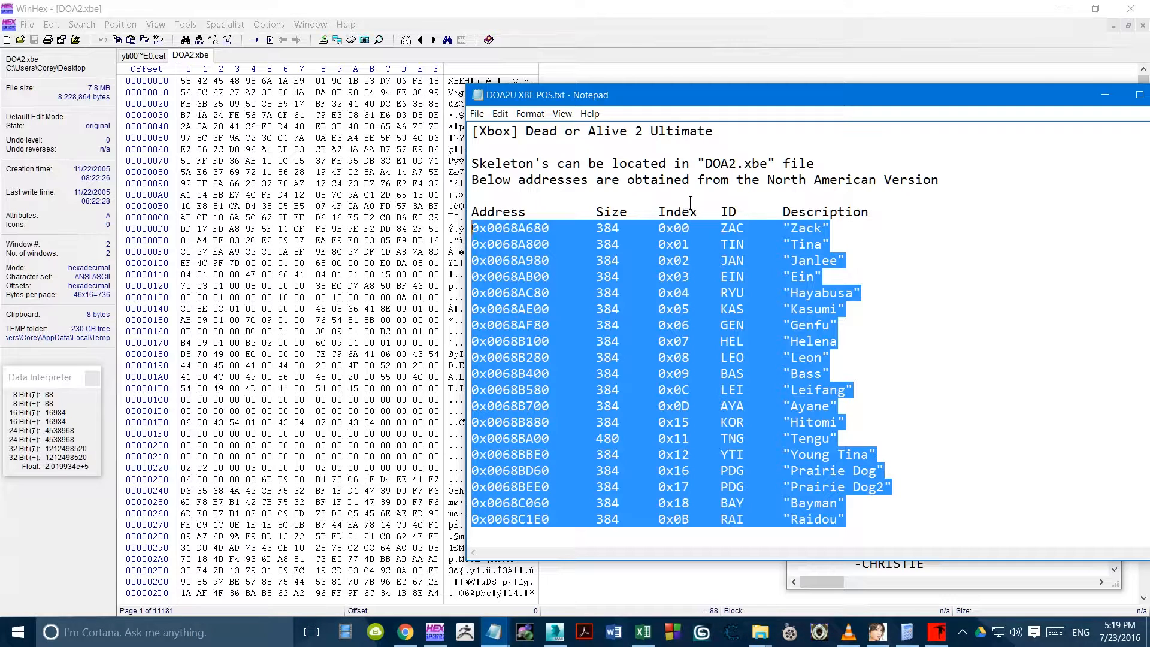
drag(858, 521, 414, 227)
Step: Highlight the Young Tina (YTI) row and copy its address 0068BBE0 without the 0x prefix
drag(889, 462, 437, 446)
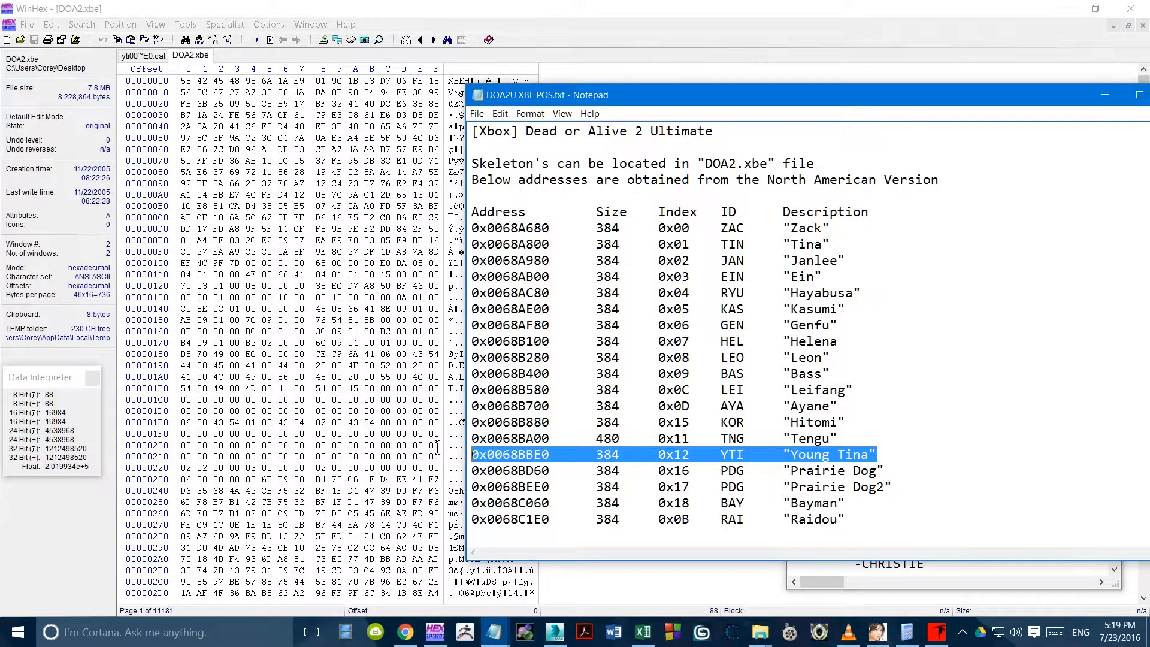
click(548, 455)
double_click(547, 455)
click(548, 455)
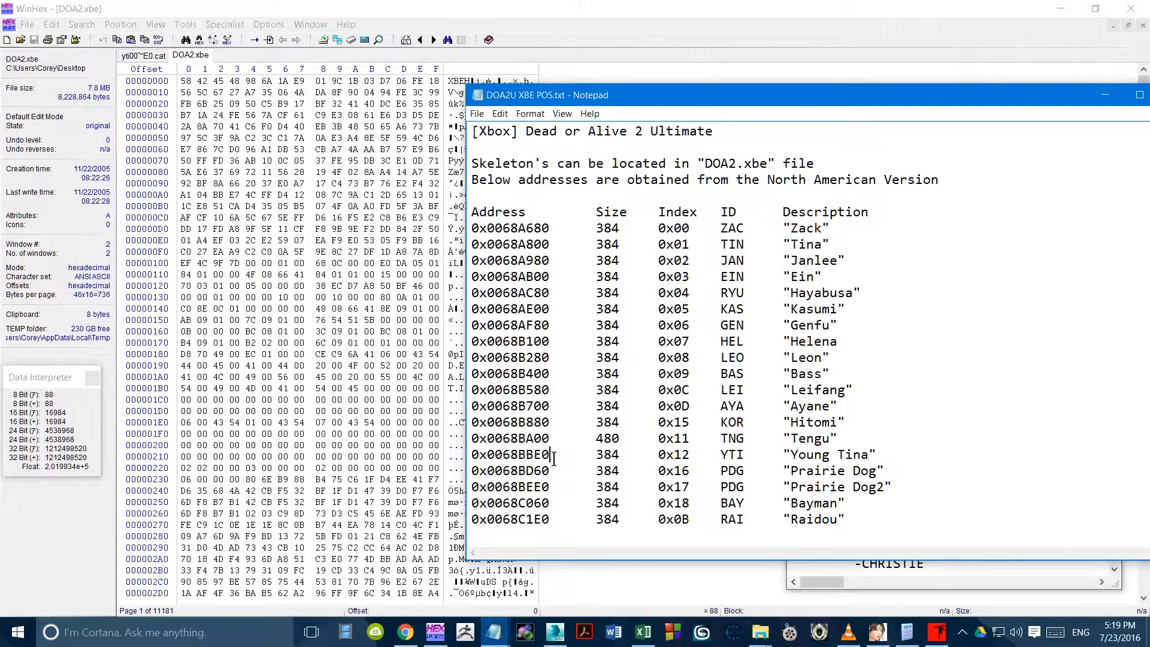
drag(549, 455, 488, 454)
key(ctrl+c)
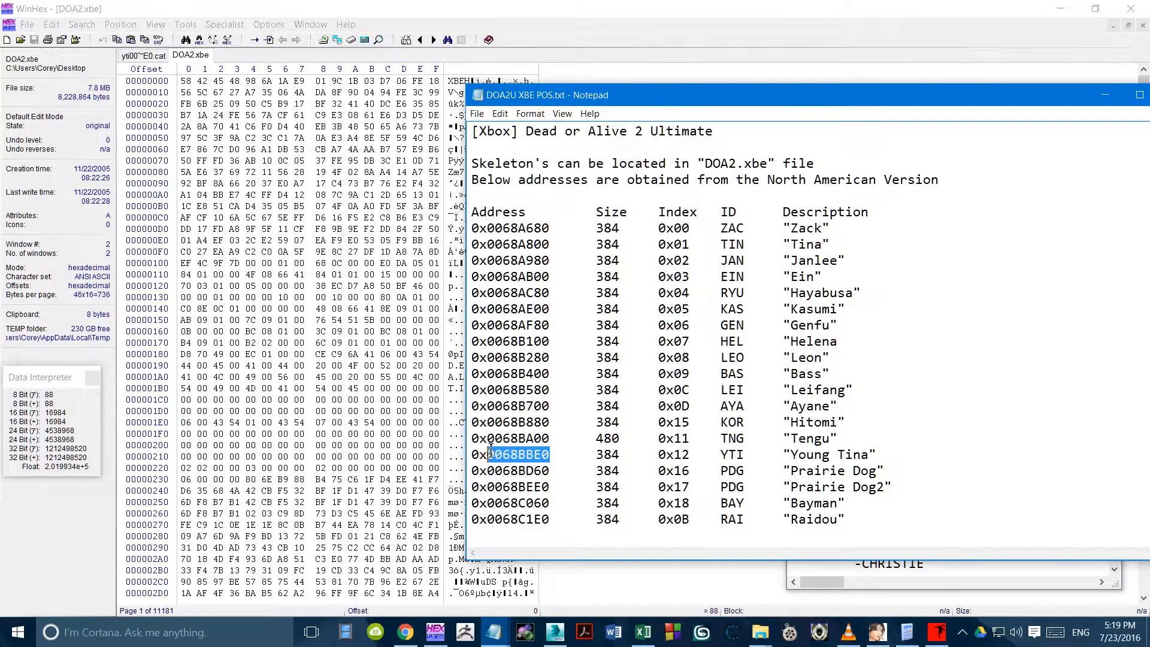
Step: Switch back to WinHex and go to offset 0068BBE0 from the beginning of DOA2.xbe
click(297, 8)
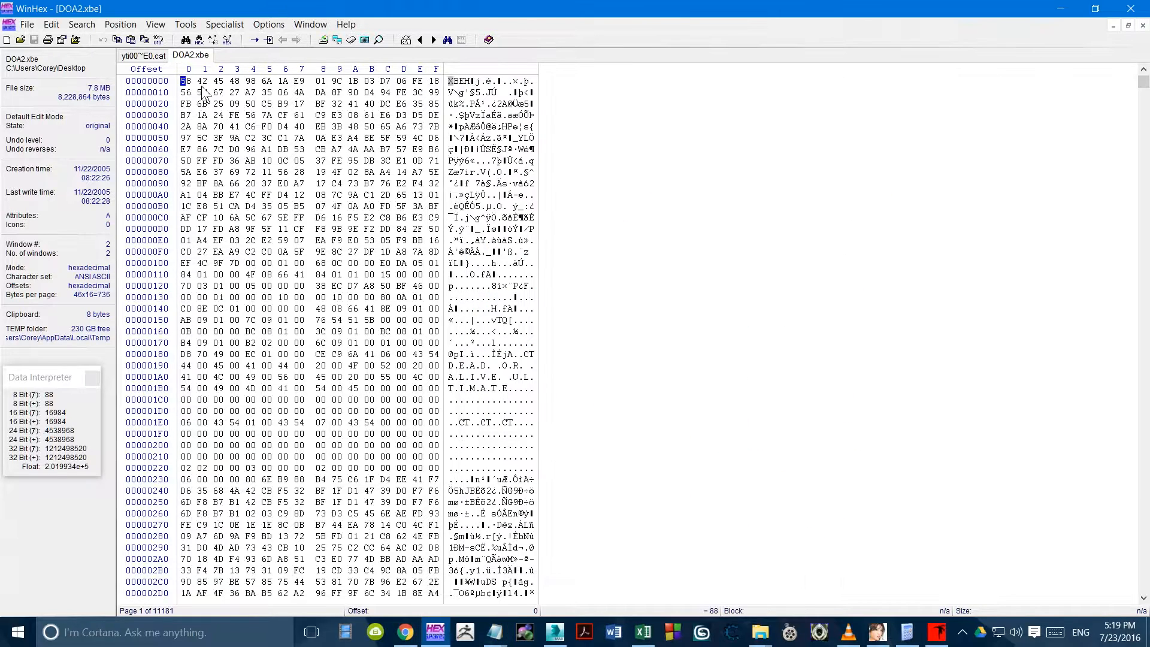
click(255, 40)
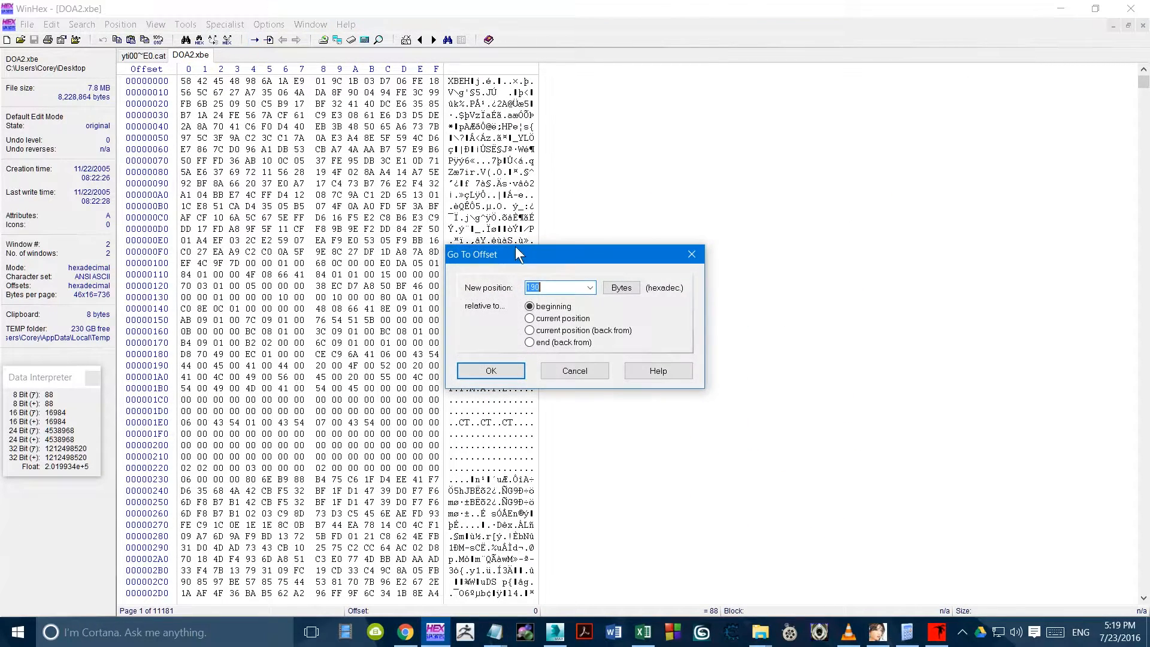
key(ctrl+v)
click(488, 374)
scroll(381, 429, up, 12)
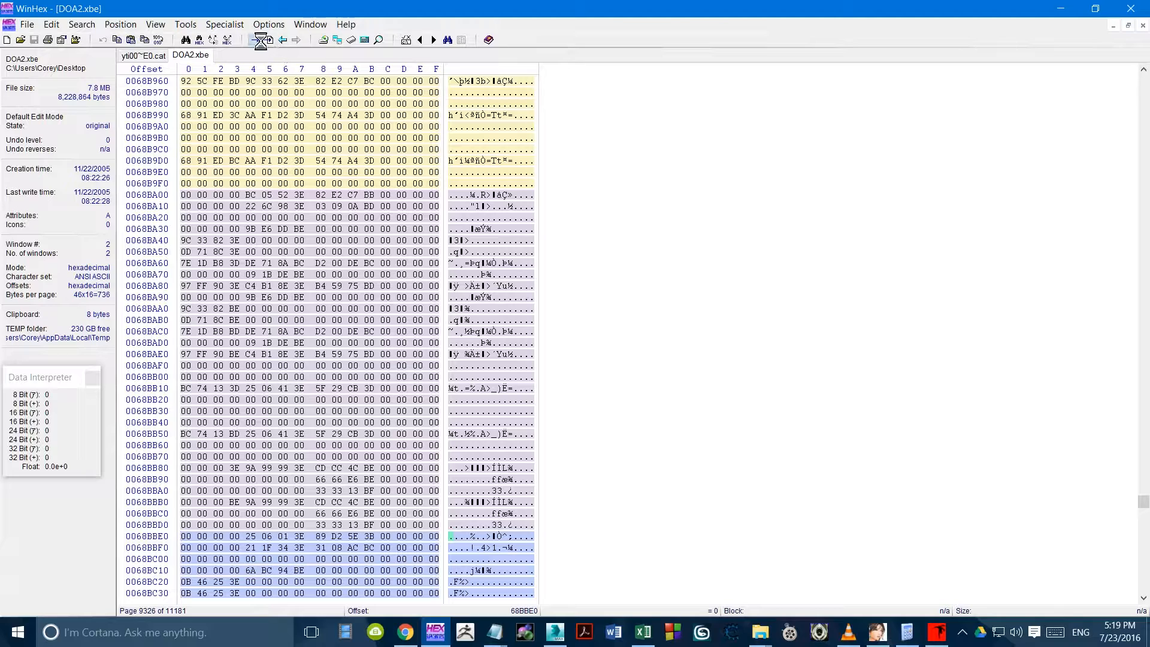
Step: Select the blue-shaded Young Tina skeleton block from offset 68BBE0 to 68BD5F and copy it
scroll(408, 289, down, 9)
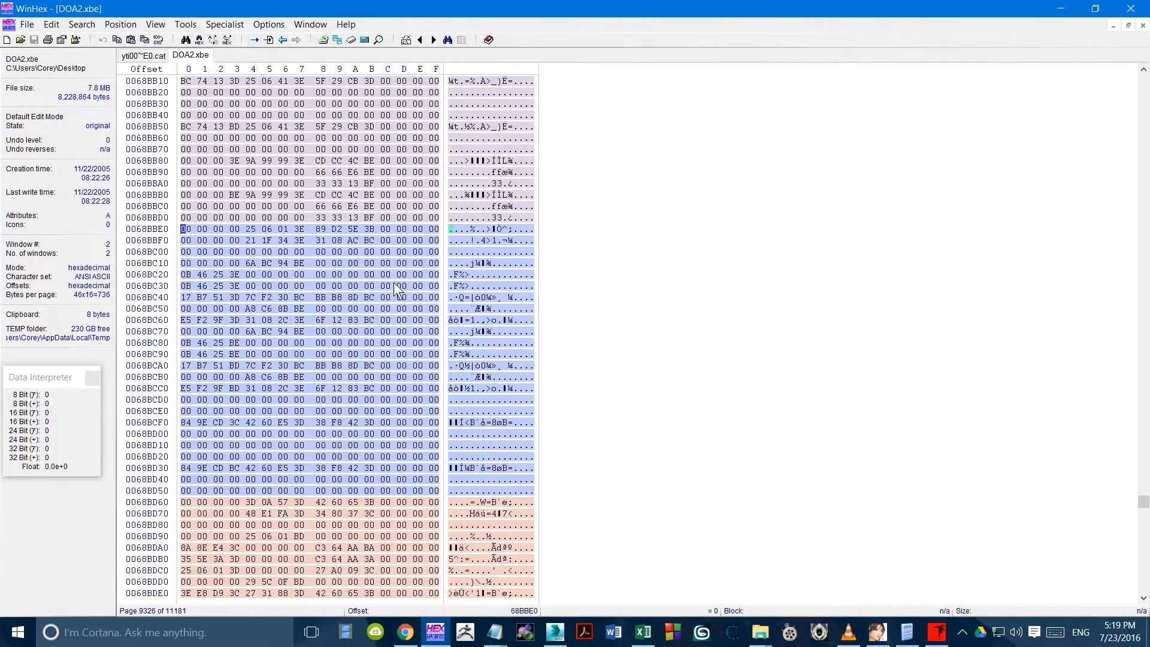
drag(184, 230, 435, 490)
drag(184, 232, 432, 491)
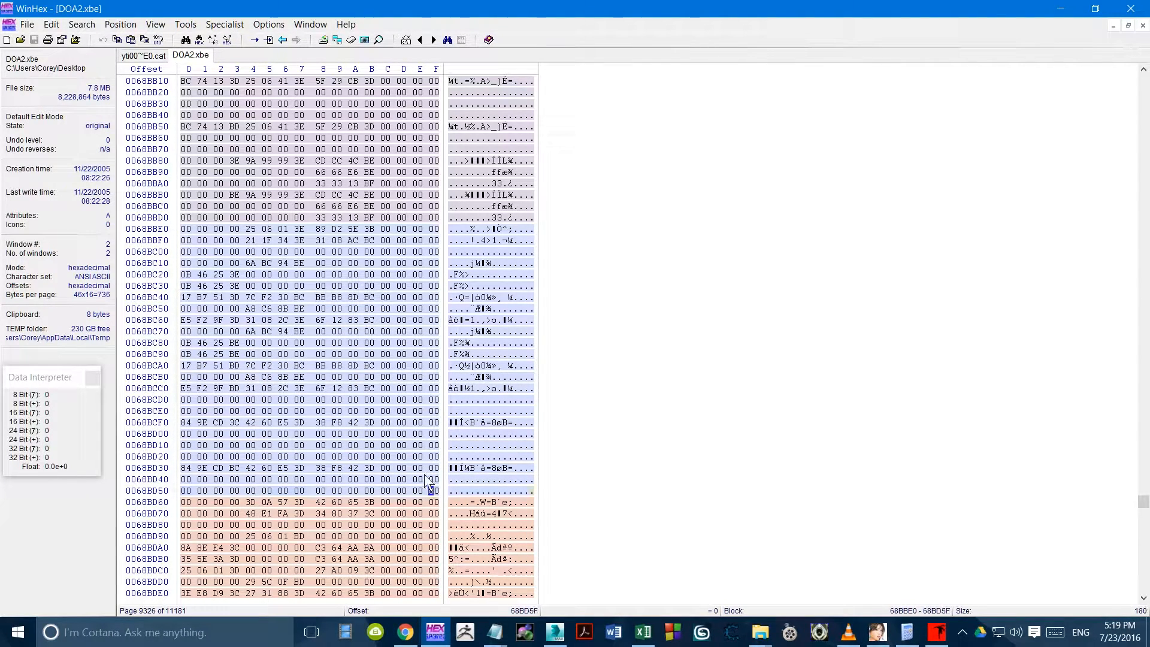
click(52, 25)
mouse_move(55, 71)
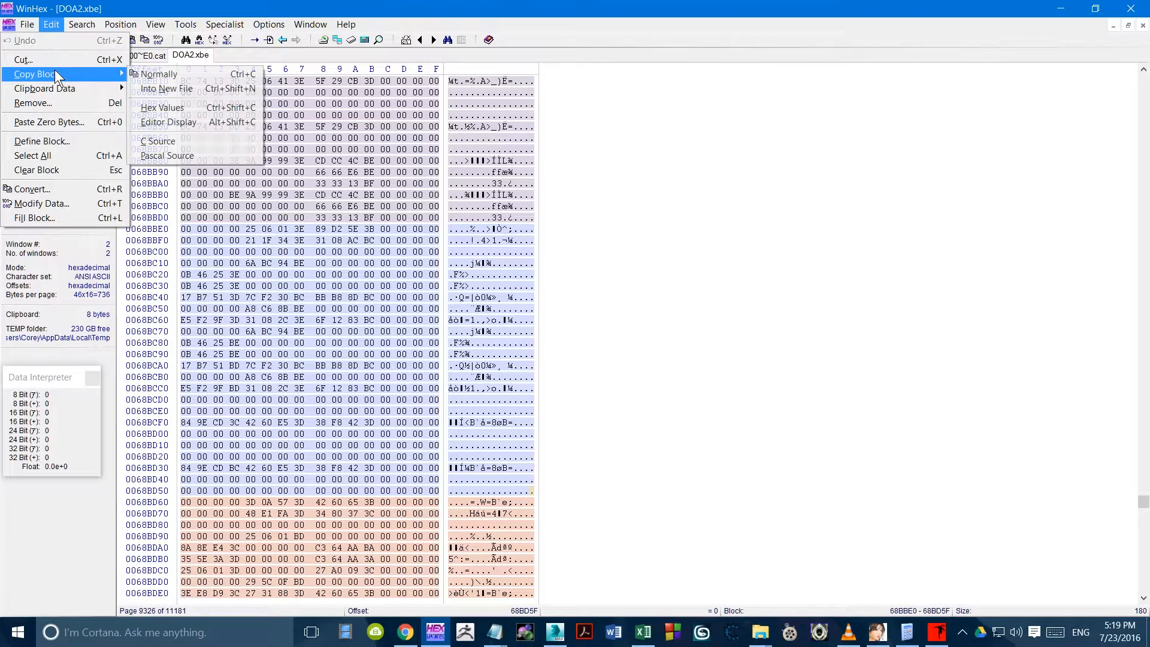
click(174, 120)
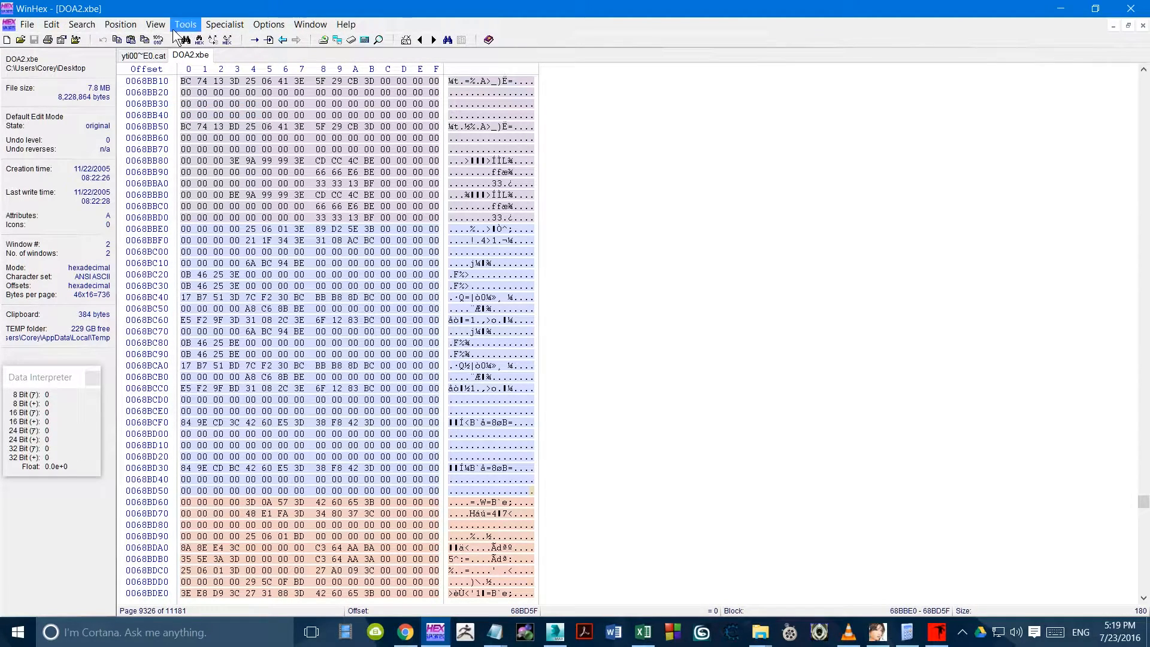
Step: Paste the copied skeleton block into yti00~E0.cat at offset 44, accepting the file size increase
click(144, 55)
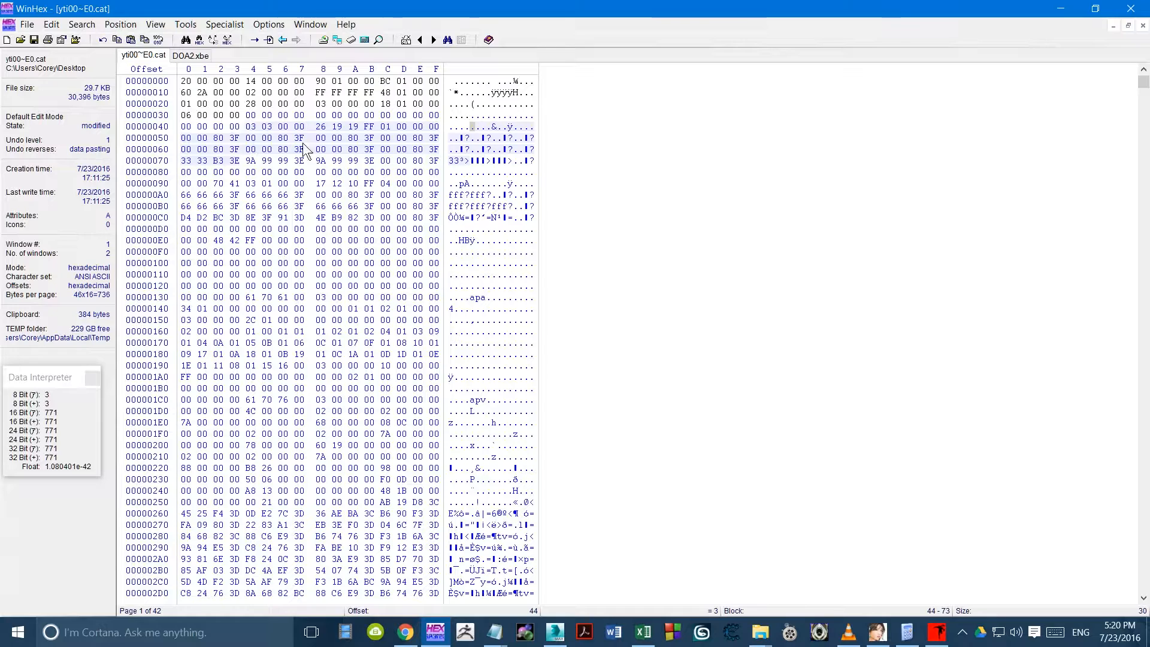
drag(253, 115, 320, 469)
click(249, 128)
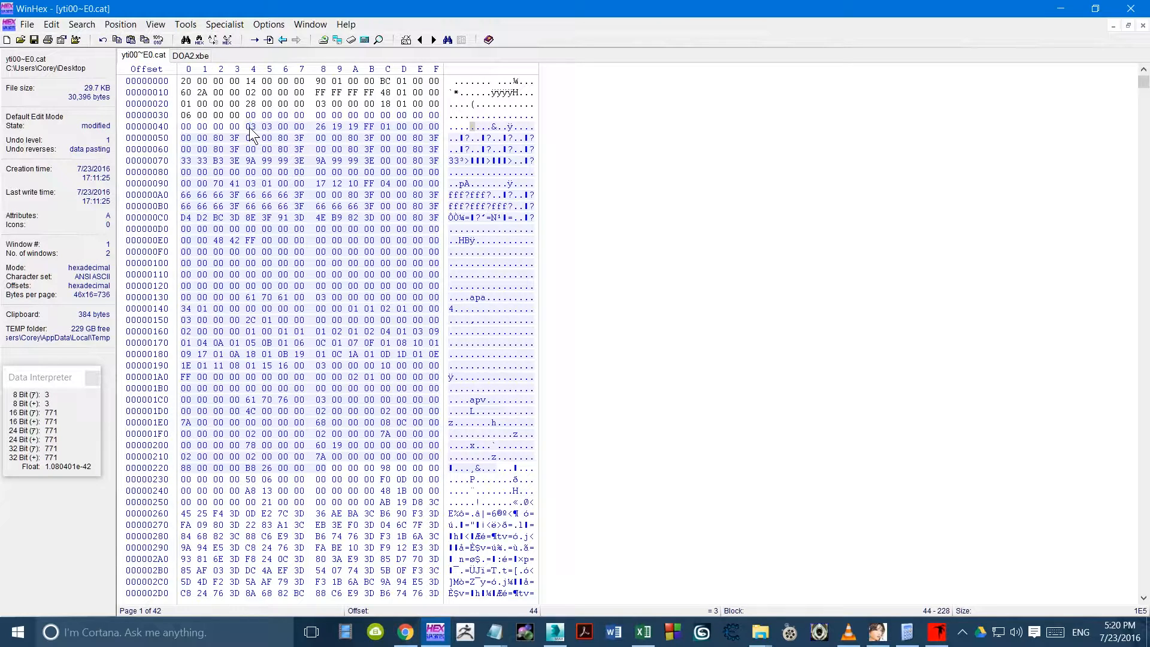
key(ctrl+v)
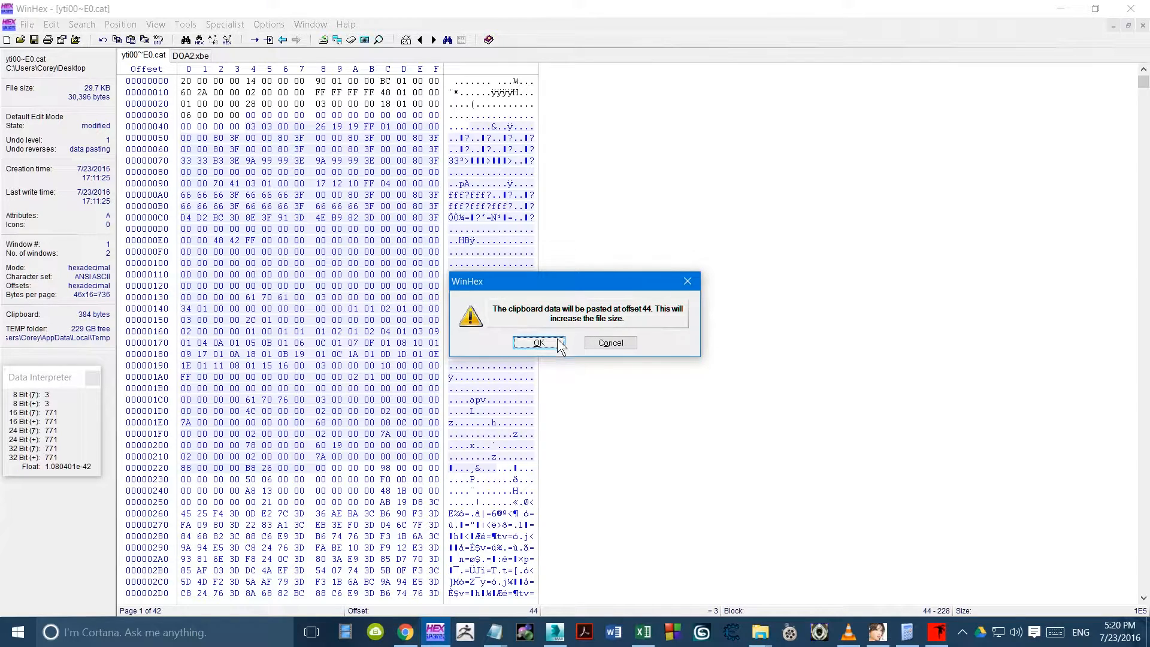
click(552, 342)
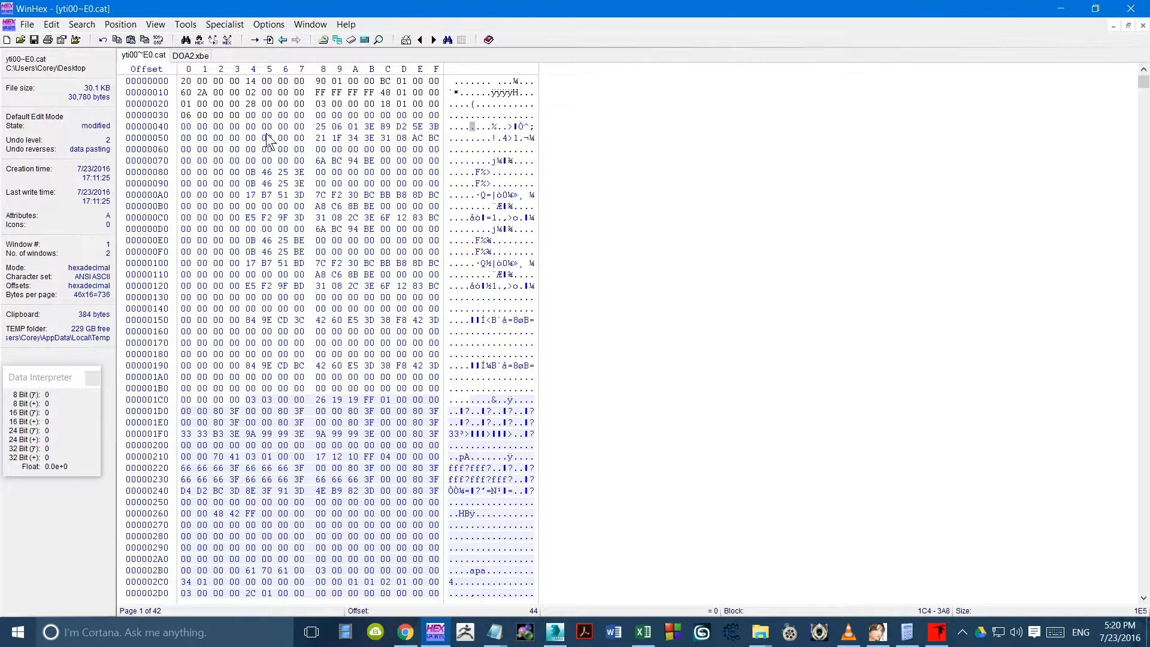
Step: Look over the pasted skeleton data, marking the blocks 44 to E6, 11F to 13D, and 44 to 177
scroll(242, 392, down, 9)
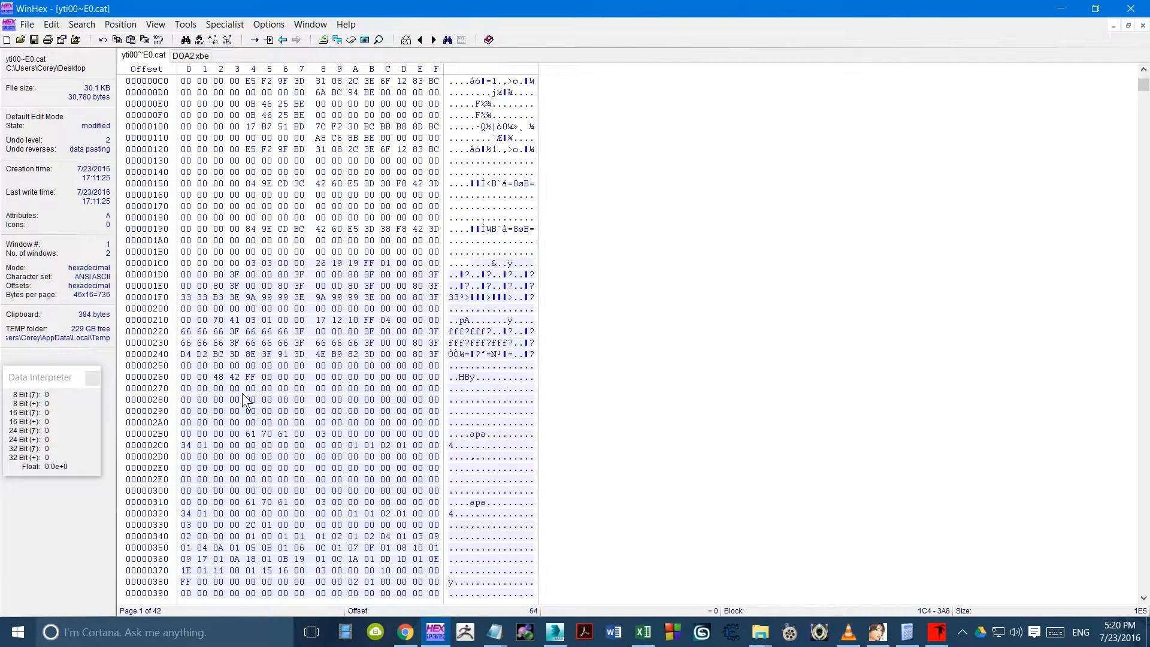
scroll(276, 345, up, 7)
scroll(276, 351, up, 2)
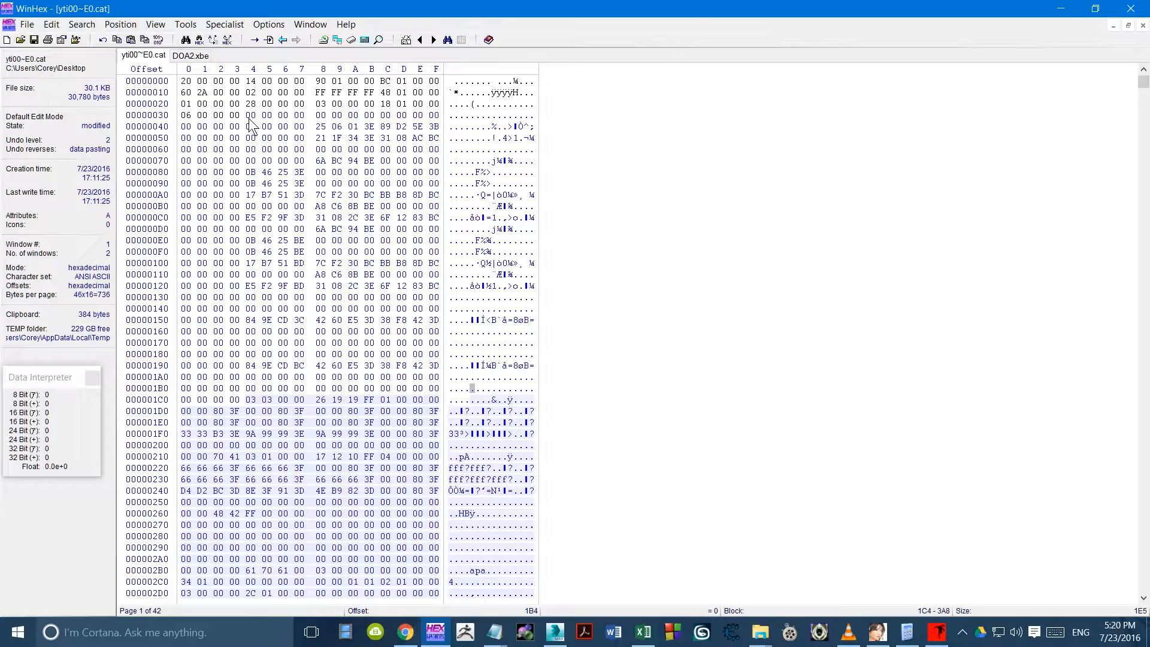
drag(267, 115, 283, 240)
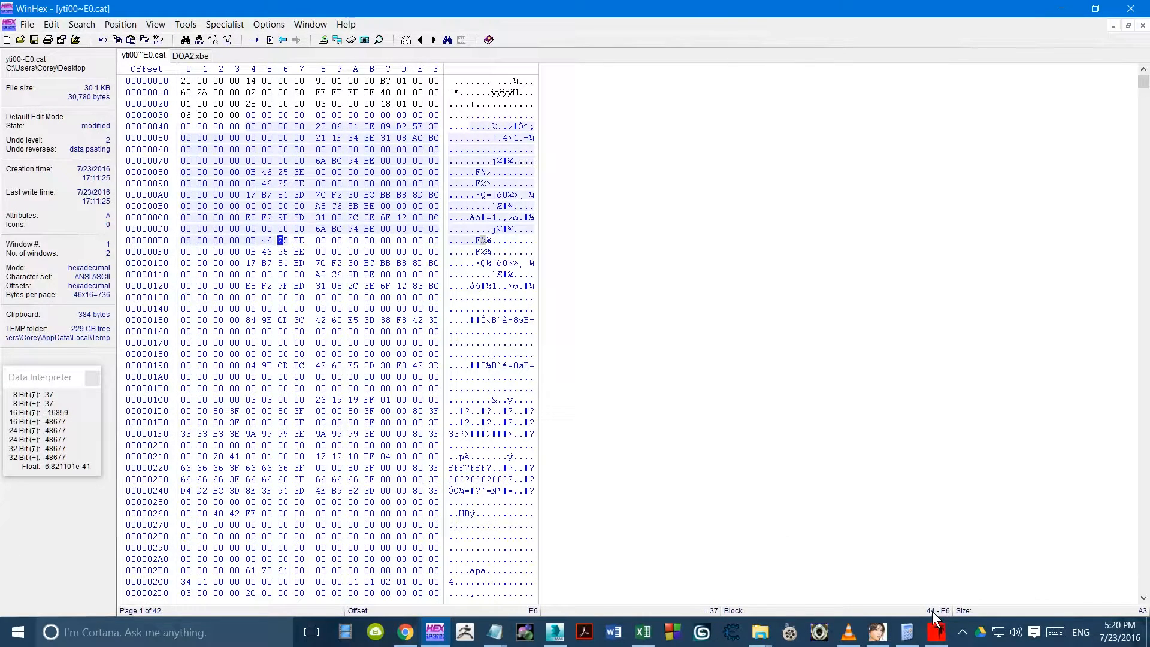
drag(303, 424, 436, 275)
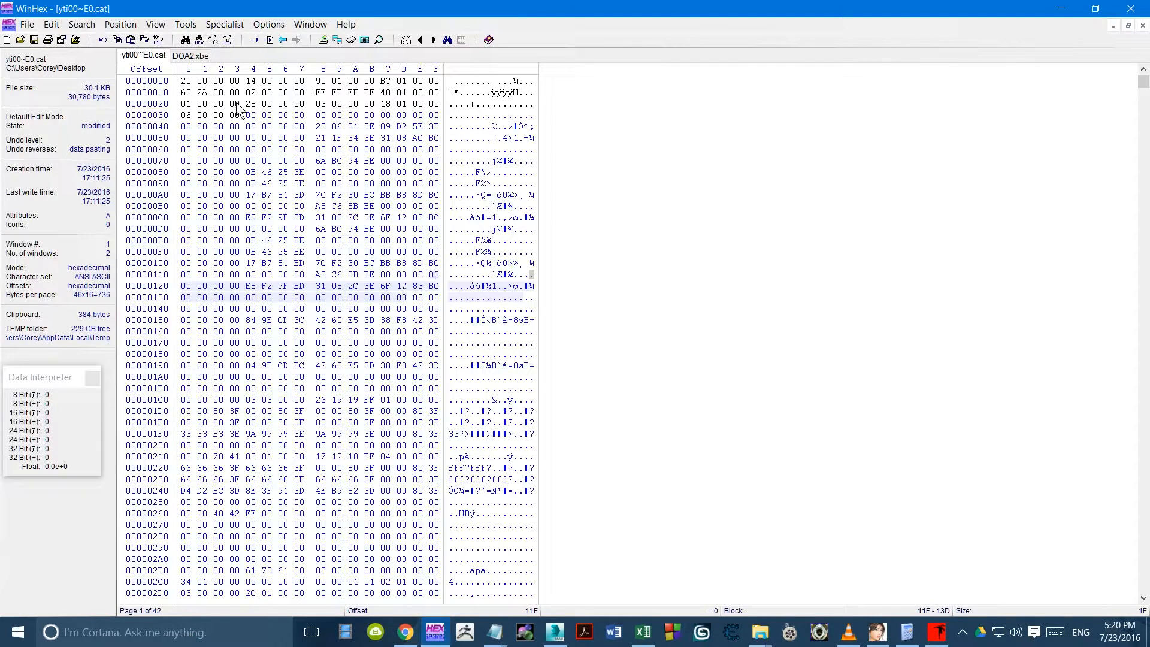
drag(251, 115, 297, 342)
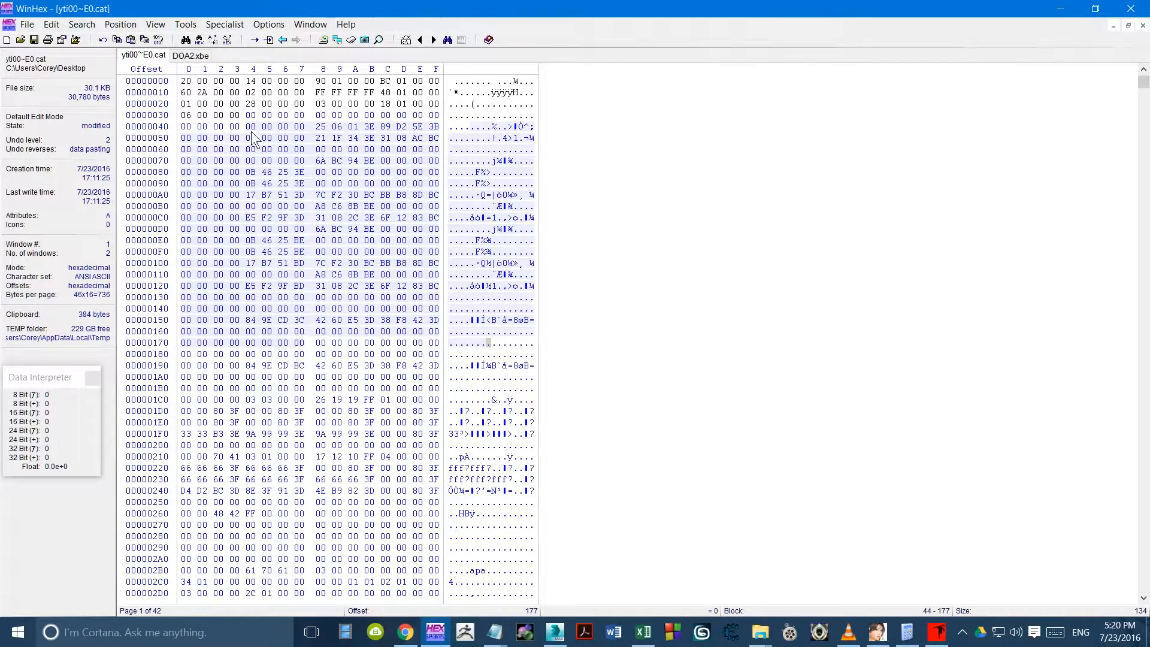
Step: Calculate the skeleton pointer from hex 44 in Calculator and enter 30 at offset 34 of yti00~E0.cat
click(907, 632)
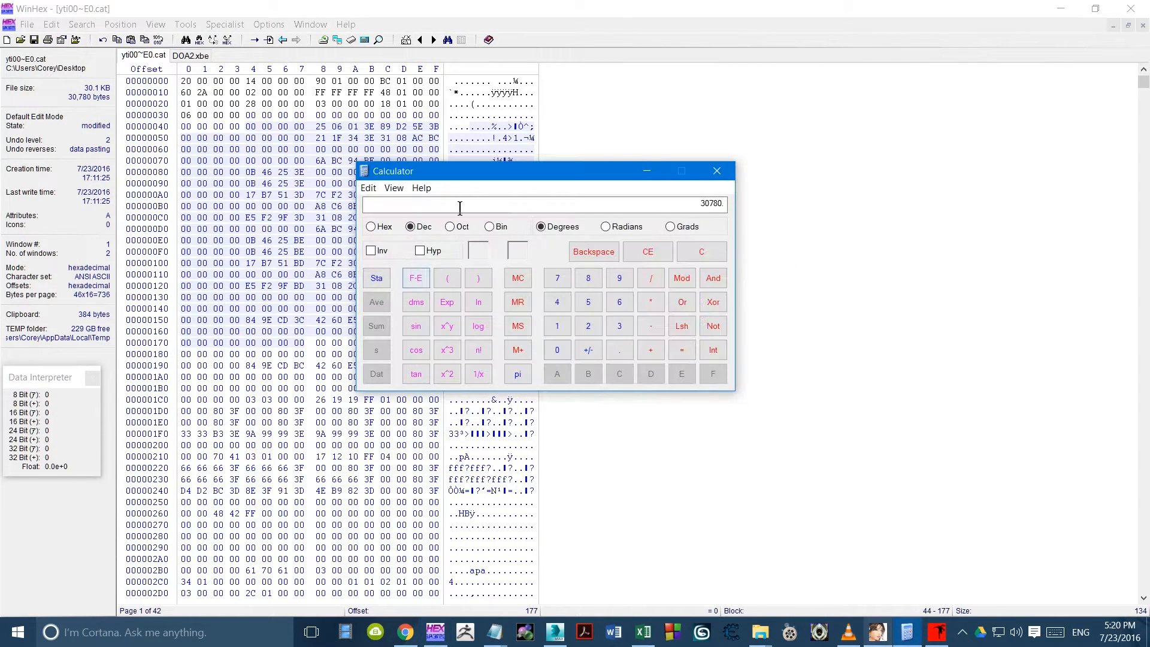
drag(478, 172, 480, 289)
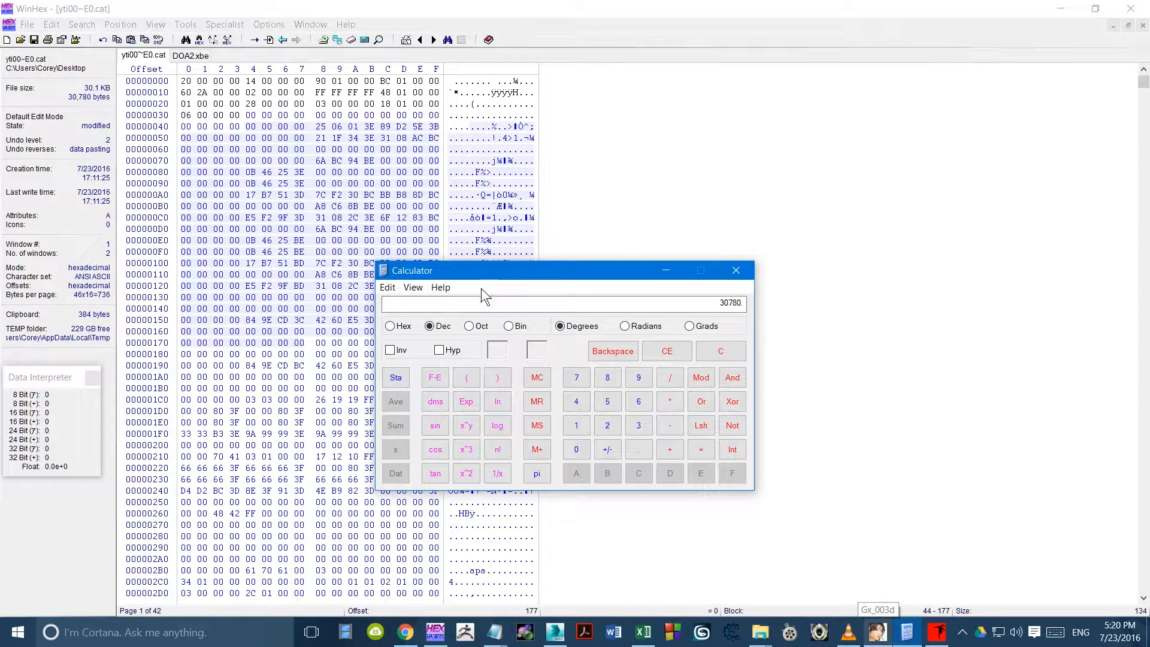
click(390, 326)
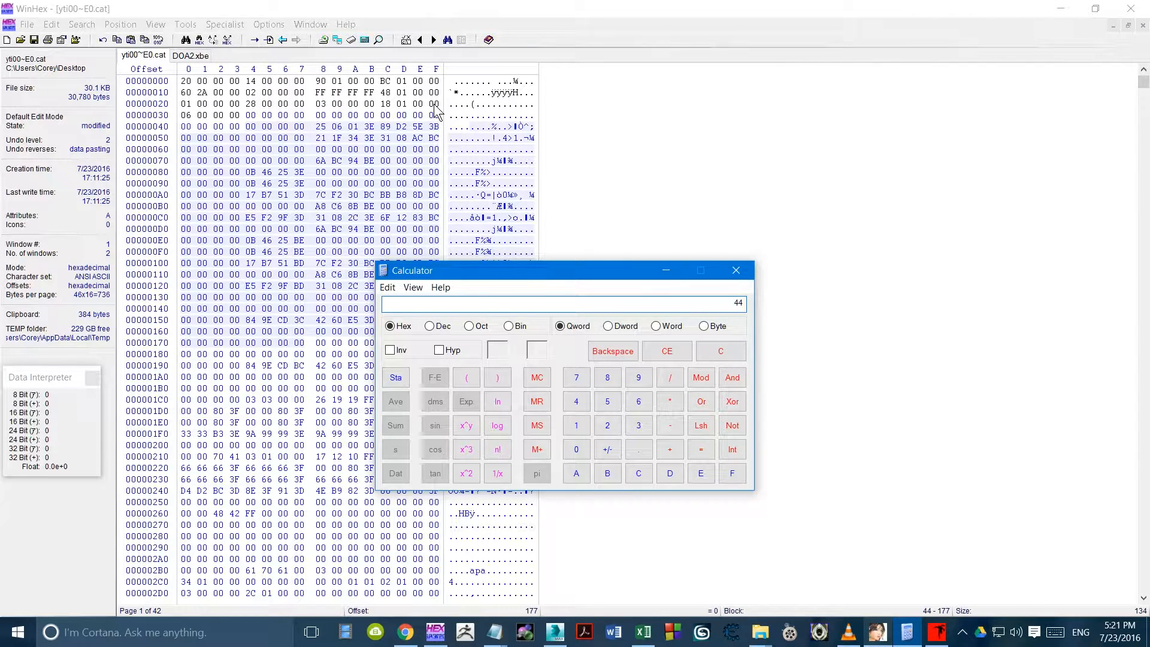
key(Return)
drag(248, 116, 340, 119)
key(shift+Right)
key(shift+Right)
click(250, 116)
text(30)
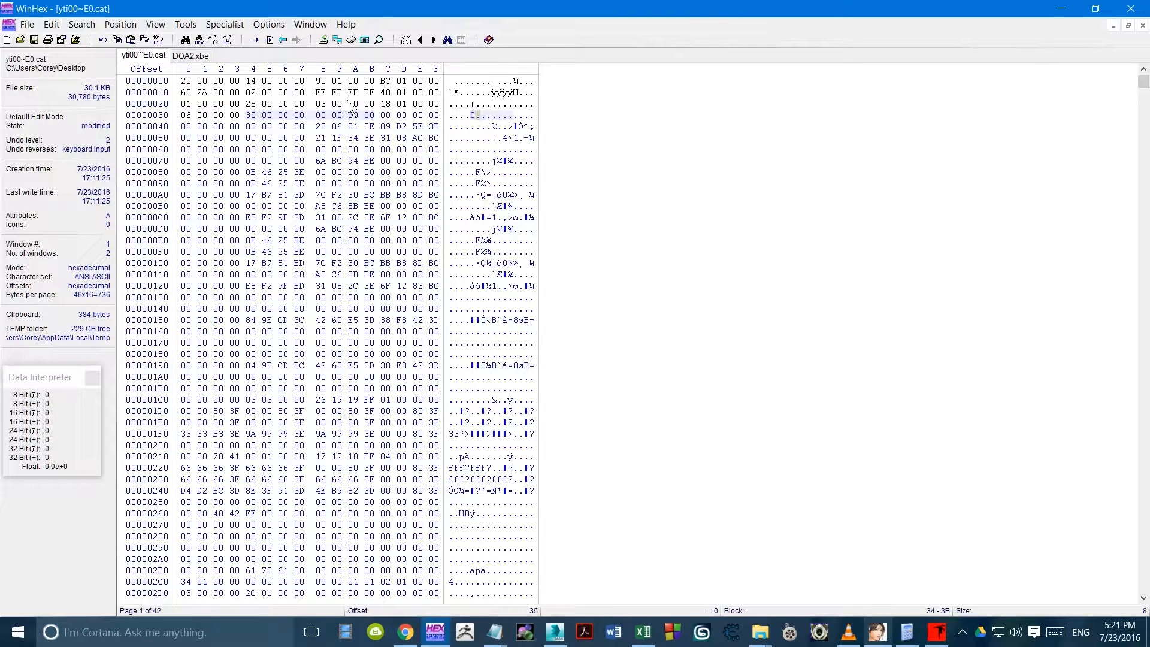
Step: Mark the pointer at offsets 34 to 37 and enter 08 in the byte at offset 38
drag(250, 116, 299, 115)
click(323, 117)
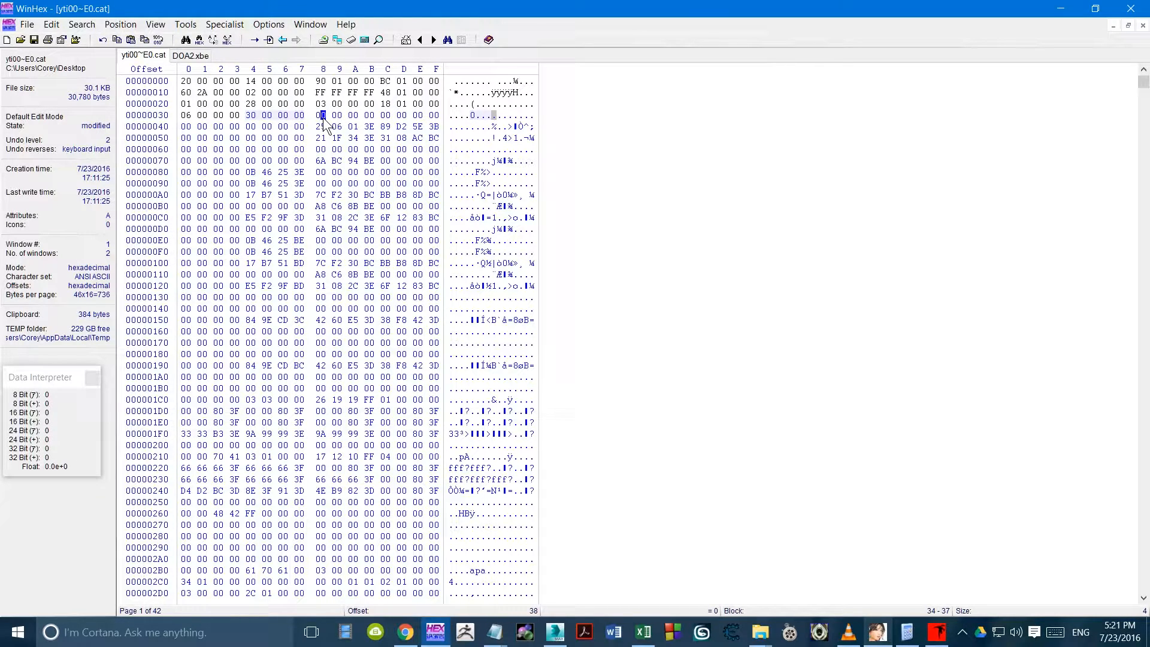
text(08)
Step: Select the block from offset 0 to 3F and apply a 32-bit byte swap to it
drag(185, 84, 436, 114)
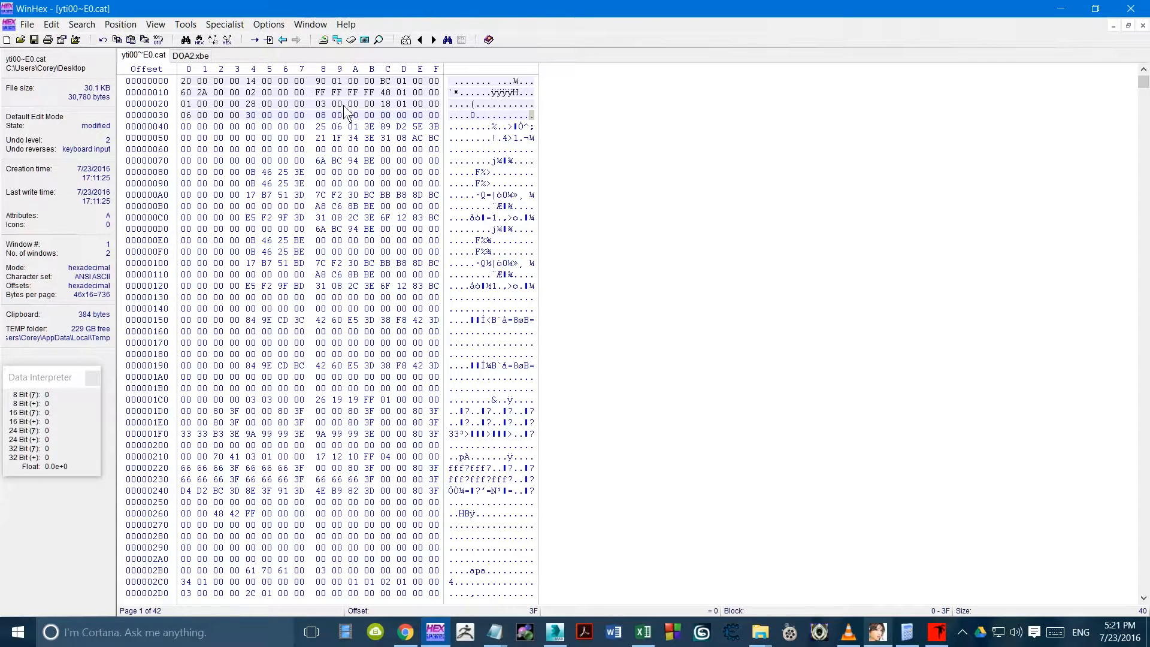
click(158, 40)
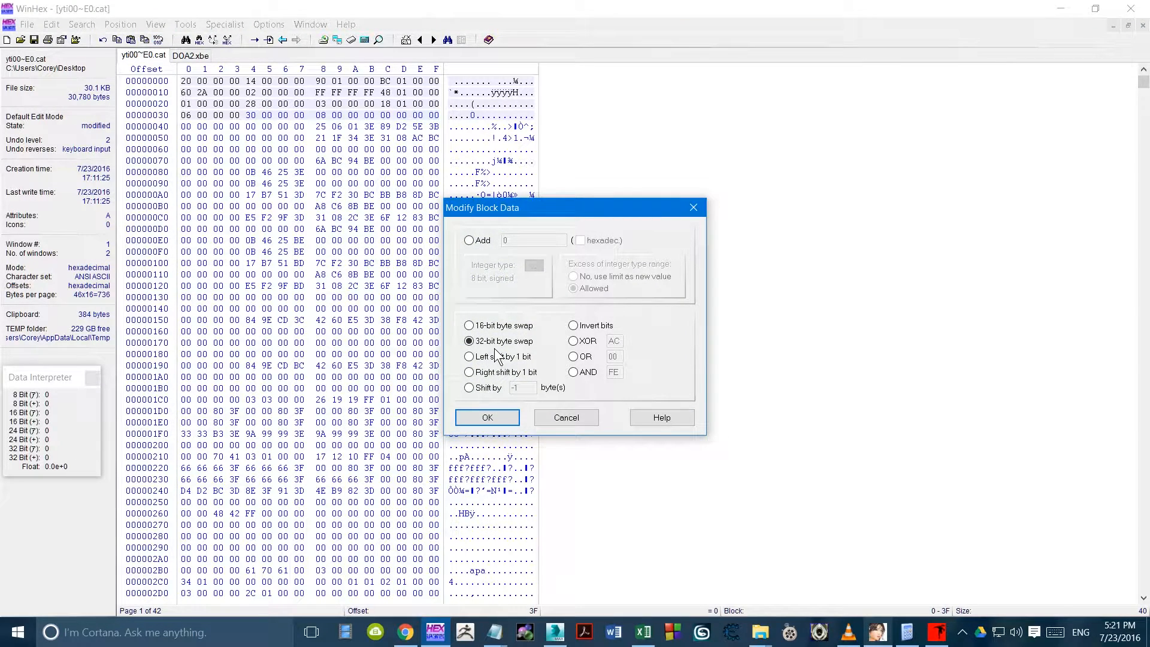
click(510, 416)
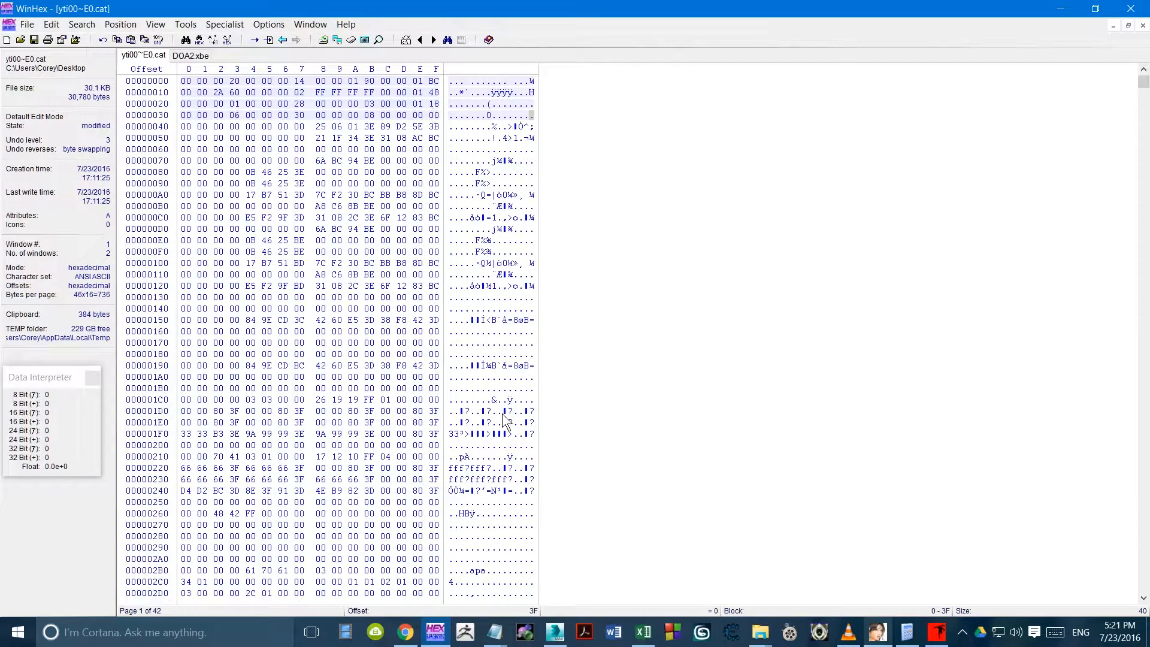
Step: Examine the byte-swapped header of yti00~E0.cat, marking its entries, the blocks 0 to 2F and 0 to 3F, and the data that follows
drag(185, 81, 233, 90)
click(234, 82)
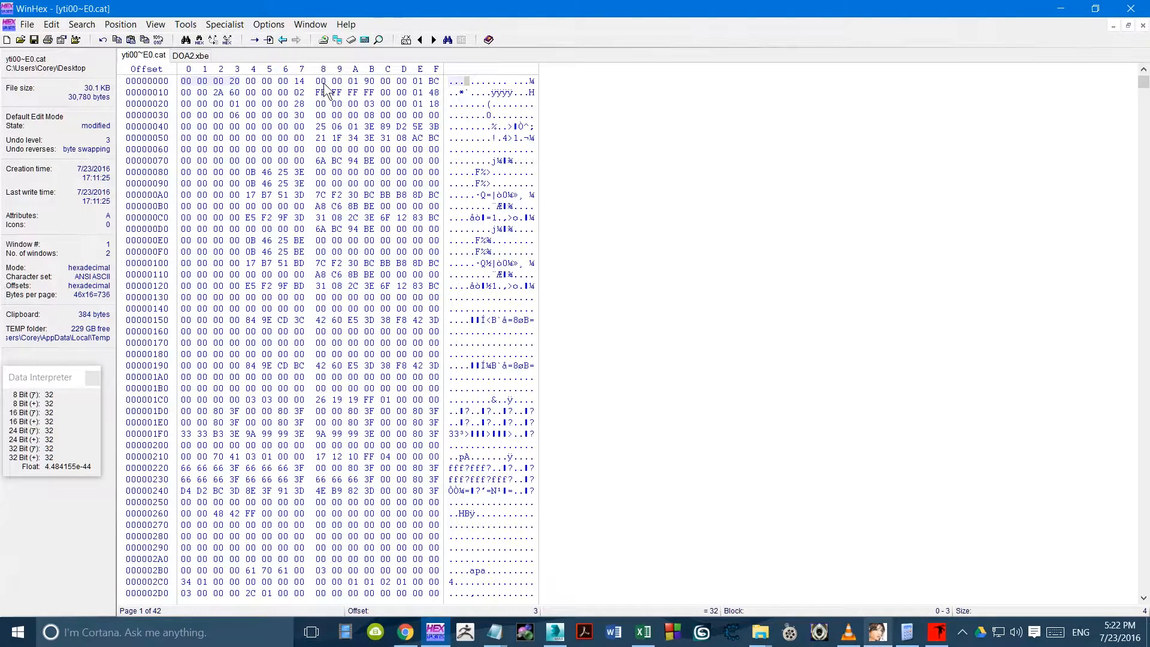
drag(387, 82, 412, 89)
drag(185, 82, 438, 113)
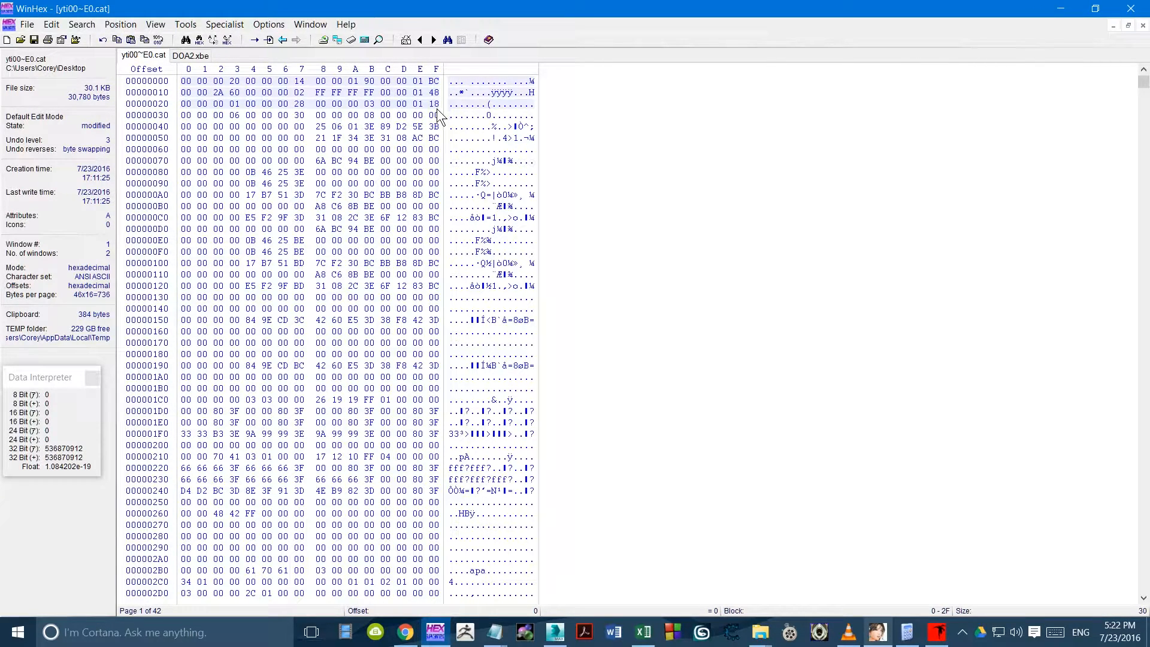
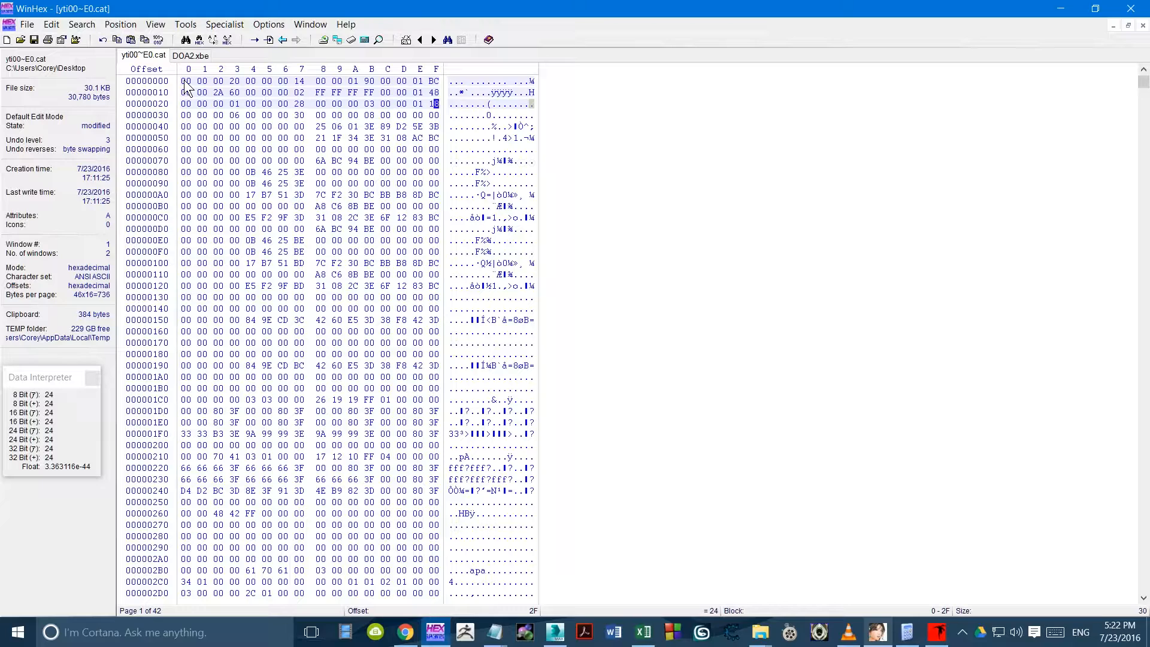
drag(185, 80, 281, 92)
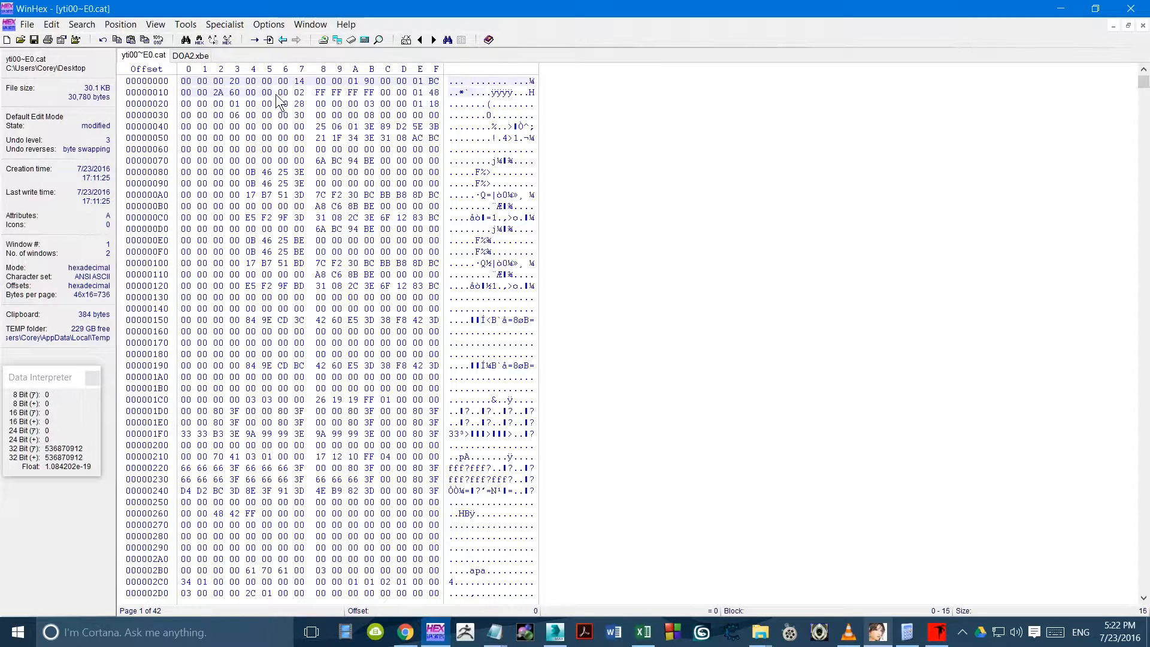
drag(437, 104, 205, 78)
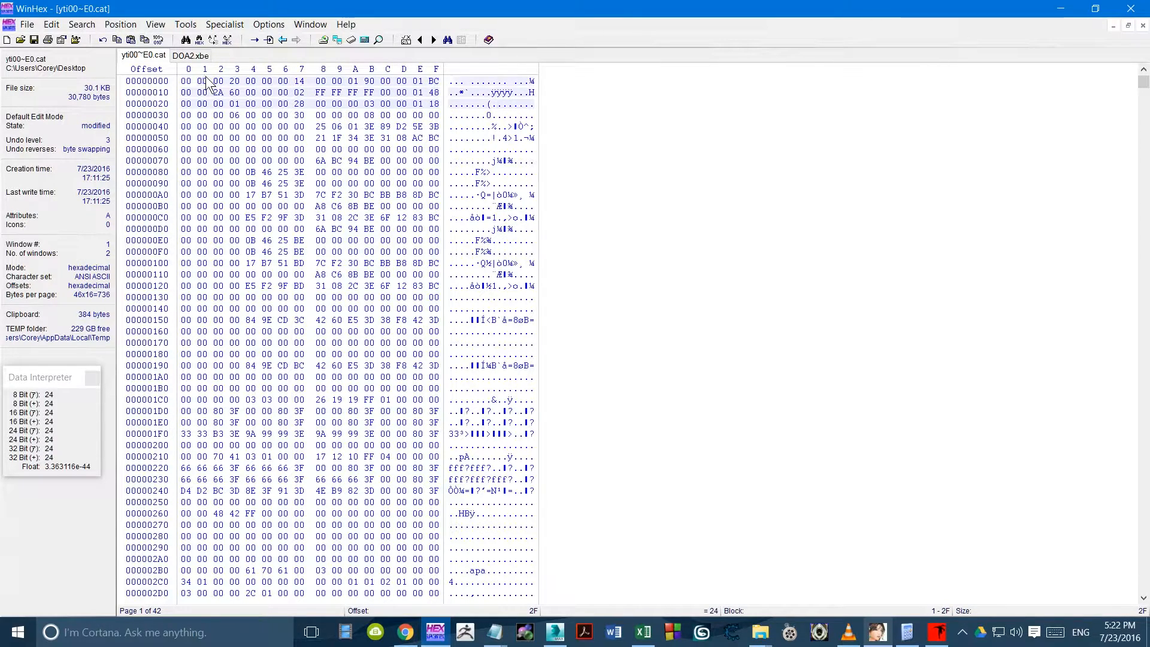
drag(435, 113, 185, 82)
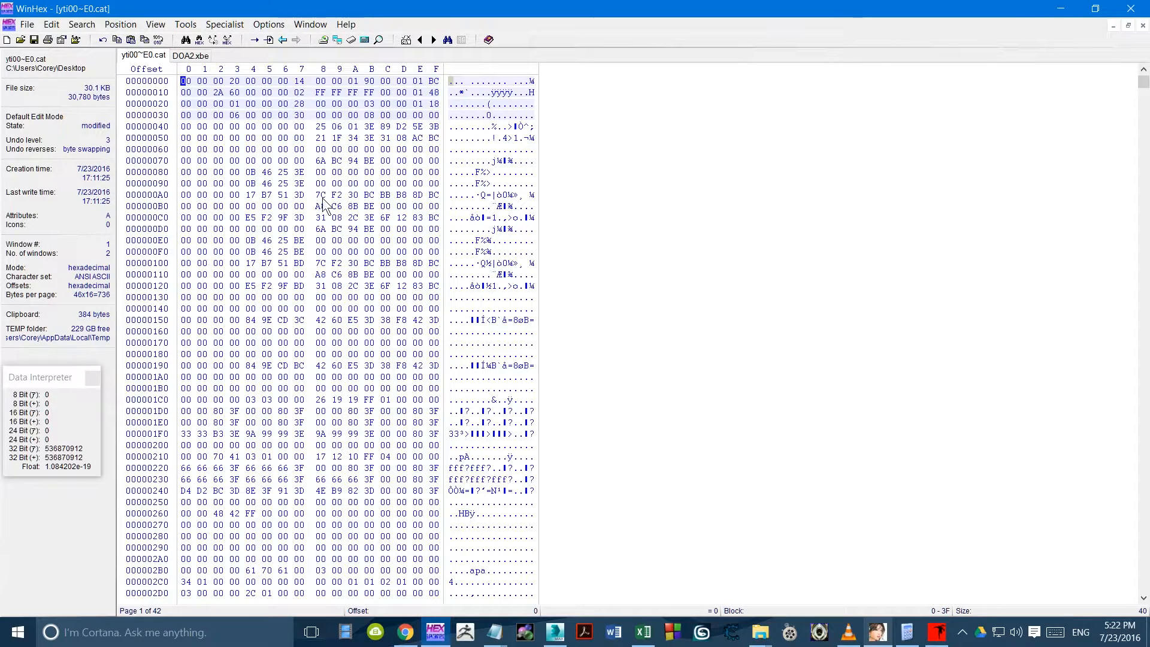
drag(251, 115, 455, 502)
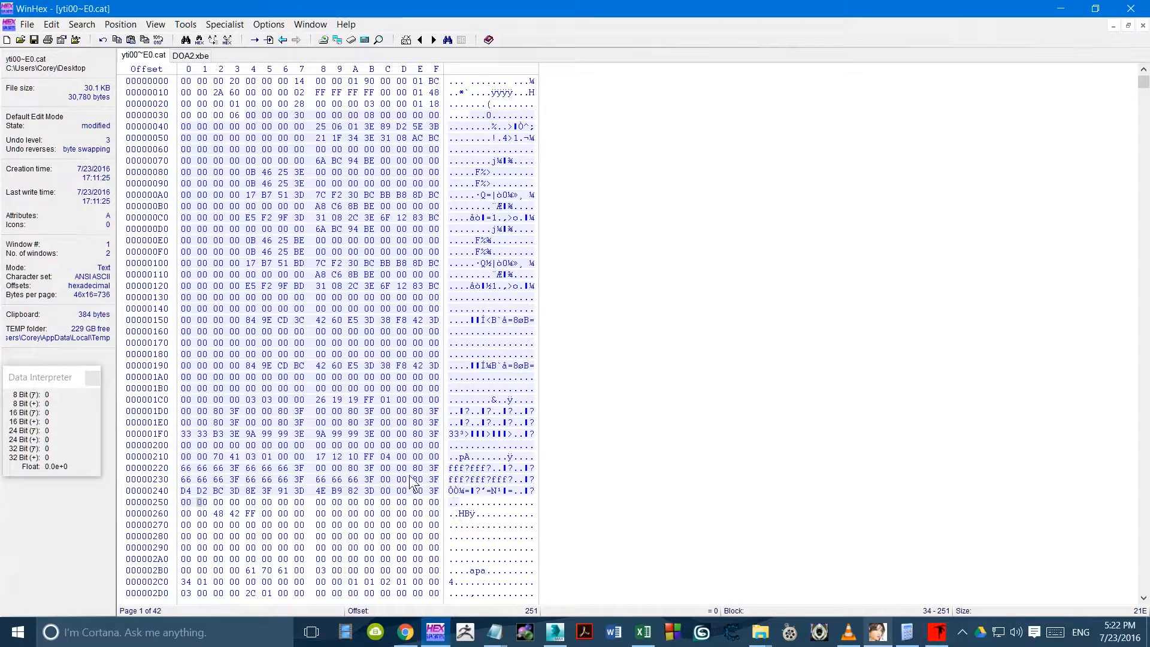
drag(233, 115, 177, 62)
click(300, 149)
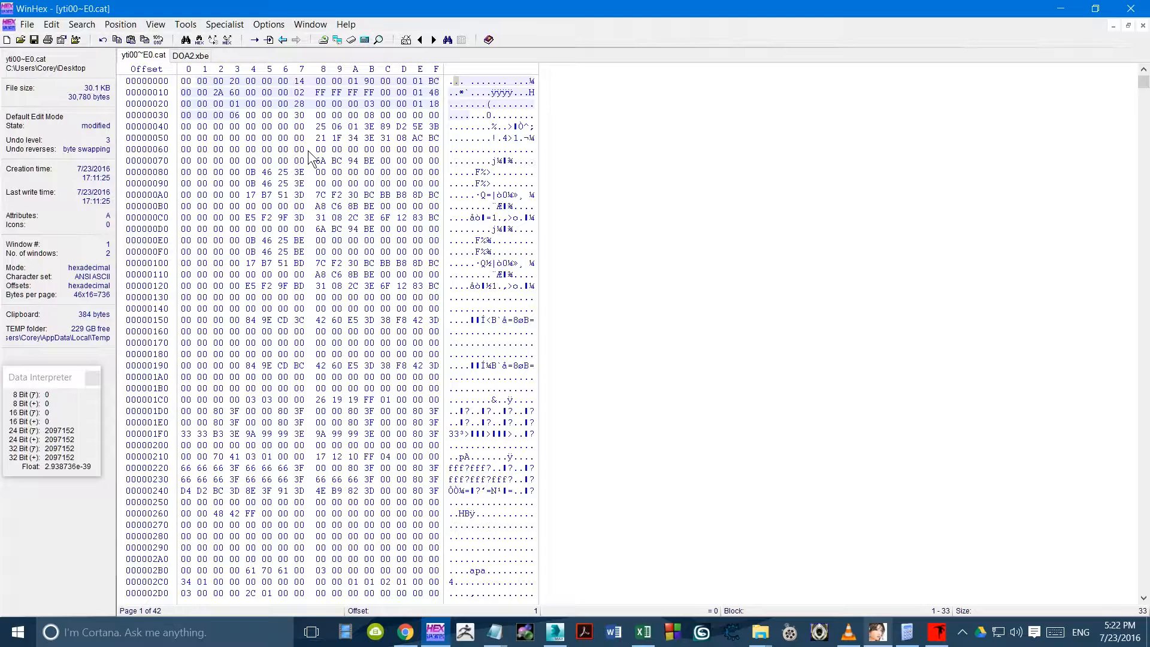
Step: Try to copy the four-byte value at offsets 8 to B into Calculator
click(907, 633)
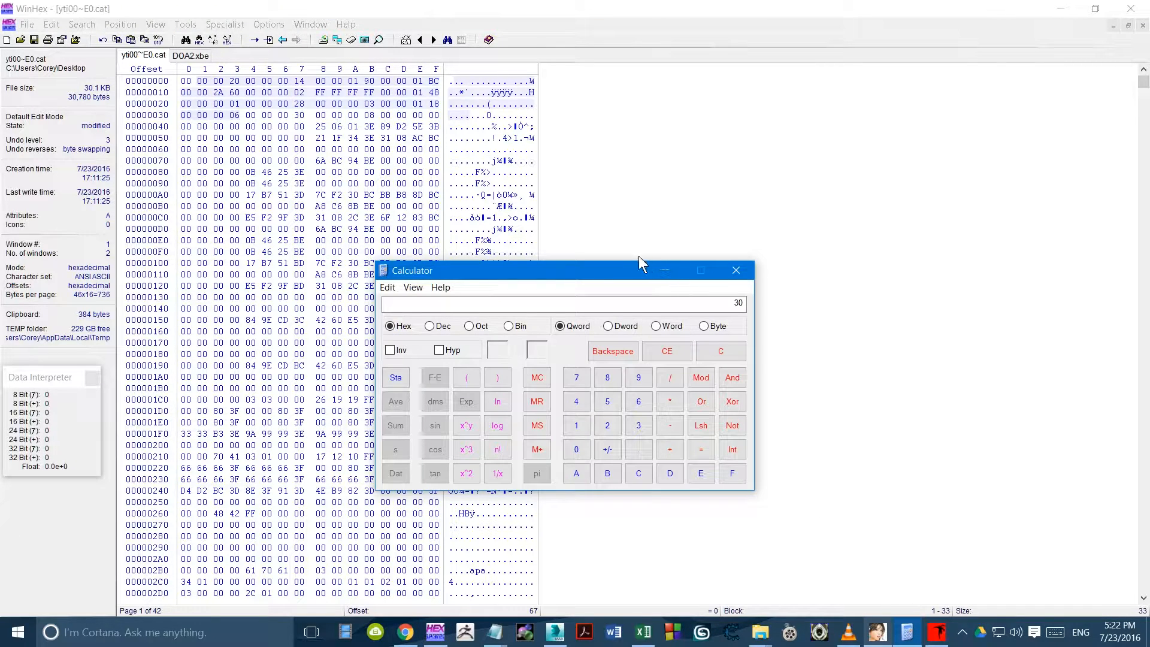
drag(609, 265, 430, 171)
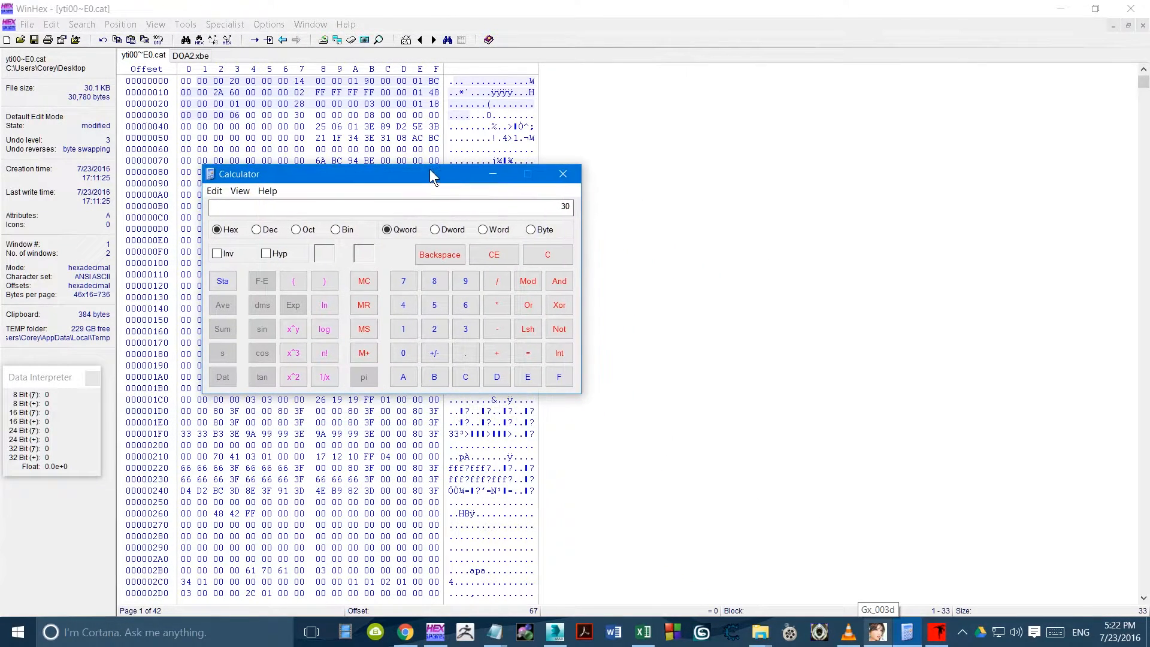
drag(192, 81, 372, 82)
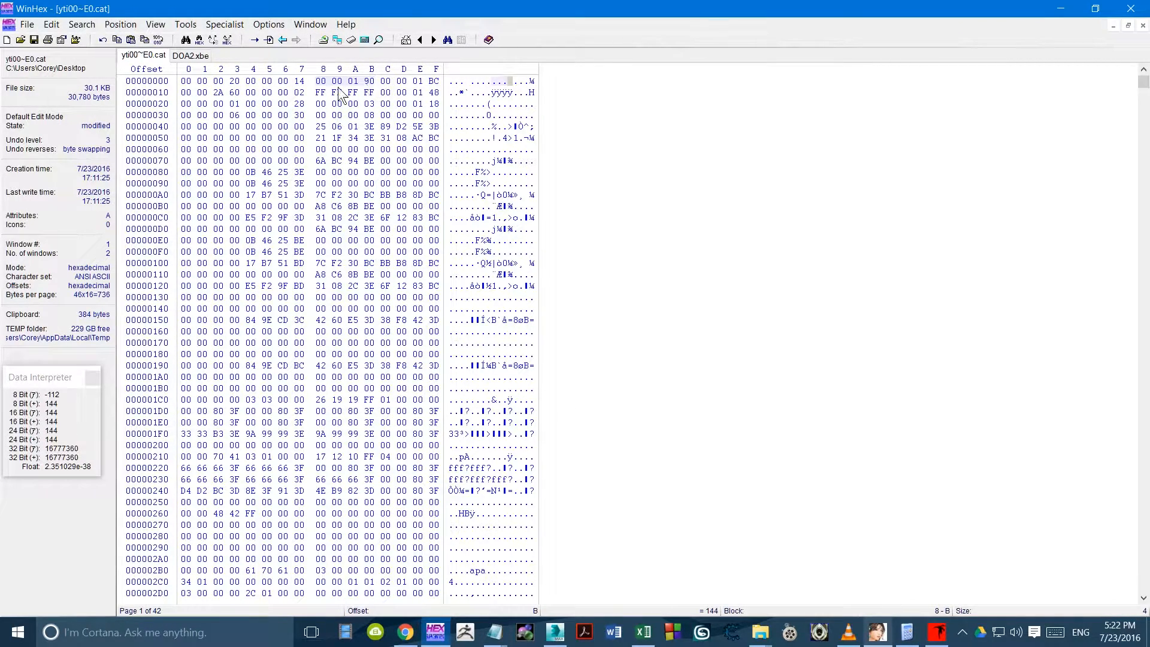
click(51, 24)
mouse_move(63, 74)
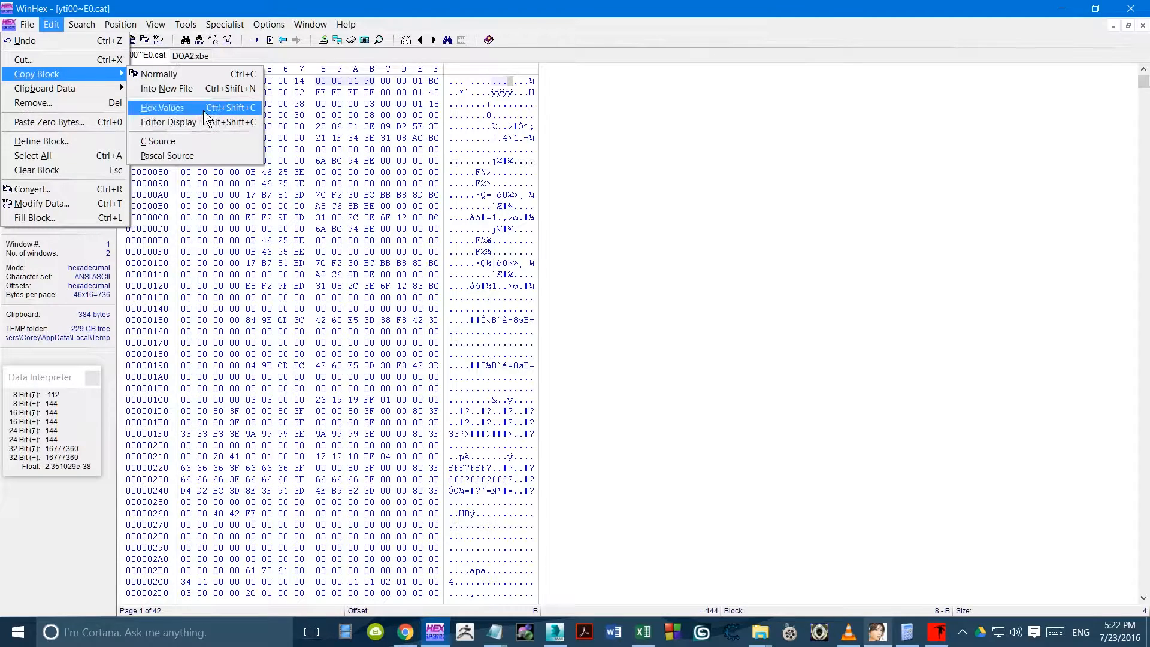
mouse_move(101, 87)
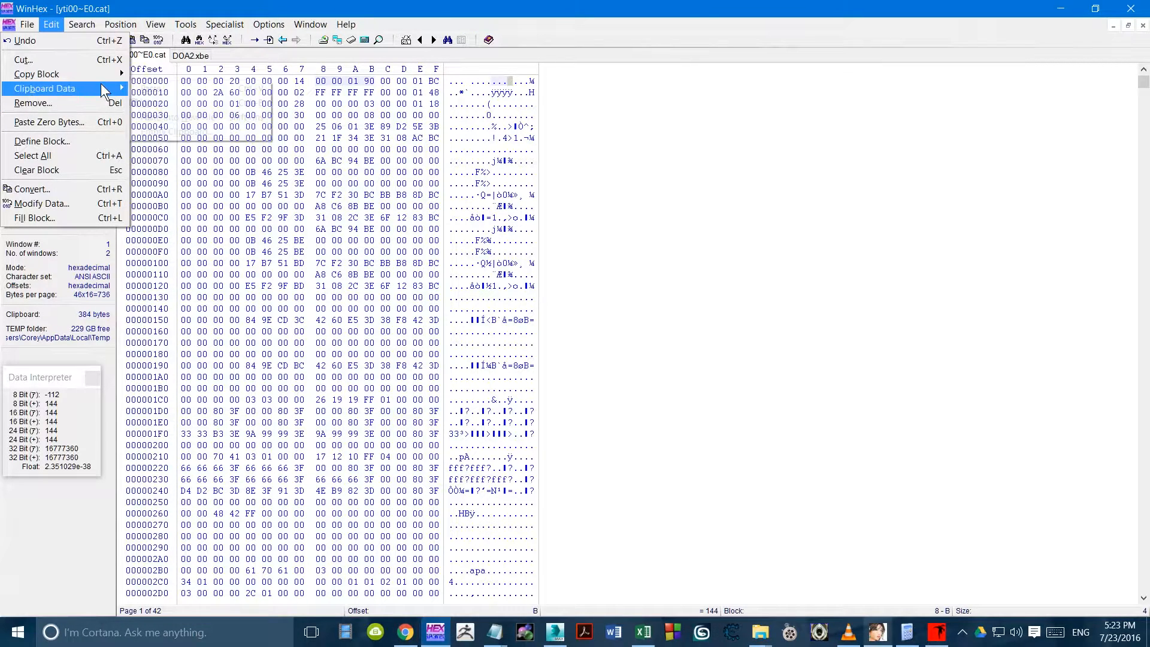
click(337, 28)
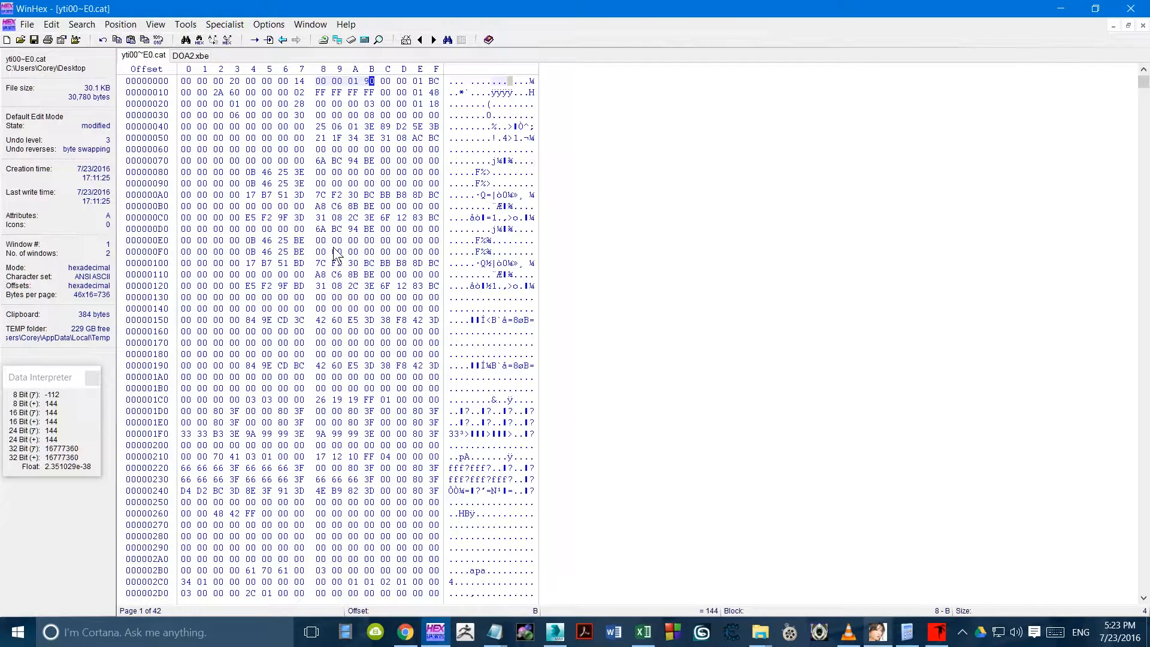
key(alt+Tab)
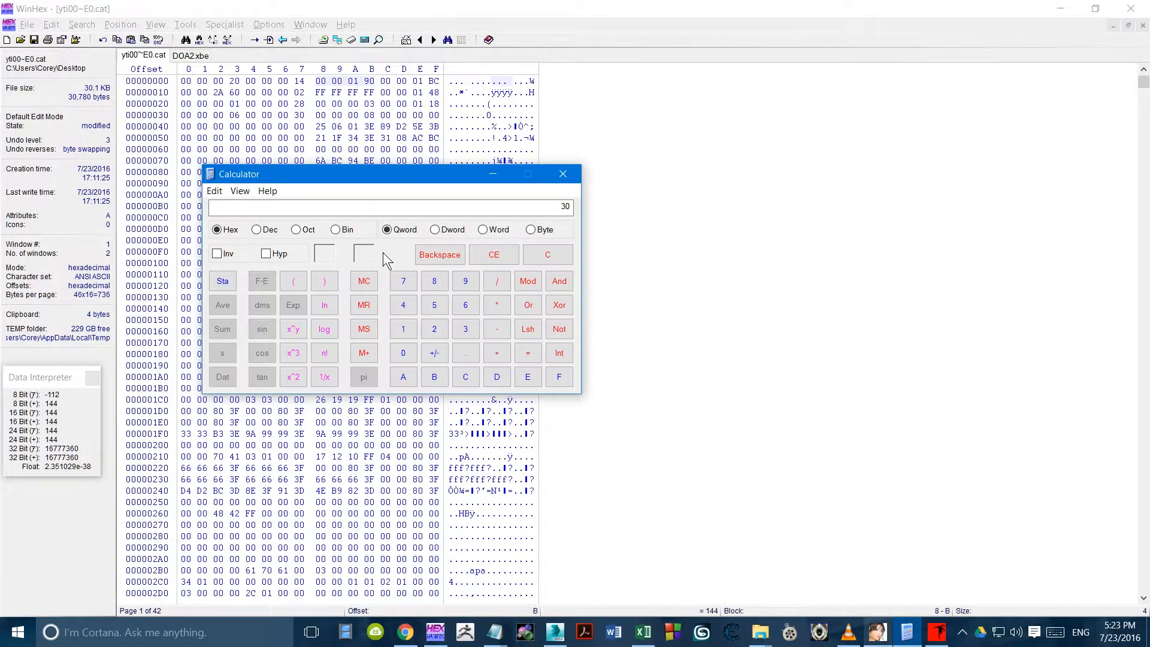
drag(305, 181, 365, 191)
click(275, 202)
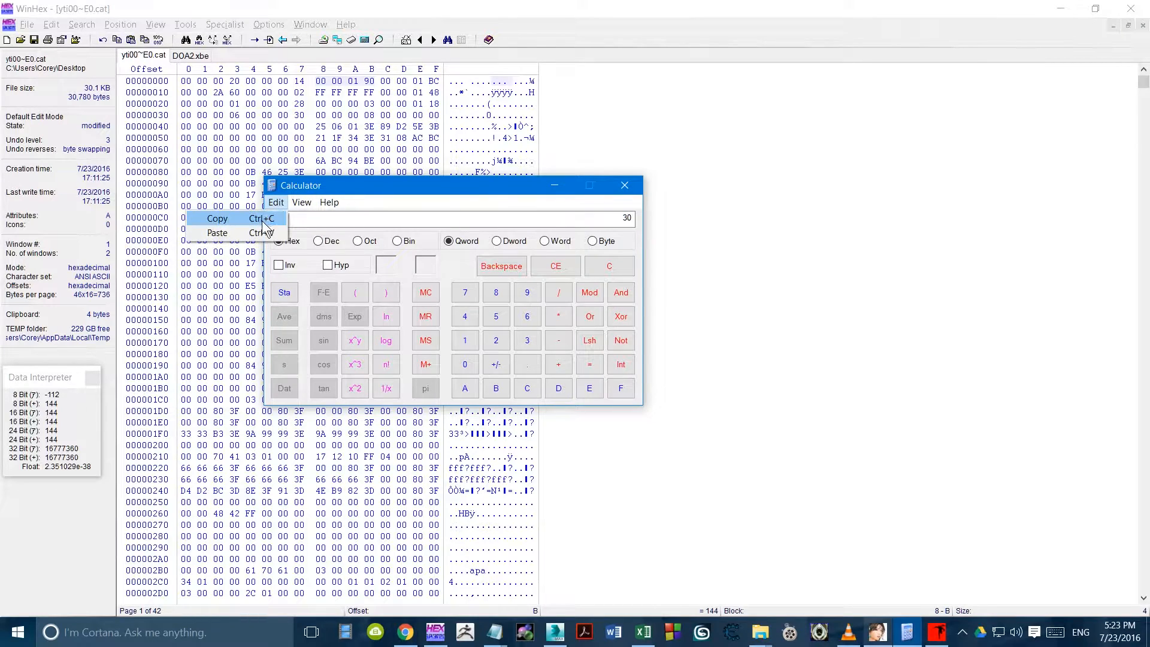
click(367, 188)
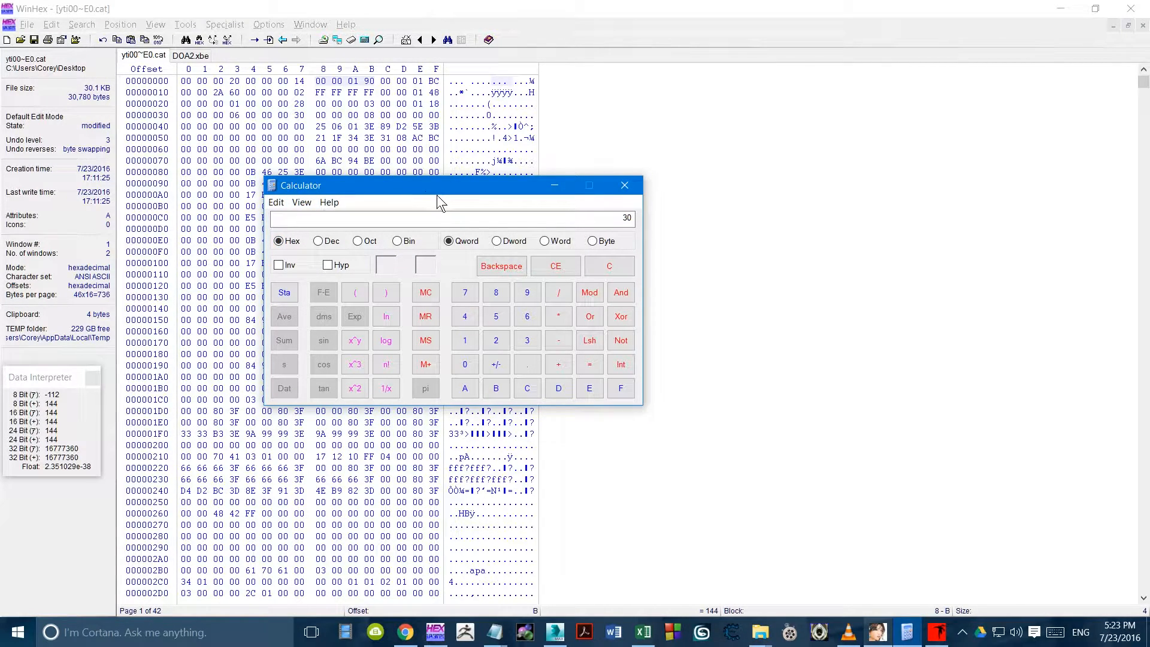
Step: Calculate the shifted pointer from hex 190, checking the block size in DOA2.xbe, and enter 0318 at offset A of yti00~E0.cat
text(190)
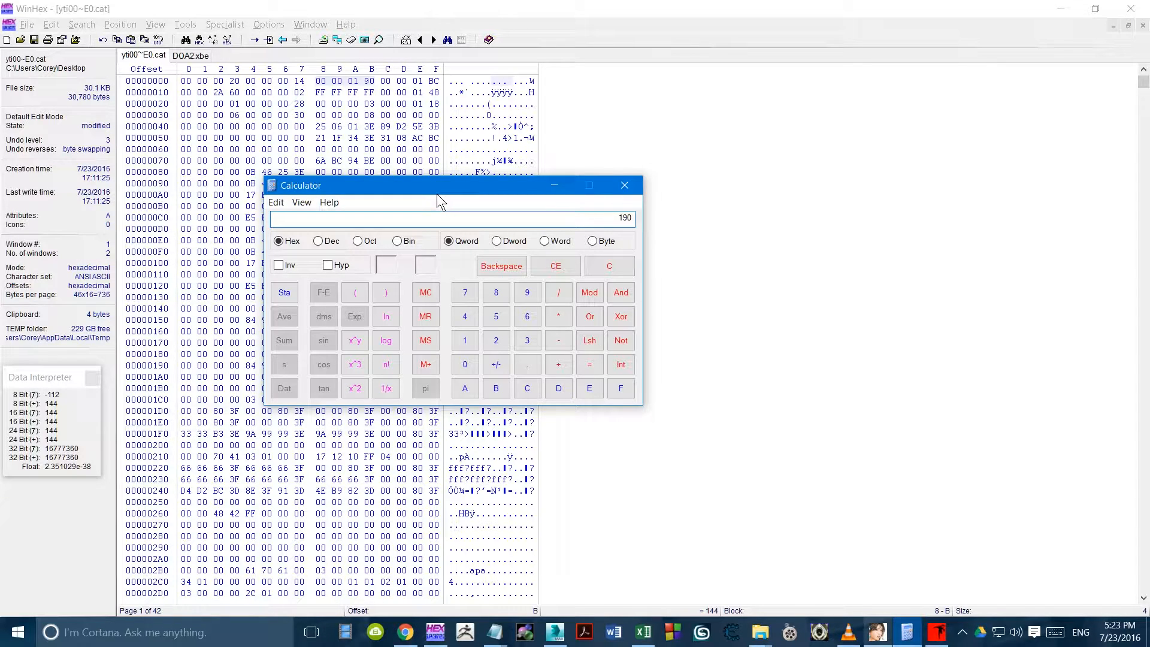
click(193, 55)
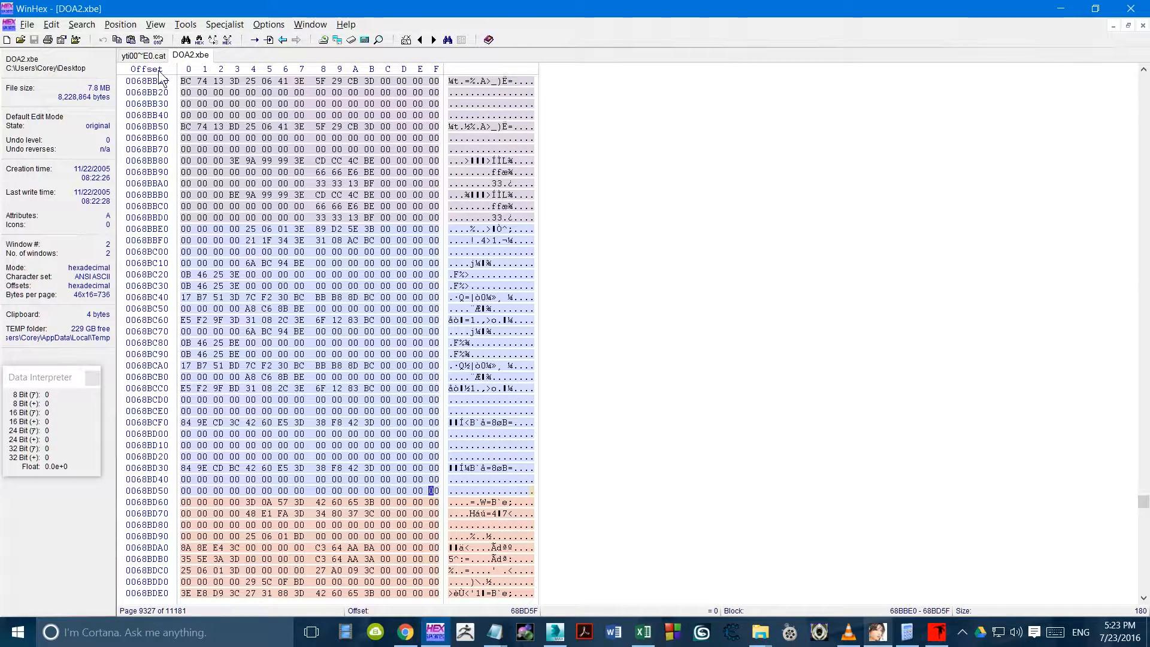
click(144, 55)
key(alt+Tab)
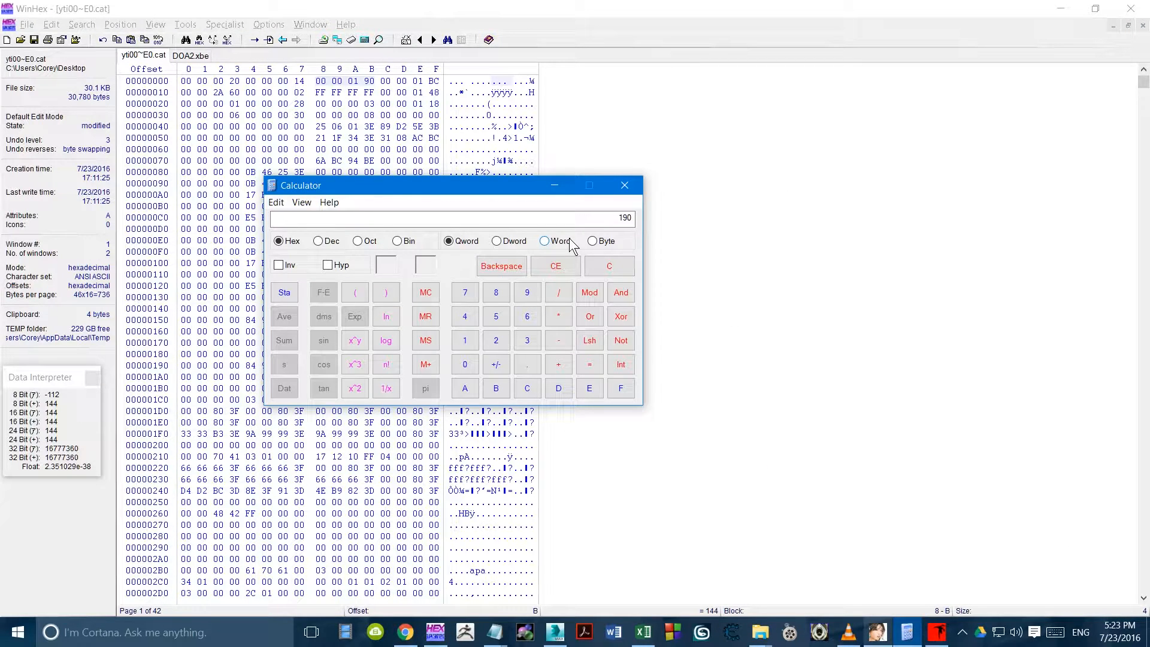
text(18)
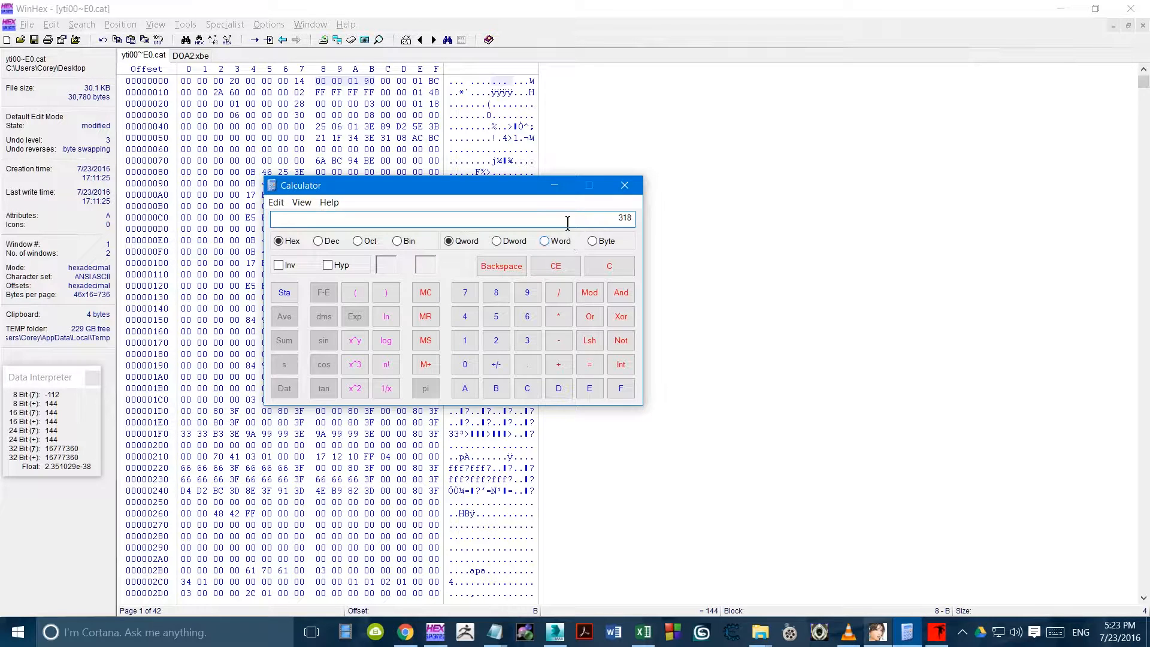
click(363, 85)
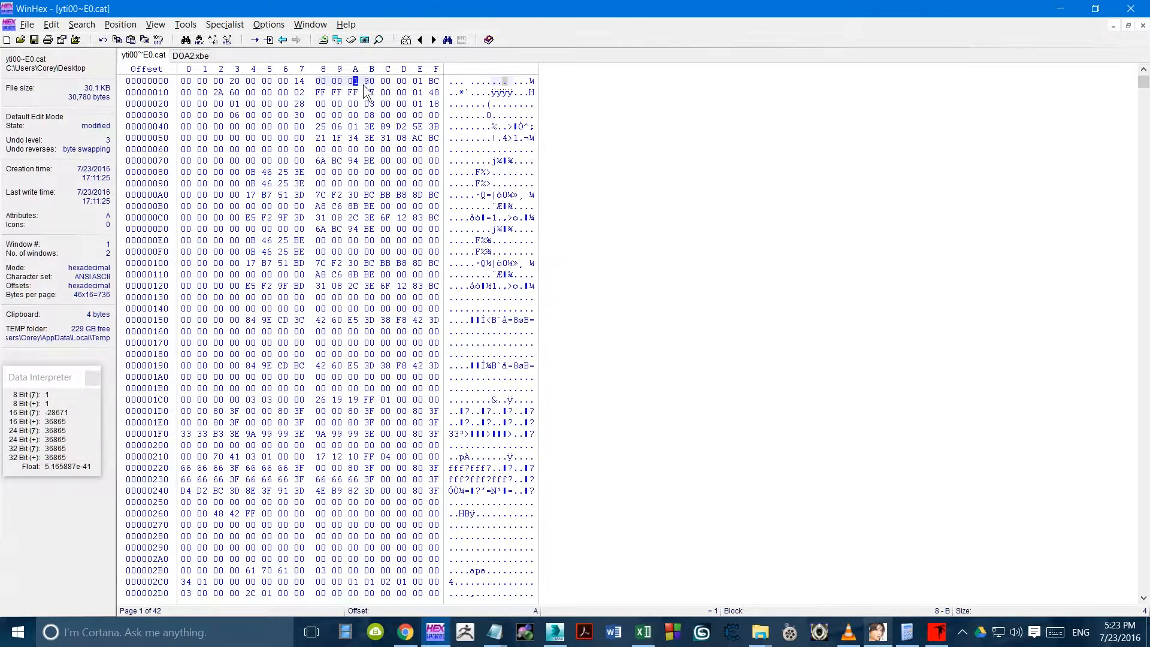
text(0318)
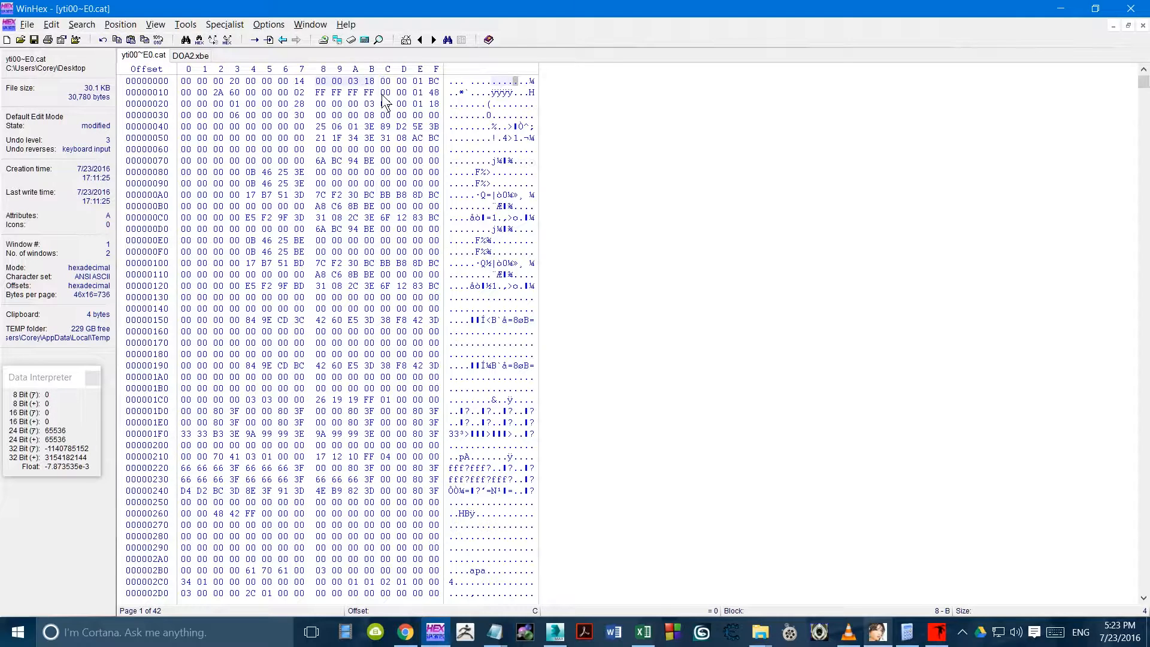
Step: Recalculate the pointer at offsets C to F in Calculator and set its last two bytes to 03 44
drag(379, 87, 435, 84)
key(alt+Tab)
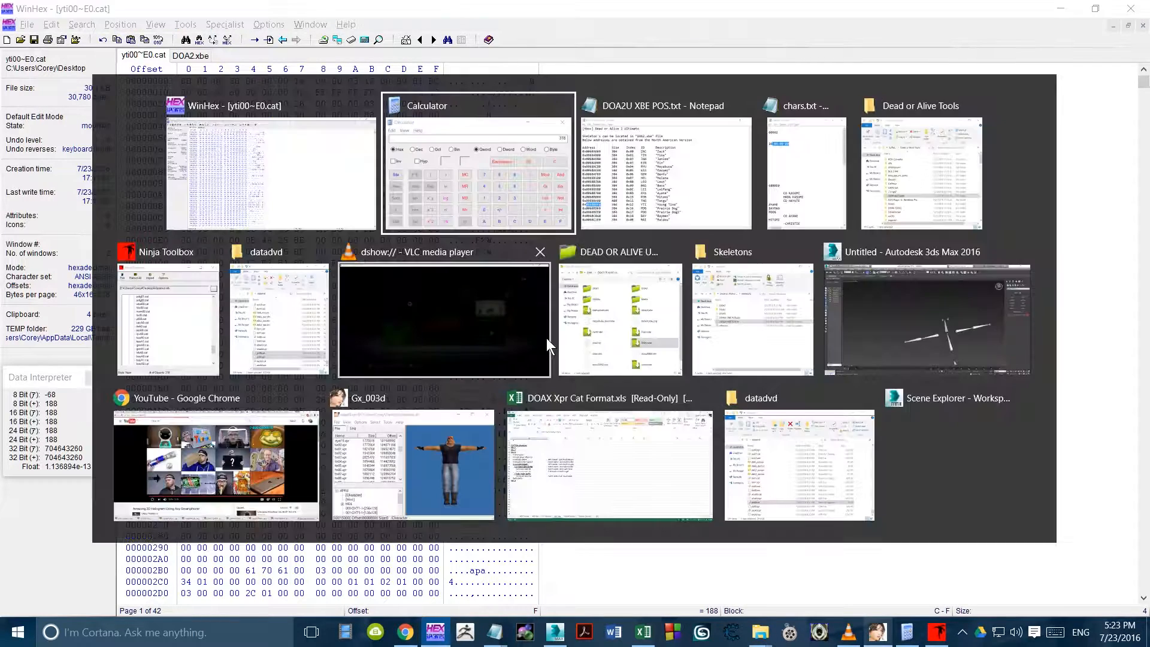
key(Escape)
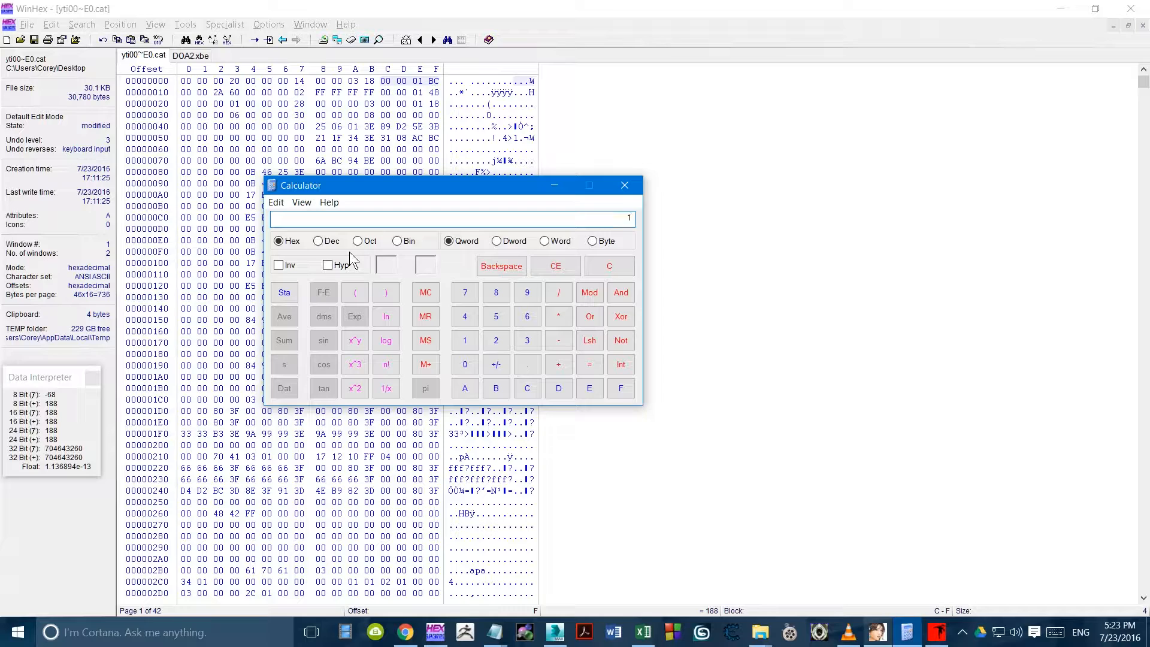
click(421, 82)
text(3 44)
Step: Recalculate the pointer at offsets 10 to 13 in Calculator and set its last two bytes to 2B E8
drag(184, 93, 237, 95)
key(alt+Tab)
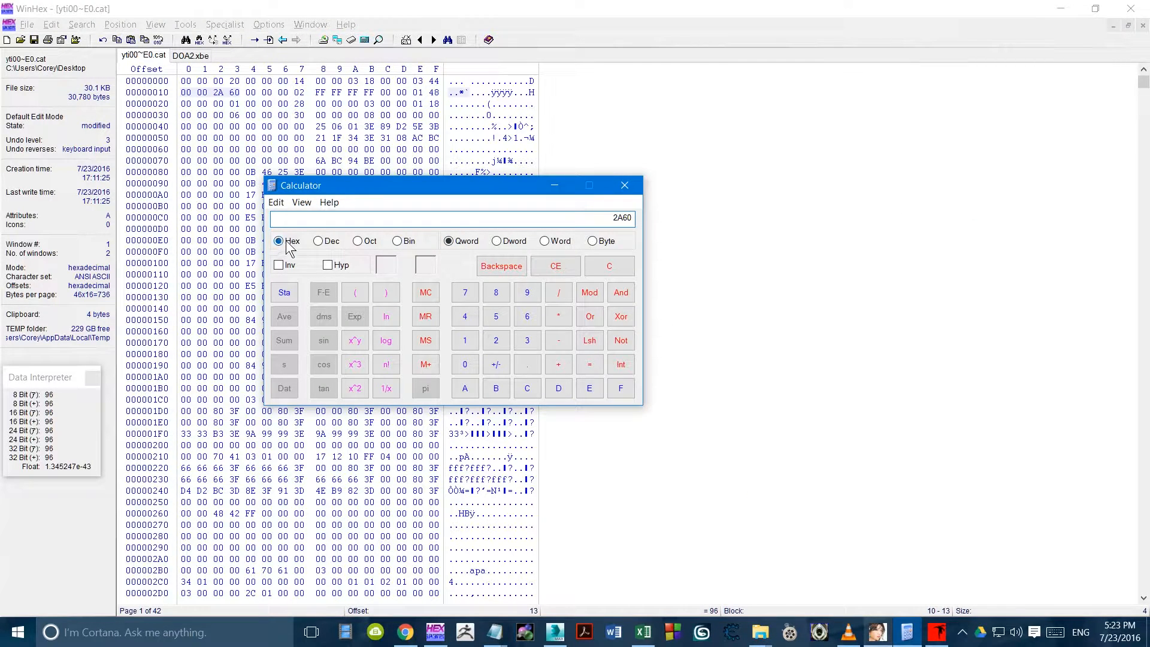
key(Return)
click(219, 94)
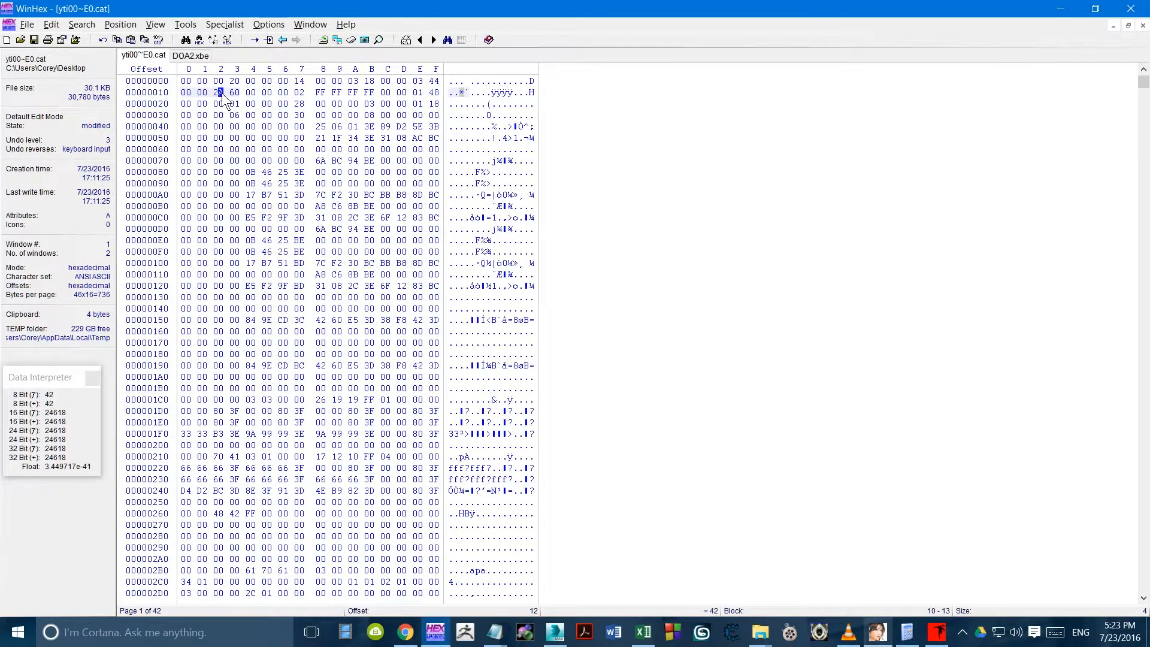
text(2BE8)
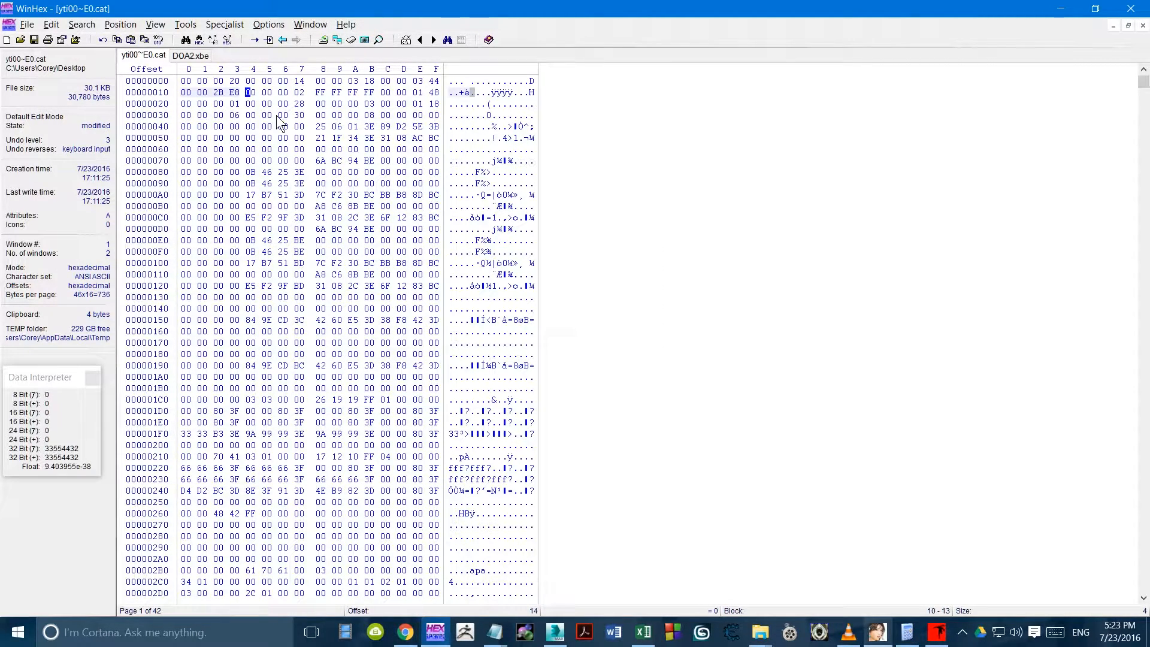
Step: Recalculate the pointer at offsets 1C to 1F from hex 148 and set its last two bytes to 02 D0
drag(387, 92, 435, 93)
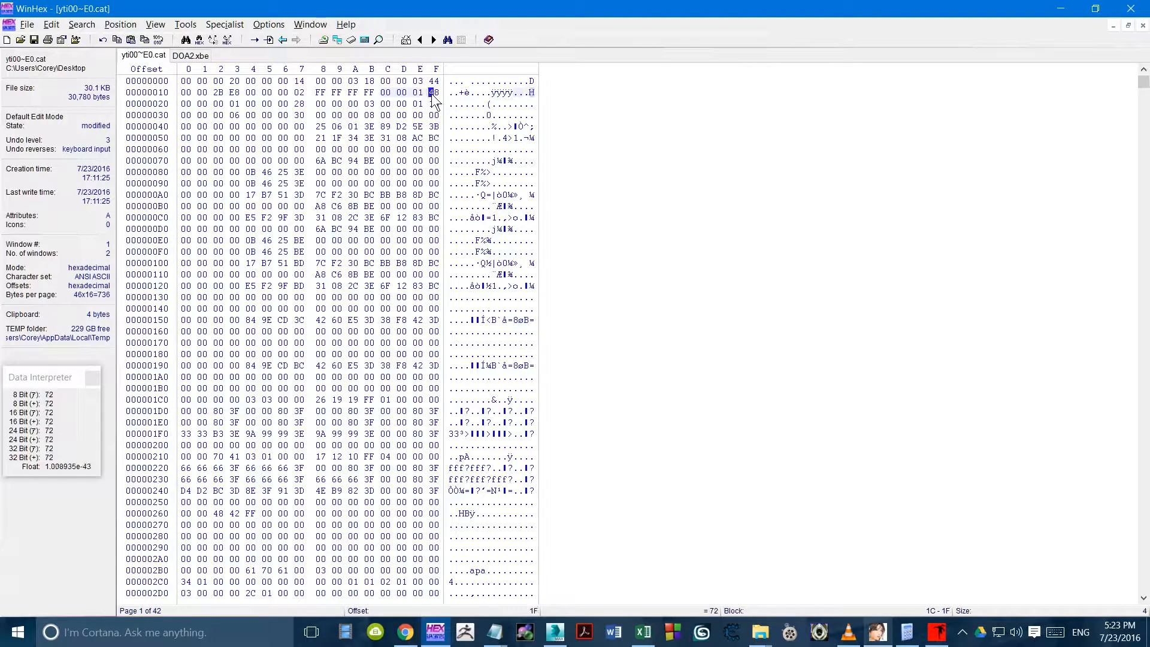
key(alt+Tab)
text(148)
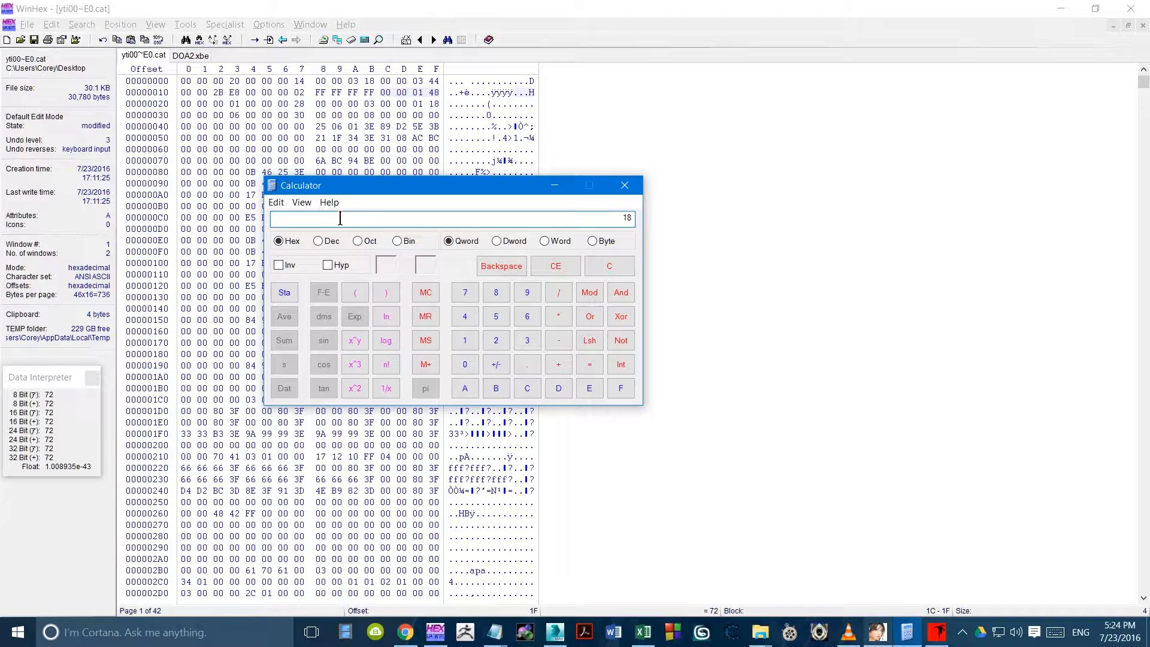
click(420, 93)
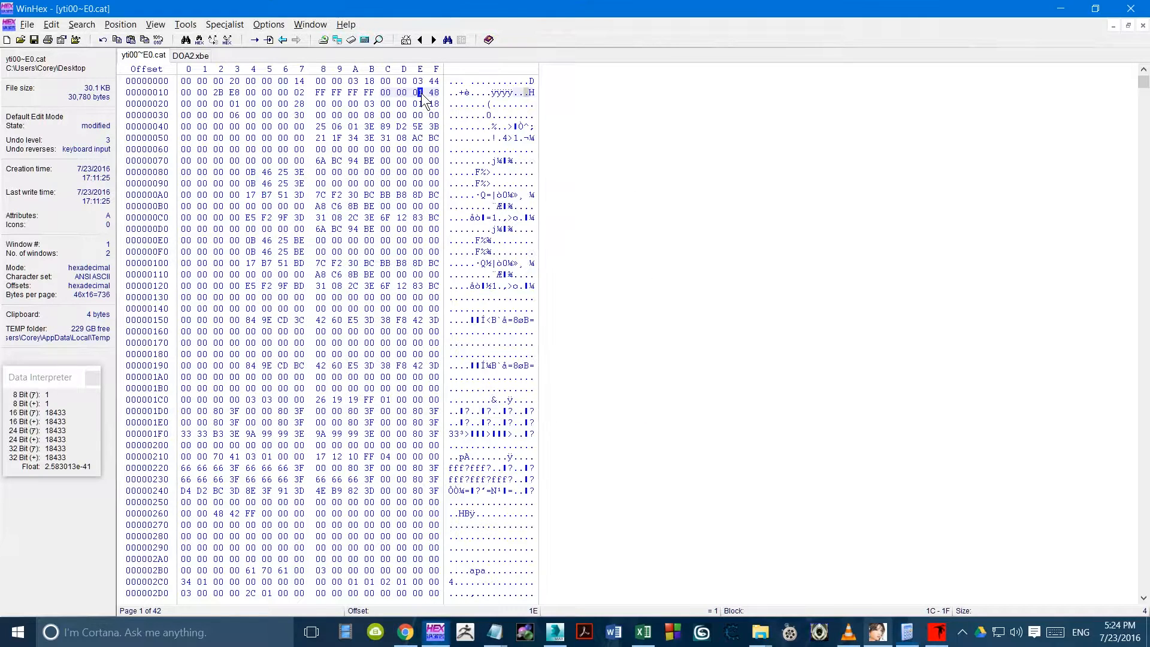
key(Right)
key(Right)
key(alt+Tab)
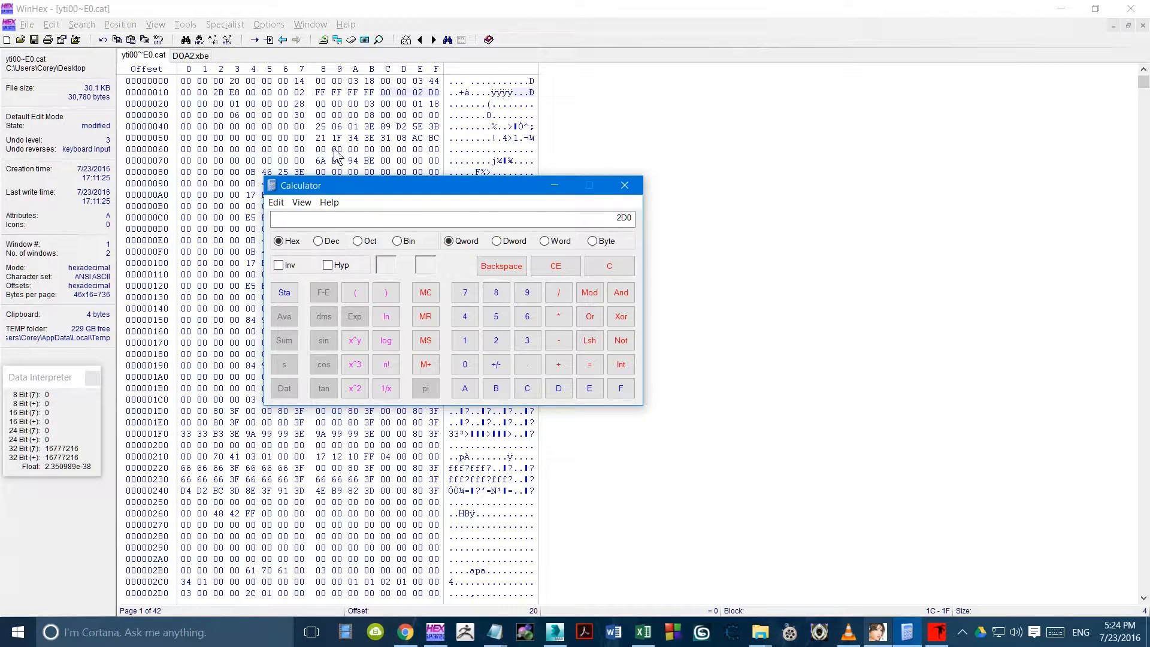
Step: Recalculate the pointer at offsets 24 to 27 from hex 28 and set its last two bytes to 01 B0
drag(255, 110, 297, 106)
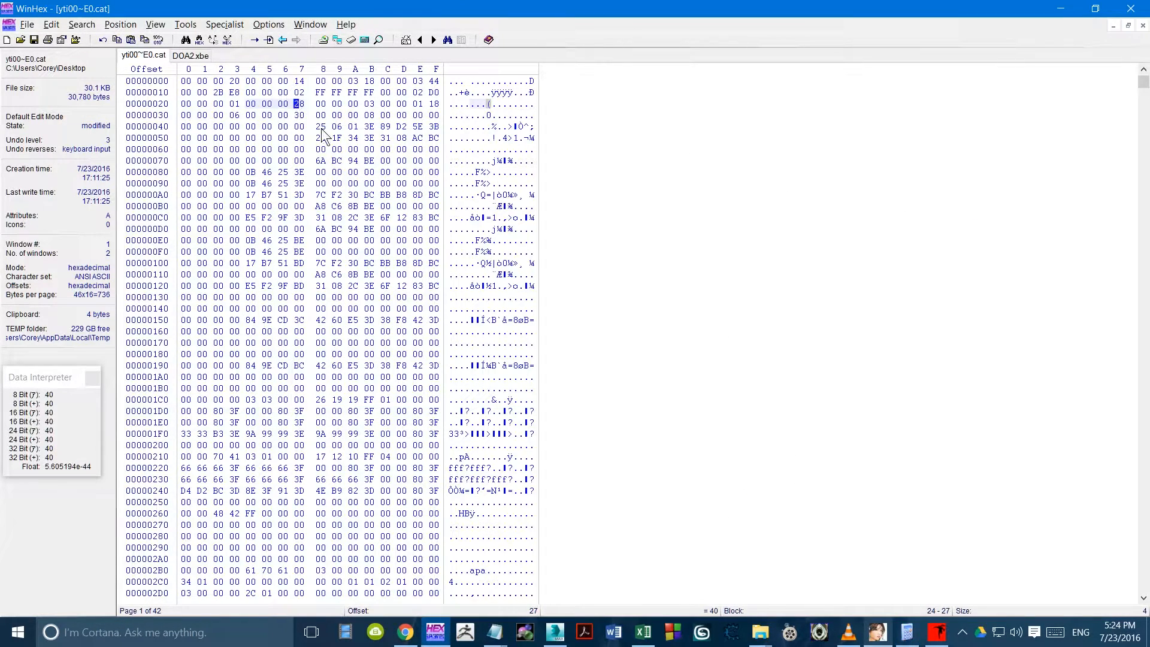
key(alt+Tab)
text(28)
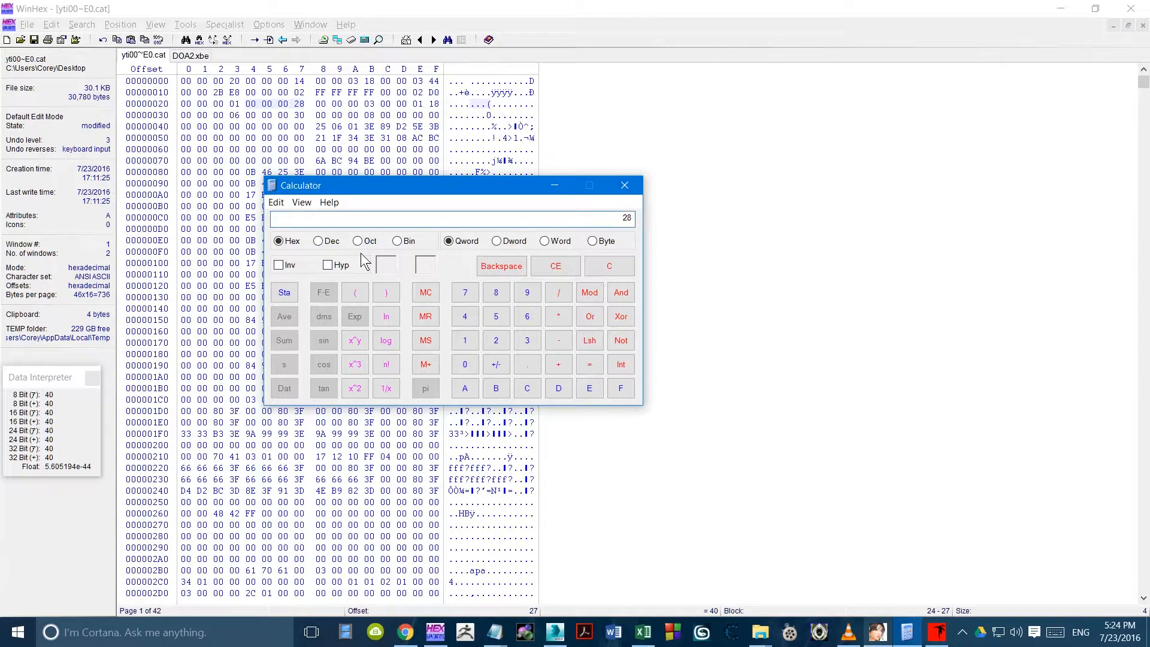
click(290, 106)
text(01 )
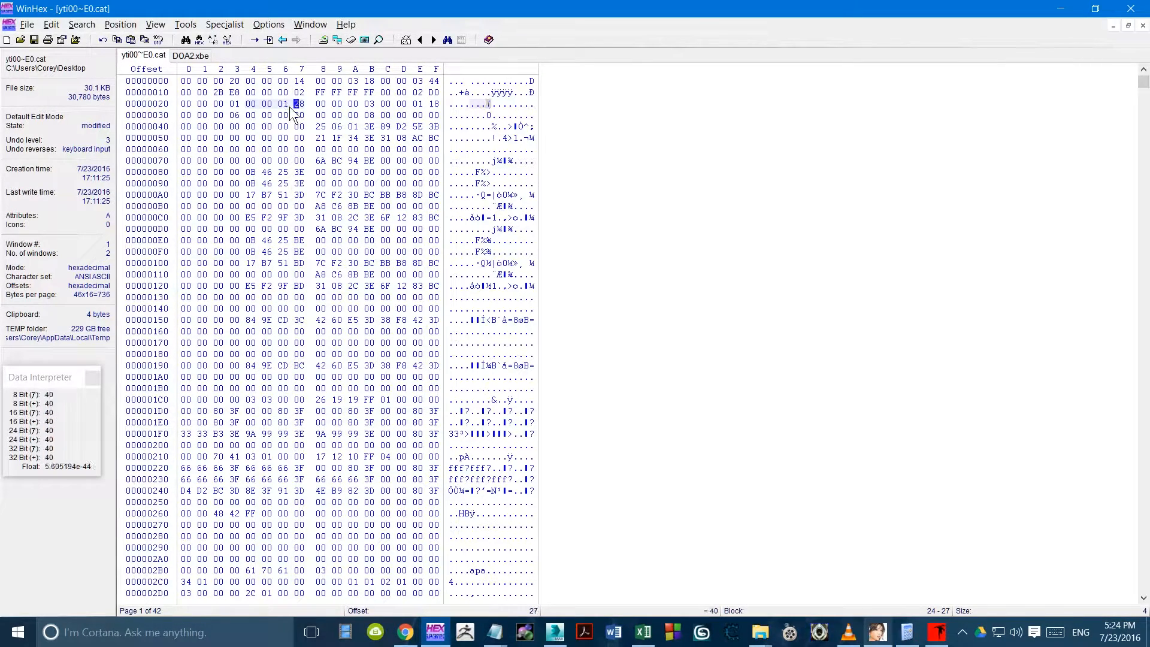
text(B0)
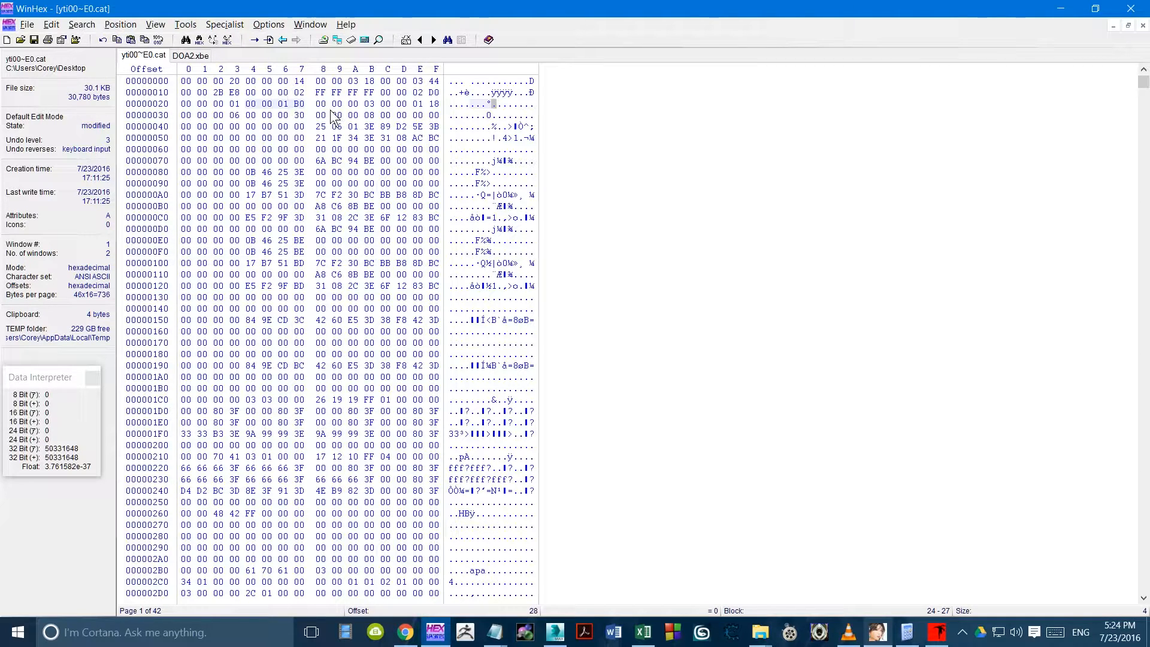
Step: Recalculate the pointer at offsets 2C to 2F in Calculator and set its last two bytes to 02 A0
drag(388, 104, 436, 103)
key(ctrl+shift+c)
key(alt+Tab)
key(ctrl+v)
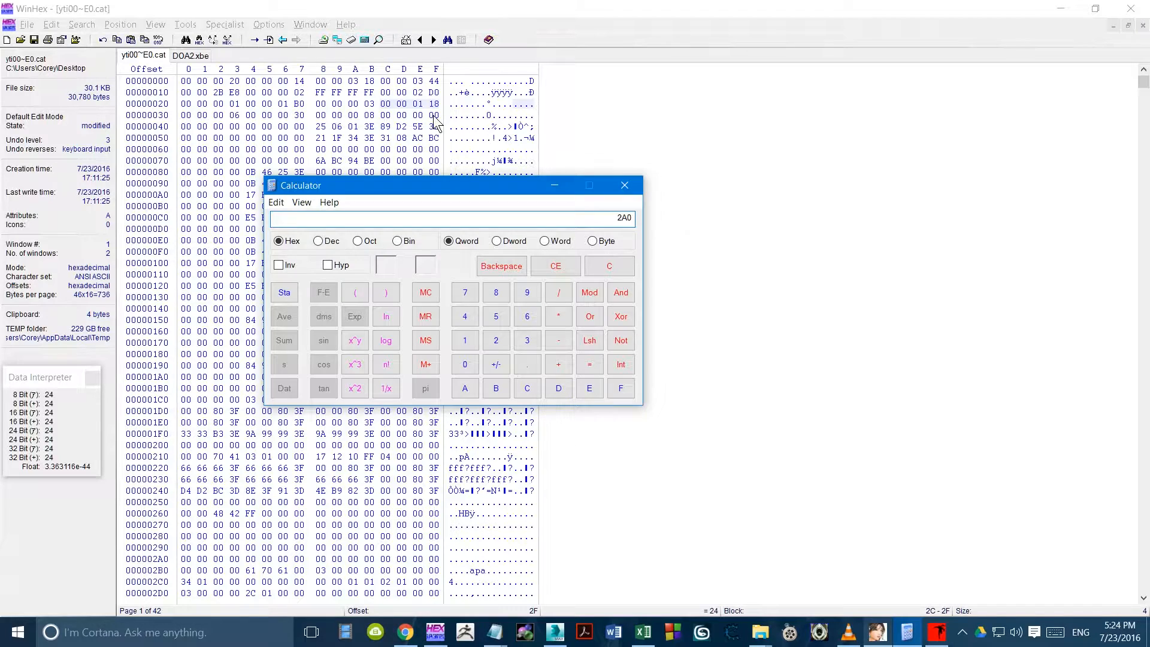
click(419, 104)
text(0A)
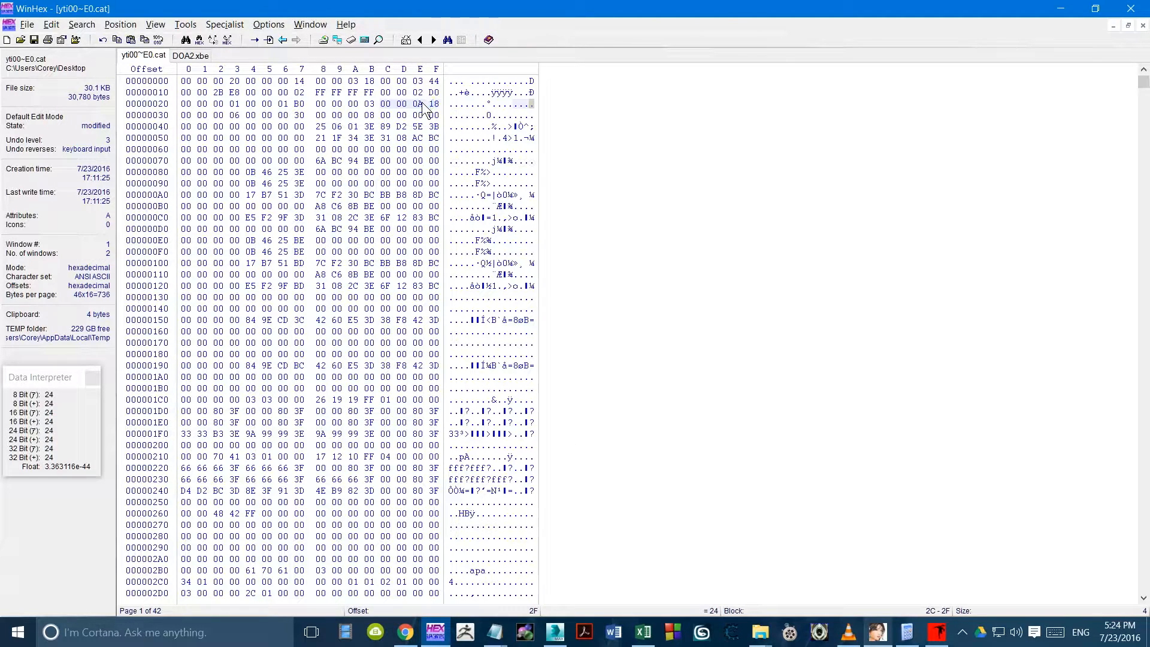
text(A0)
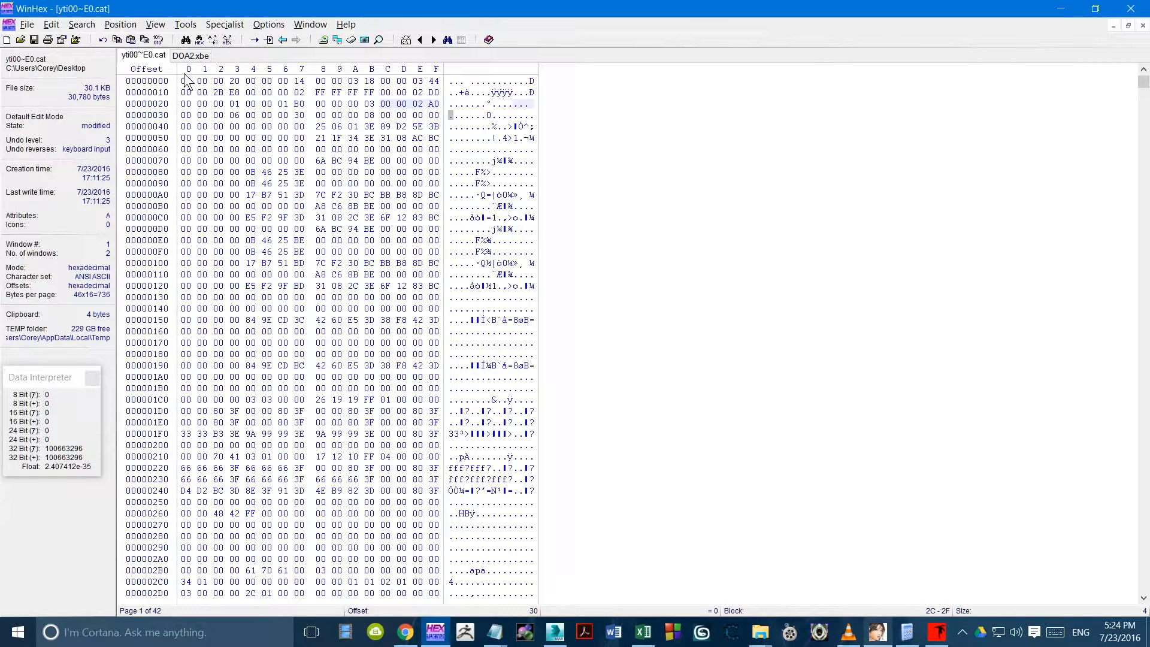
Step: Apply a 32-bit byte swap to the header block from offset 0 to 3F of yti00~E0.cat
click(432, 116)
drag(417, 122, 185, 81)
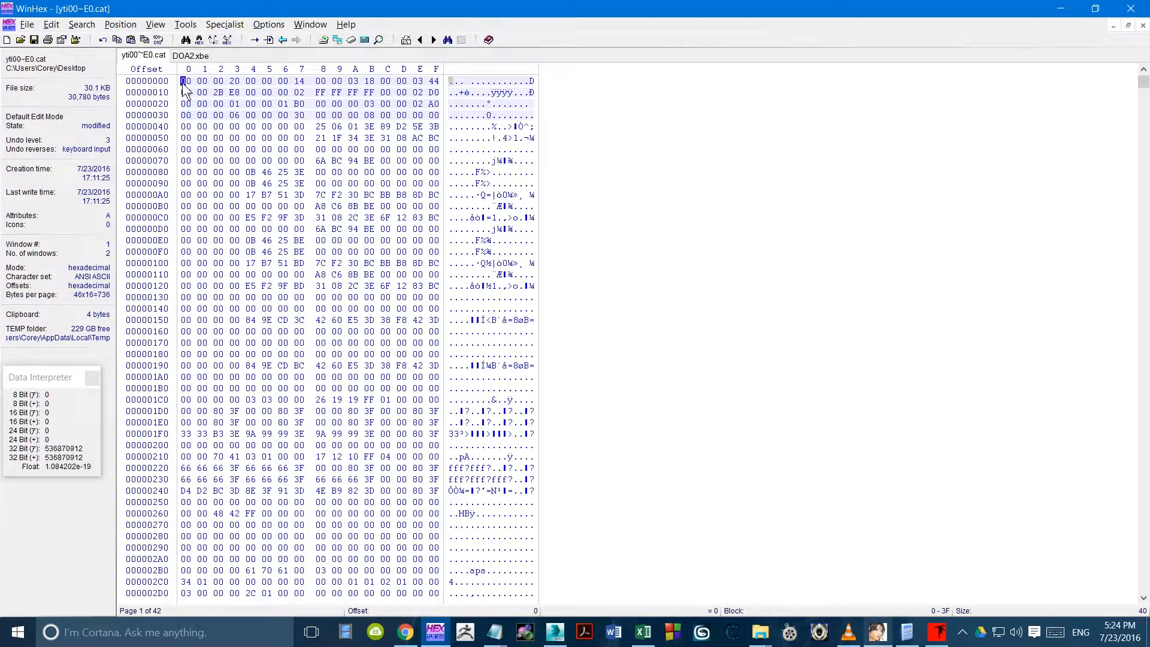
click(158, 39)
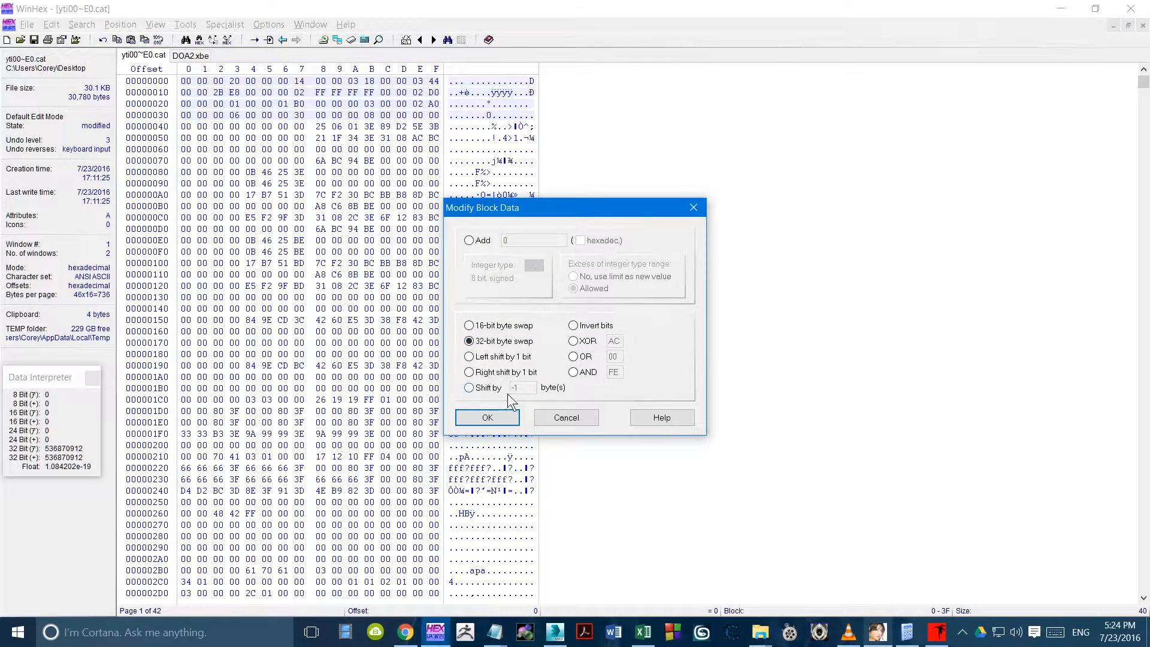
click(487, 418)
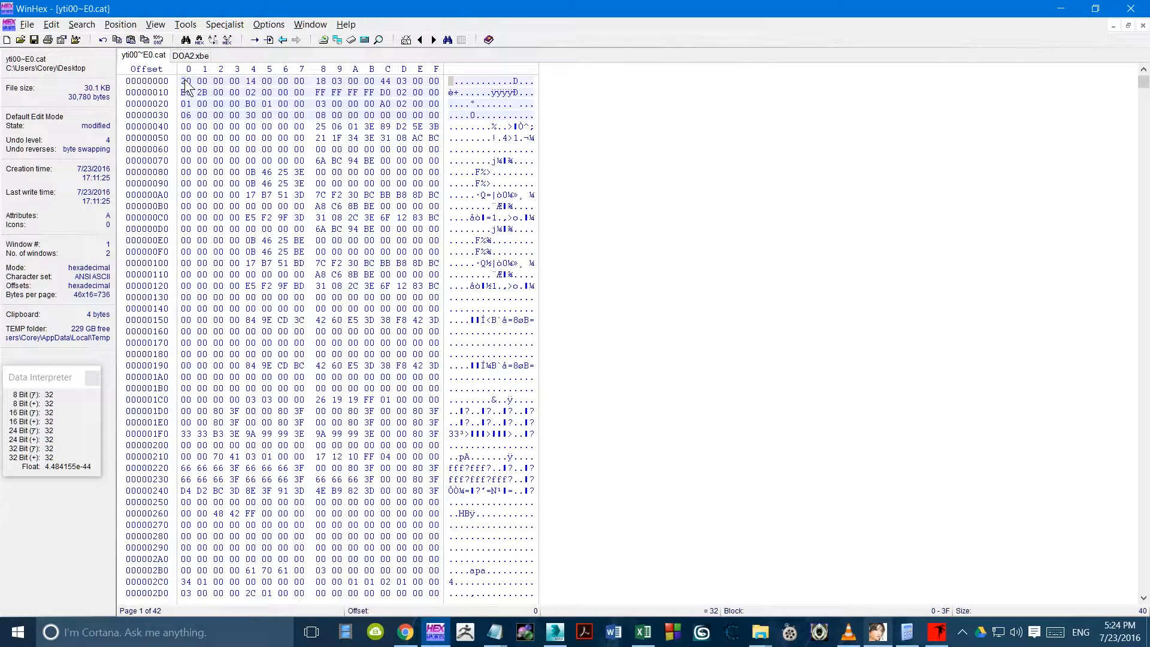
Step: Examine the byte-swapped header of yti00~E0.cat, marking its updated pointers and table entries between offsets 0 and 3F
click(325, 115)
drag(324, 141, 346, 161)
click(324, 115)
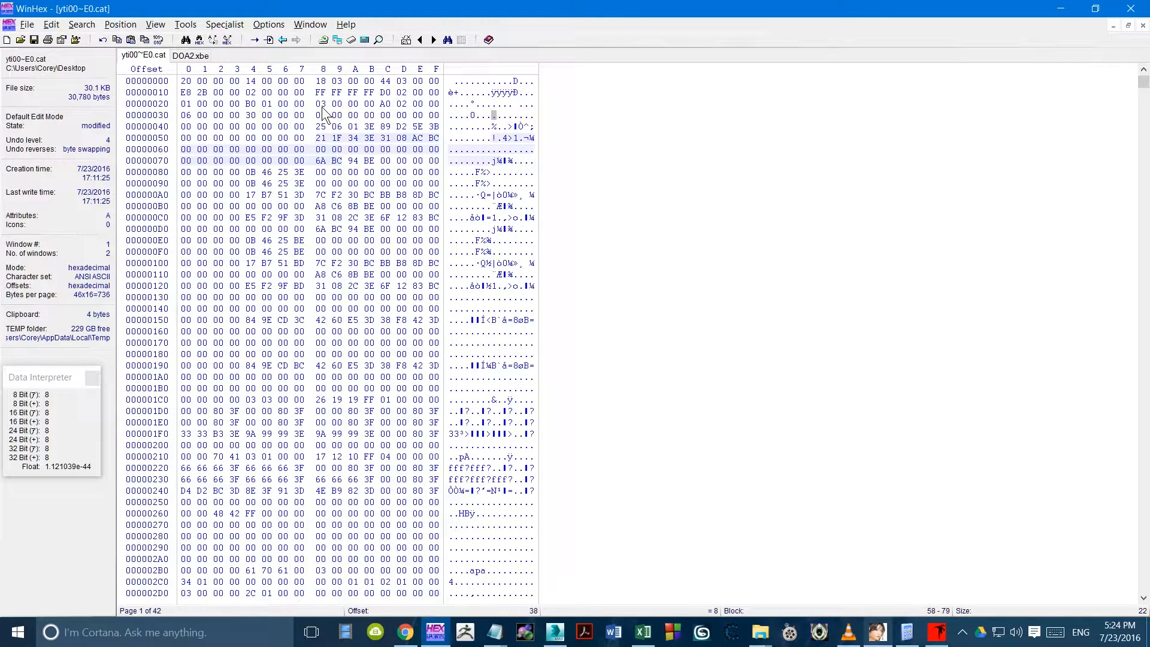
drag(437, 106, 353, 106)
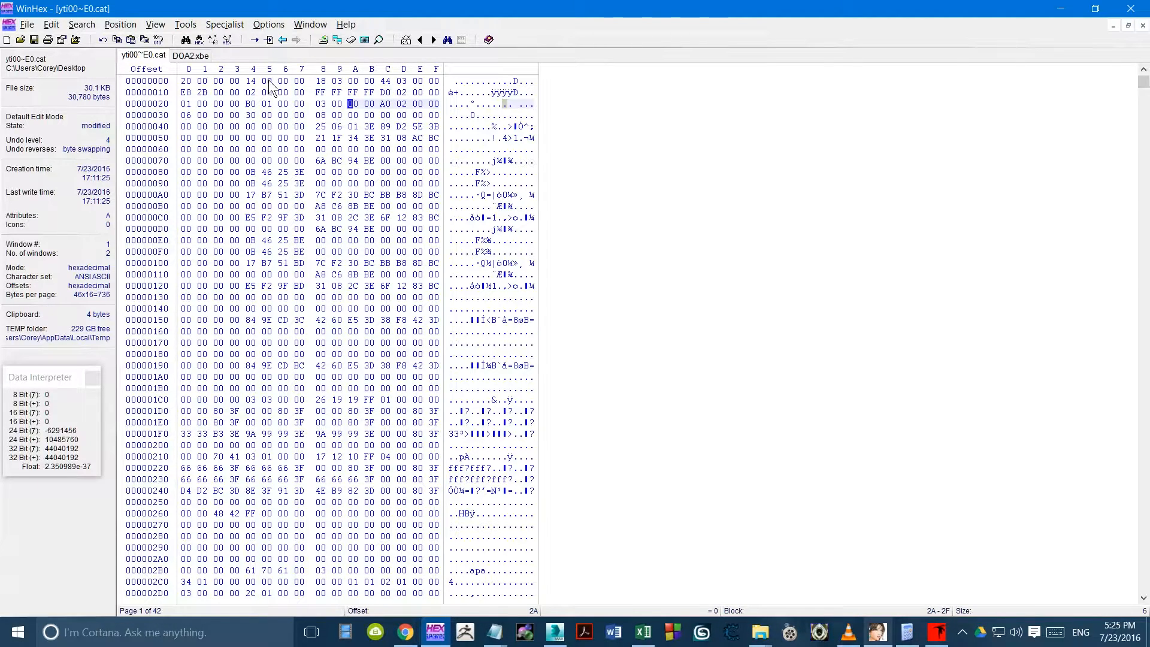
drag(385, 81, 418, 81)
drag(189, 83, 222, 94)
click(285, 117)
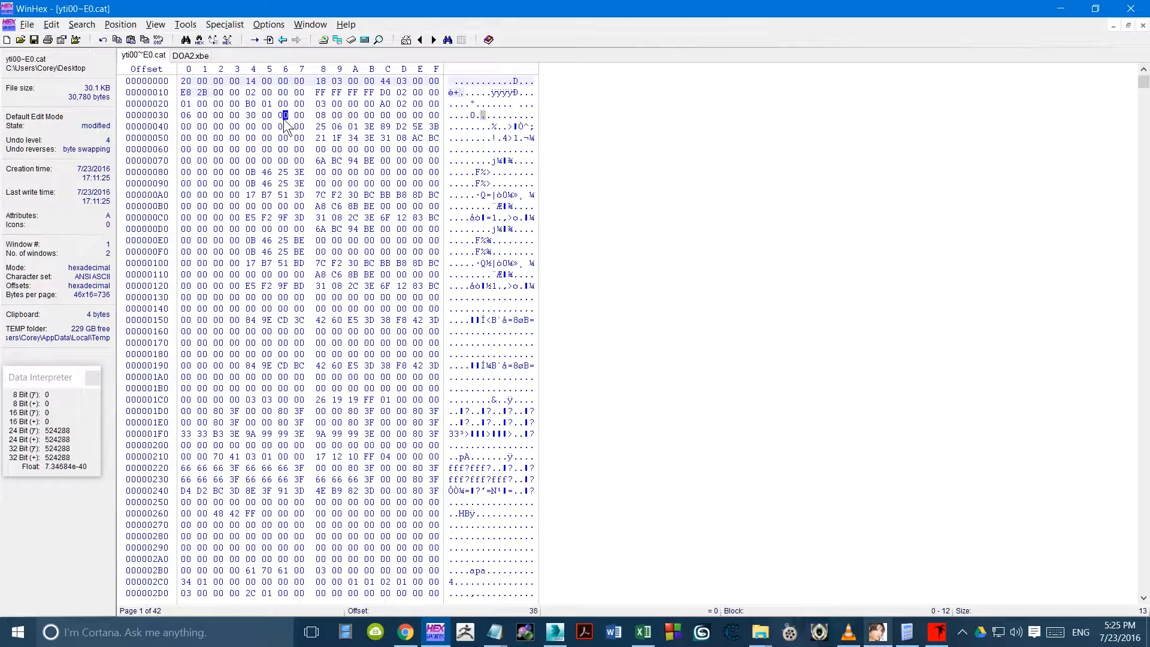
drag(385, 92, 238, 105)
mouse_move(370, 106)
mouse_down()
mouse_move(398, 113)
mouse_move(257, 108)
mouse_move(252, 118)
mouse_move(352, 118)
mouse_up()
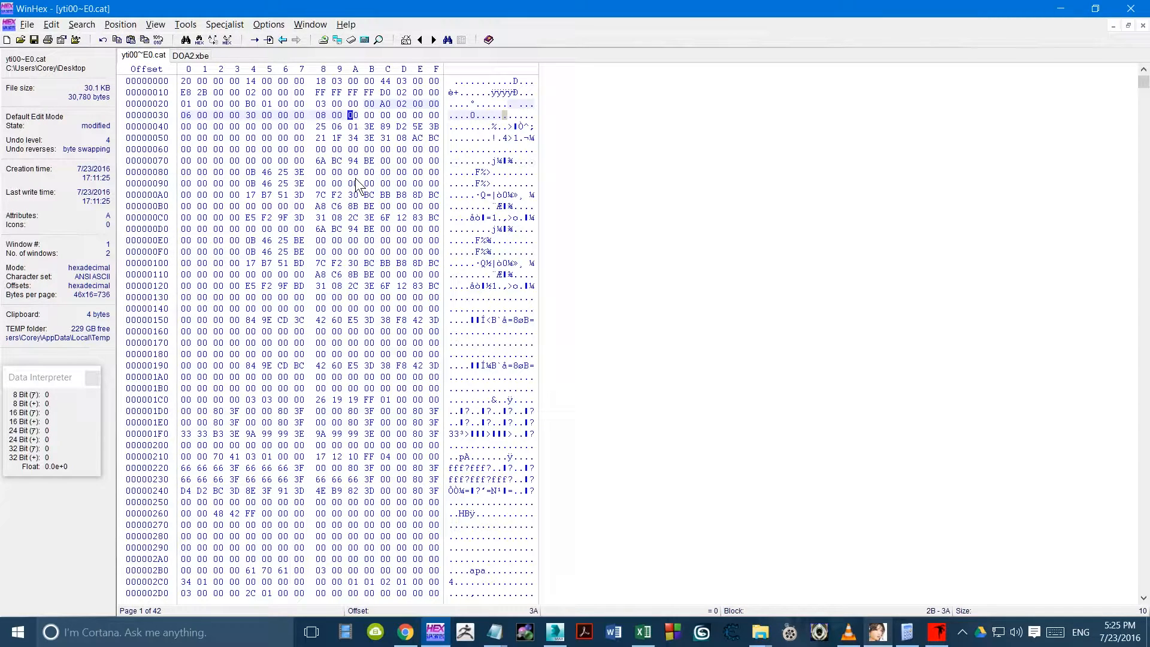
Step: Save the modified yti00~E0.cat, confirming the file update, and minimize WinHex
key(ctrl+s)
click(538, 343)
click(1060, 9)
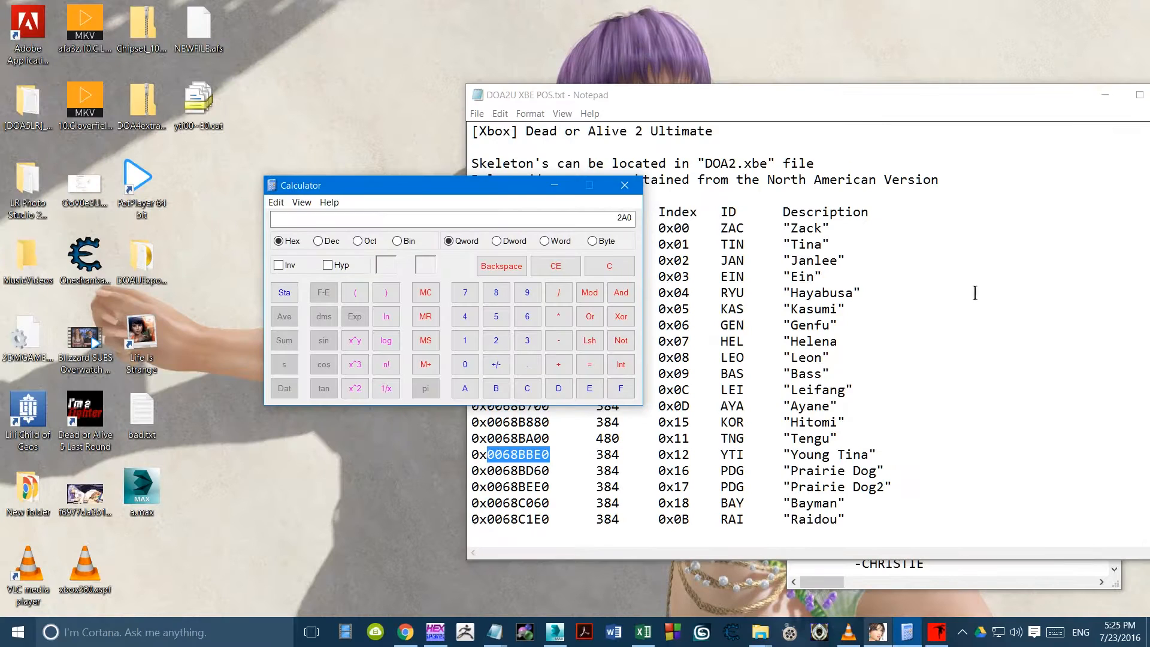
Step: Switch to Ninja Toolbox, open NEWFILE.afs from the Desktop, and expand its root and the file list inside
click(937, 632)
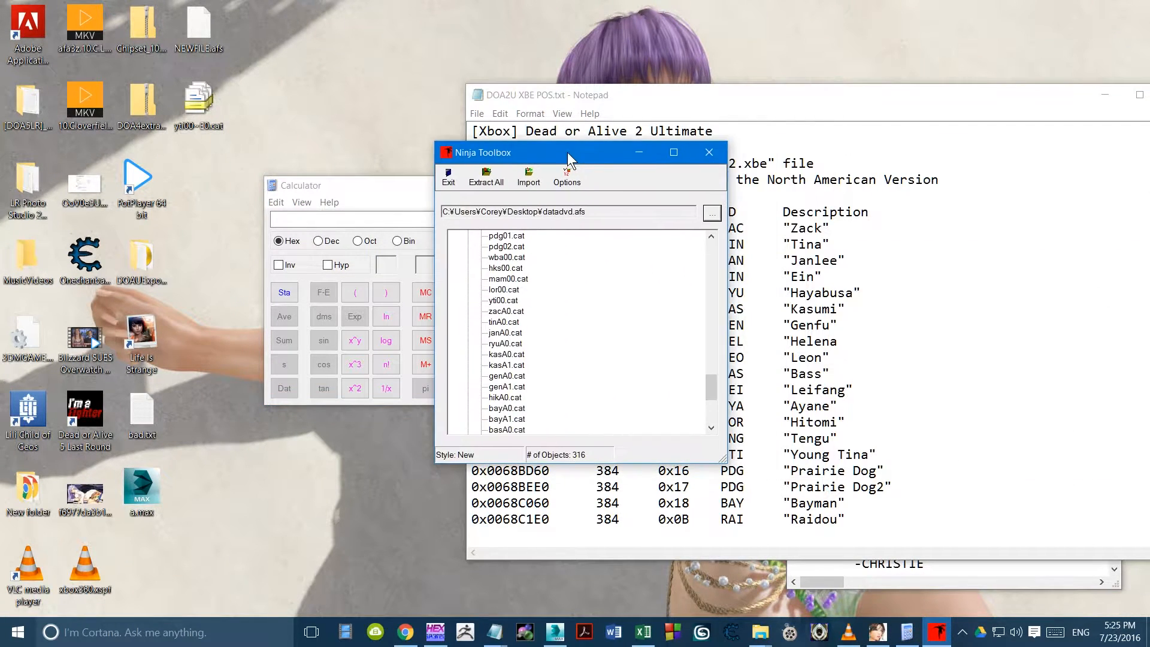
click(711, 214)
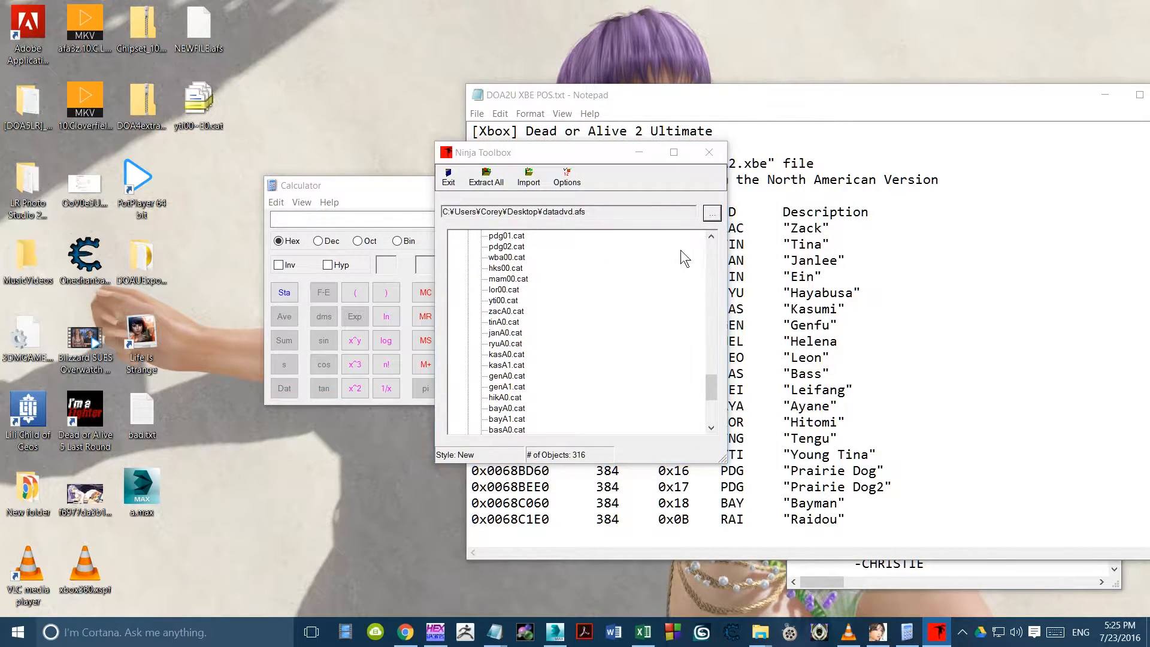
click(593, 334)
click(766, 378)
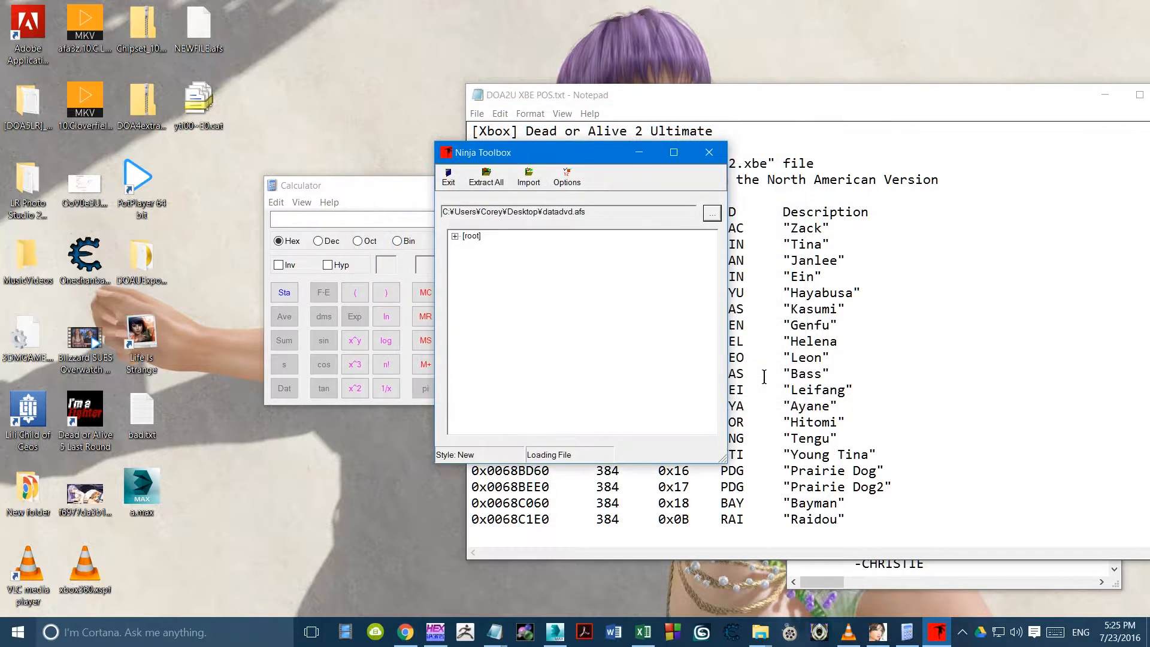
click(456, 237)
click(471, 258)
Step: Locate bas00.cat in the NEWFILE.afs file tree and start importing over it with encryption
scroll(513, 295, down, 10)
scroll(516, 297, down, 15)
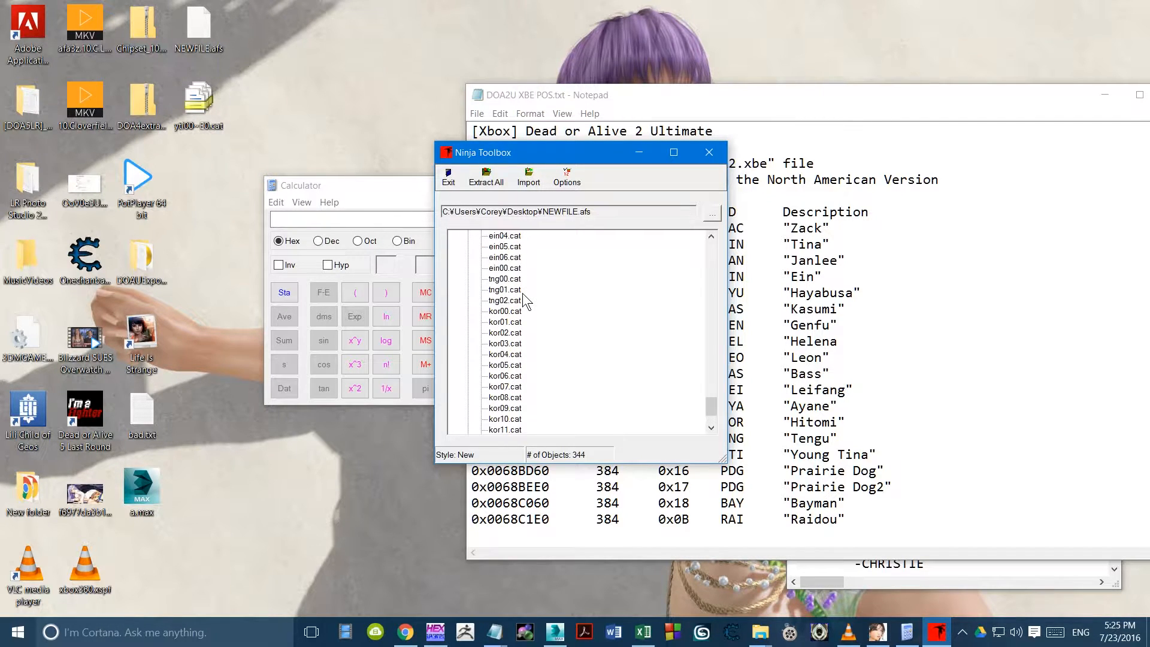
scroll(518, 314, up, 8)
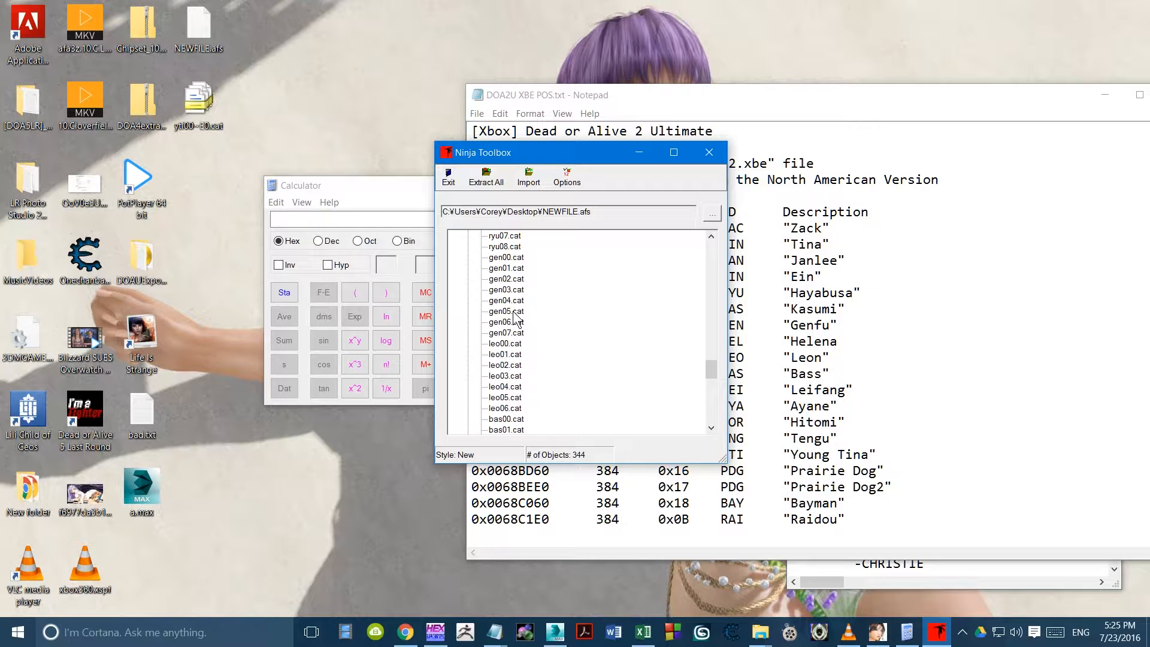
scroll(515, 317, up, 10)
click(503, 311)
scroll(515, 317, up, 3)
scroll(515, 318, down, 10)
click(516, 322)
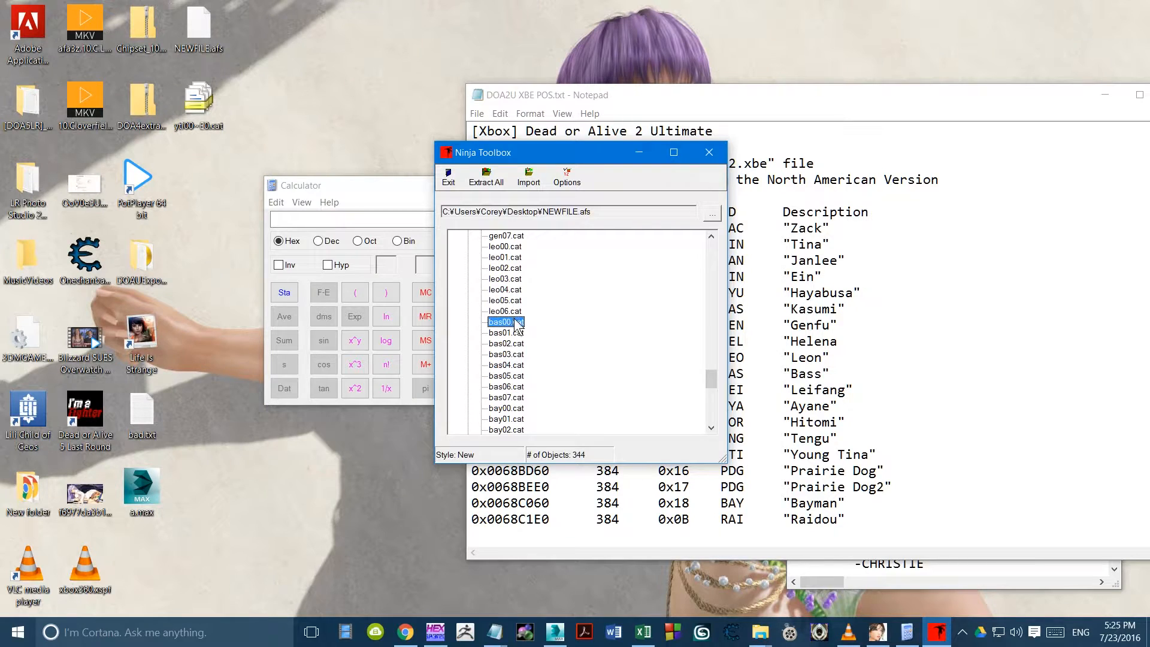
right_click(517, 321)
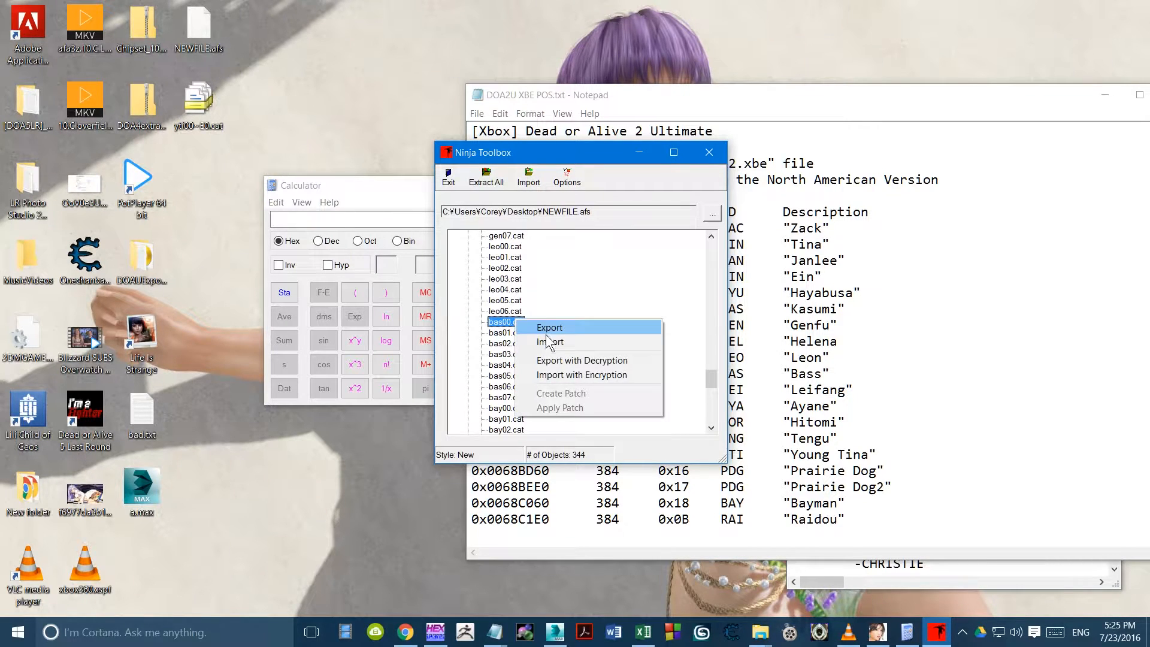
click(568, 376)
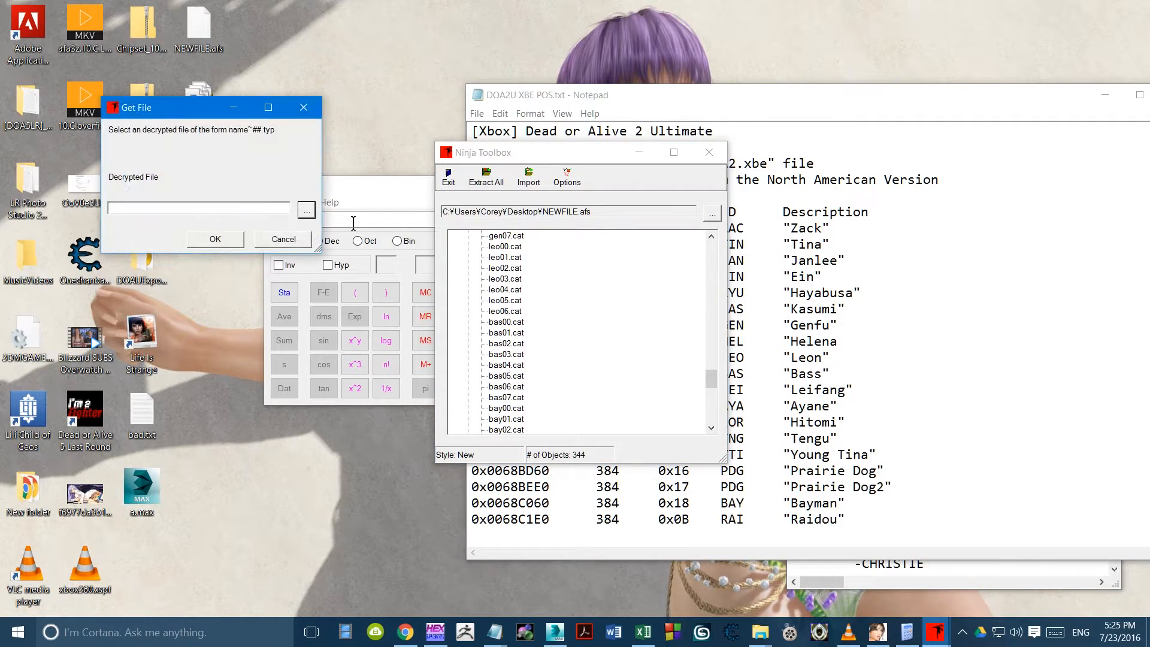
Step: Filter the file selection to Cat files, choose yti00~E0.cat from the Desktop as the decrypted file, and complete the import
click(307, 210)
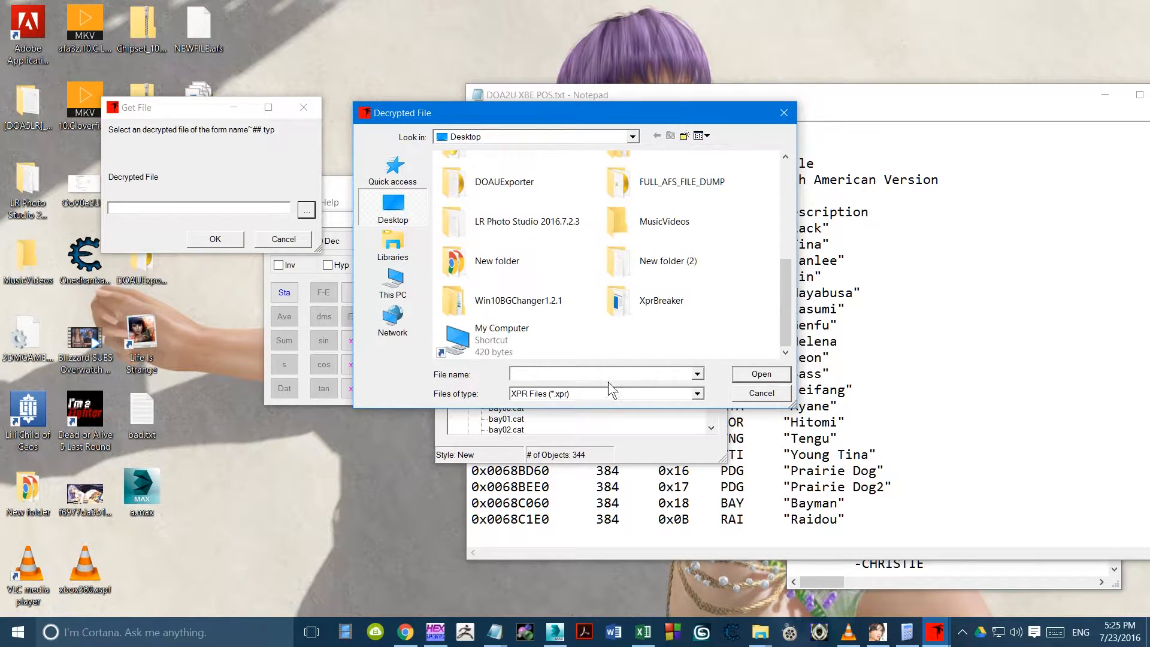
click(578, 394)
click(563, 419)
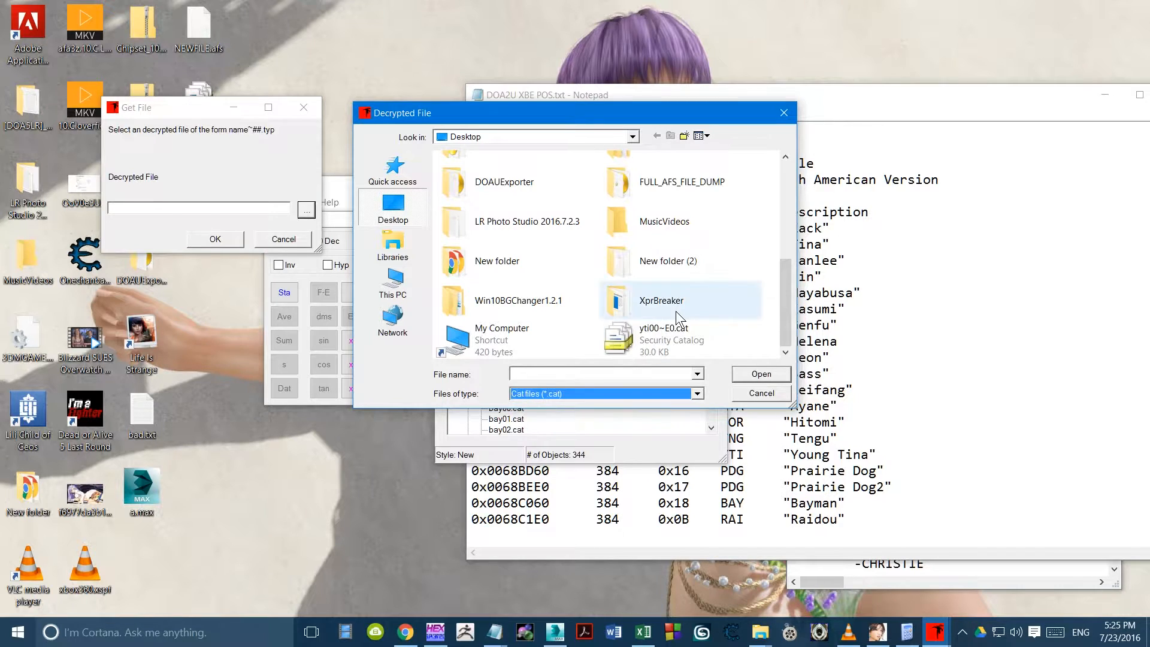
double_click(648, 344)
click(230, 239)
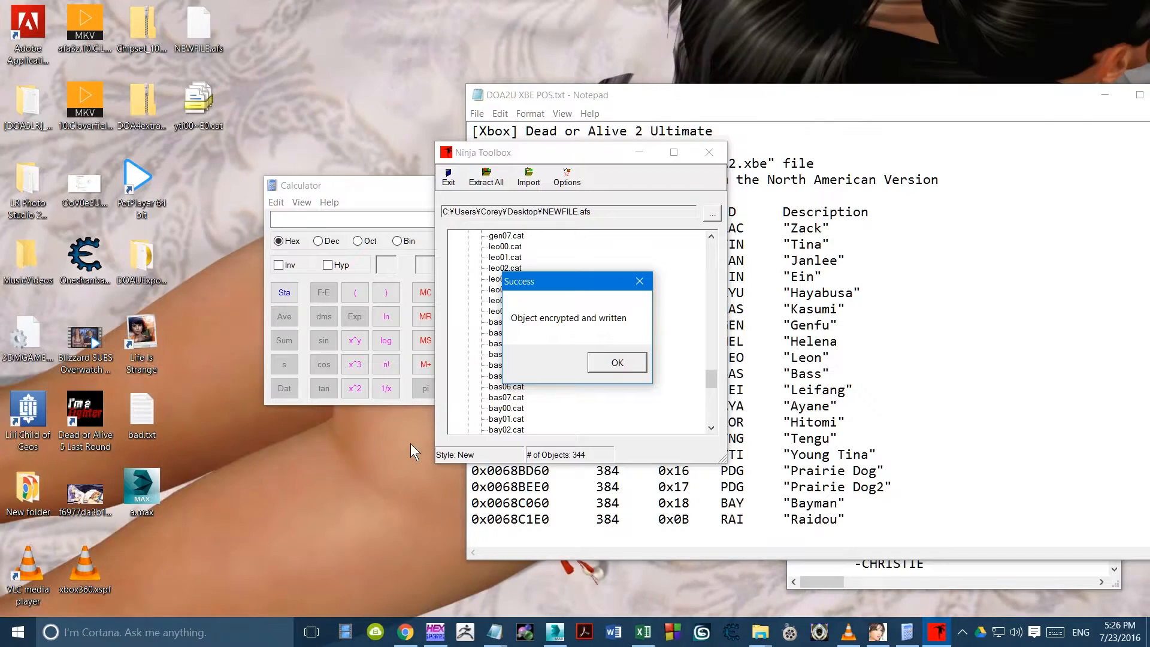
click(617, 362)
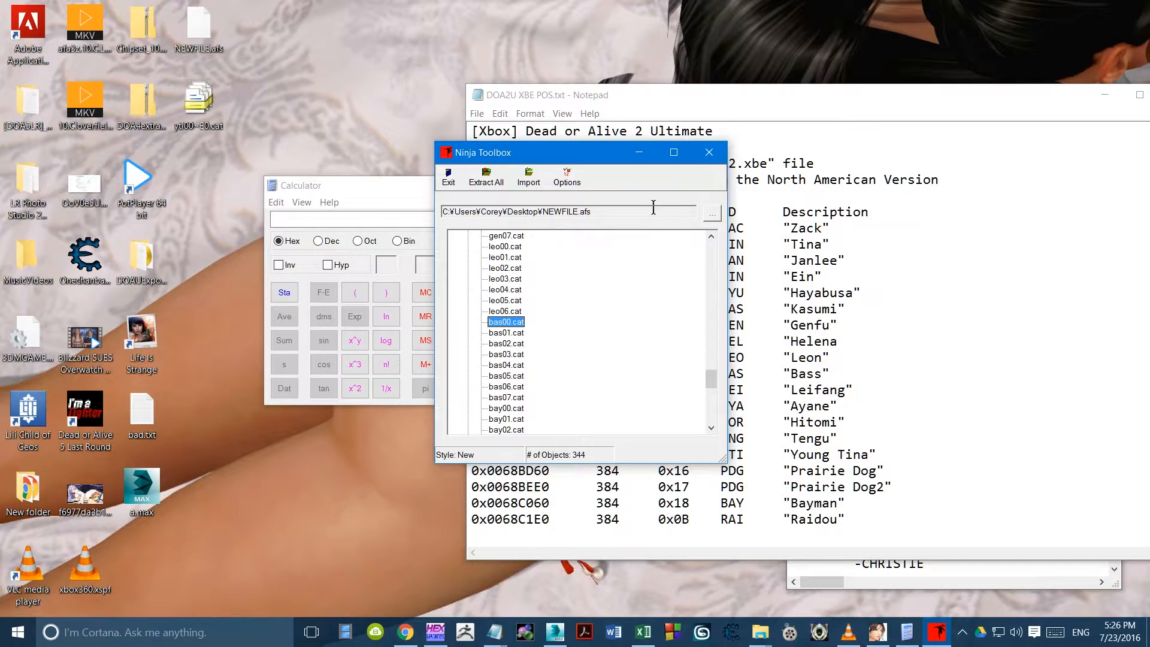
Step: Close Ninja Toolbox and move the DOA2U XBE POS.txt window out of the way
click(707, 153)
drag(631, 96, 1149, 139)
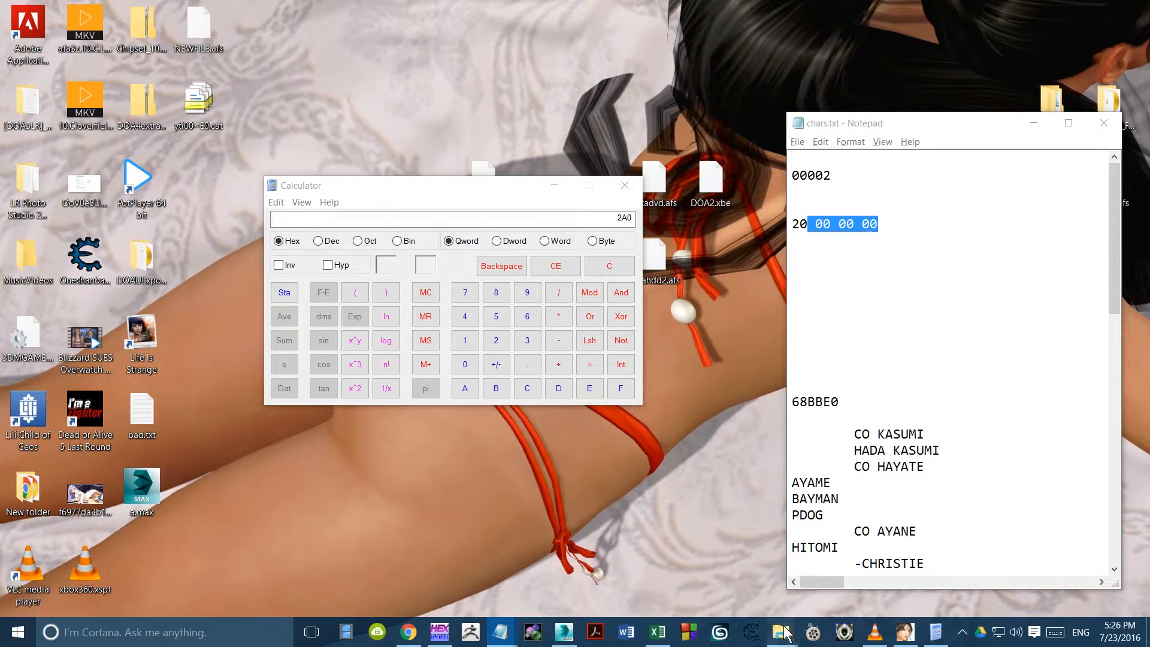
Step: Switch to File Explorer, open the DOA2 folder inside DEAD OR ALIVE ULTIMATE, and copy NEWFILE.afs into it from the Desktop
drag(1149, 146, 359, 127)
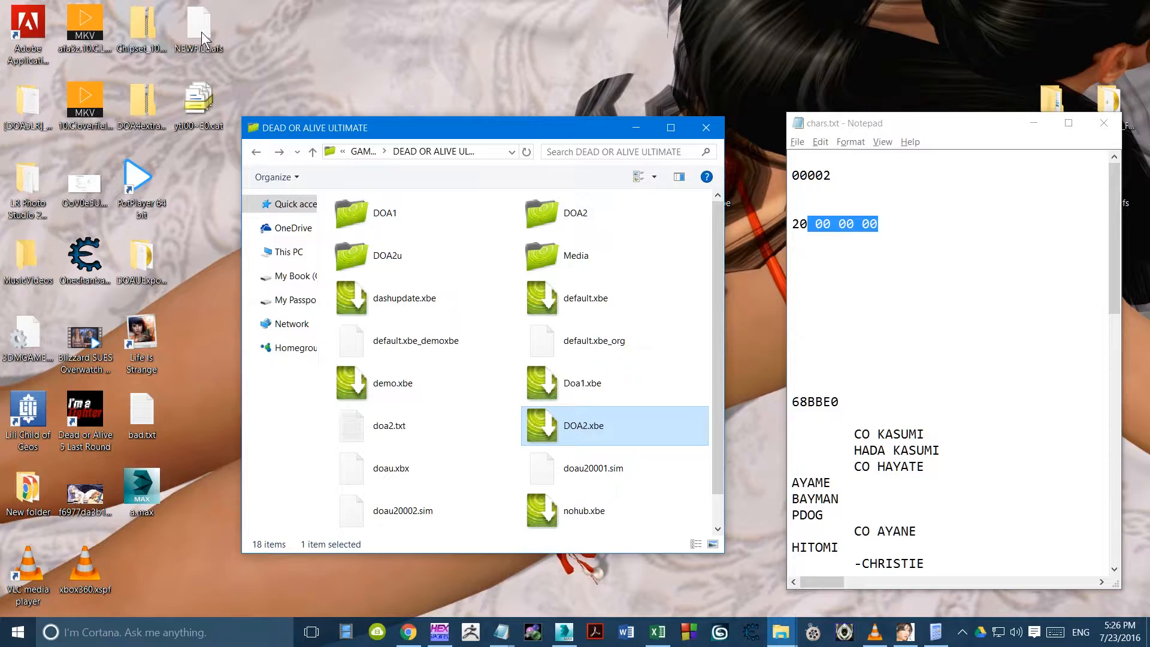
double_click(564, 215)
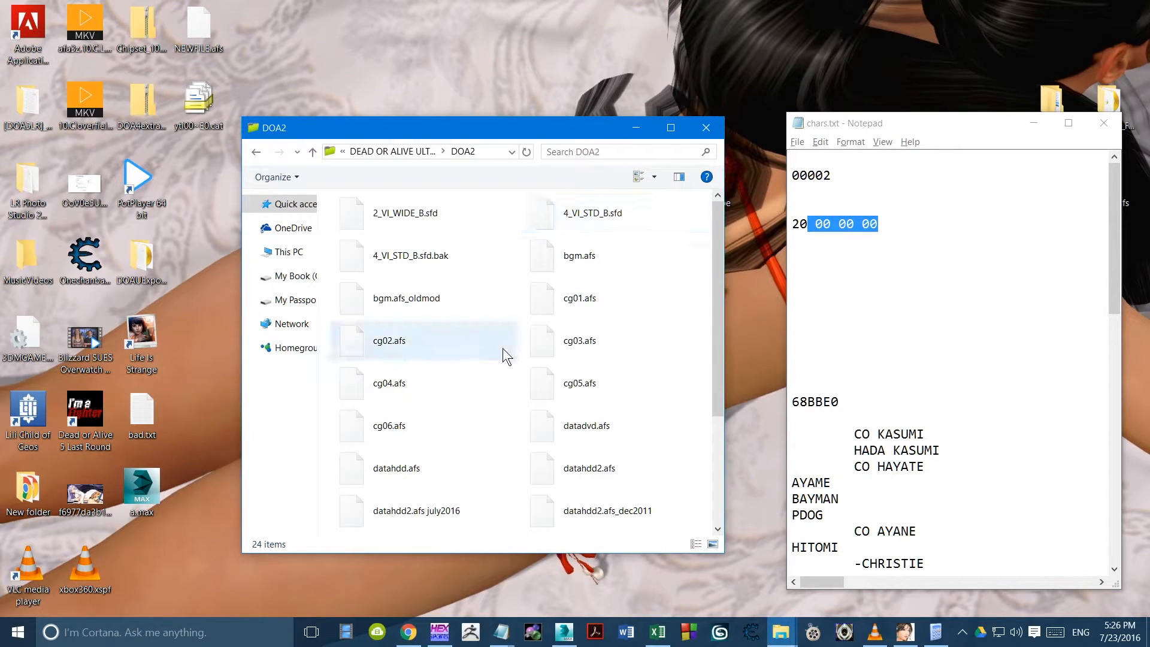
drag(198, 27, 524, 321)
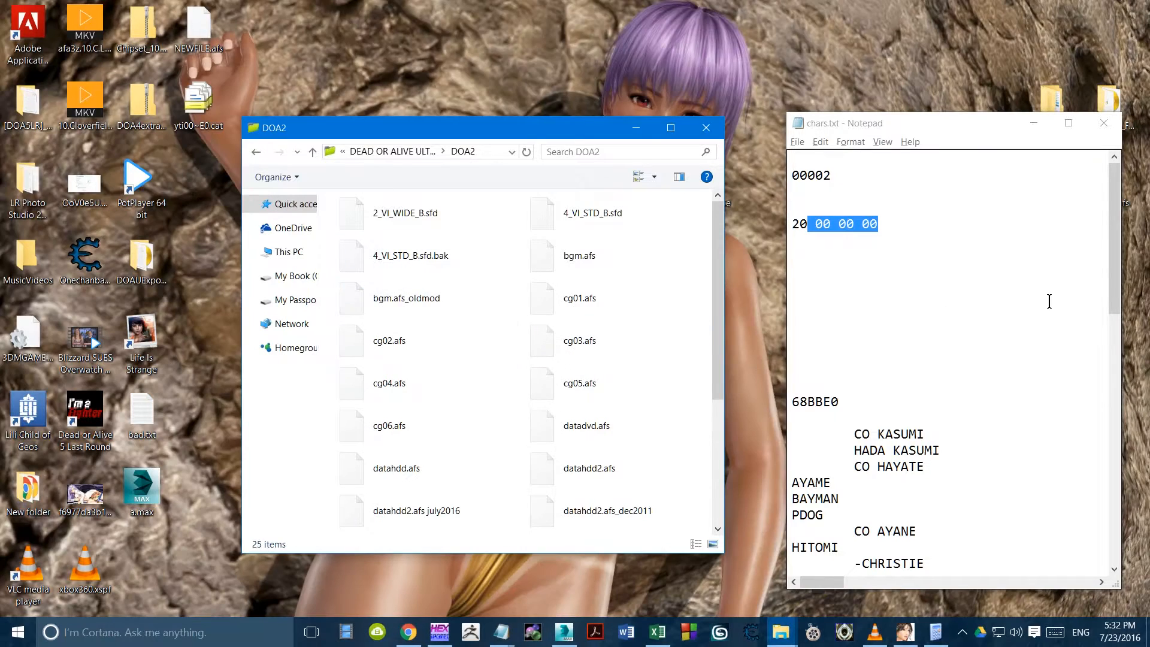
Step: Rename the existing datahdd2.afs in the DOA2 folder as "datahdd2.afs july2016 (2)" to keep it as a backup
scroll(649, 371, down, 3)
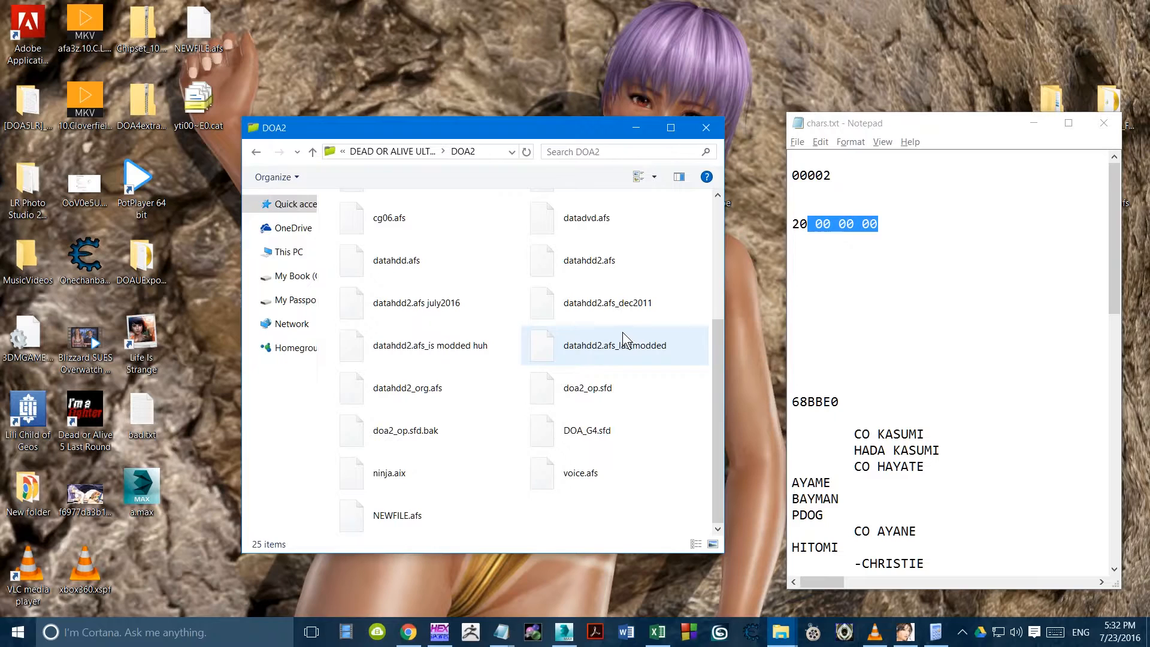
click(567, 268)
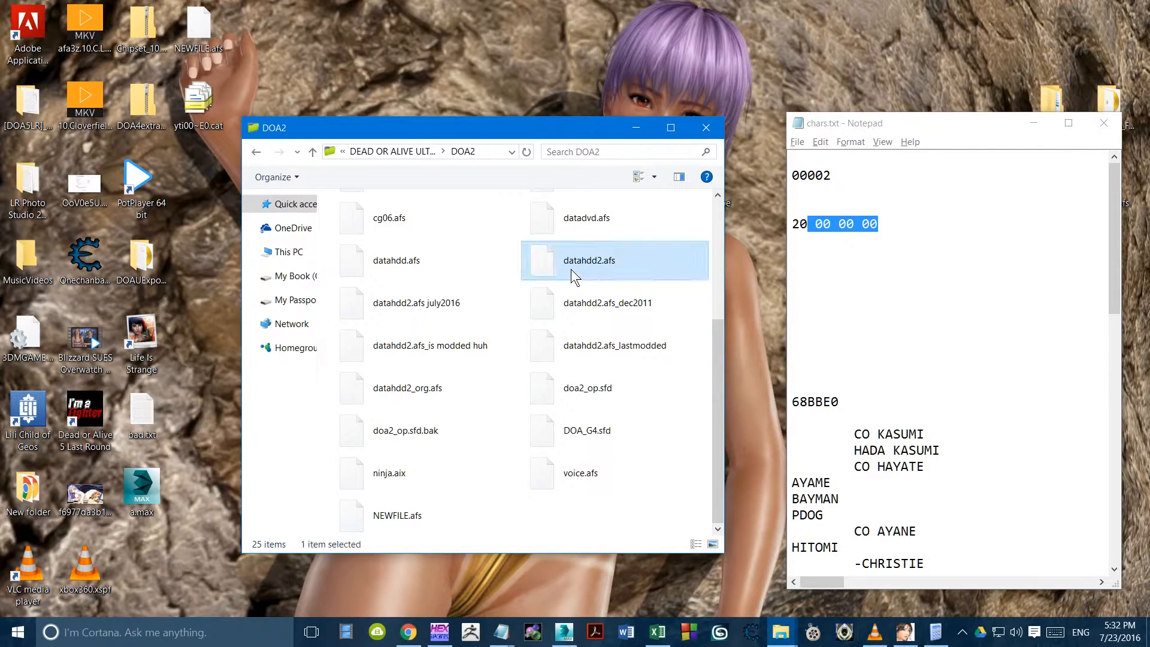
click(606, 263)
click(624, 262)
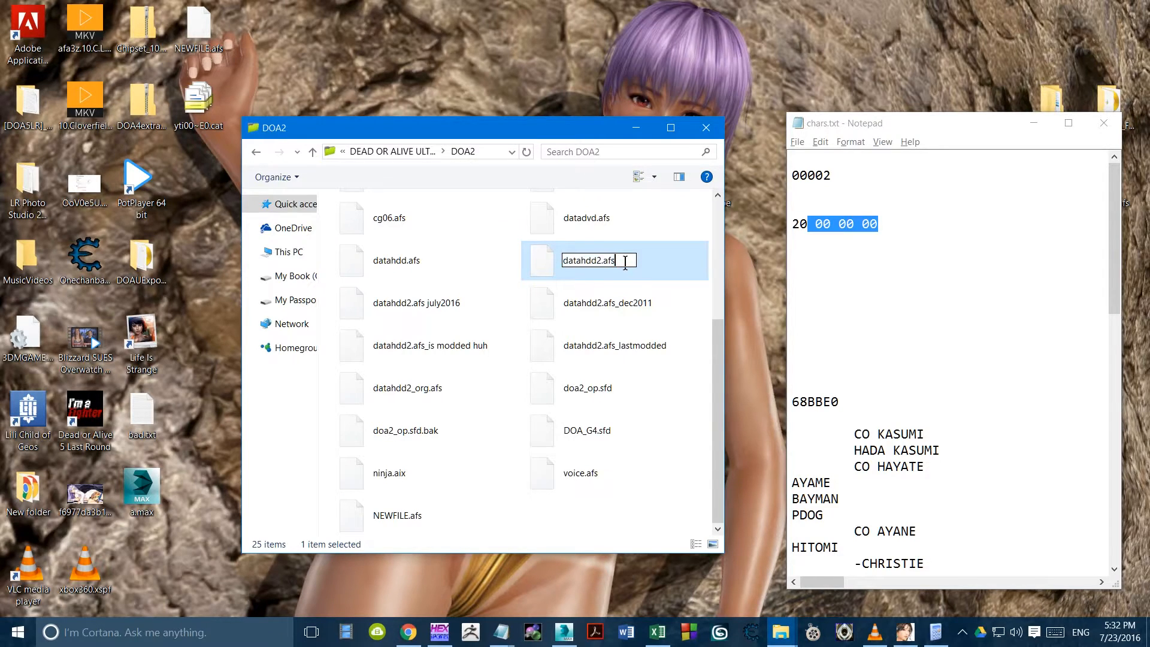
text(july)
text( ()
text(2)
text(20)
text(16)
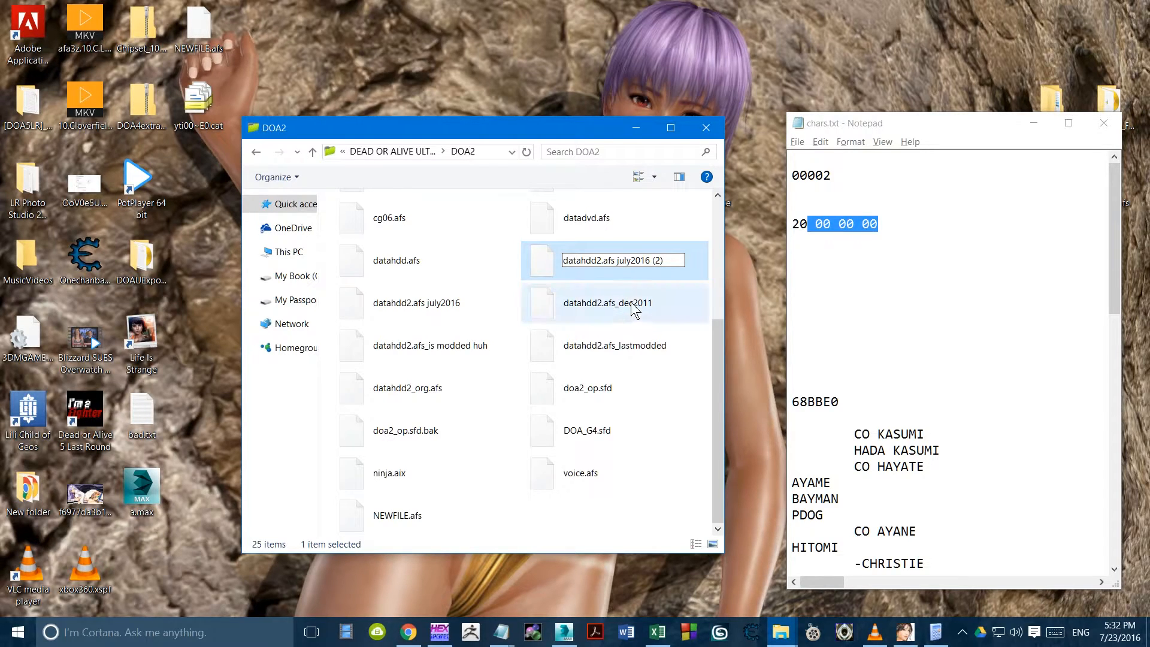
click(636, 307)
Step: Rename the copied NEWFILE.afs in the DOA2 folder as datahdd2.afs
click(415, 512)
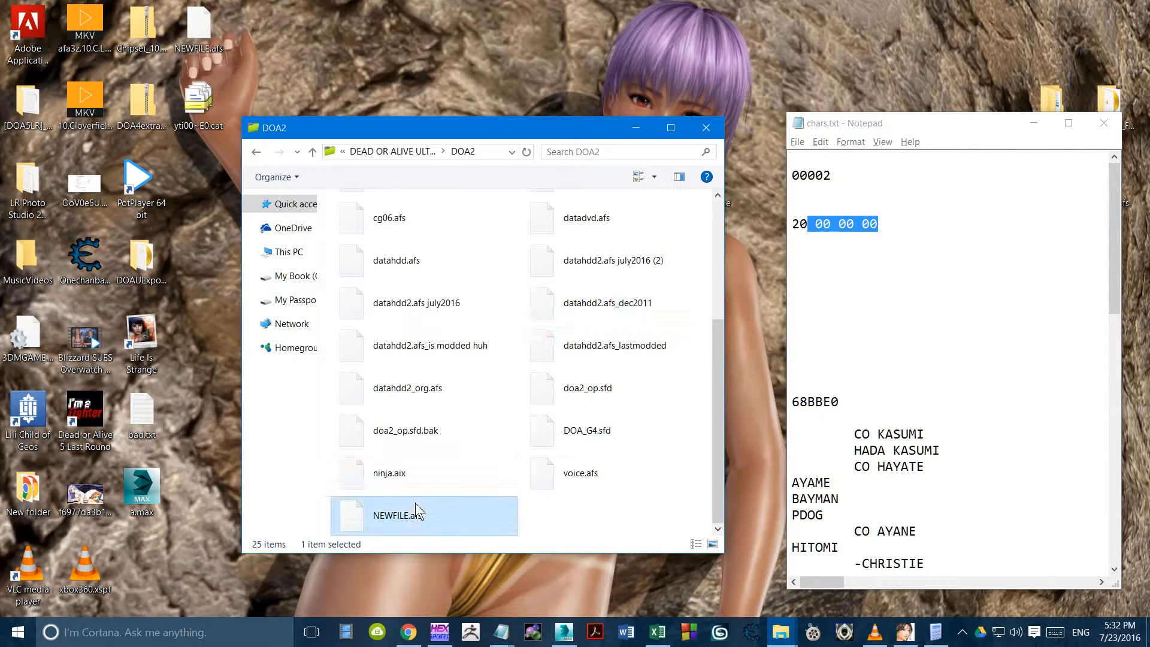
click(444, 522)
text(datahdd2)
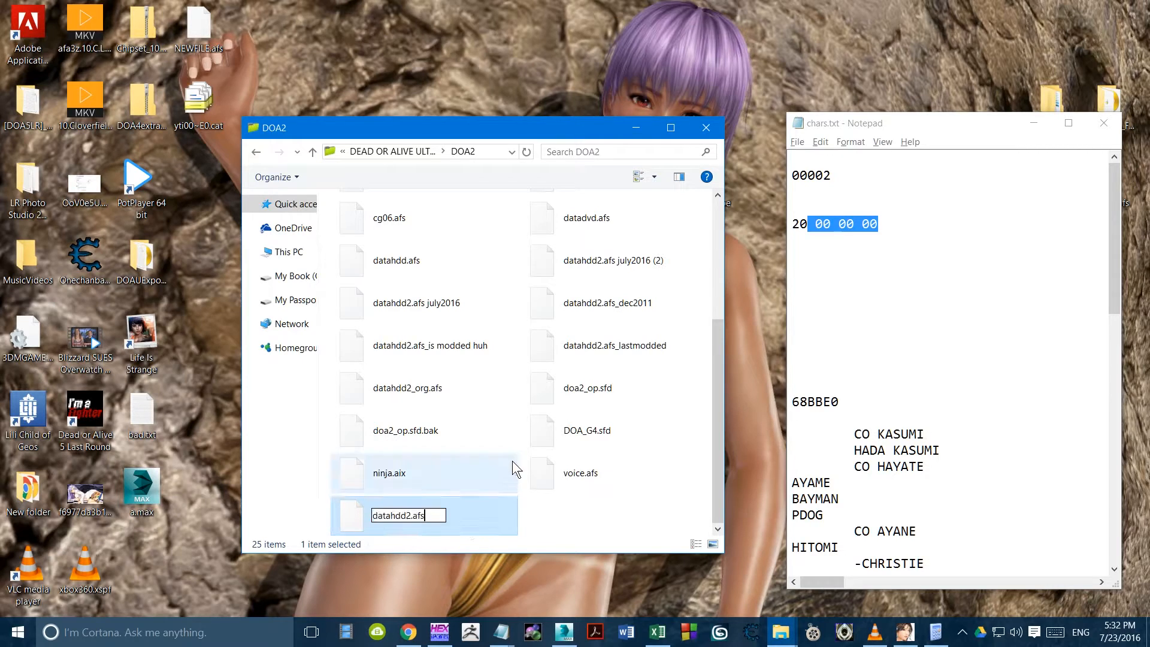
key(Return)
Step: Return to the DEAD OR ALIVE ULTIMATE folder and launch DOA2.xbe
key(BackSpace)
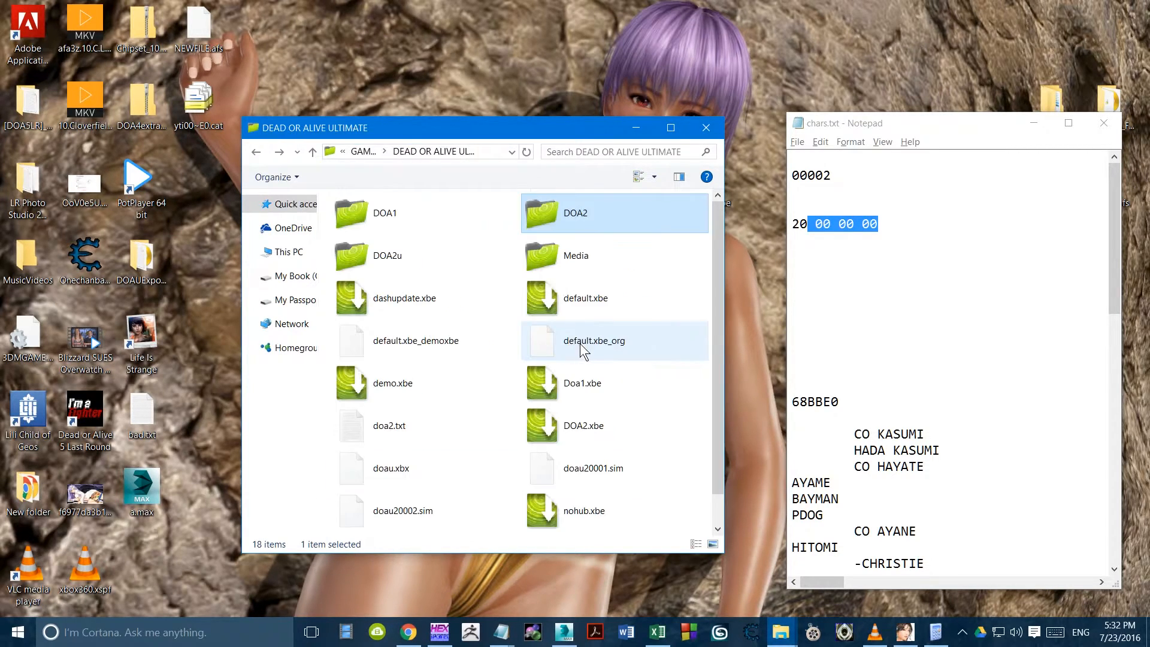
right_click(565, 416)
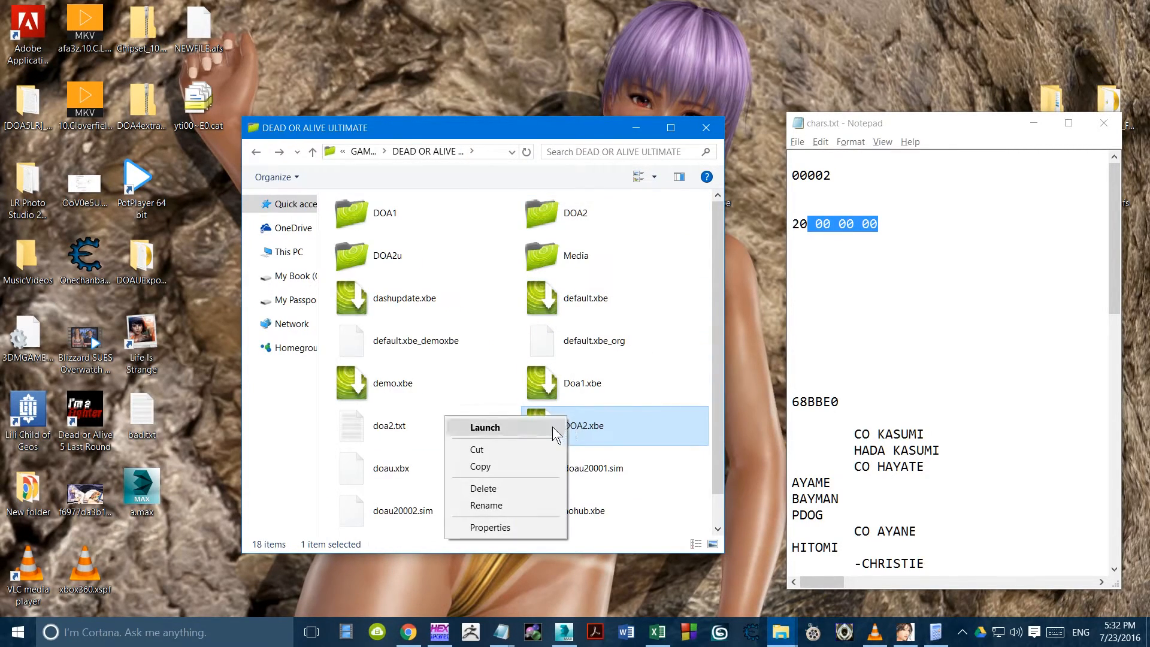
click(556, 428)
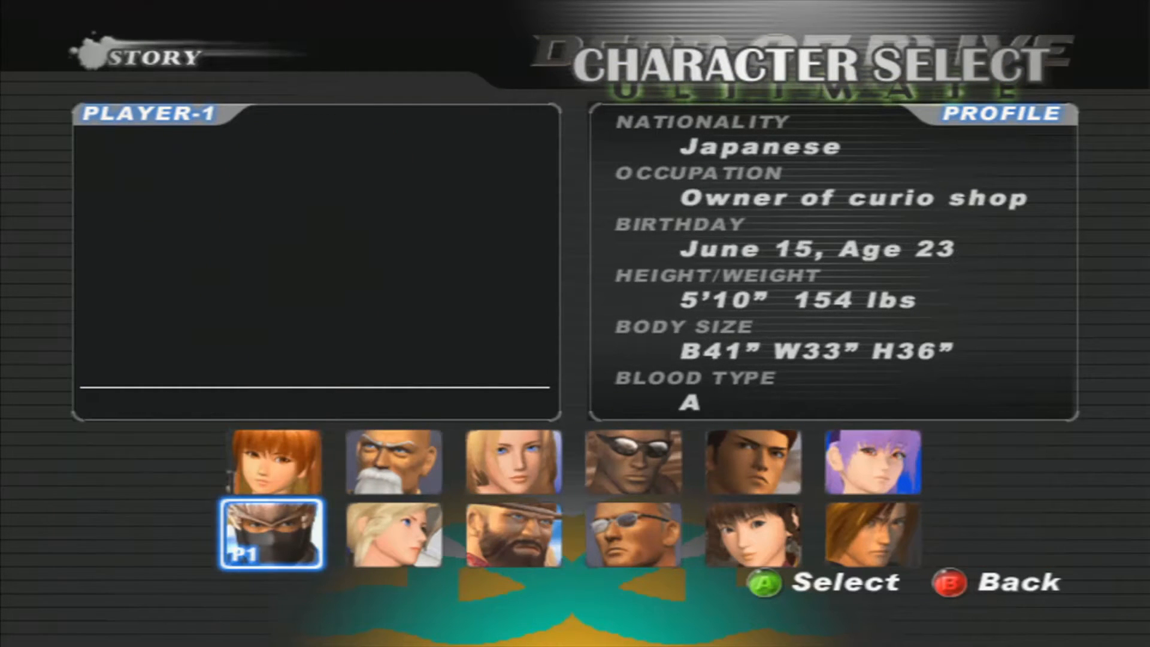
Step: On the game's Story character select screen, choose Bass with COS. 1 to test the replaced model
key(Right)
key(Right)
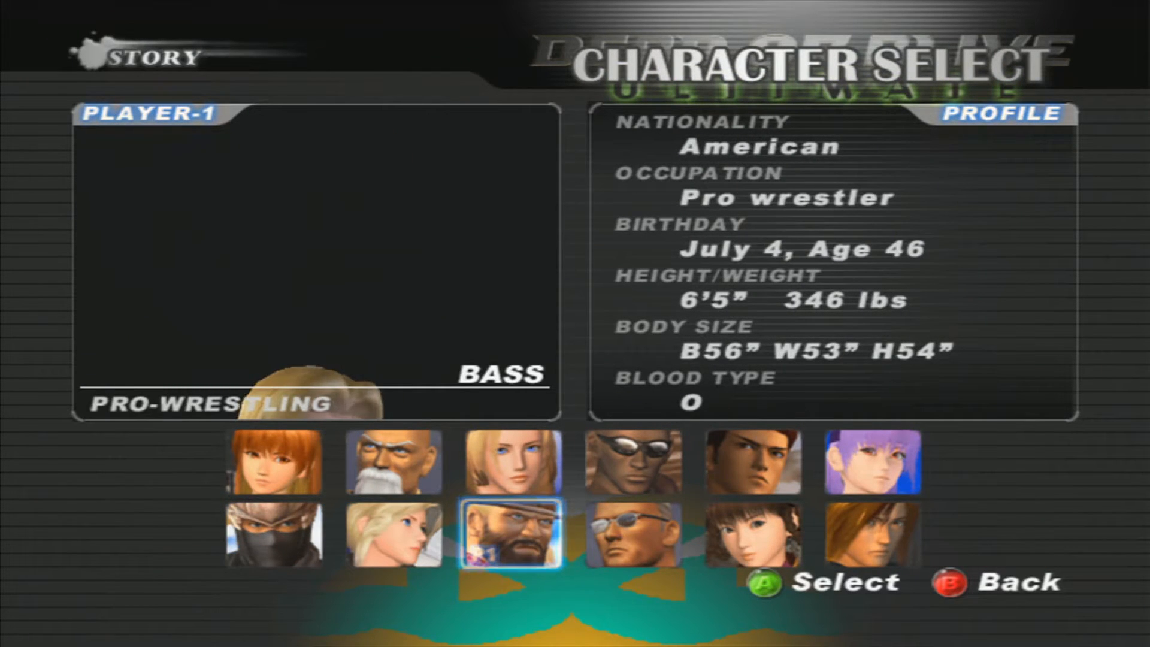
key(Return)
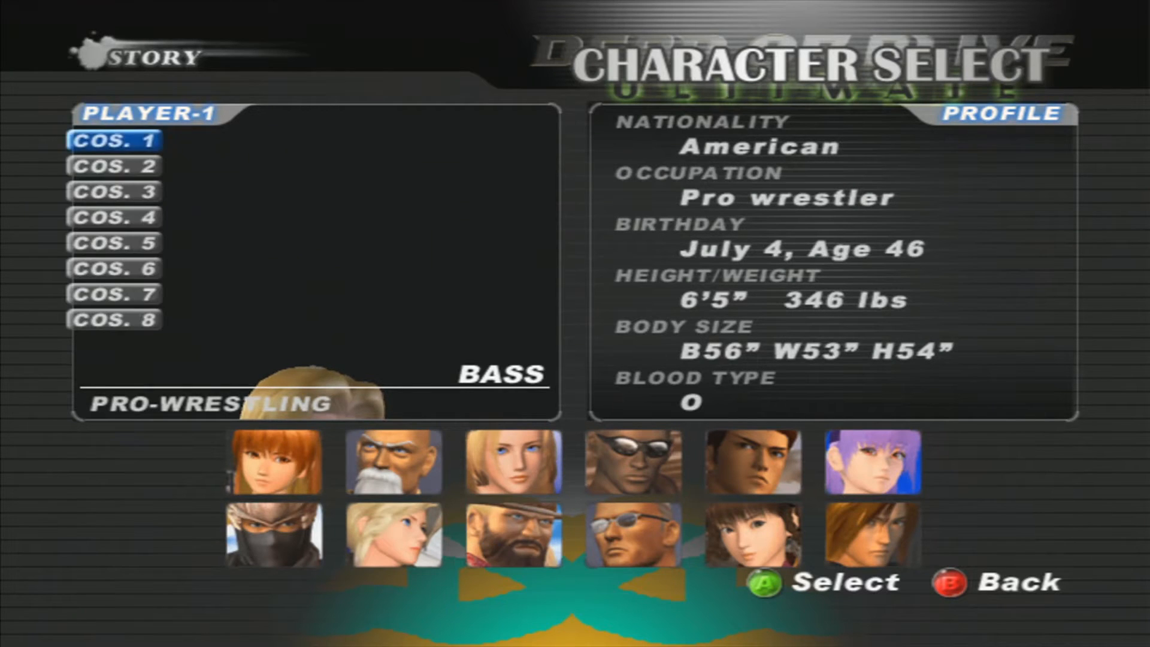
key(Return)
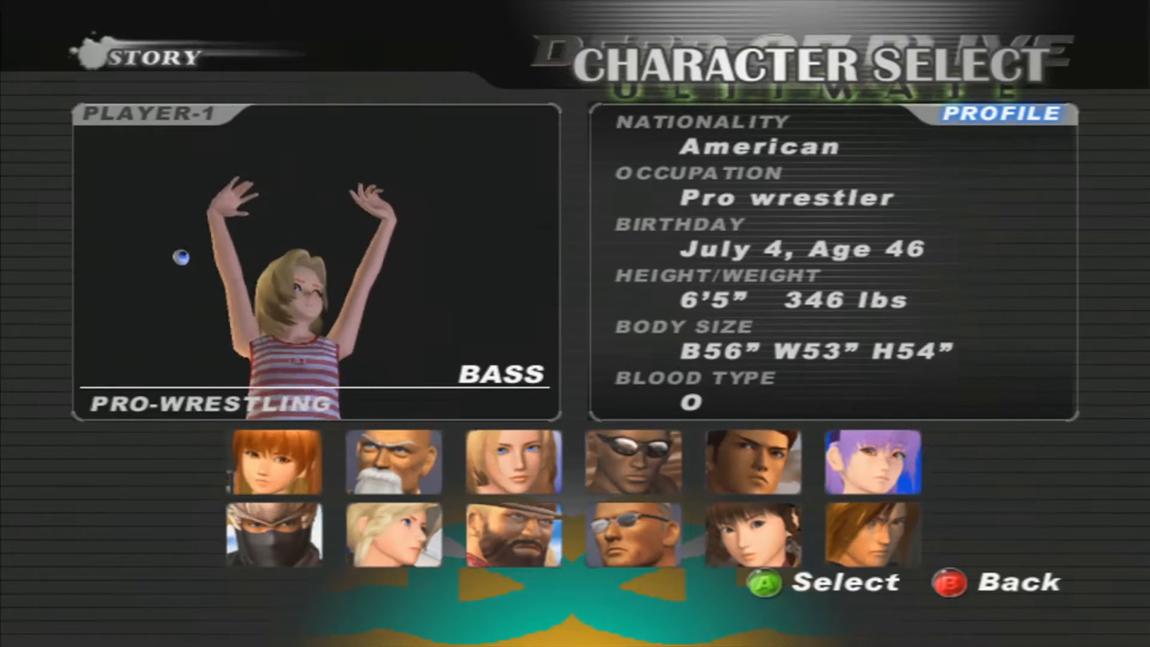